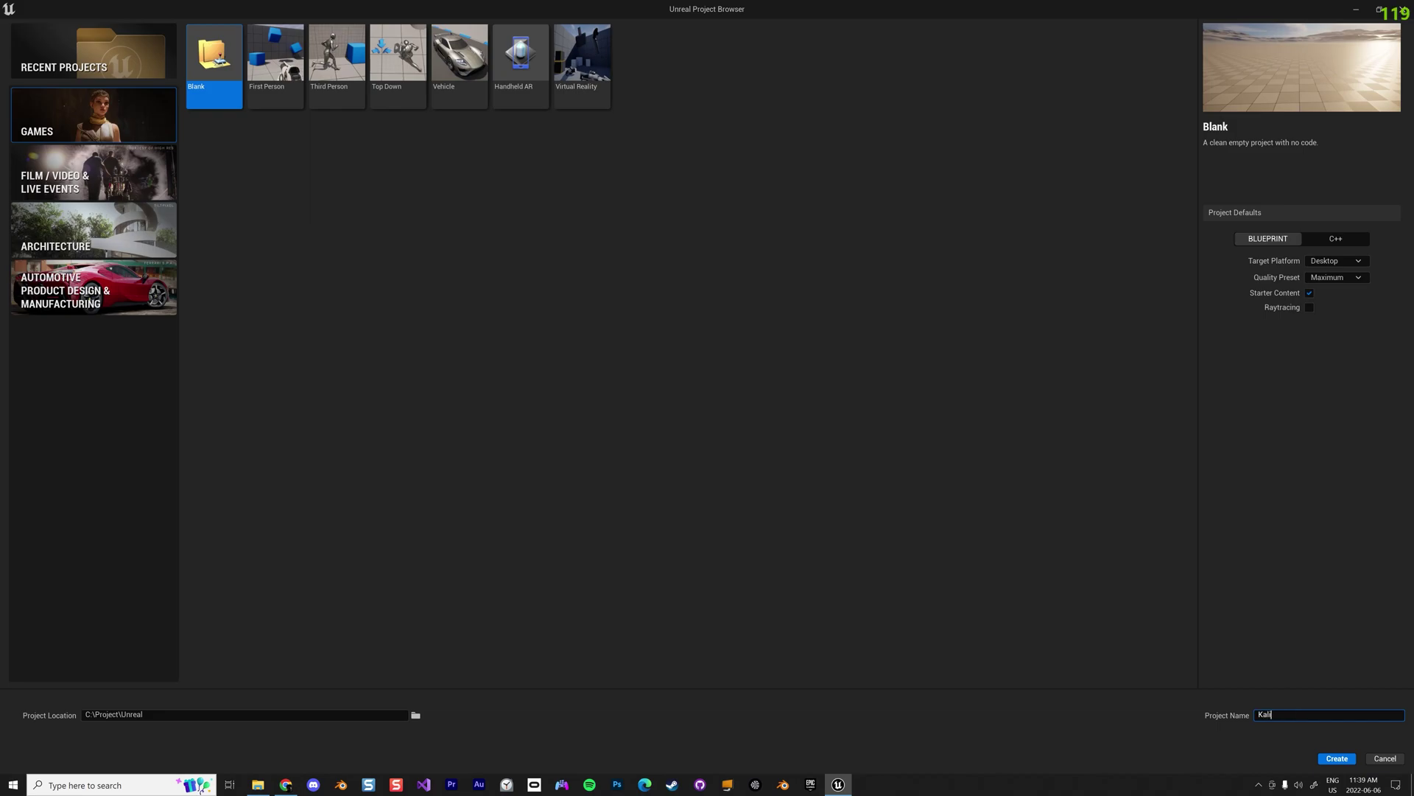
Create the blank Blueprint game project Kaliscope with starter content and update its outdated project file.
left_click(1337, 759)
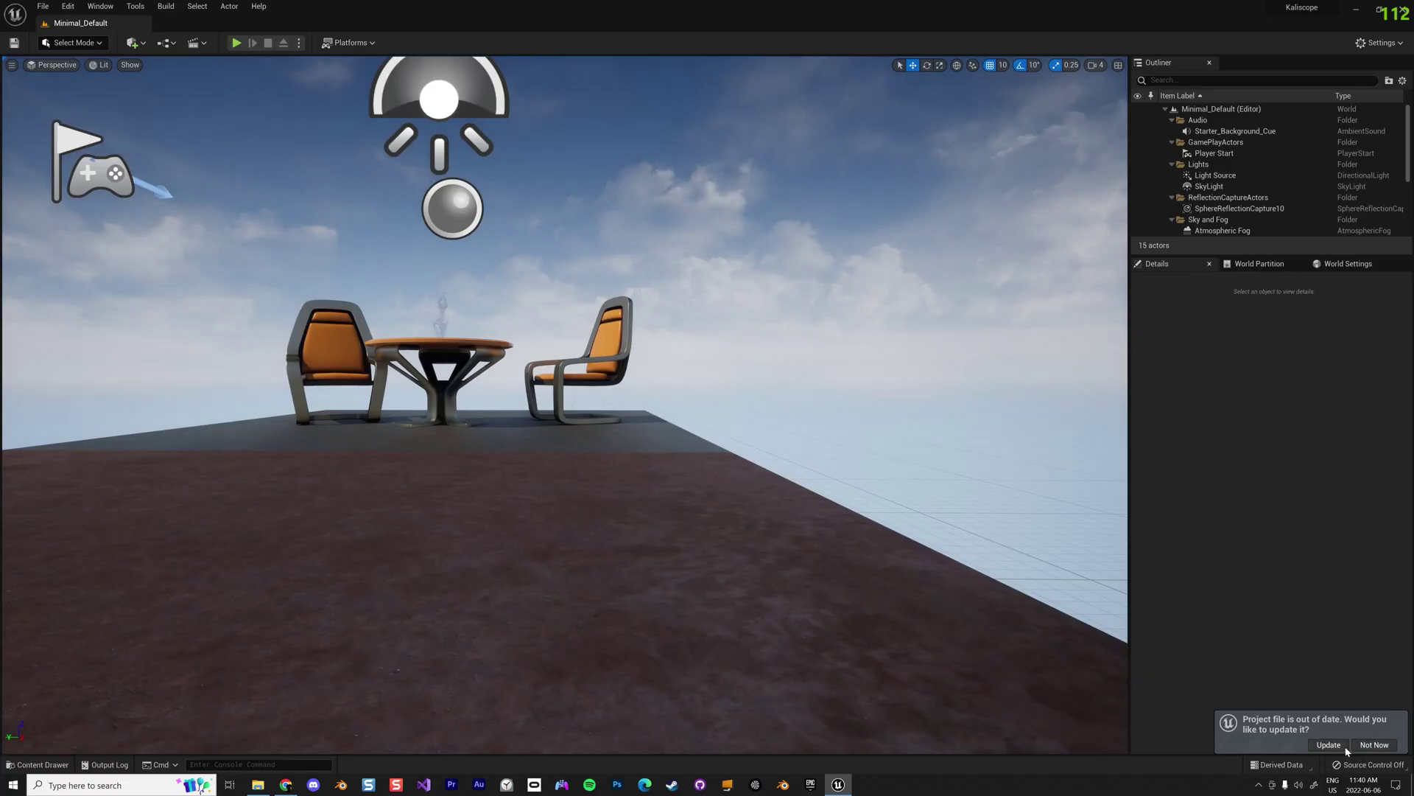
left_click(1332, 745)
right_click_drag(597, 458, 507, 445)
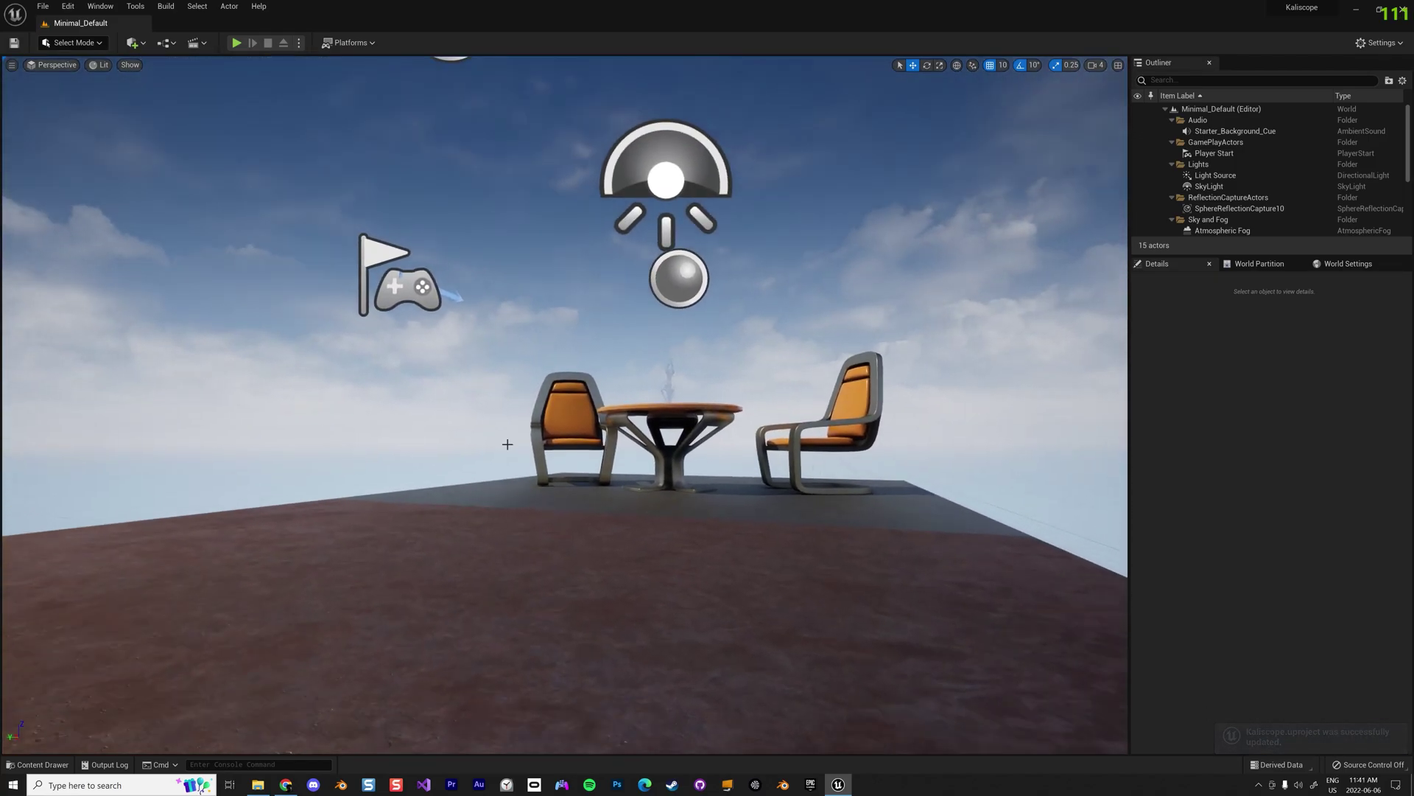
right_click_drag(514, 508, 578, 515)
mouse_move(433, 422)
right_mouse_down()
mouse_move(402, 372)
mouse_move(442, 415)
right_mouse_up()
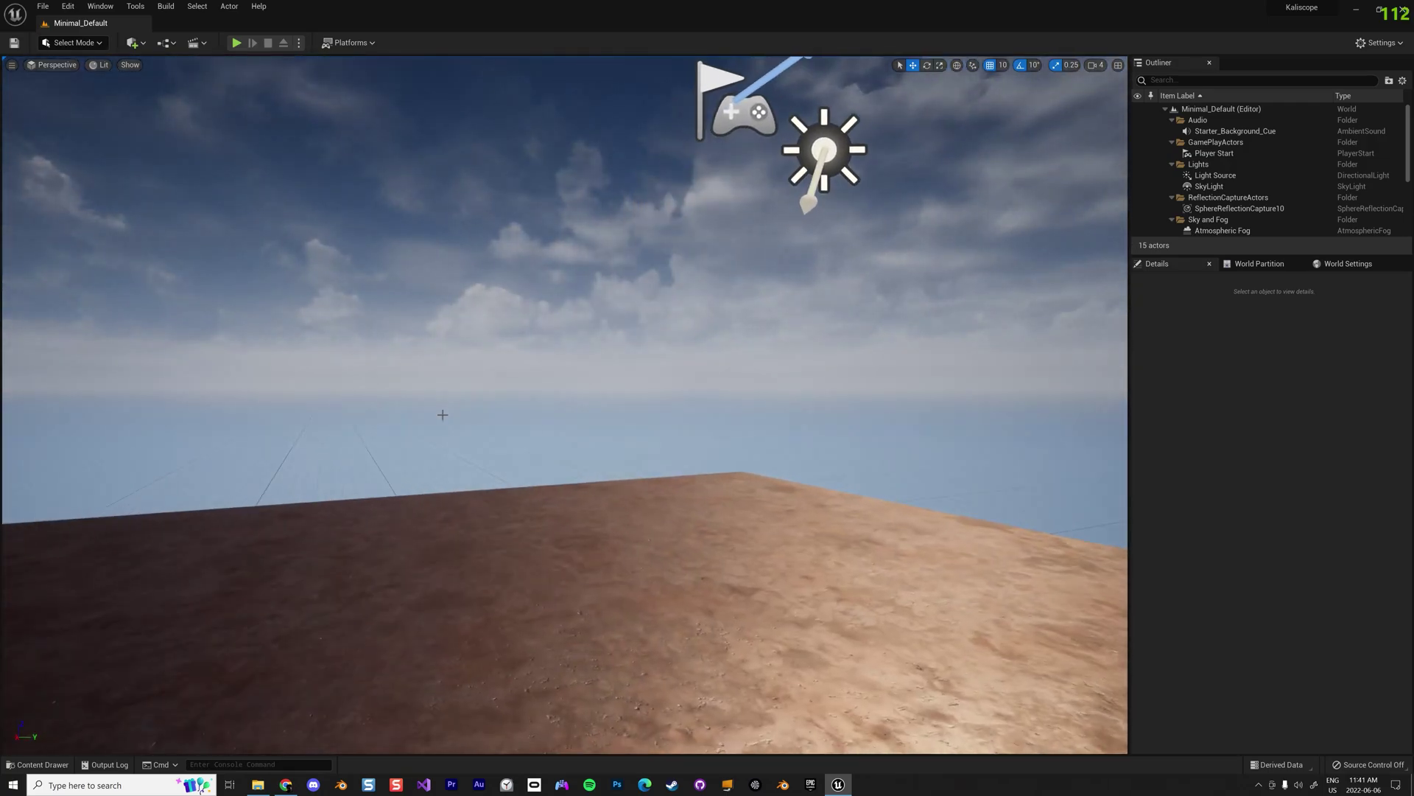
Create a folder named Video inside the Content folder and open it.
key("ctrl+space")
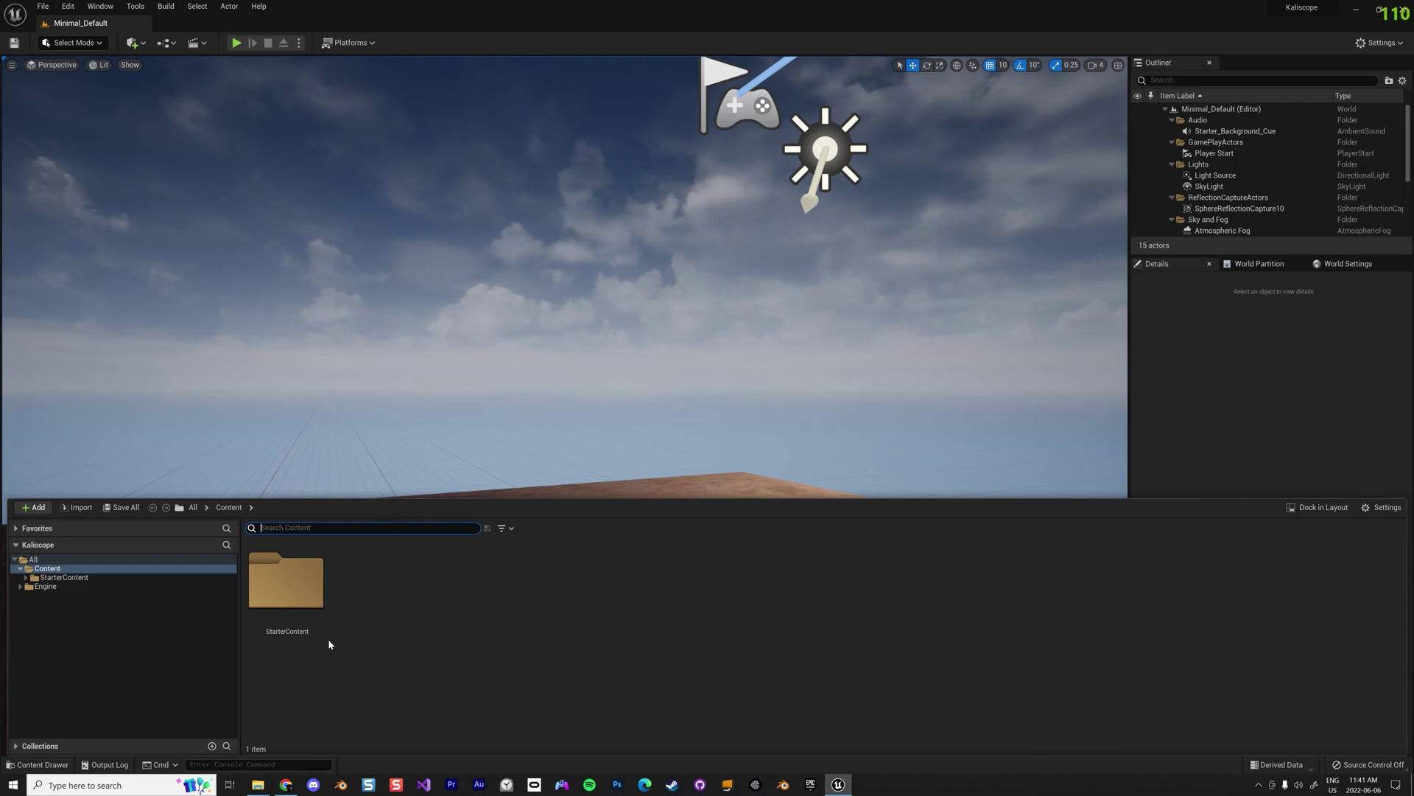
left_click(33, 560)
left_click(533, 605)
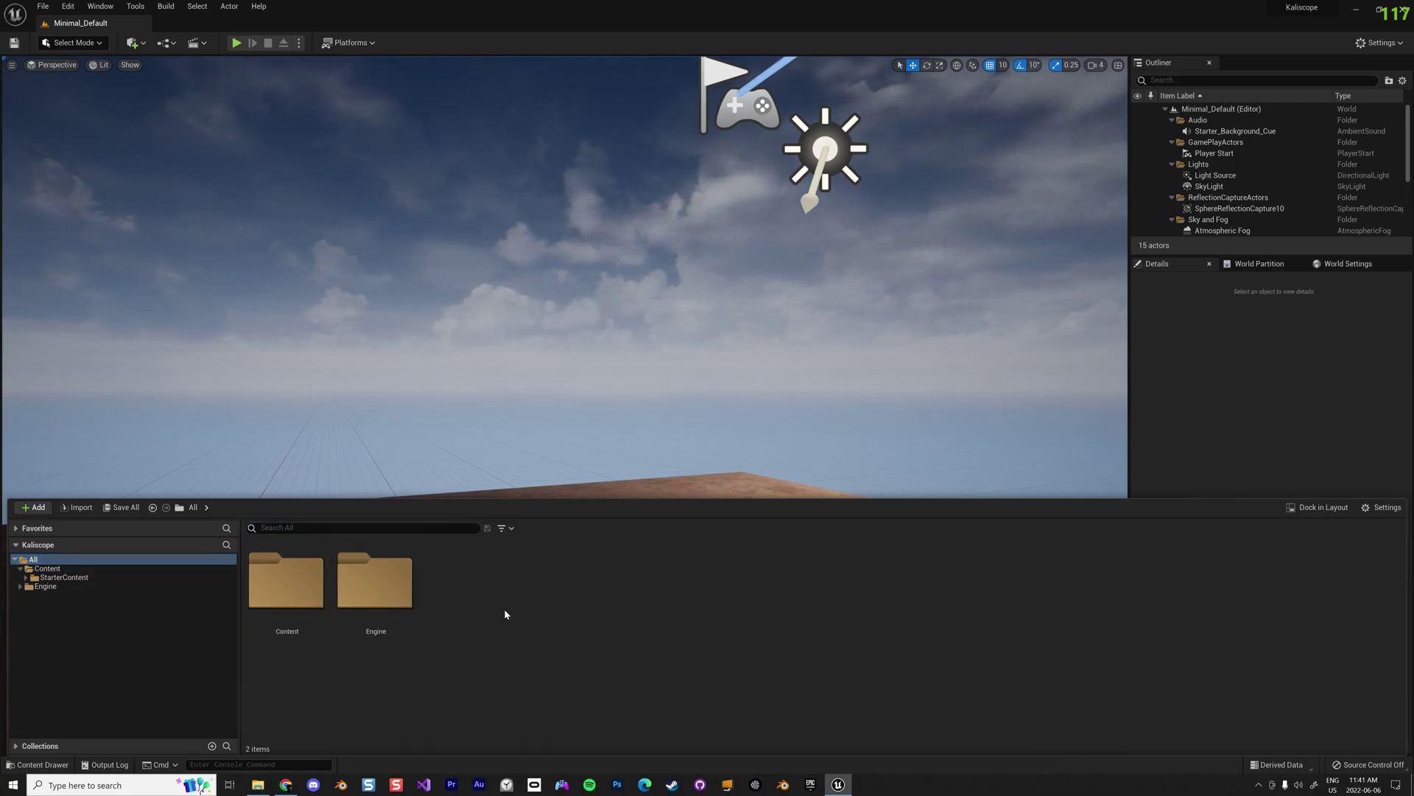
left_click(48, 568)
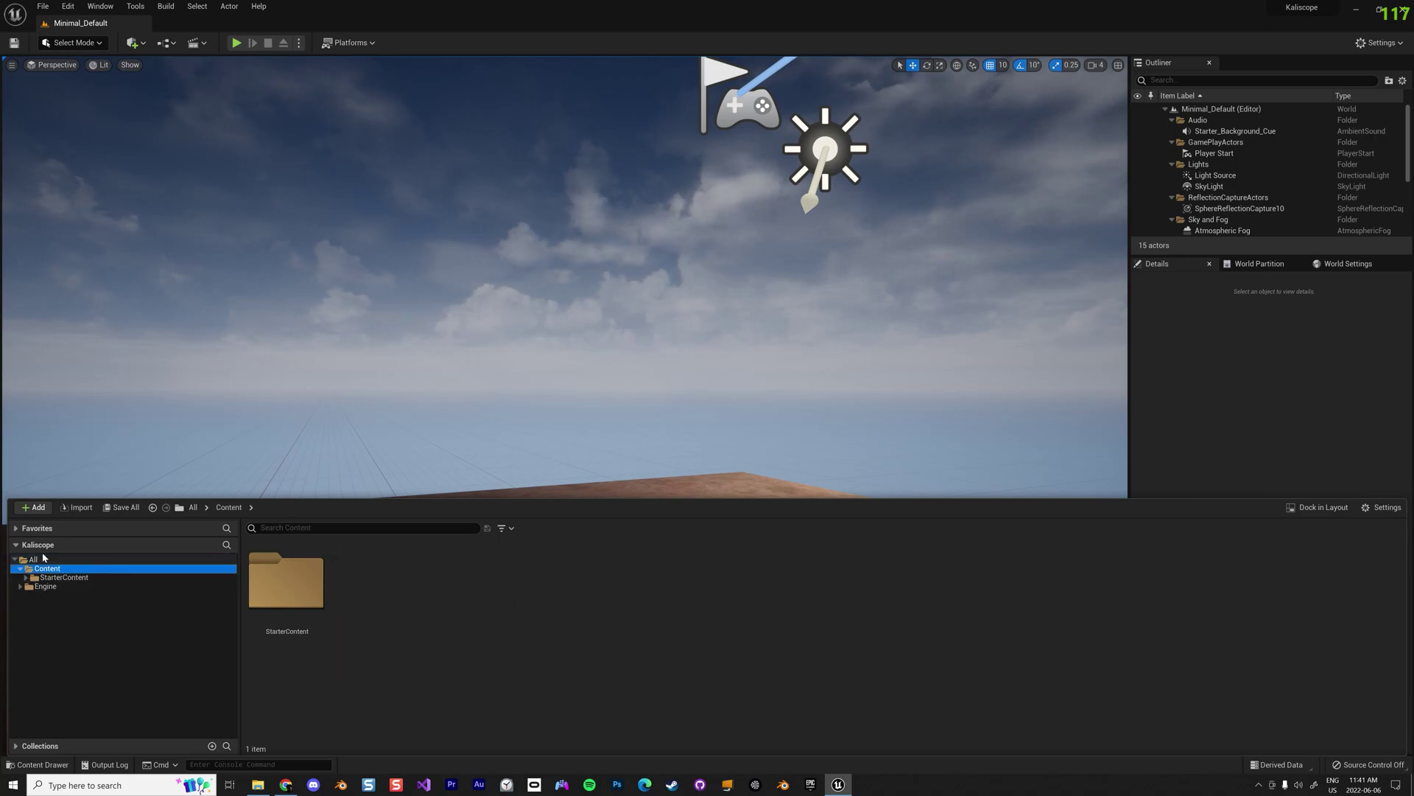
right_click(542, 619)
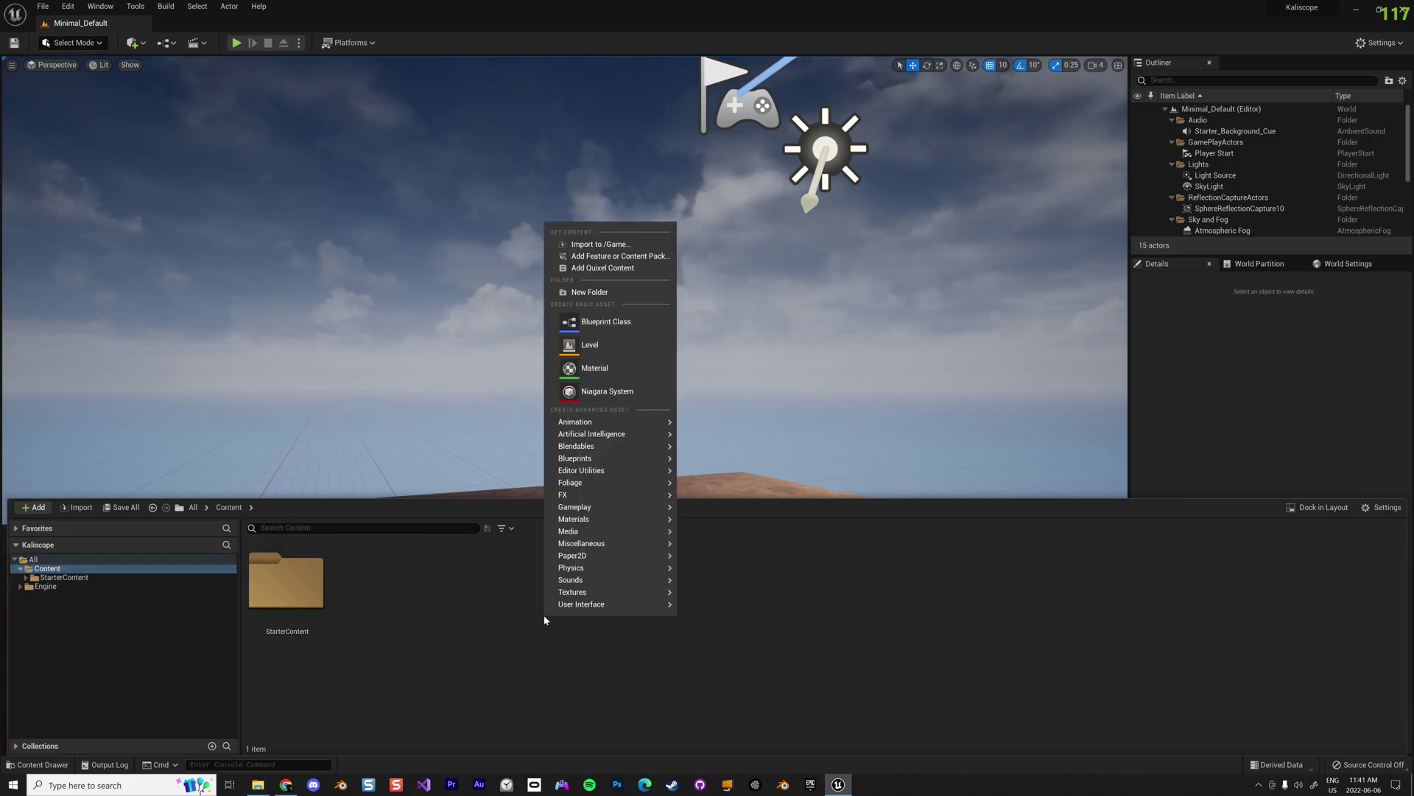
left_click(603, 296)
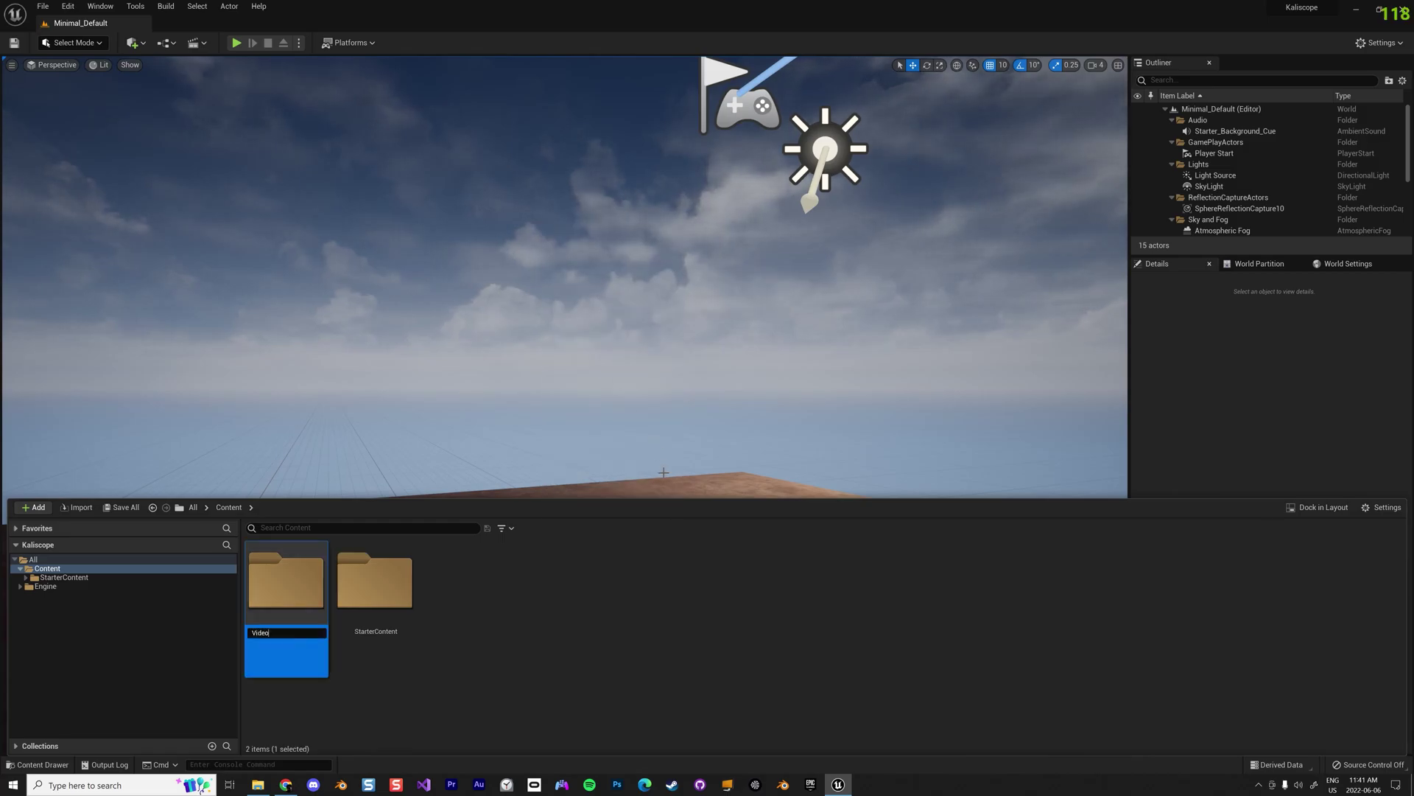
key("Return")
key("Return")
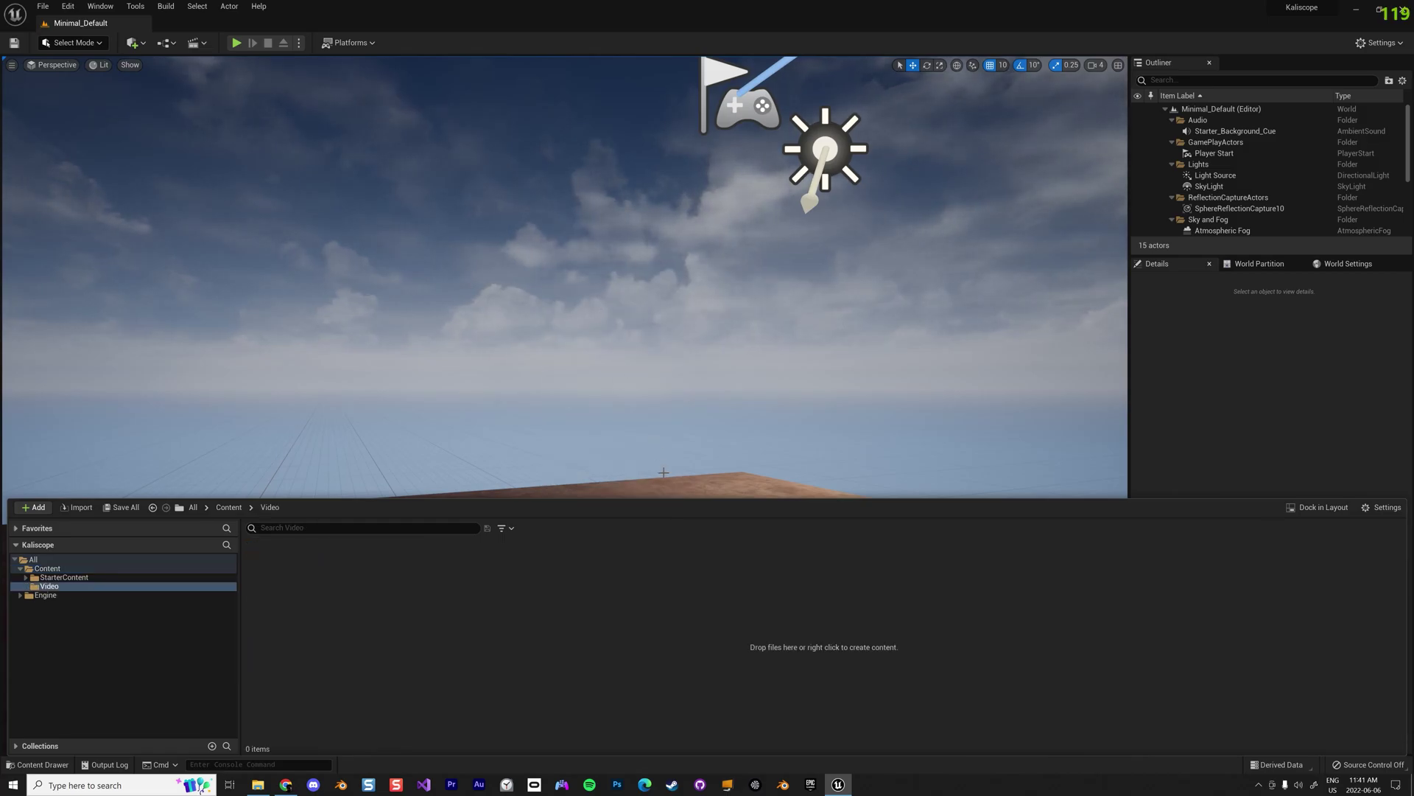
Import Waves.mp4 from the Kali project folder into the Video folder.
right_click(456, 617)
left_click(487, 253)
left_click(139, 125)
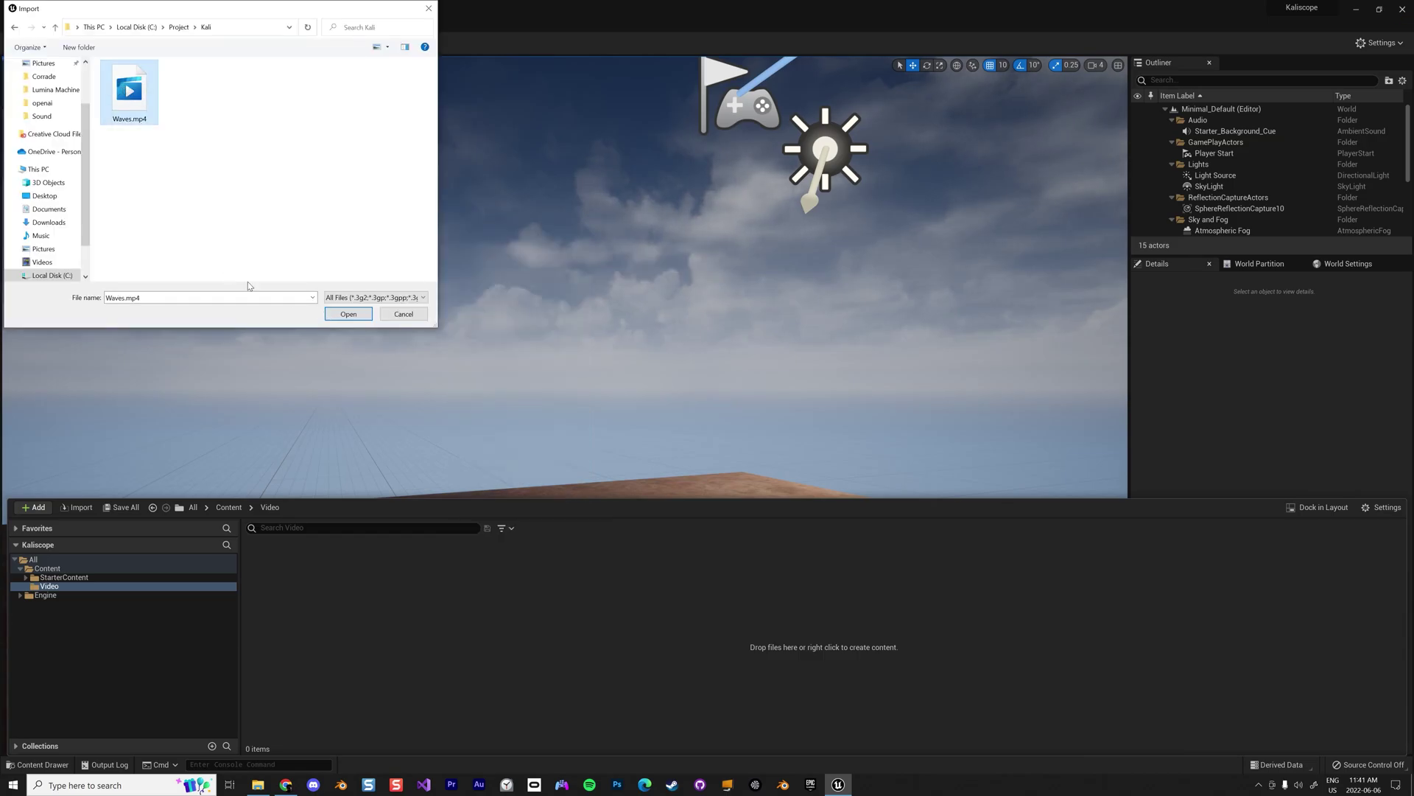
left_click(348, 313)
Inspect the file path and platform settings of the imported Waves media source, closing its editor when done.
left_click(309, 610)
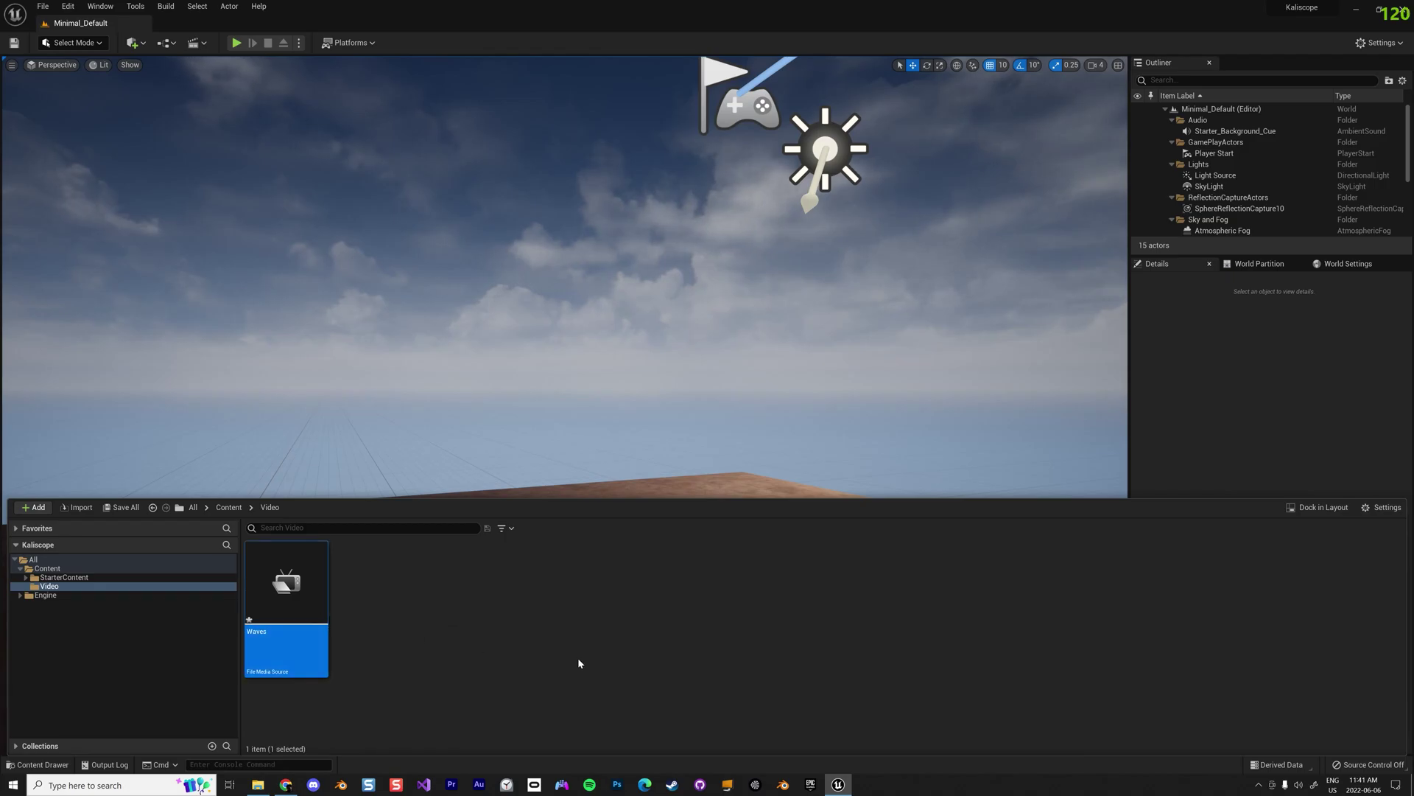
double_click(297, 607)
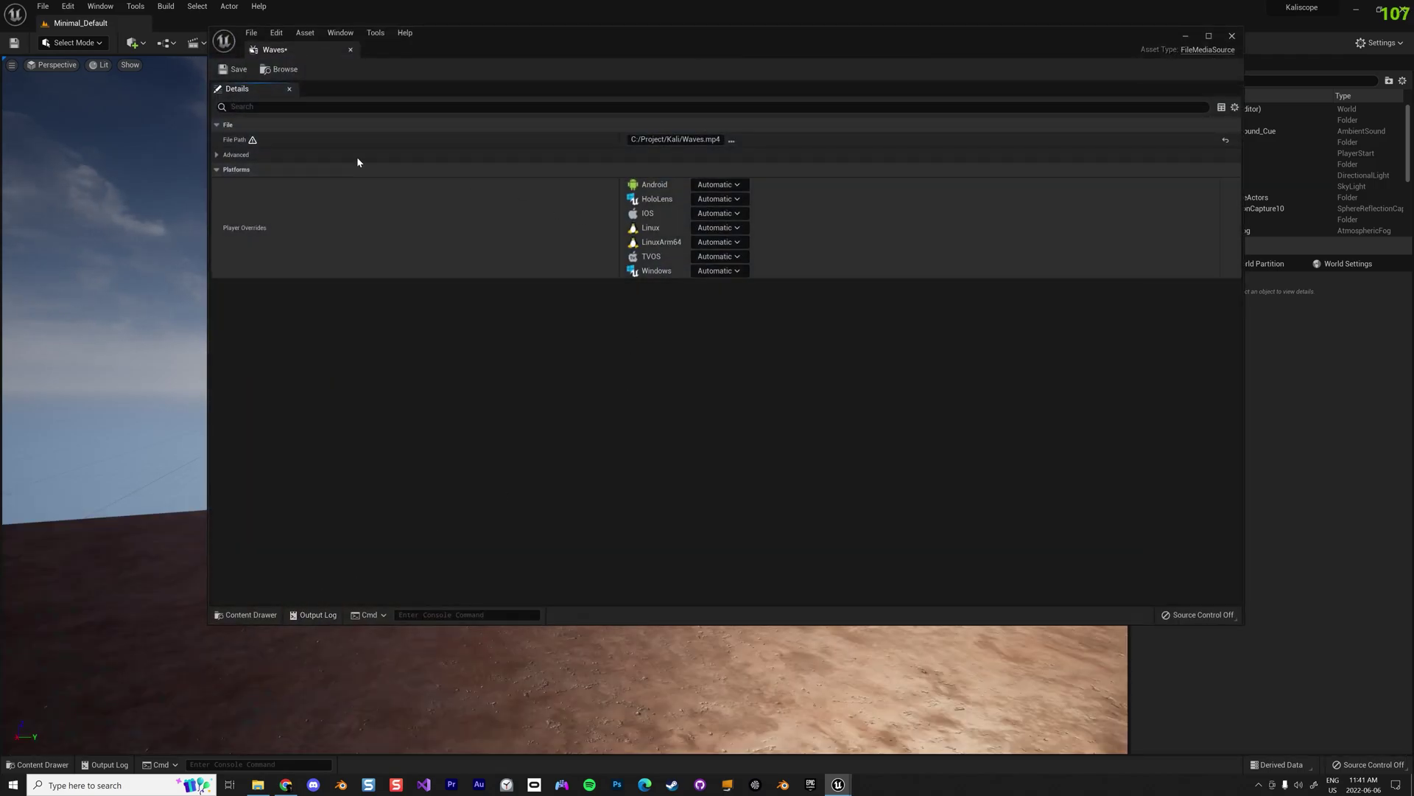
left_click(1232, 36)
Create a Media Player in the Video folder together with a linked video output MediaTexture asset.
key("ctrl+space")
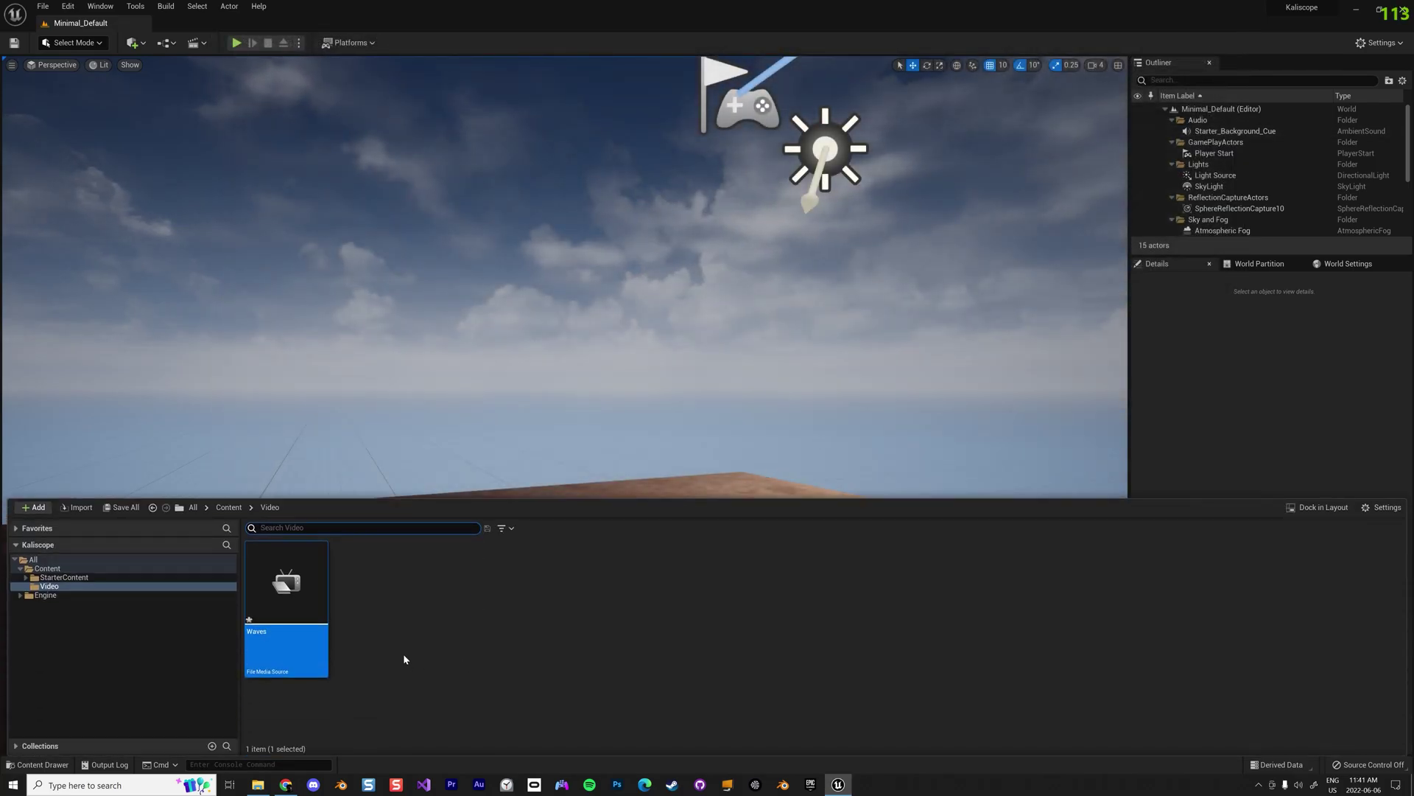
right_click(413, 613)
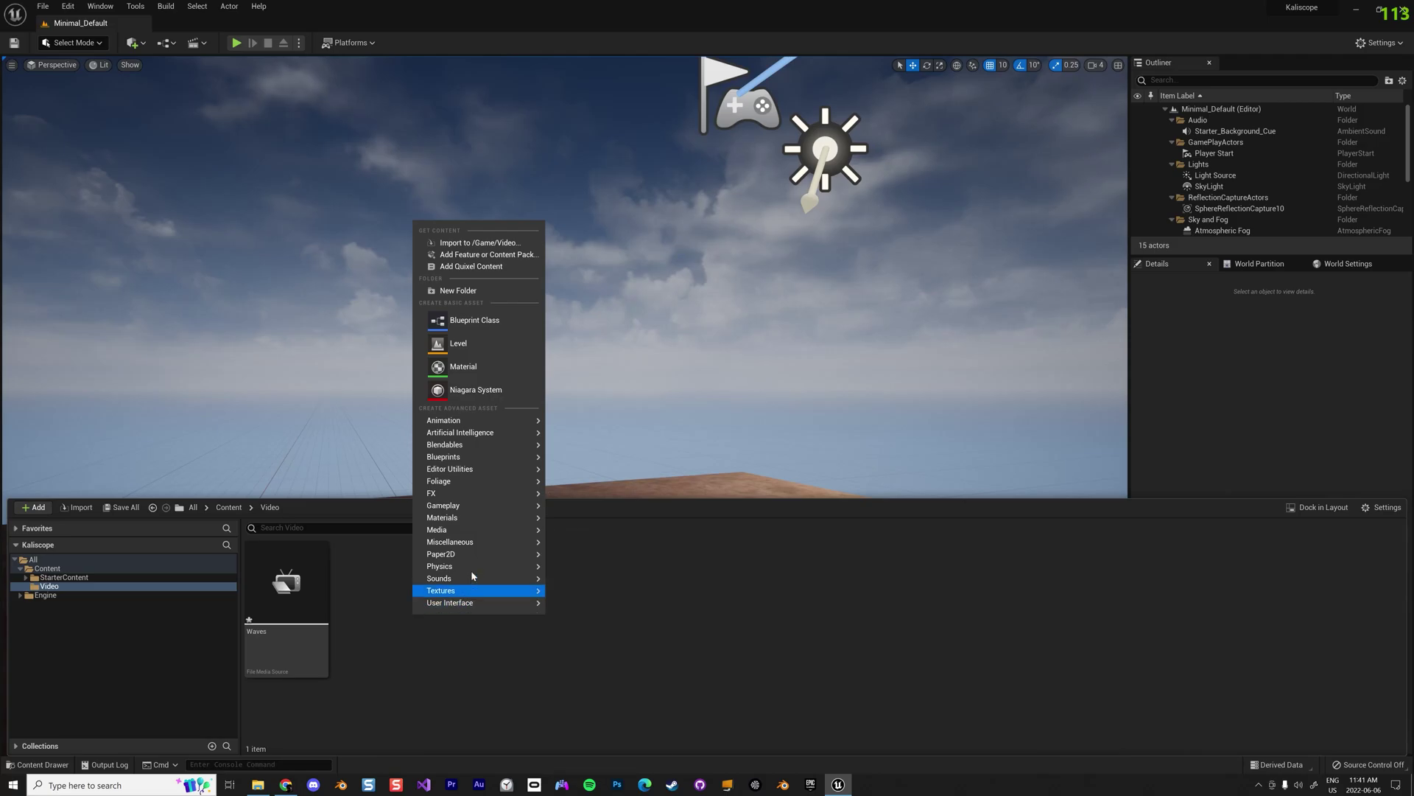
mouse_move(508, 530)
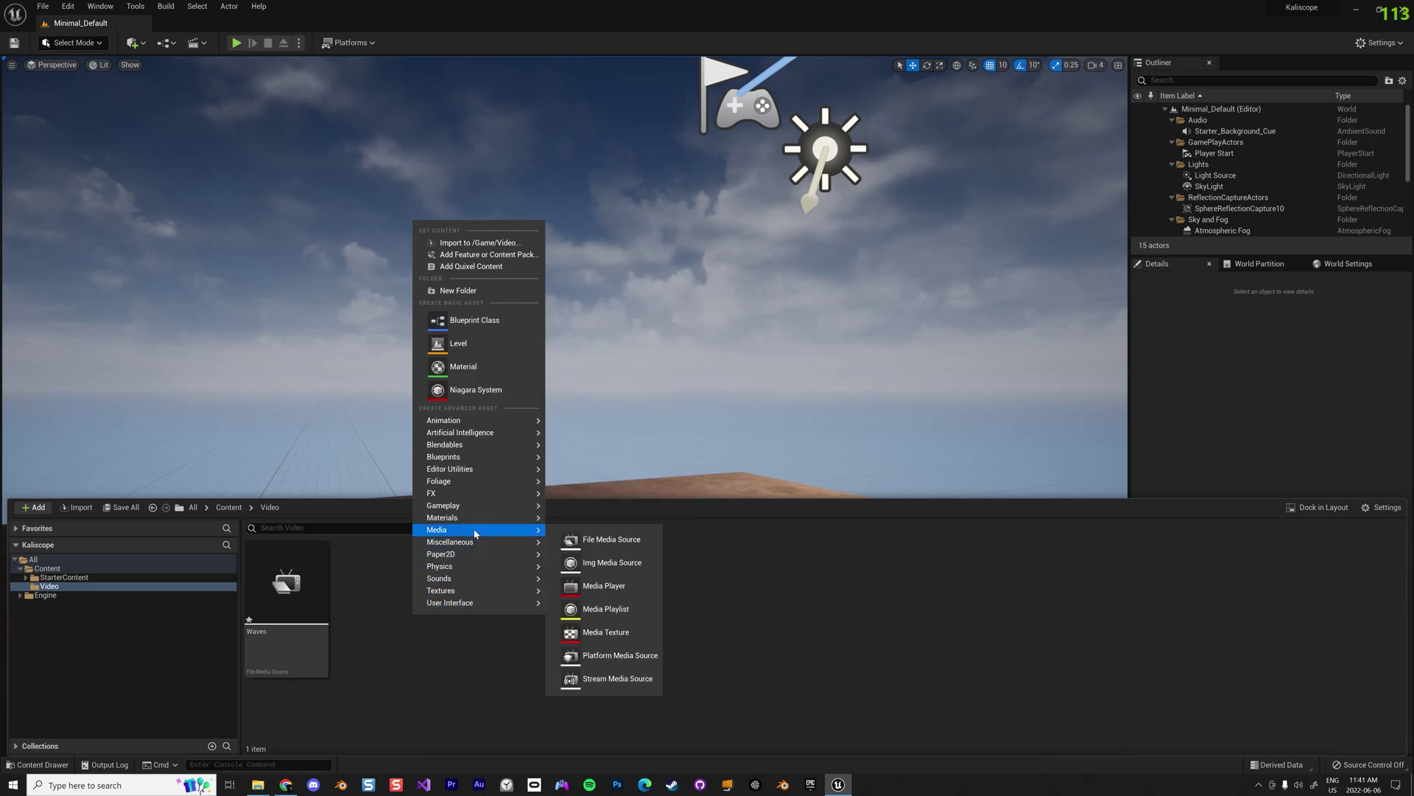
left_click(618, 595)
left_click_drag(652, 342, 546, 526)
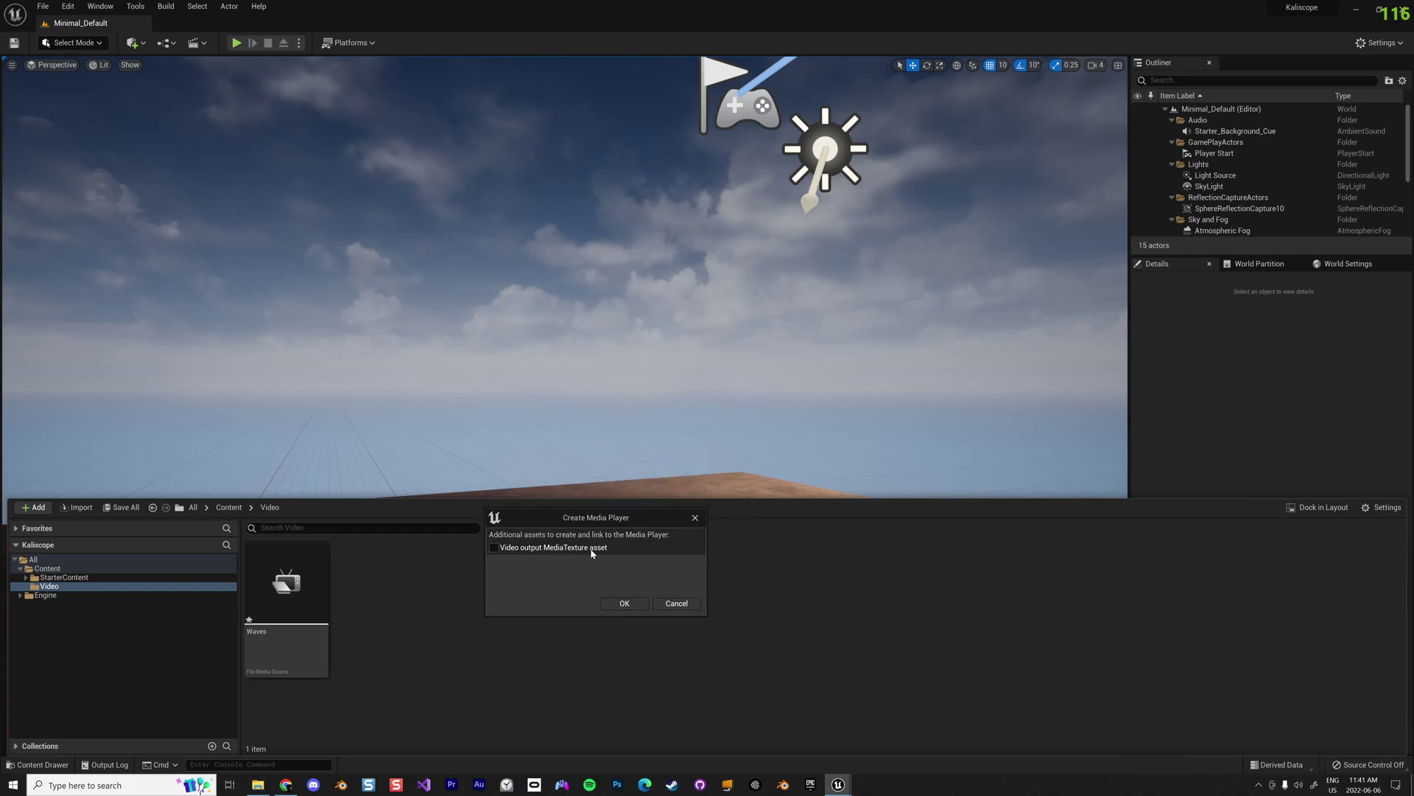
left_click(624, 603)
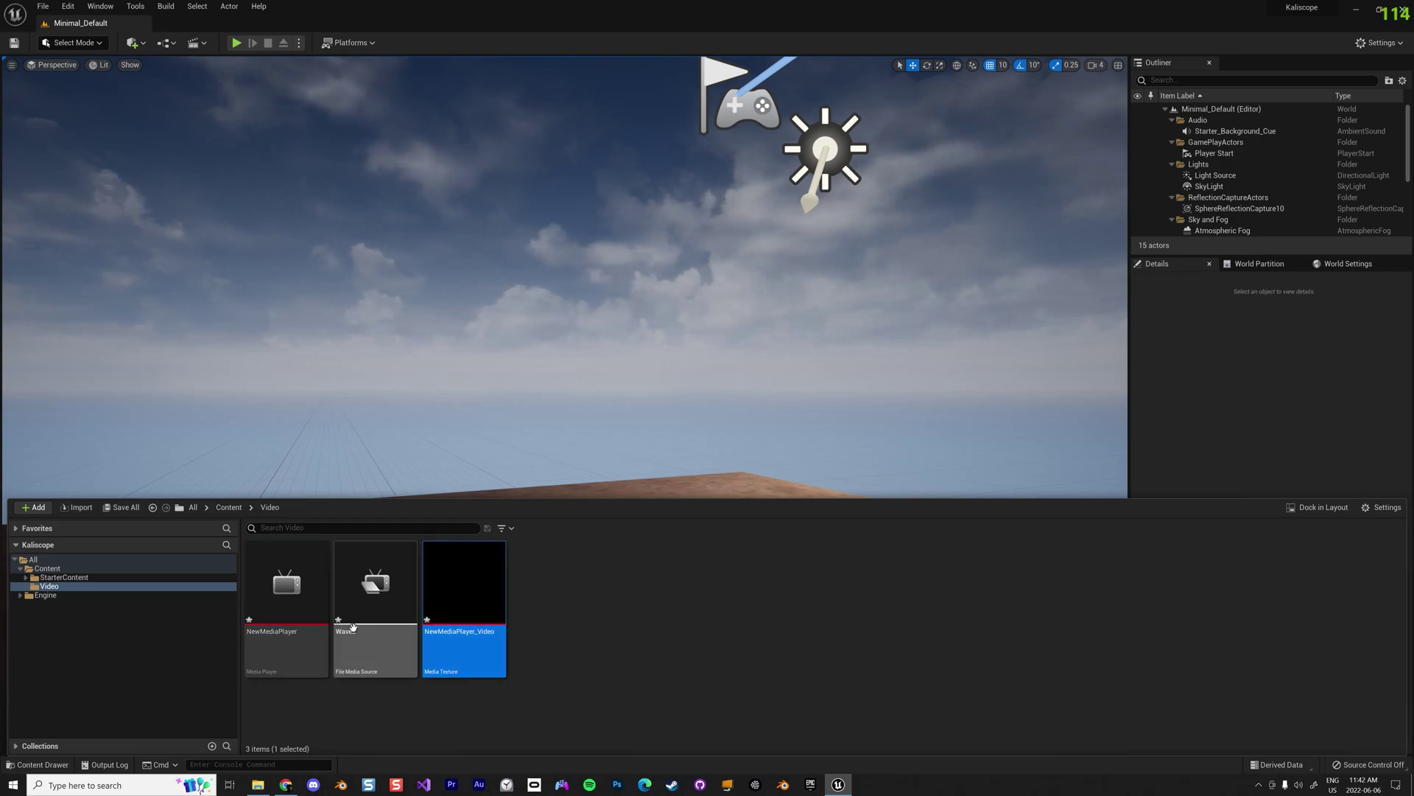
Play the Waves source in the new media player to test playback, and close the player editor.
left_click(304, 610)
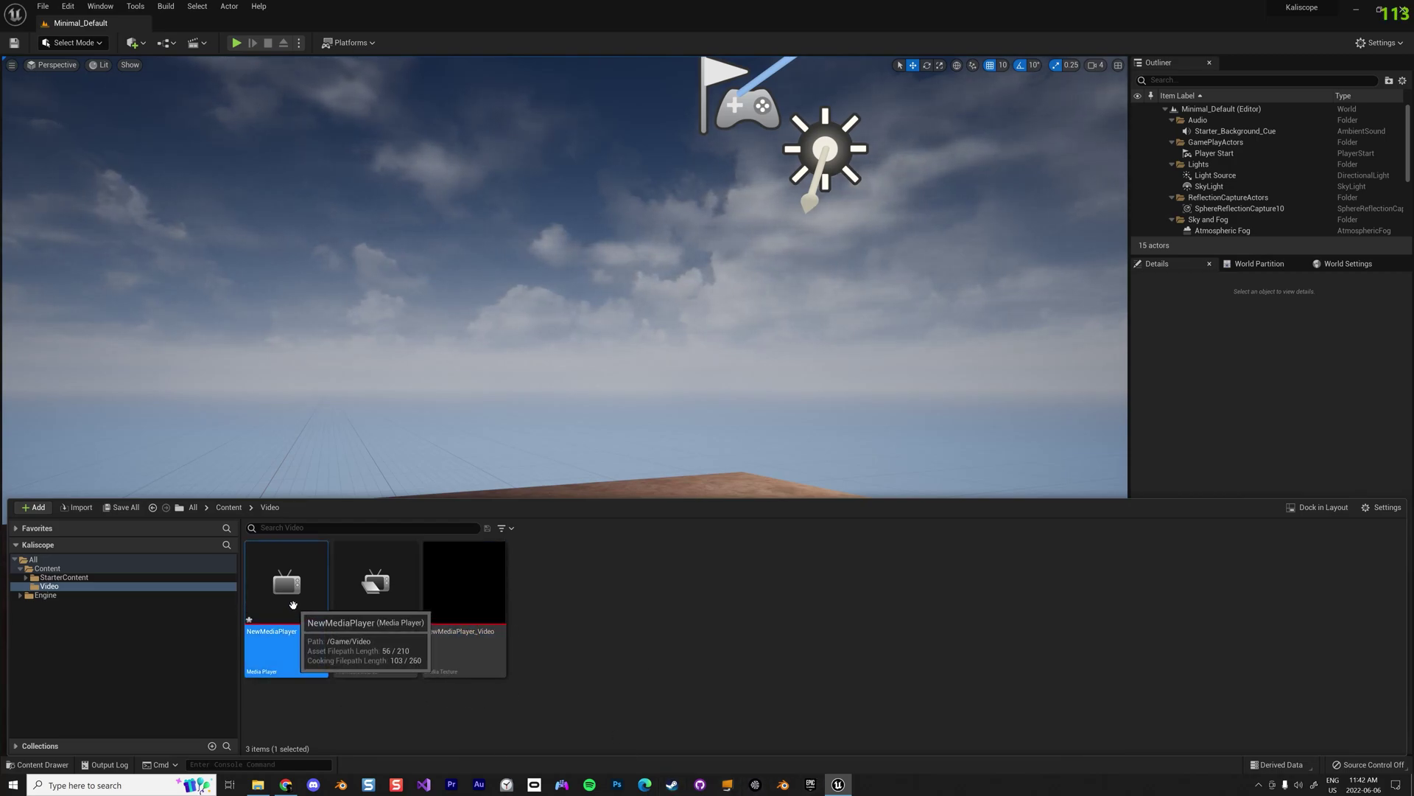
double_click(288, 594)
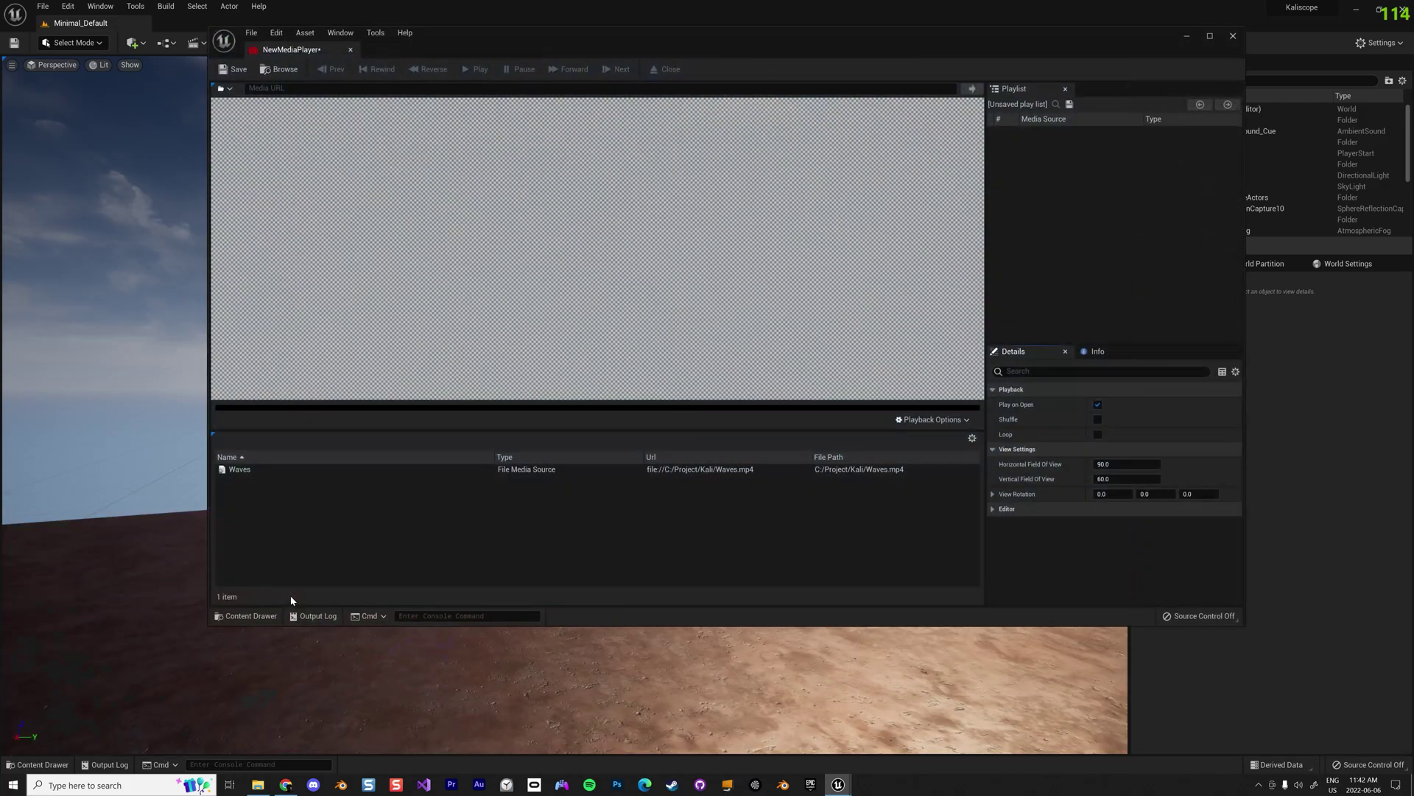
double_click(294, 473)
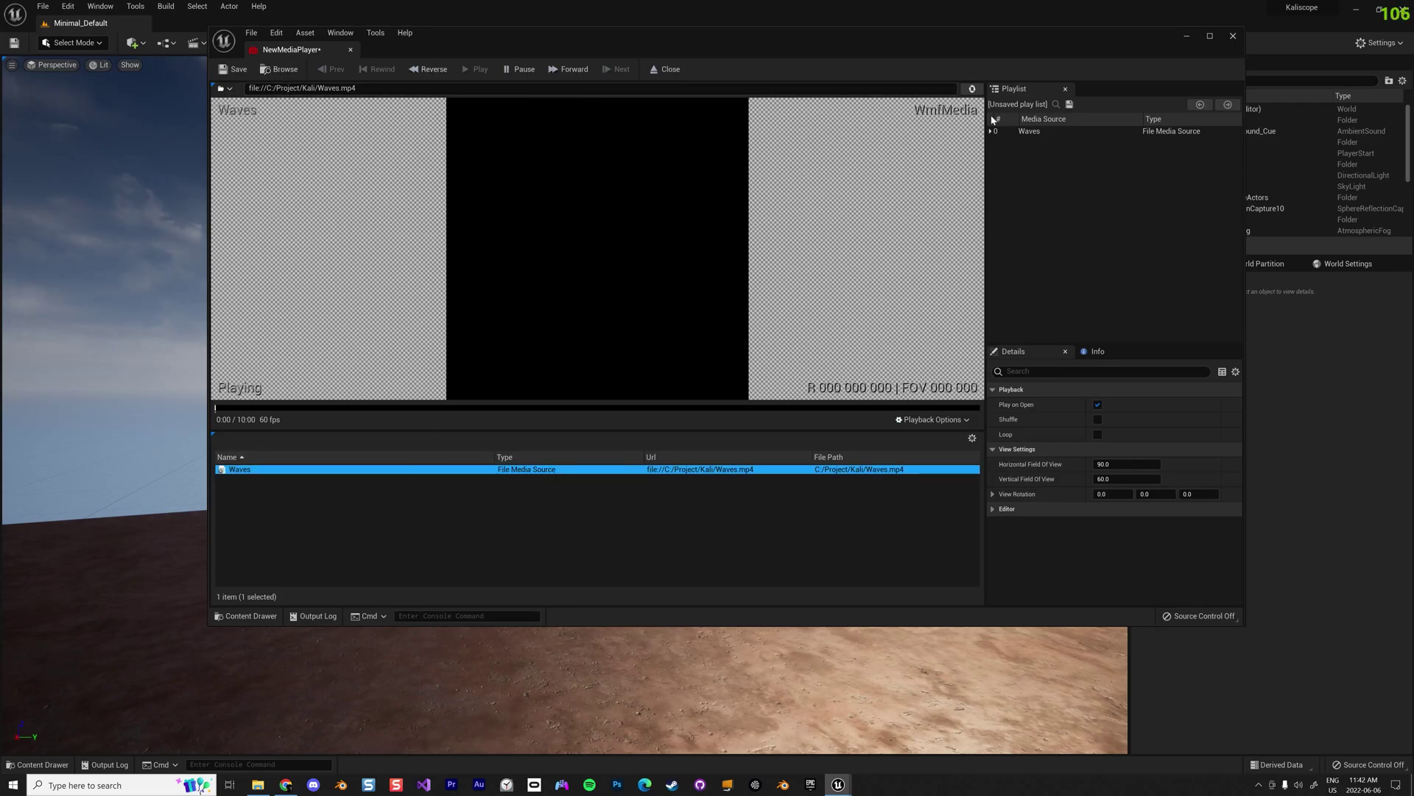
left_click_drag(1232, 42, 1230, 81)
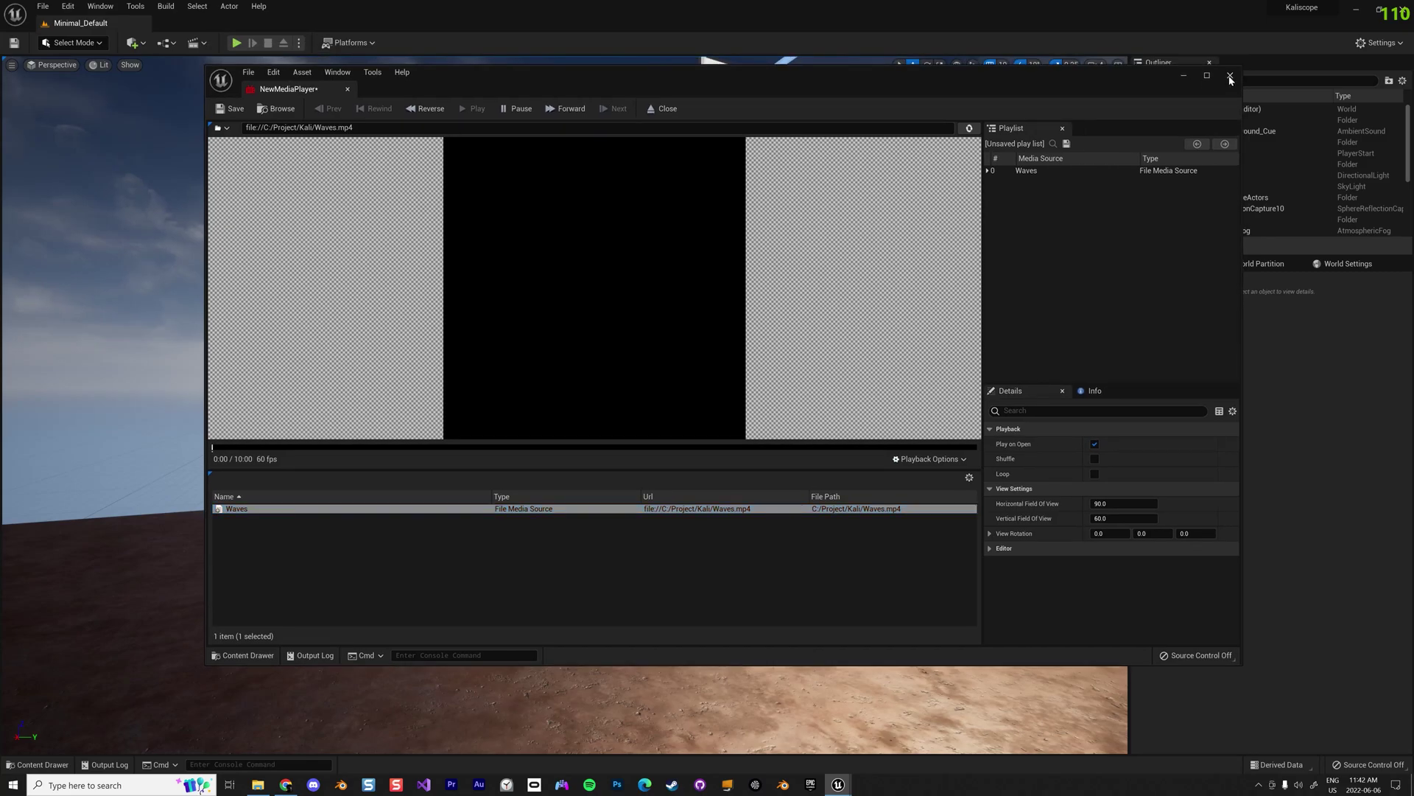
left_click(1231, 78)
Set the Default RHI of the Windows platform to Default in the project settings.
left_click(66, 10)
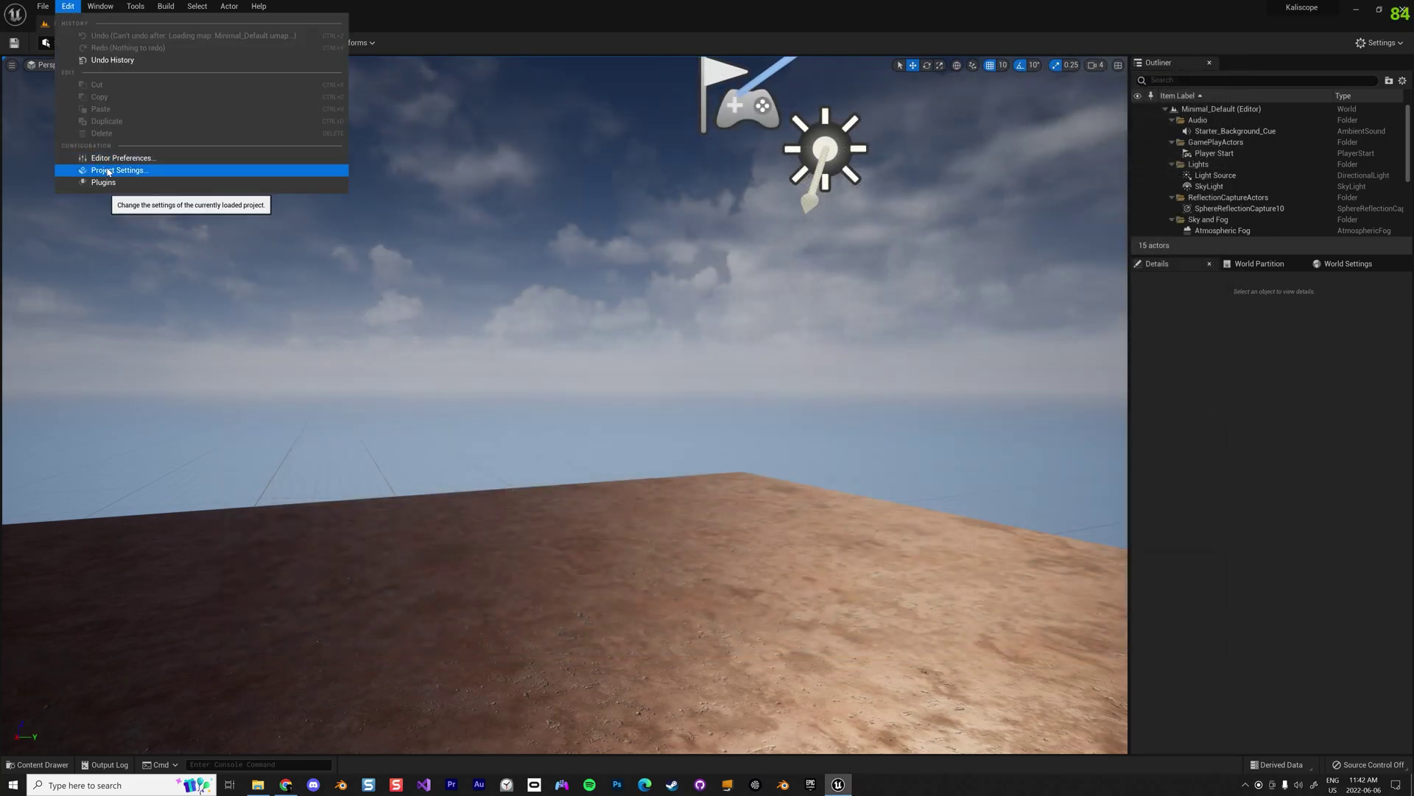
left_click(117, 171)
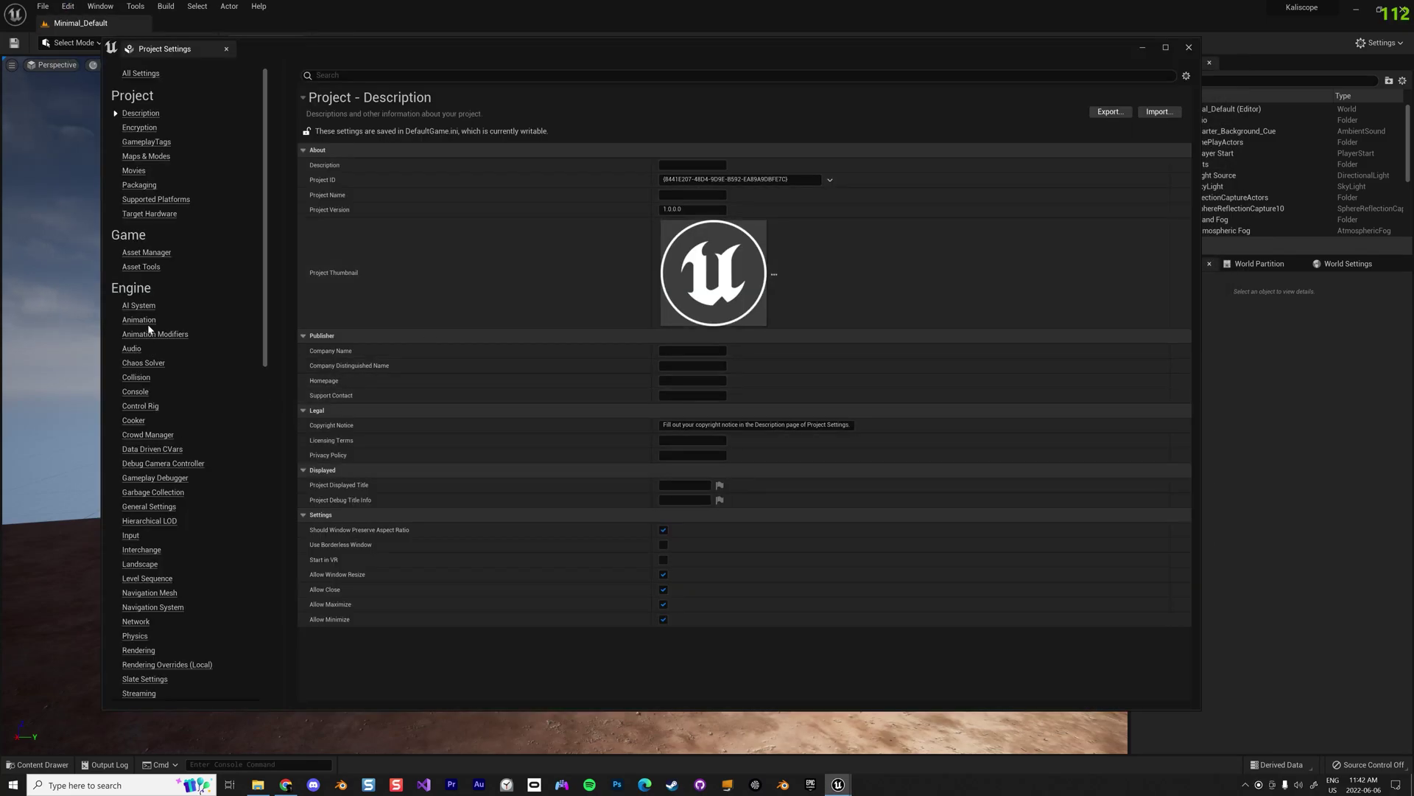
scroll(148, 335, "down", 15)
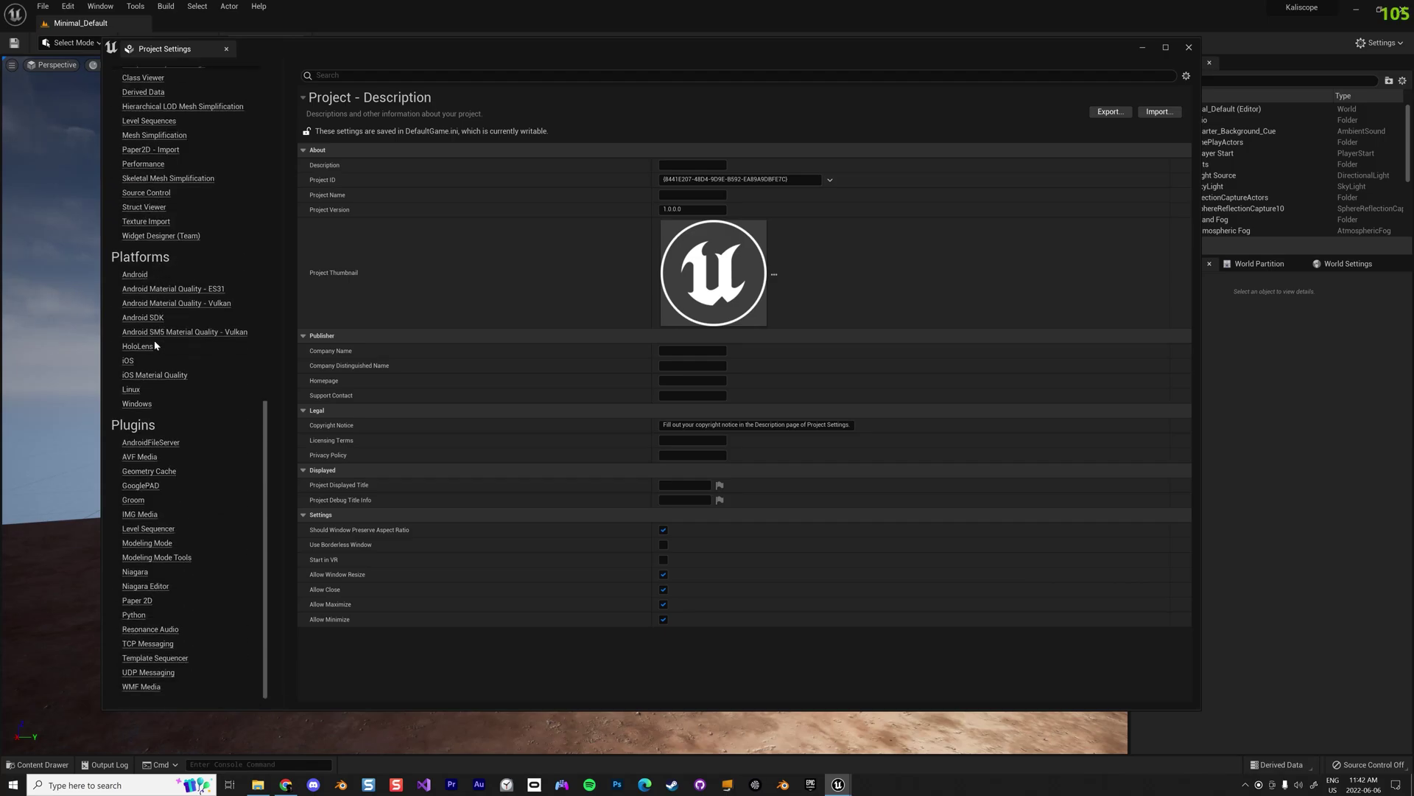
left_click(132, 406)
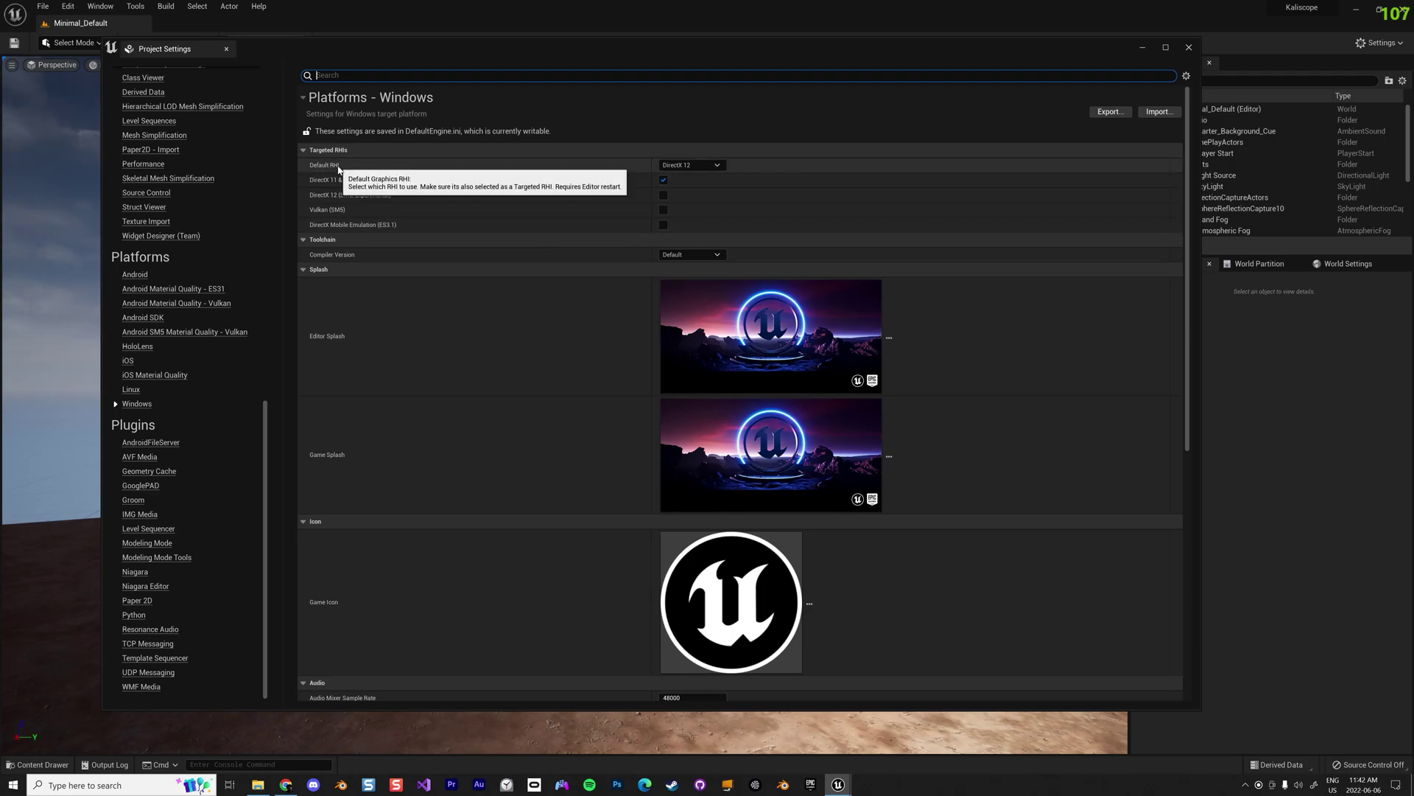
left_click(717, 166)
left_click(690, 179)
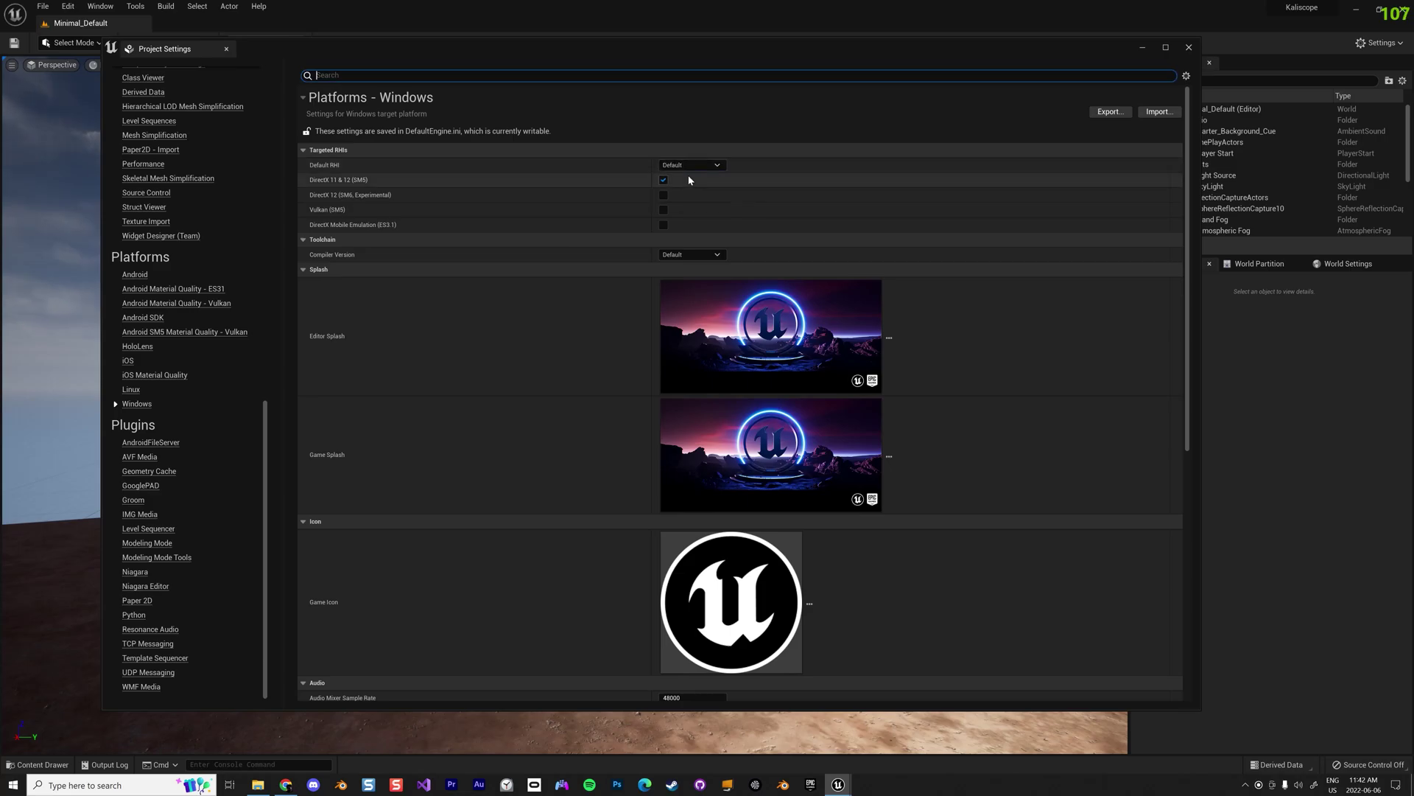
Restart the editor, saving the media player, its video texture and the Waves source, and close the project settings.
left_click(1316, 747)
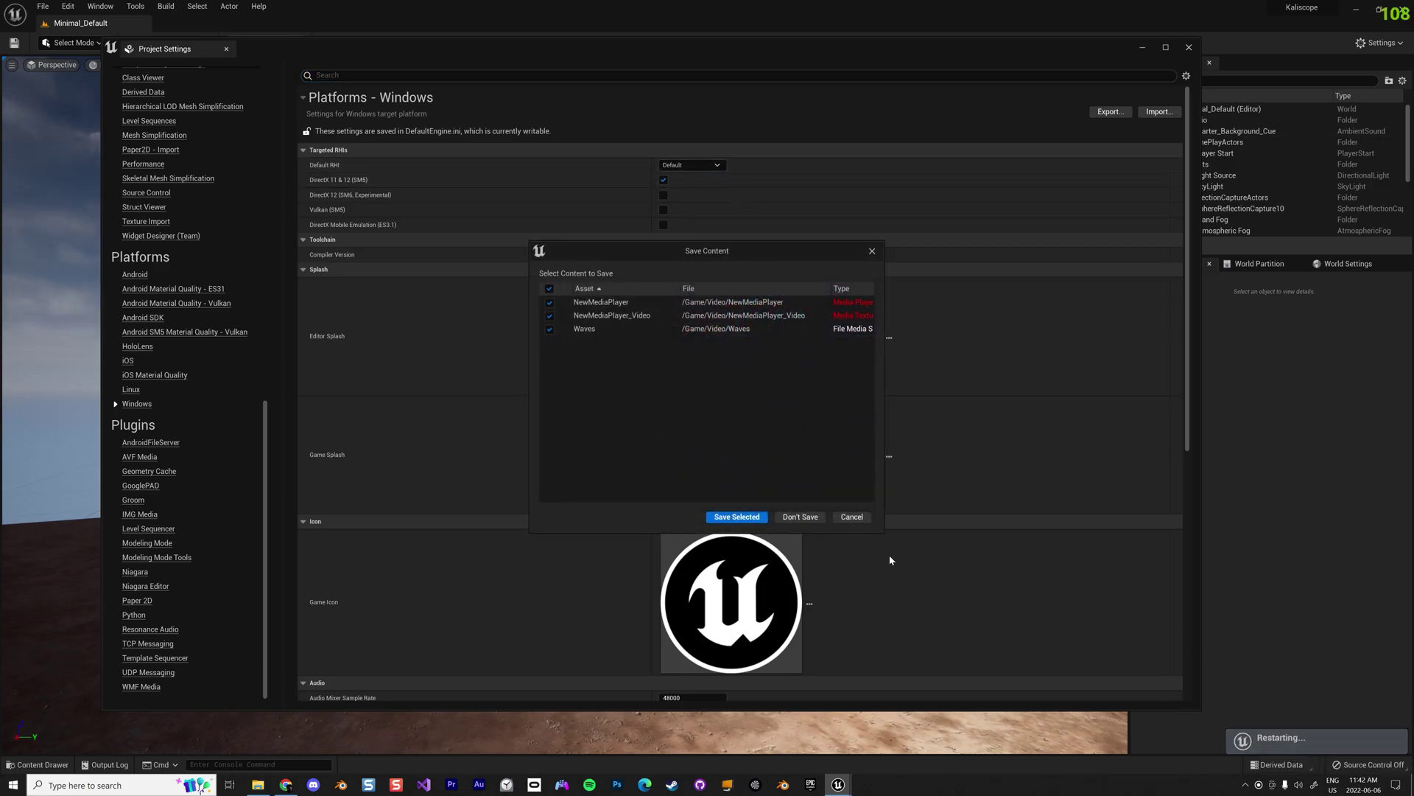
left_click(737, 517)
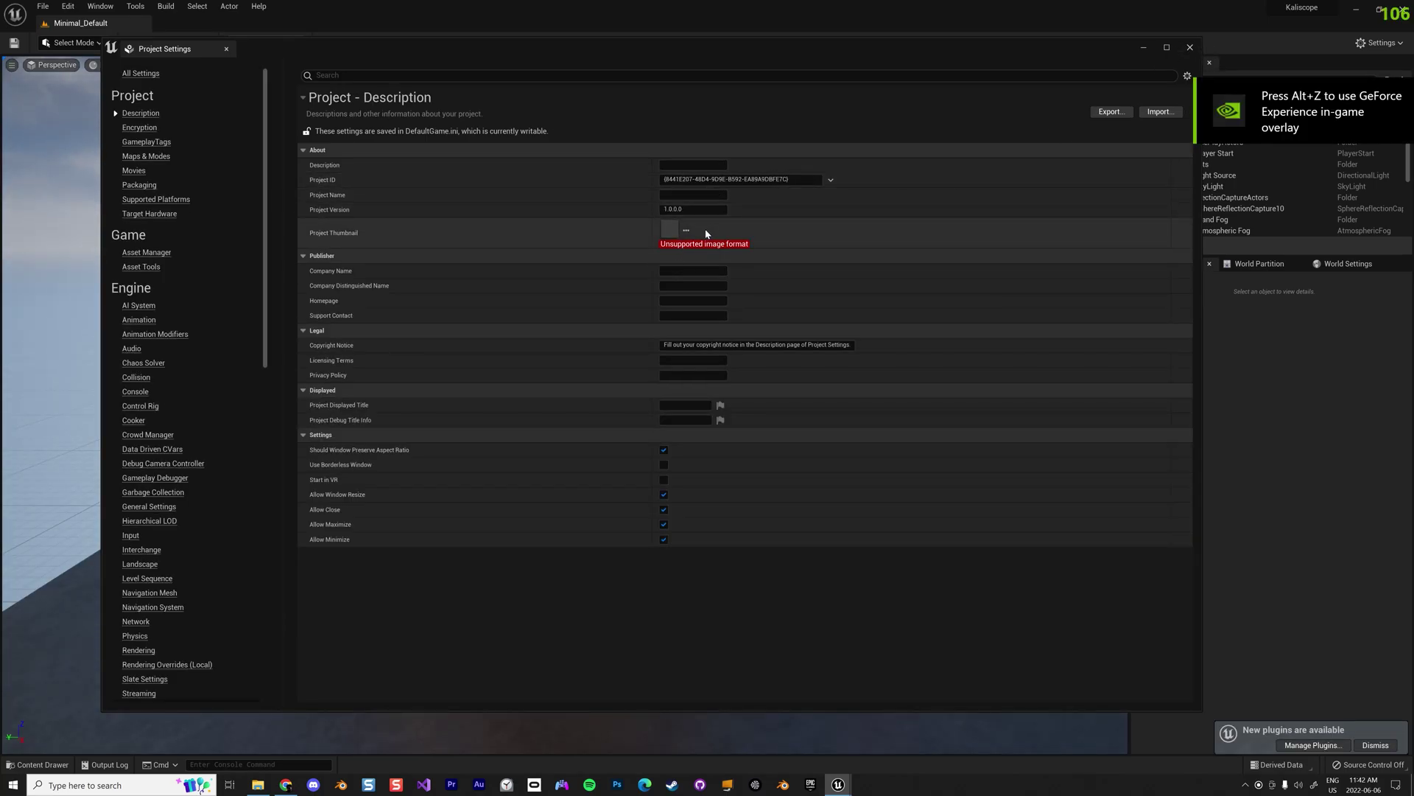
left_click(1190, 49)
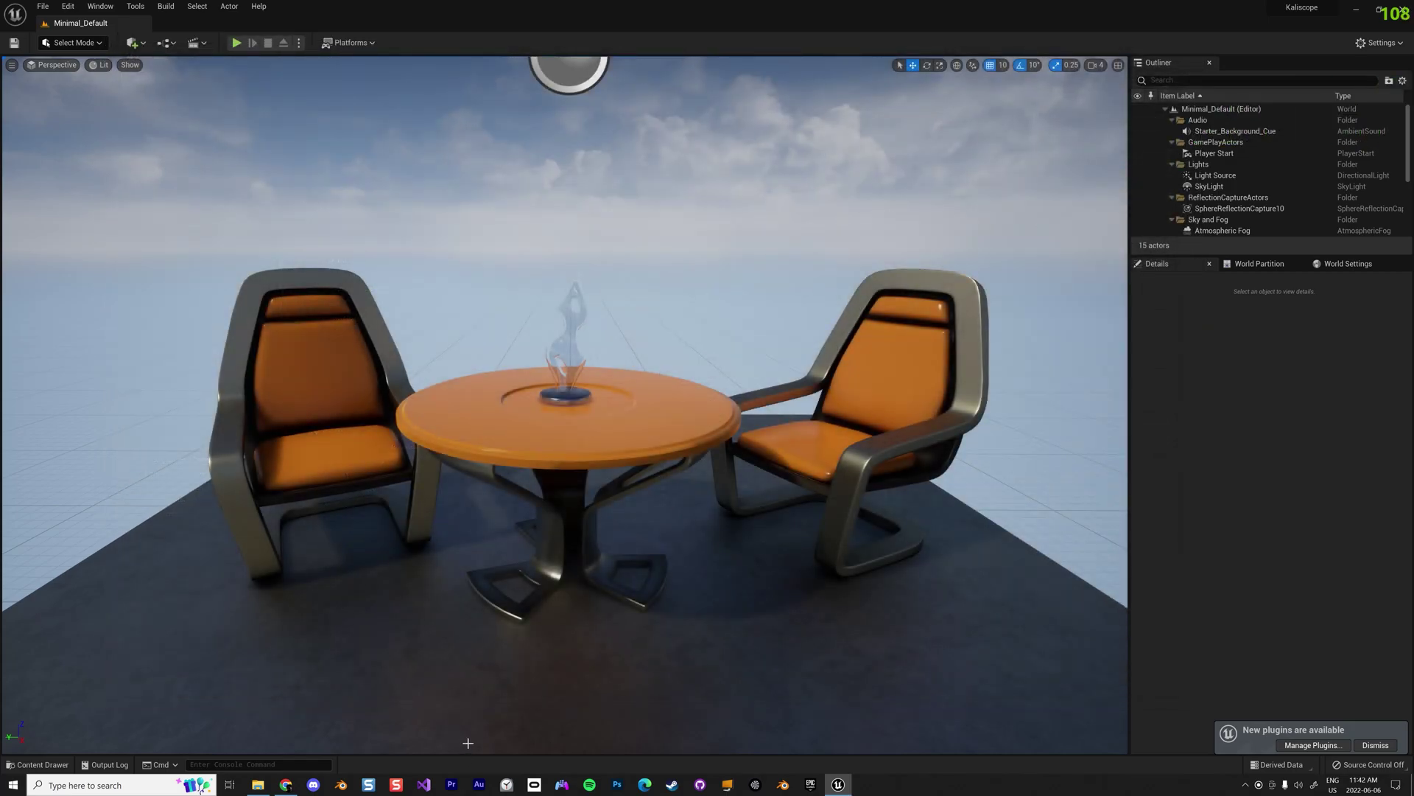
Reopen the media player from the Video folder, play Waves to check its picture, and close the player.
key("ctrl+space")
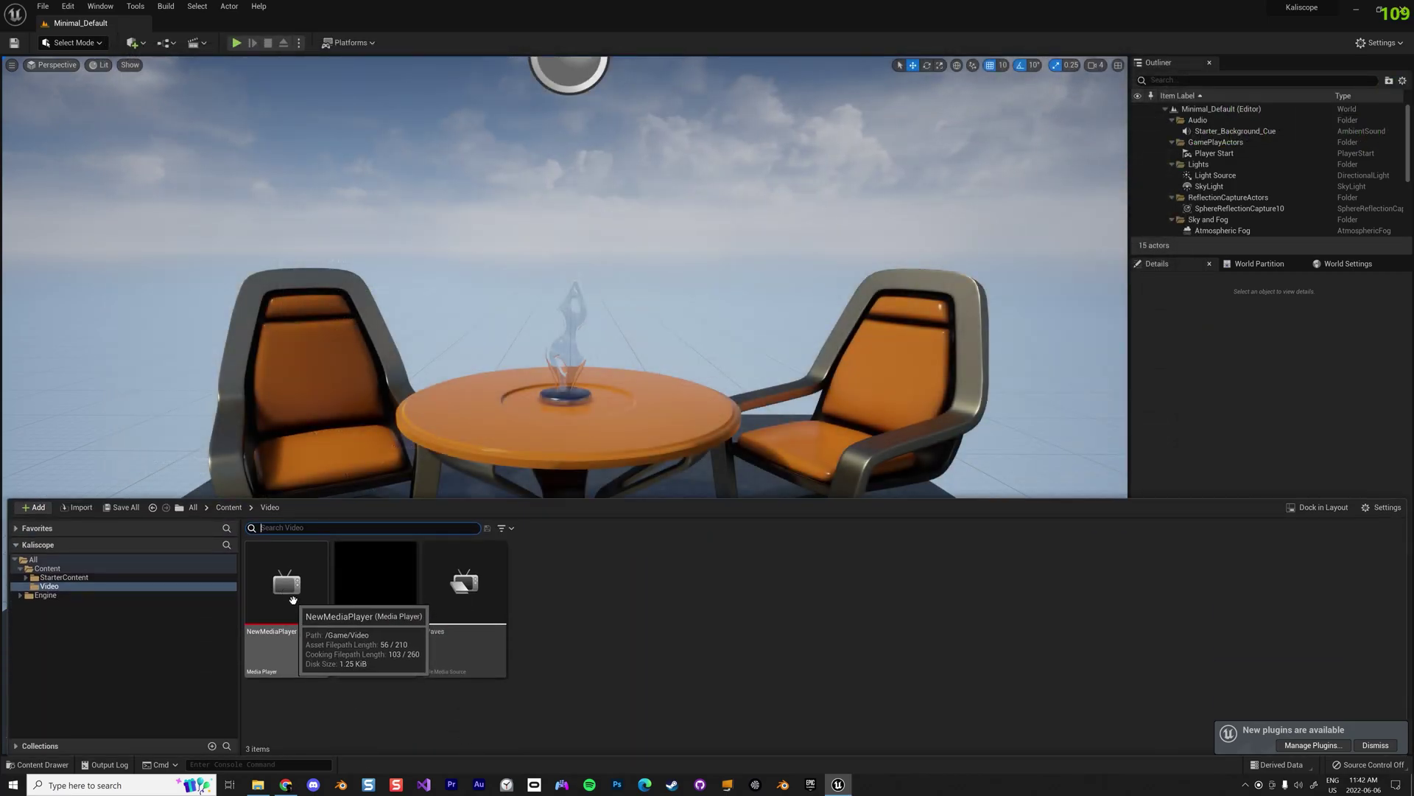
double_click(293, 599)
double_click(280, 509)
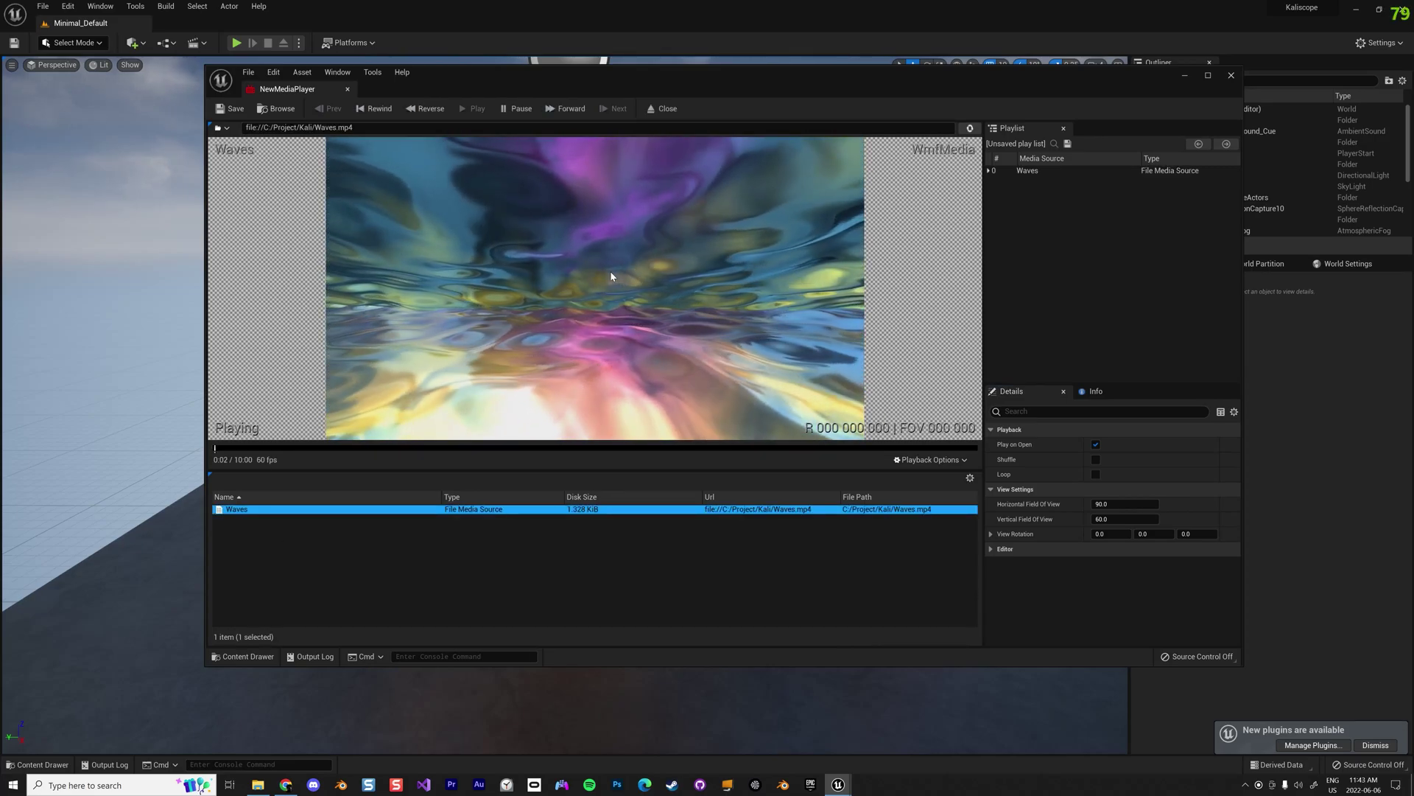
left_click(1231, 75)
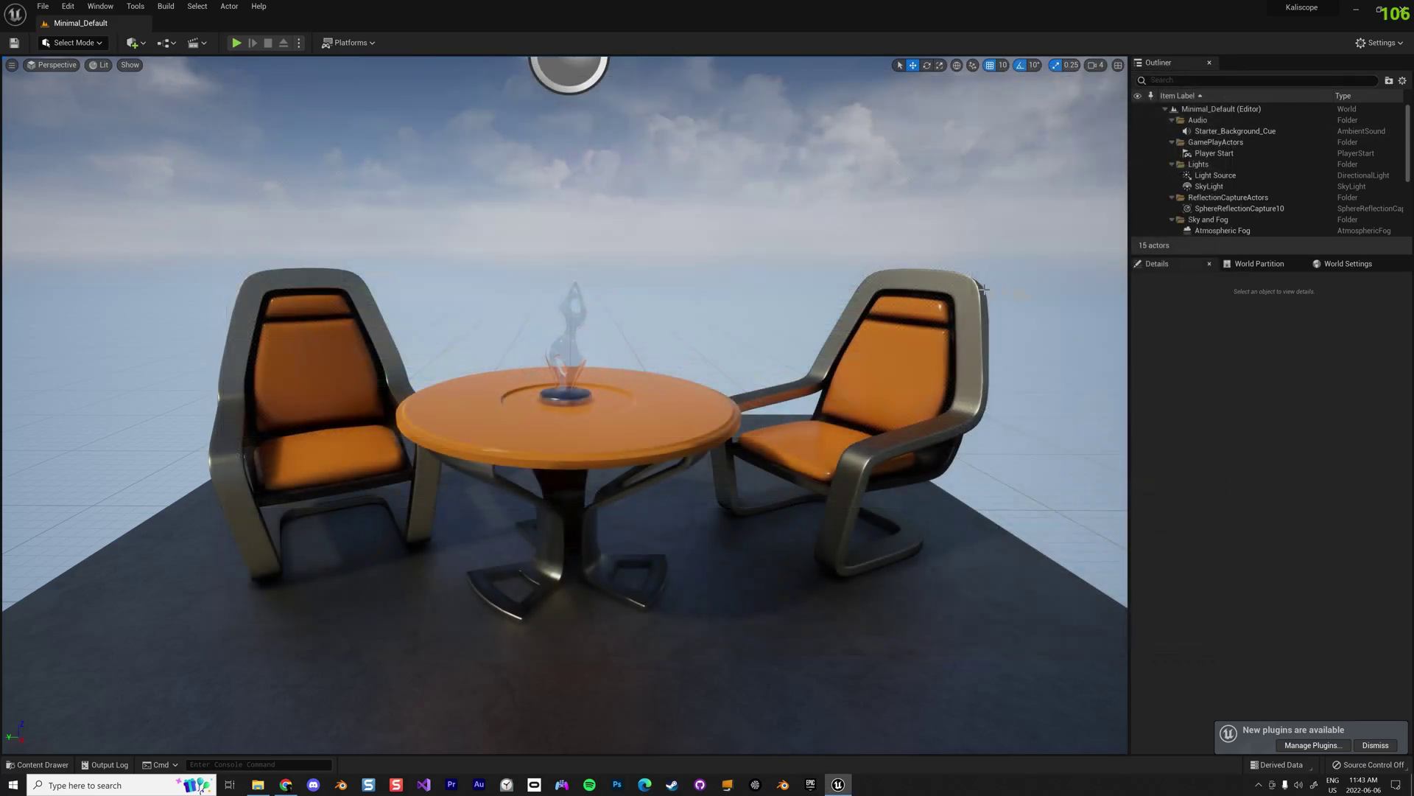
Add a Plane shape to the level beyond the floor, near the player start.
right_click_drag(640, 383, 640, 383)
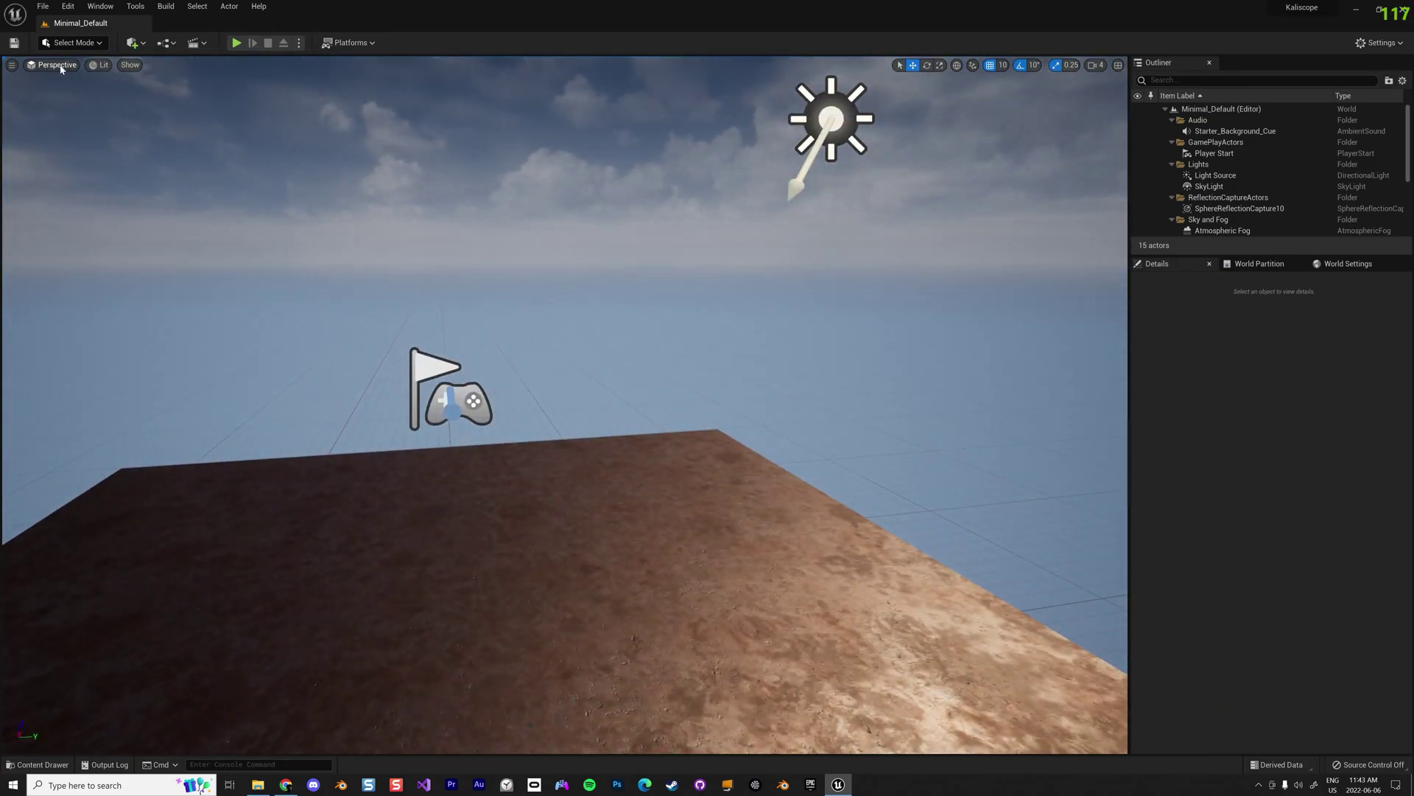
left_click(81, 77)
left_click(144, 46)
mouse_move(181, 162)
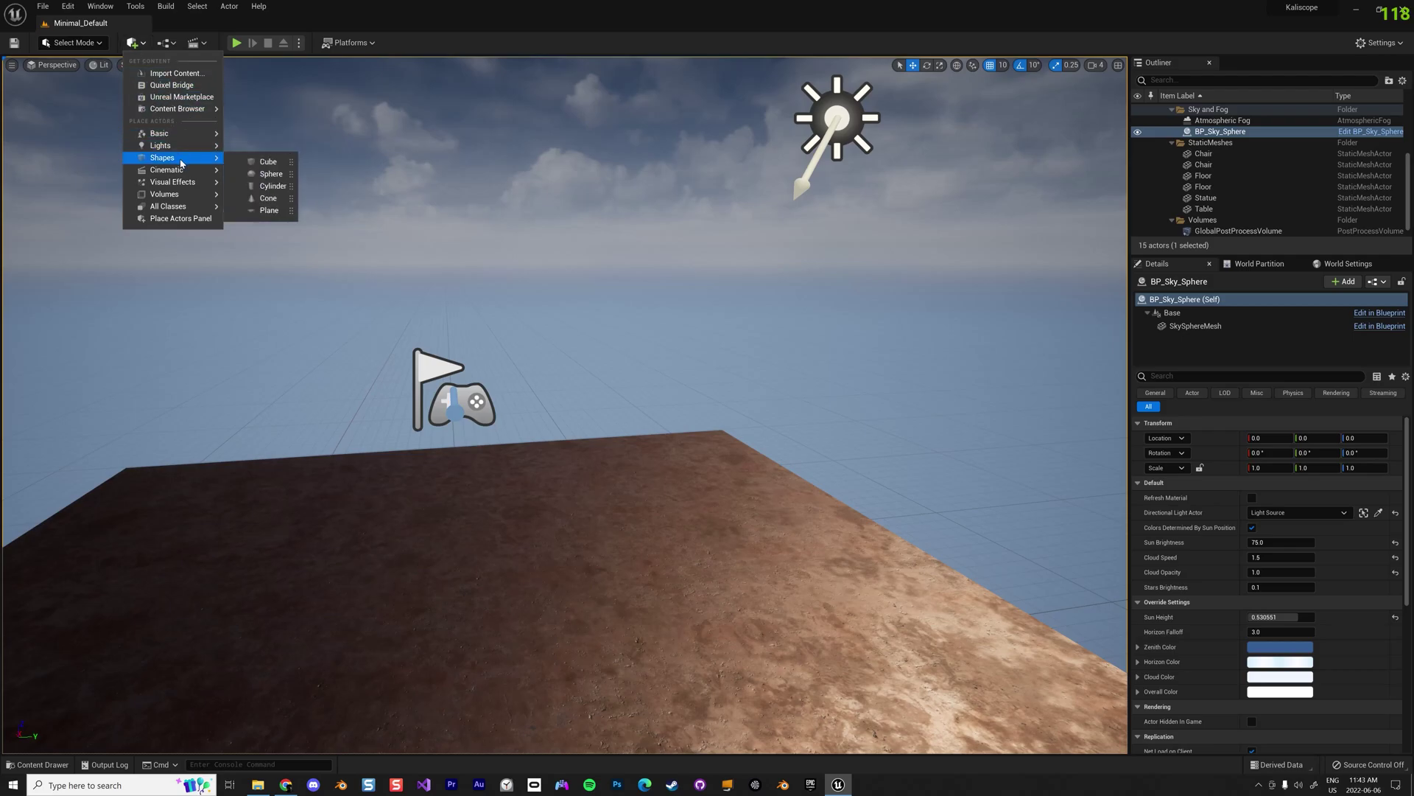
left_click(270, 211)
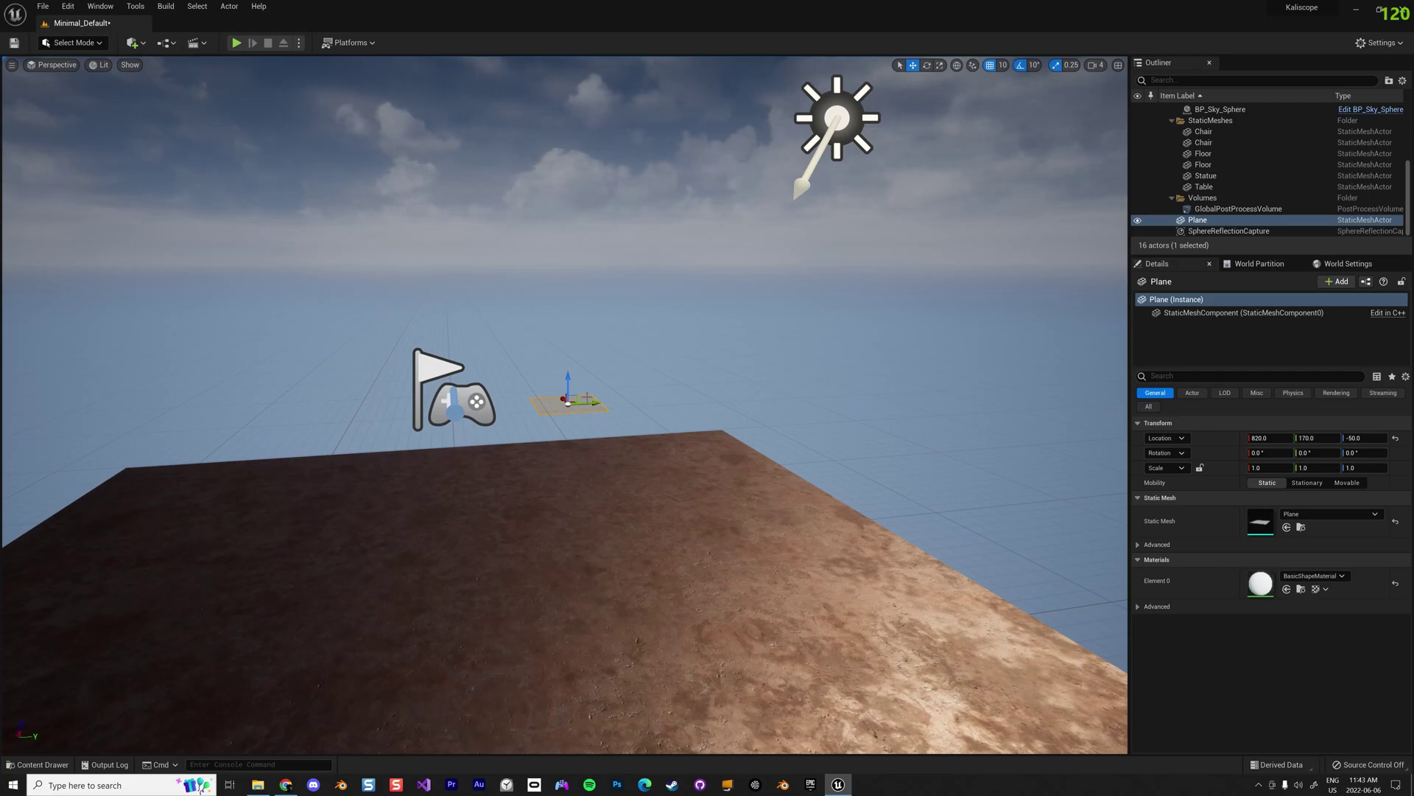
Stand the plane upright and move it onto the floor near the player start, at location 190, 60, 80.
left_click_drag(570, 369, 557, 412)
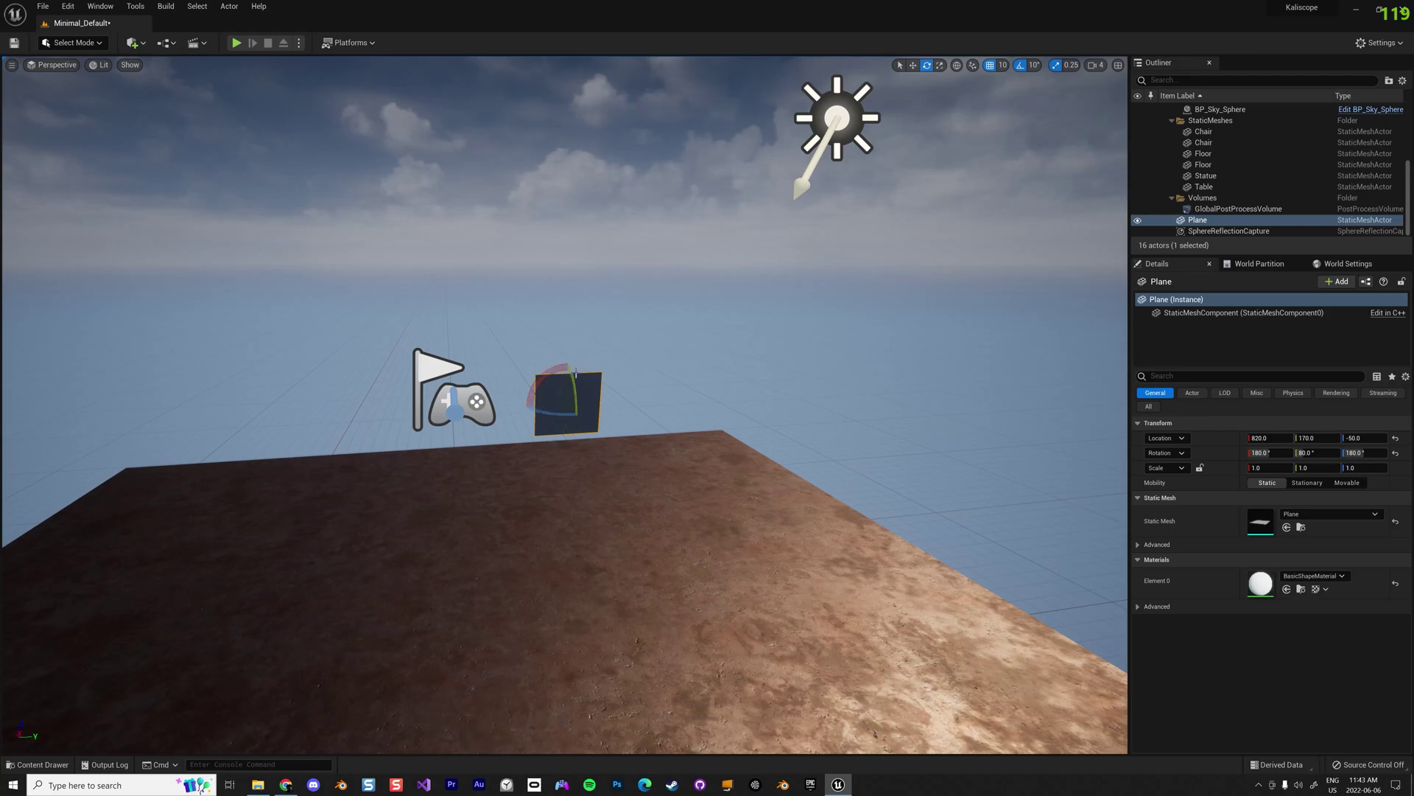
key("w")
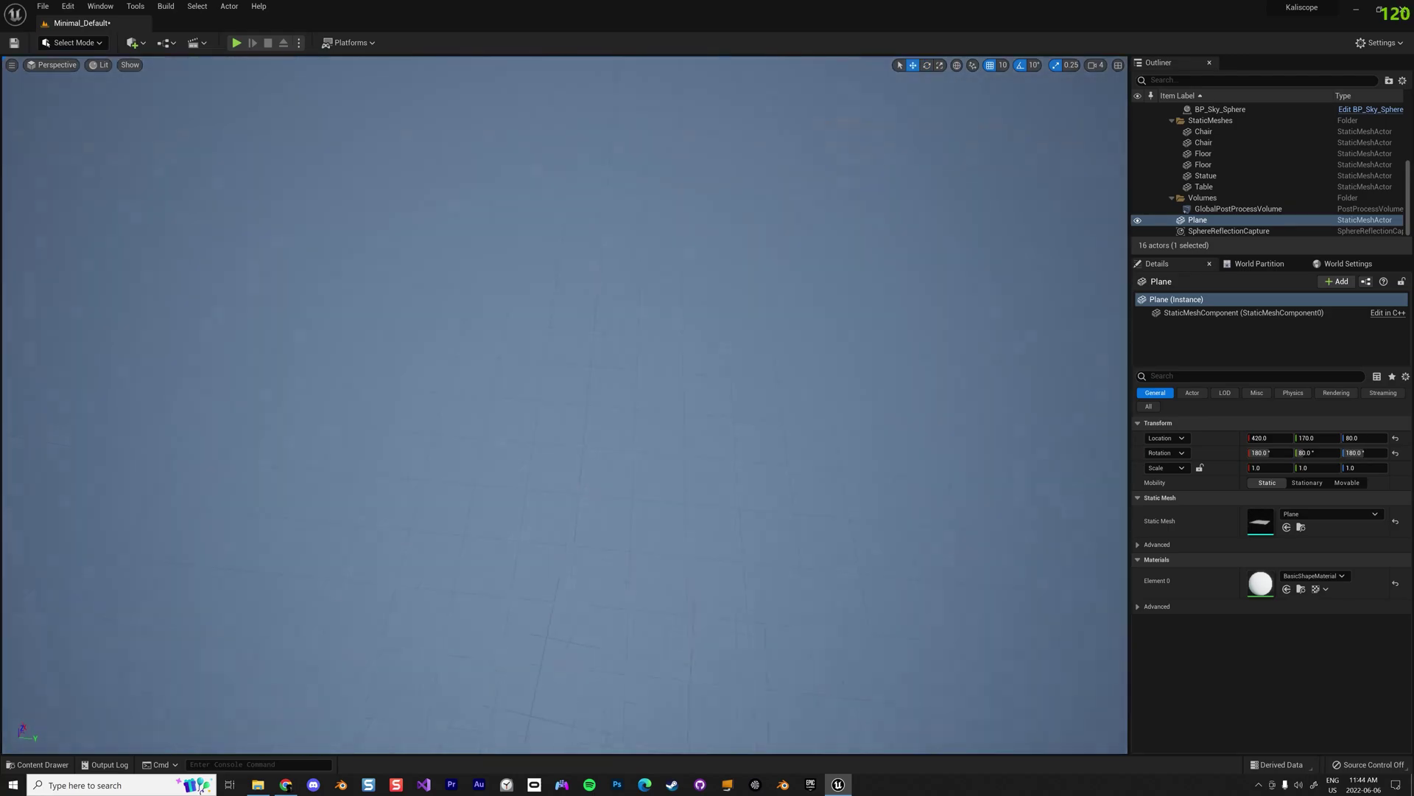
right_click_drag(566, 398, 392, 486)
left_click_drag(505, 376, 676, 173)
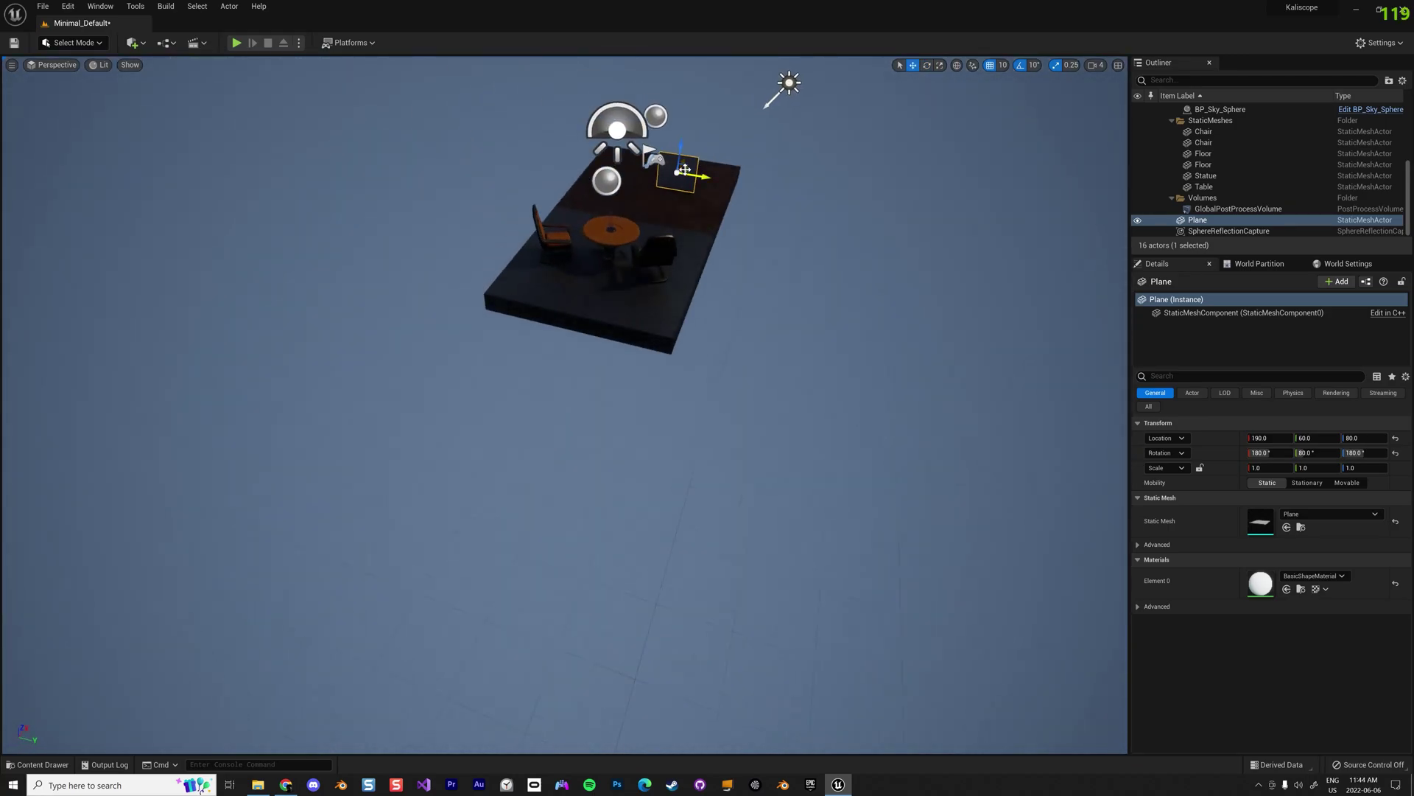
key("f")
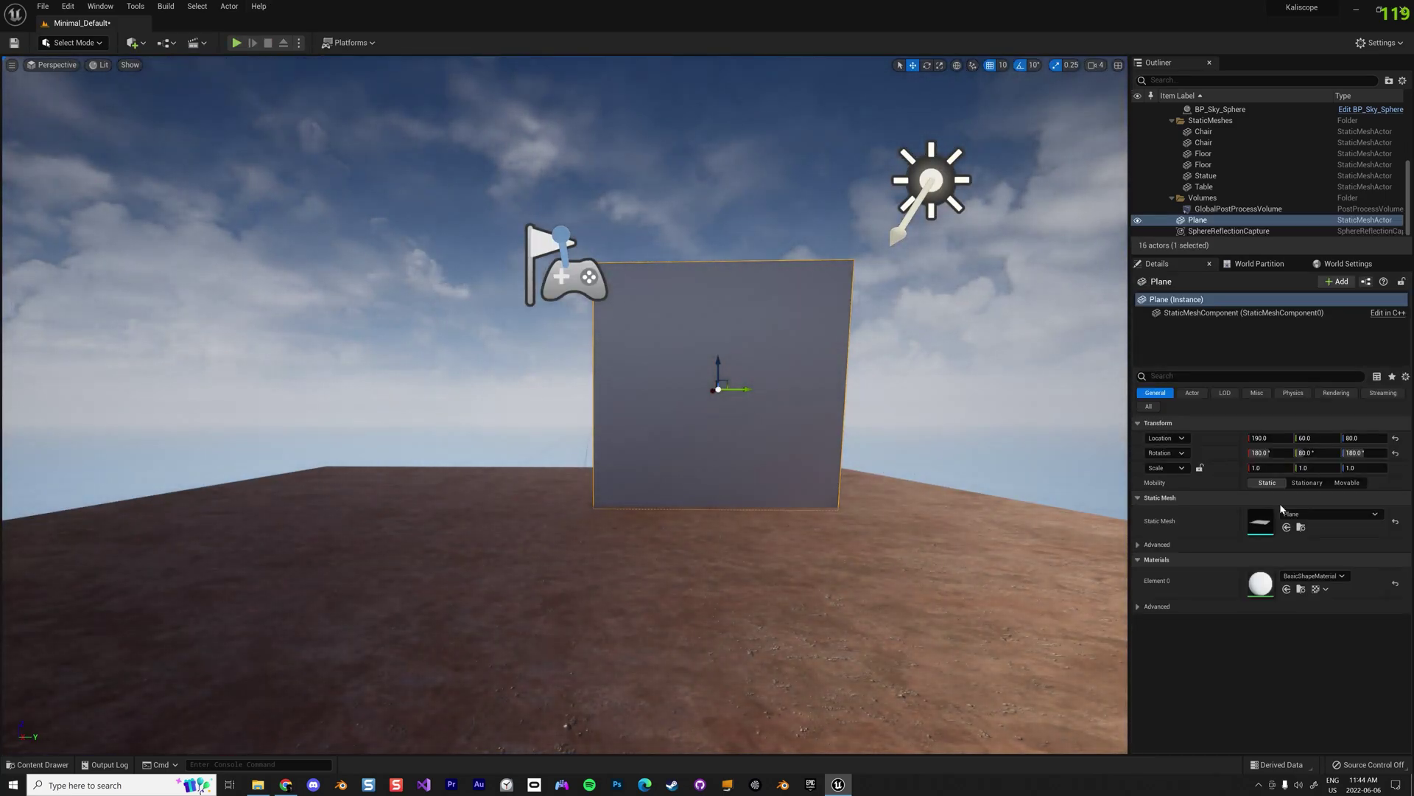
Set the plane's Y rotation to 90° and widen it to a Y scale of 1.75.
left_click(1316, 452)
type("90")
key("Return")
key("r")
left_click_drag(729, 388, 715, 383)
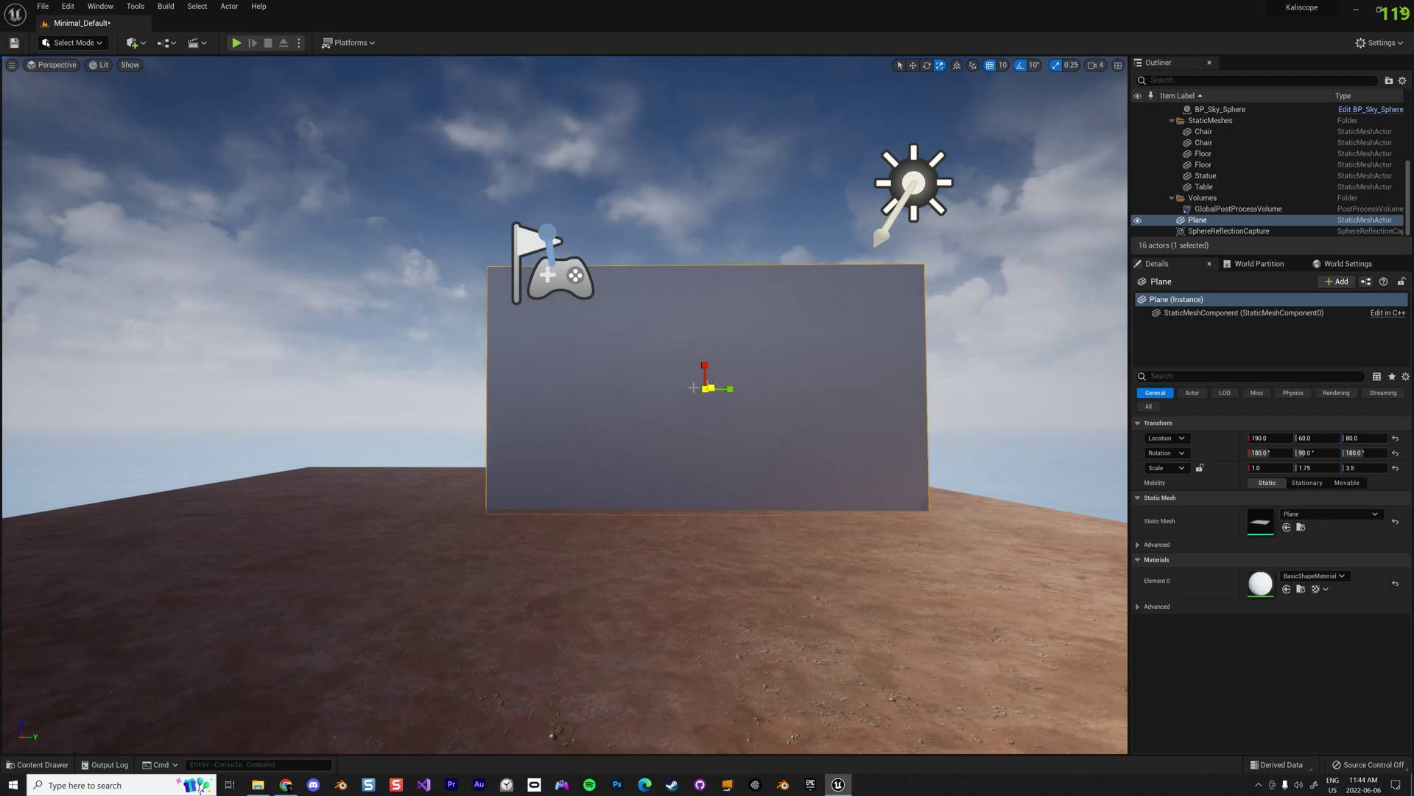
Set the player start's Z rotation to 0° and play-test the level to check that it faces the plane.
key("w")
left_click(1203, 153)
key("f")
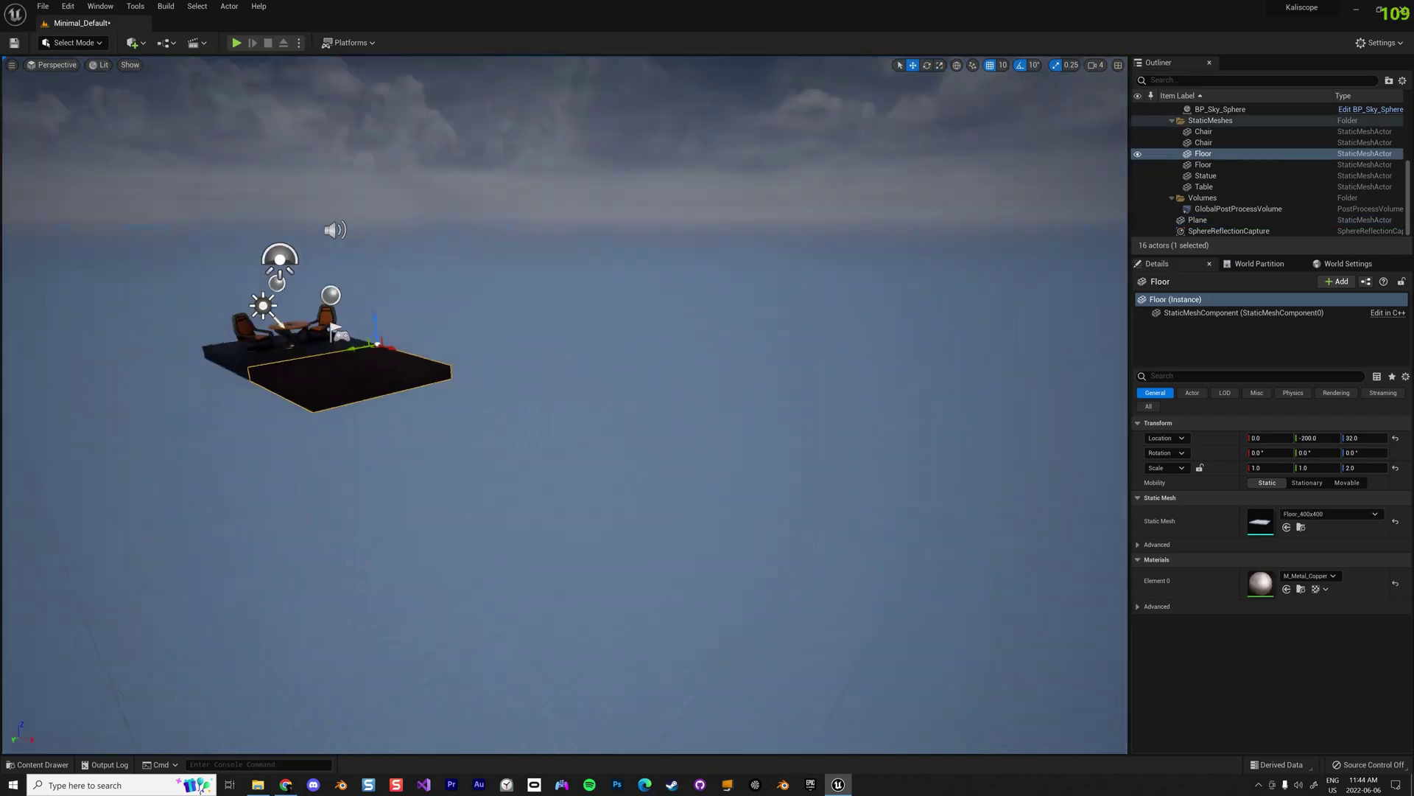
left_click(1203, 165)
key("f")
left_click(489, 589)
left_click(1380, 393)
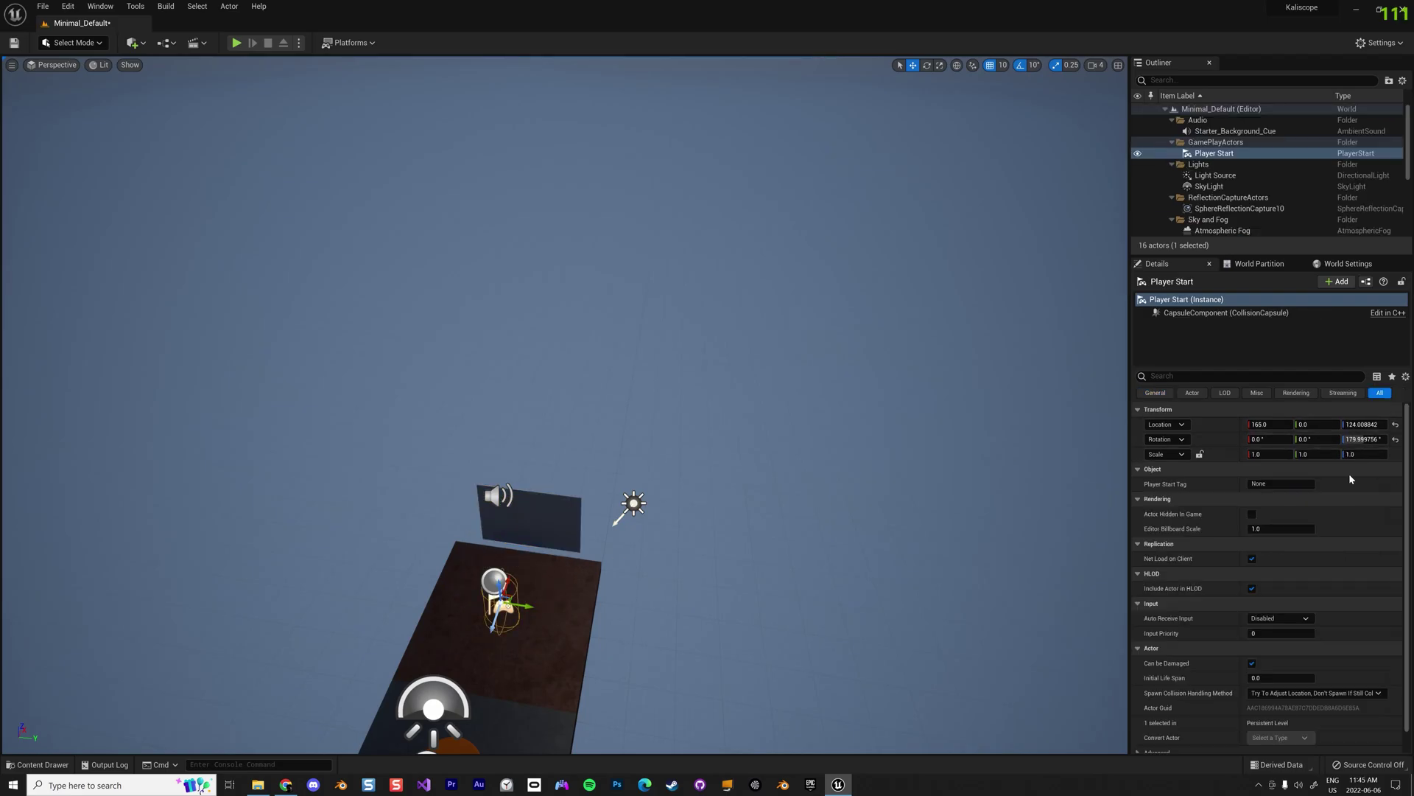
left_click(236, 43)
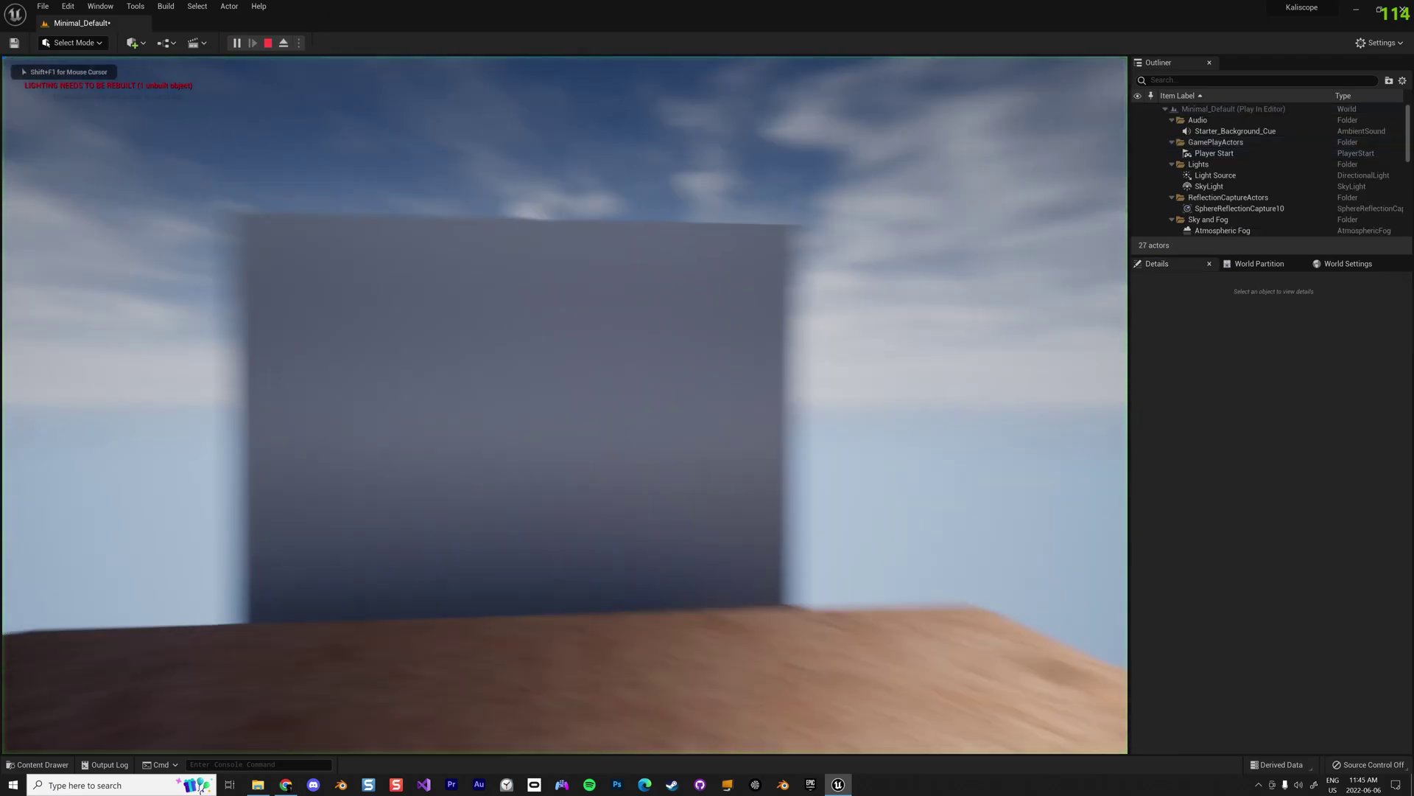
key("Escape")
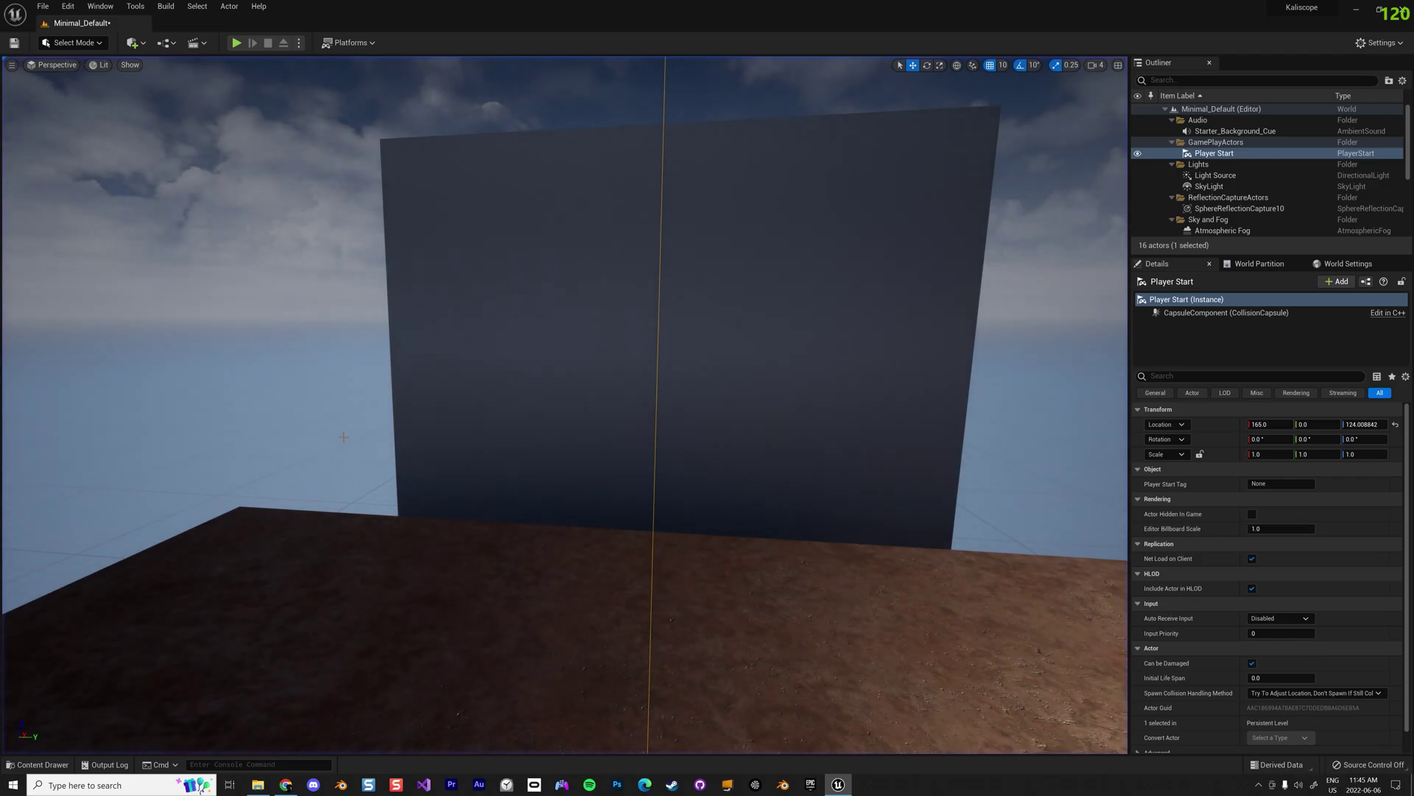
Apply the NewMediaPlayer_Video media texture from the Video folder to the plane in the level.
key("ctrl+space")
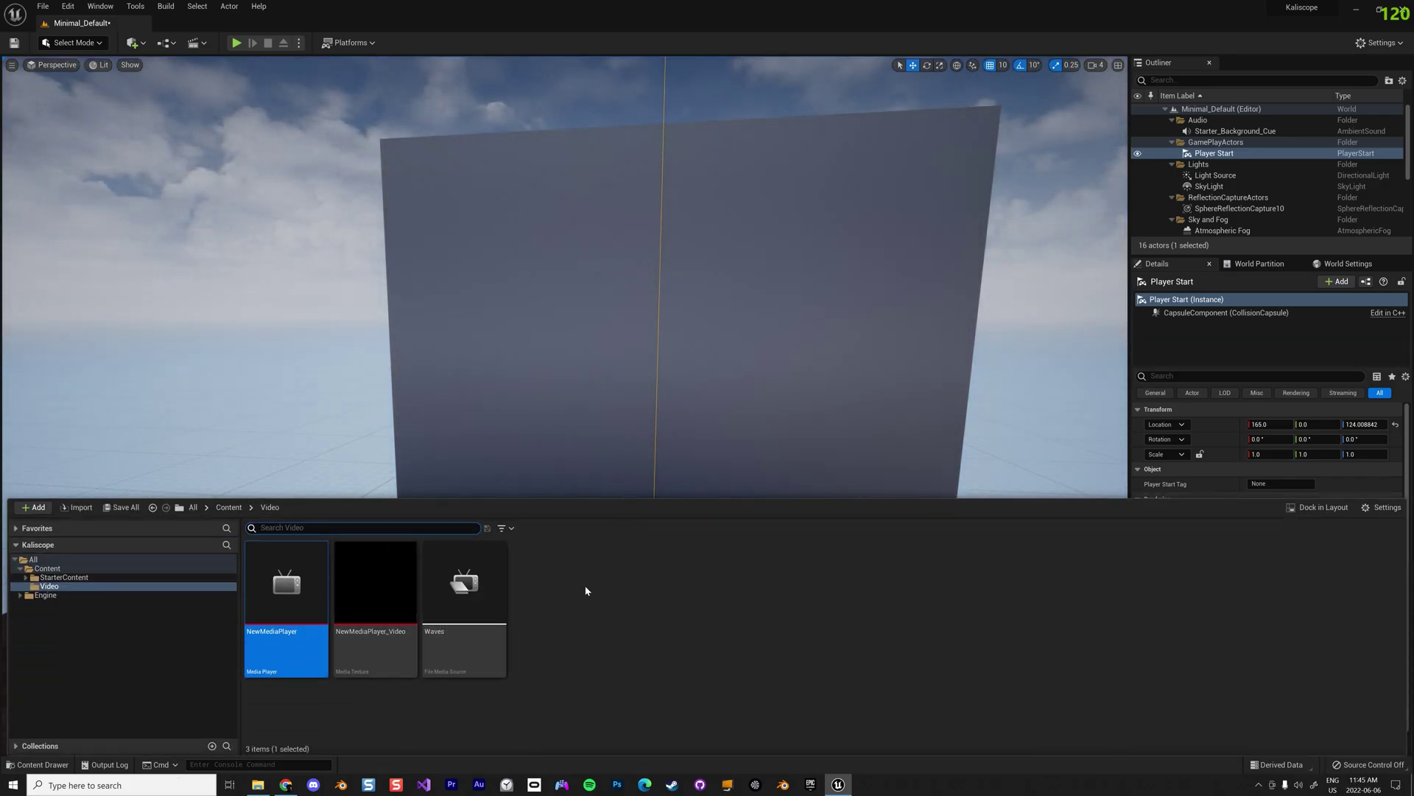
left_click_drag(405, 590, 567, 390)
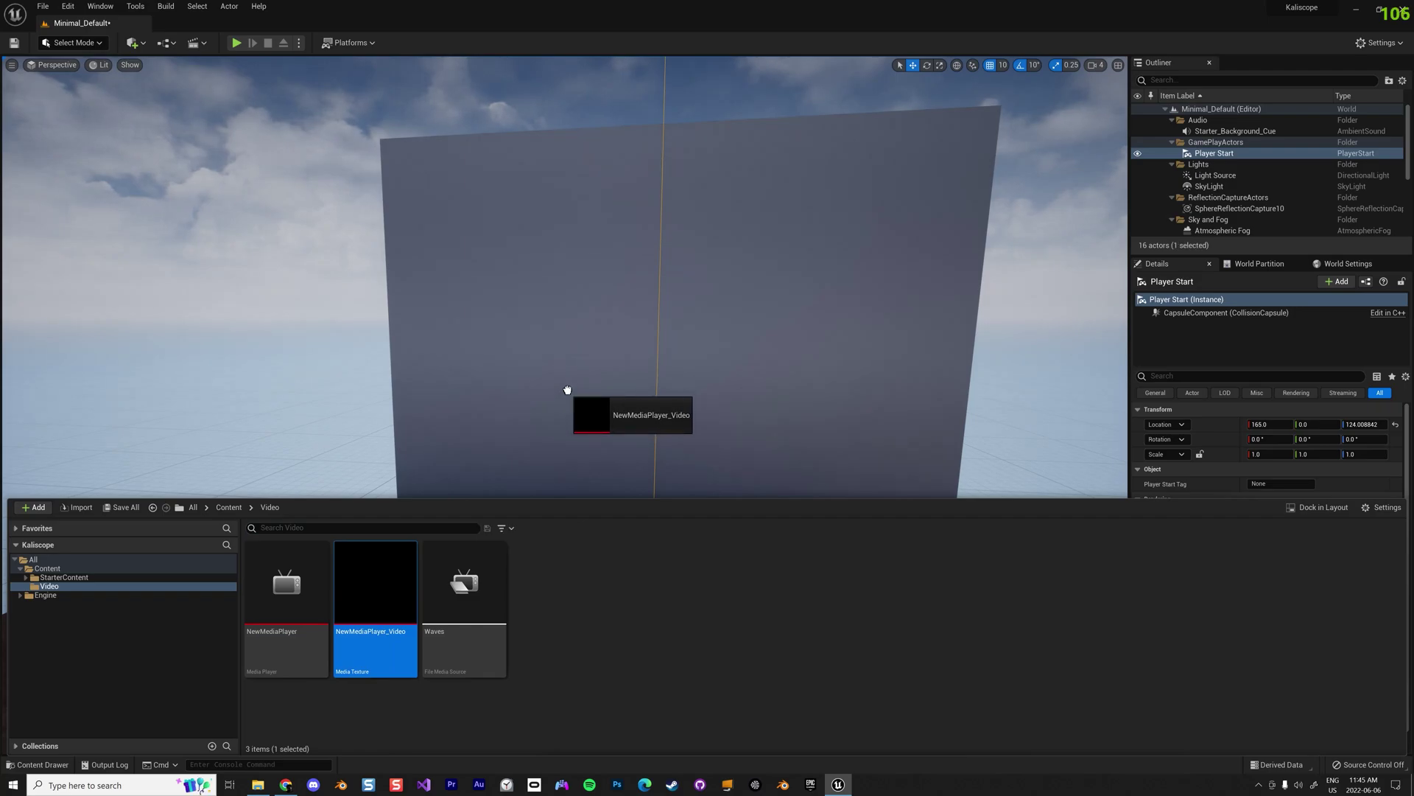
left_click_drag(567, 390, 622, 362)
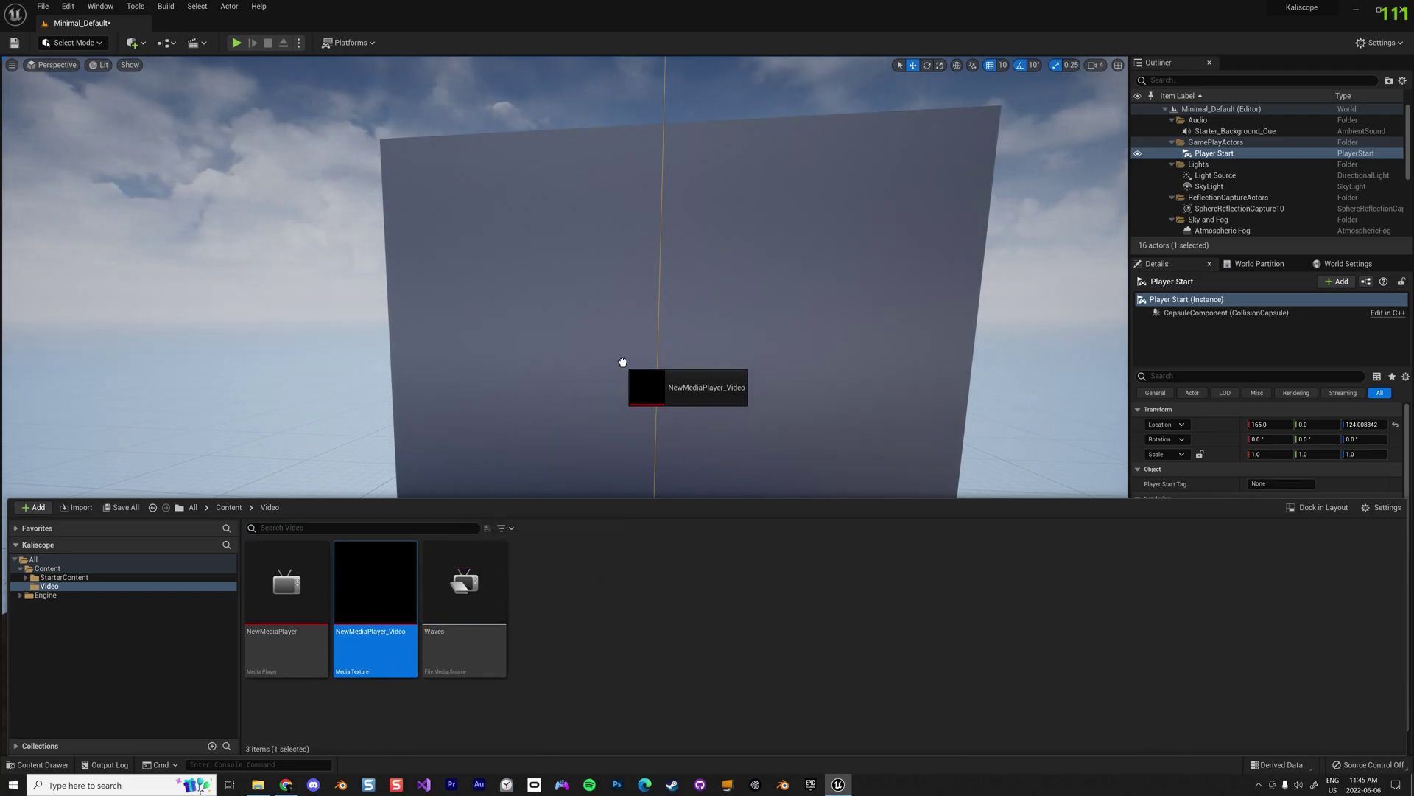
left_click_drag(623, 361, 570, 402)
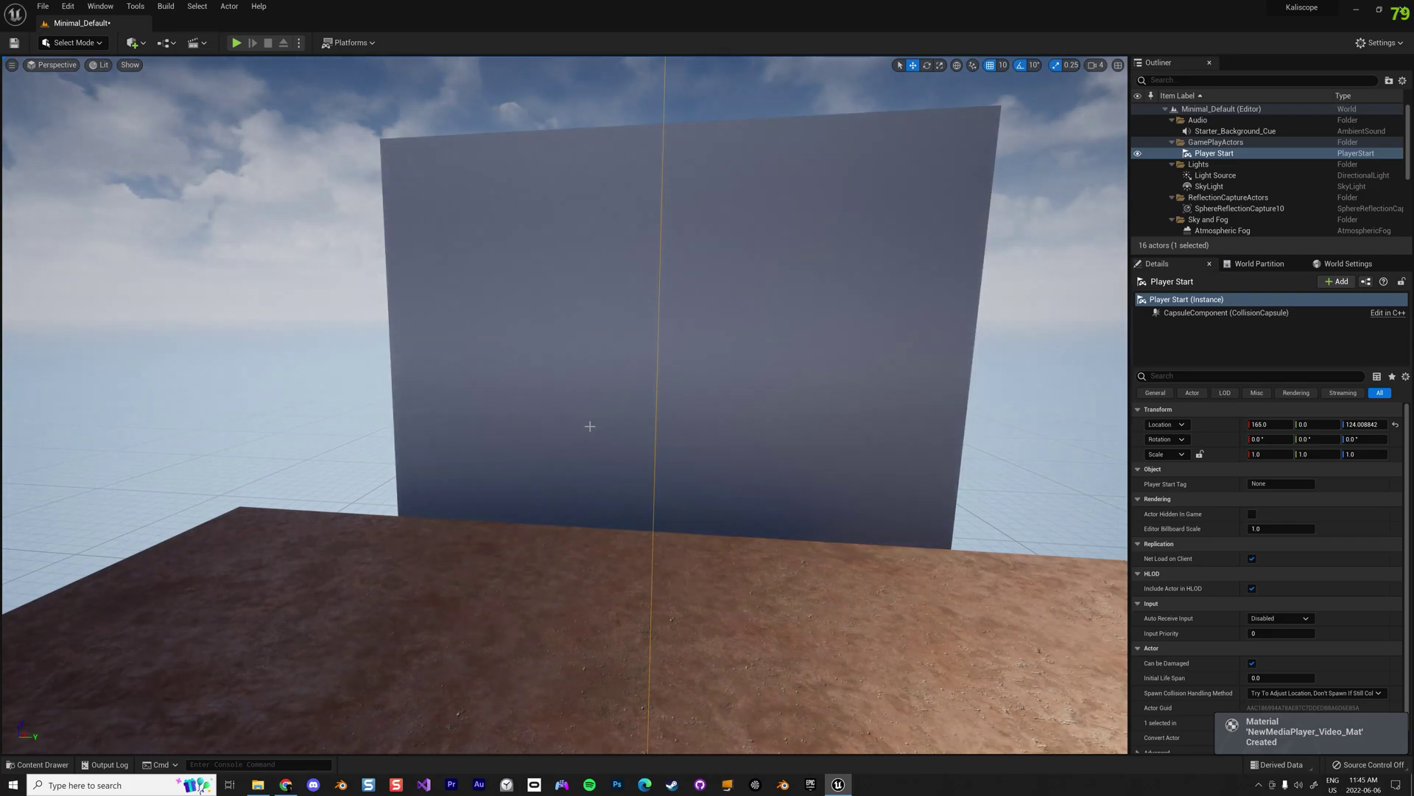
Open the NewMediaPlayer_Video_Mat material from the Video folder in the material editor.
key("alt+Tab")
key("alt+Tab")
key("ctrl+space")
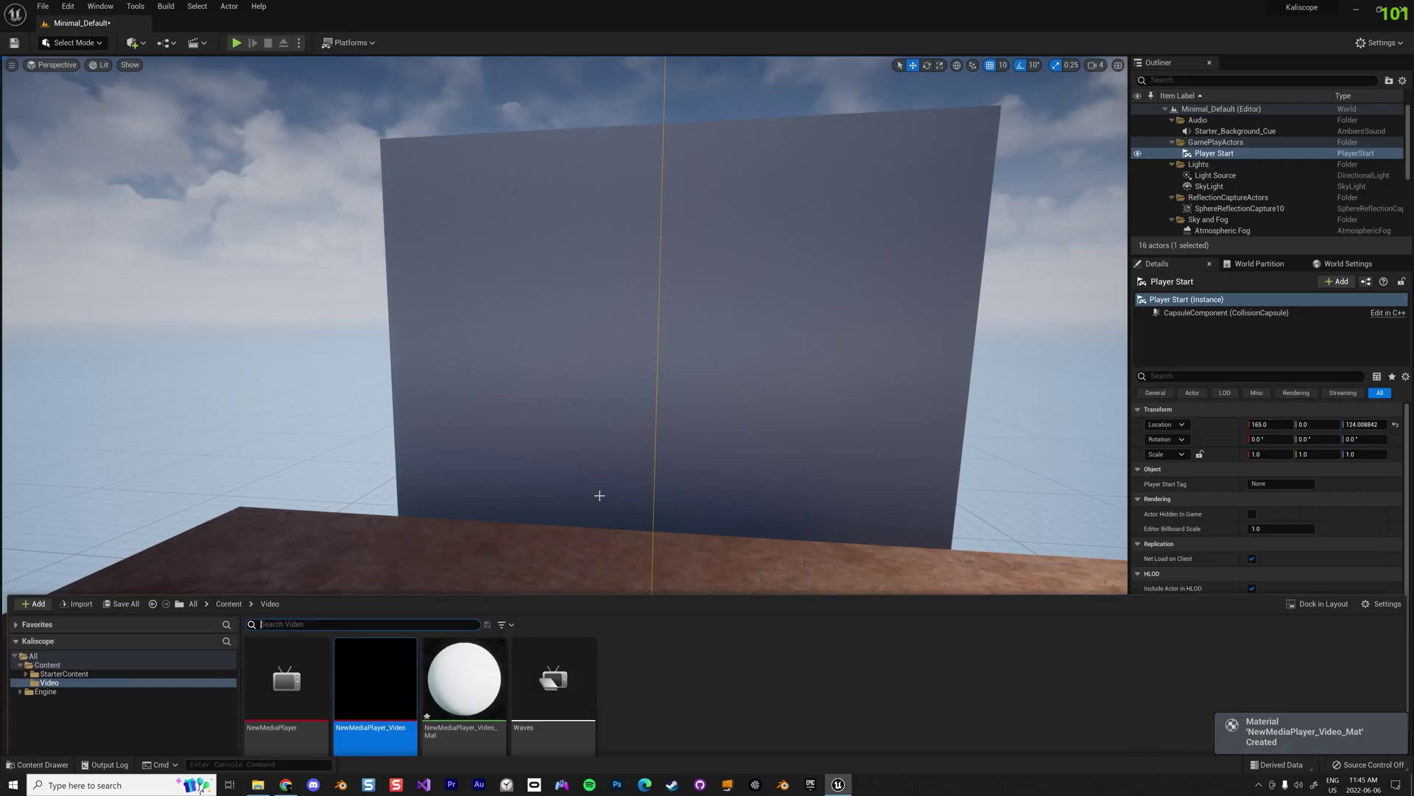
double_click(453, 598)
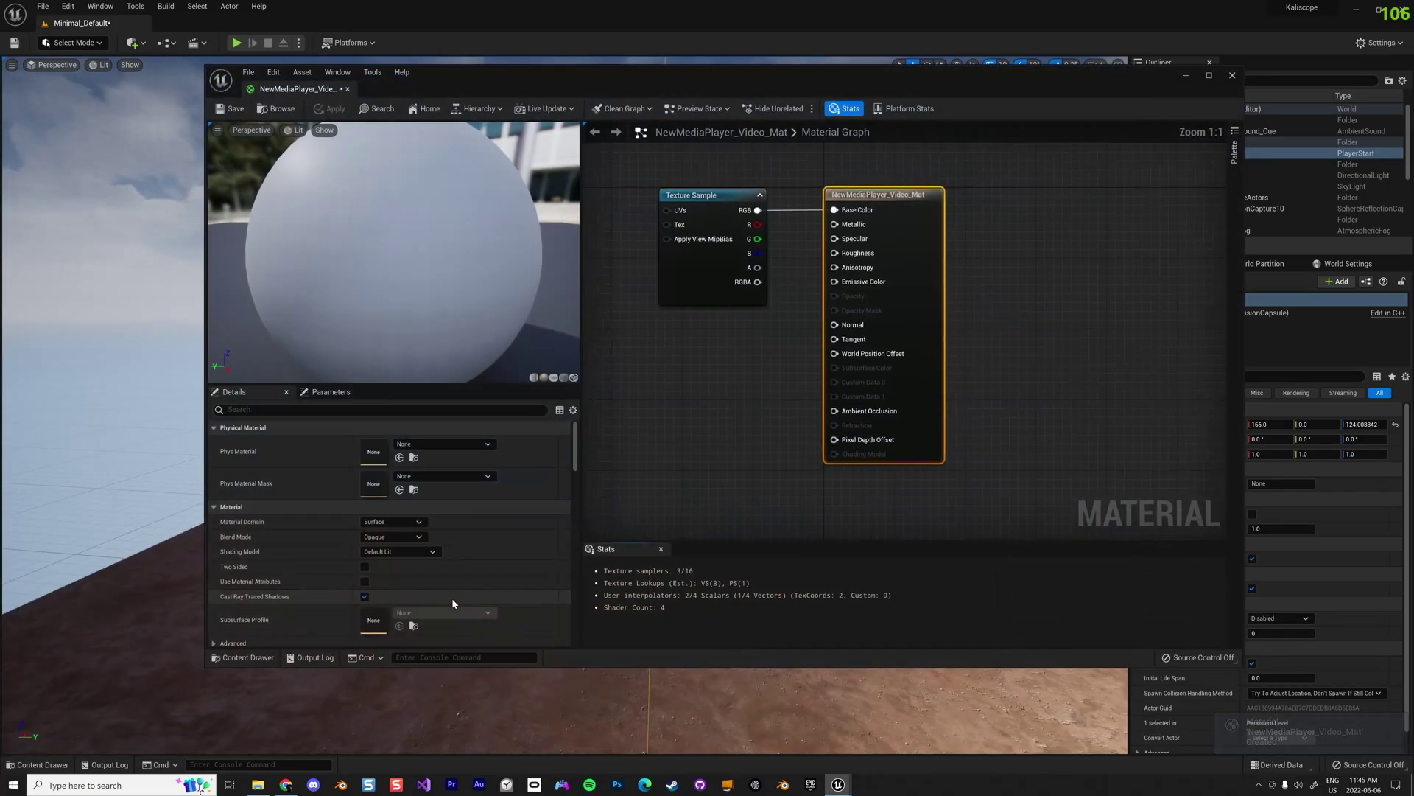
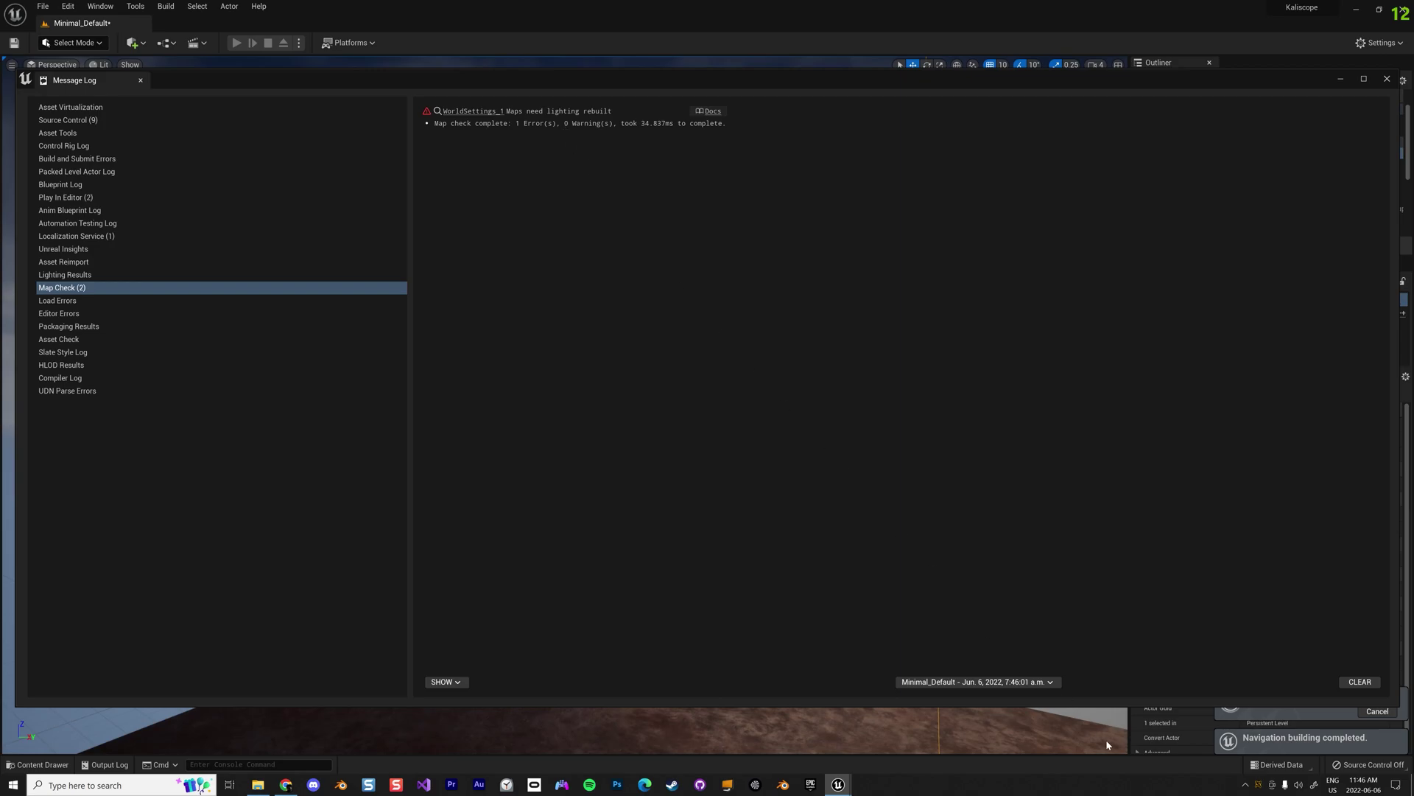
Close the message log and play-test the level to check how the plane looks from the player start.
left_click(1387, 80)
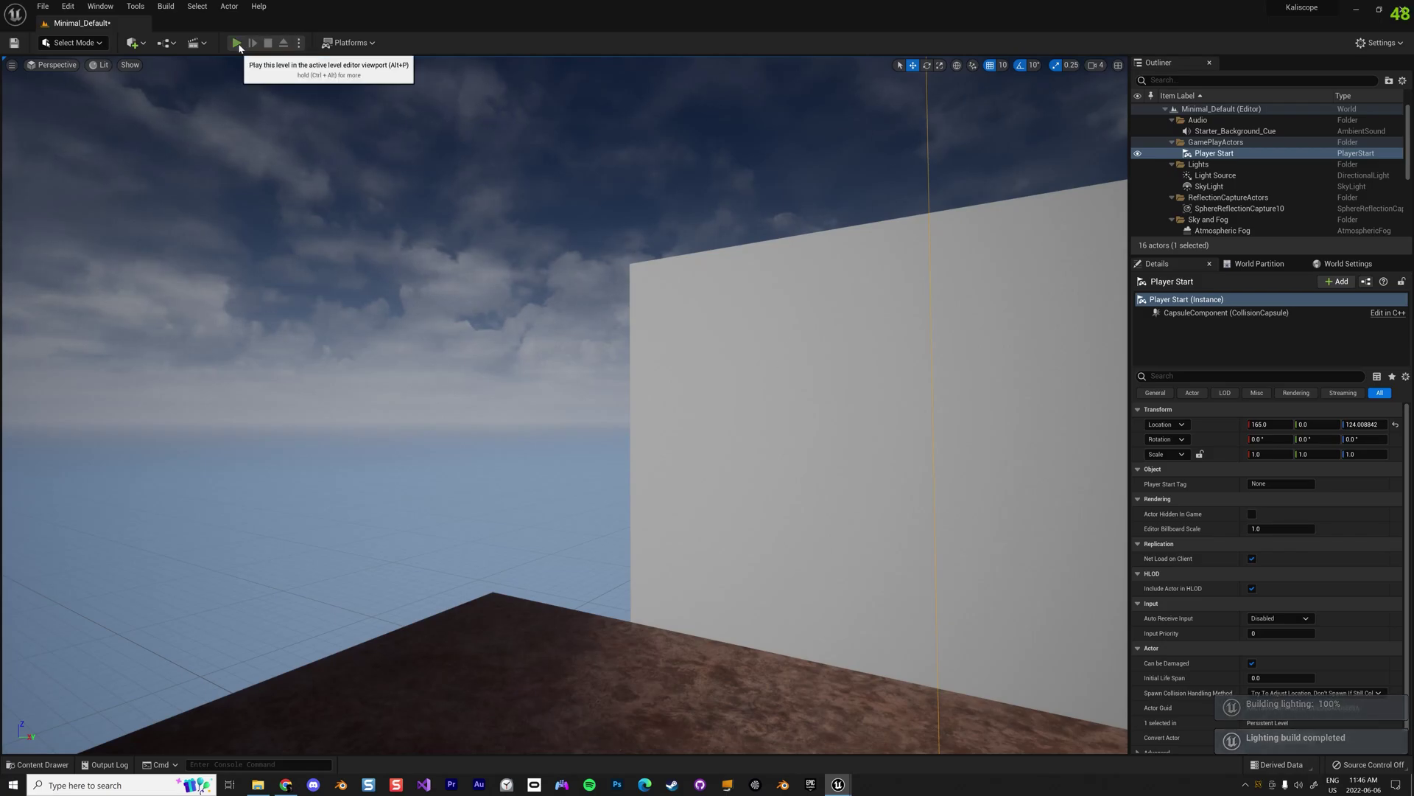
left_click(237, 43)
key("Escape")
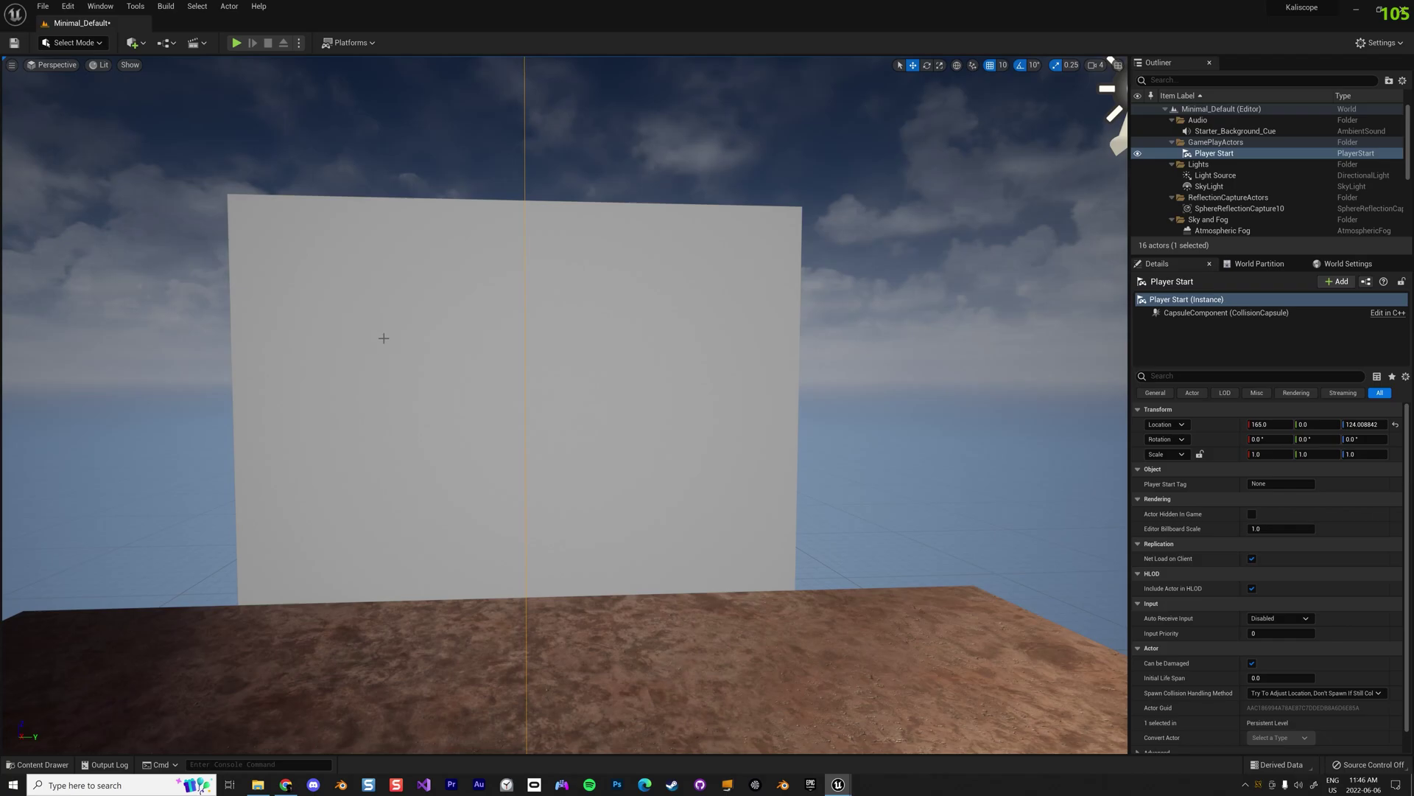
Open the level blueprint of the Minimal_Default level.
left_click(133, 43)
mouse_move(168, 112)
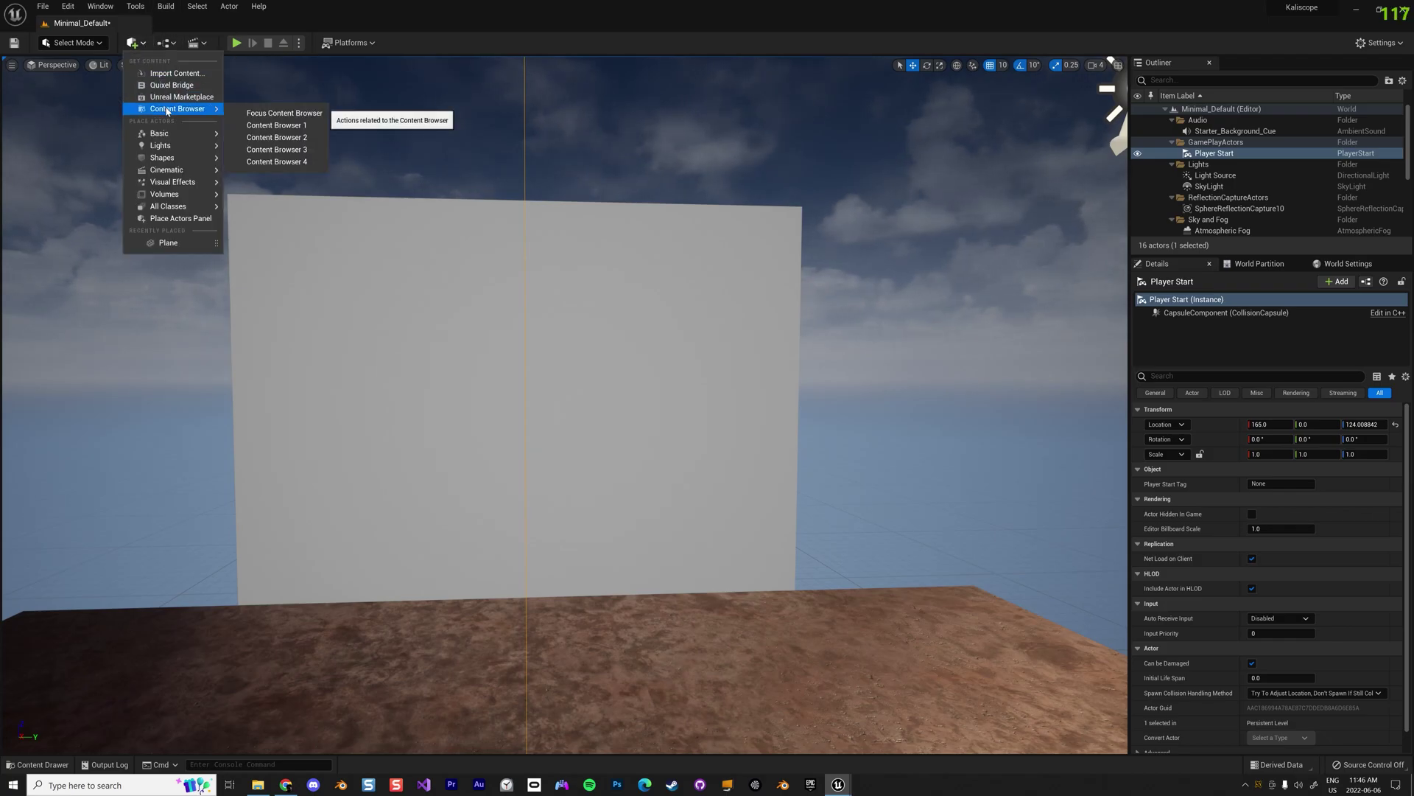
left_click(167, 43)
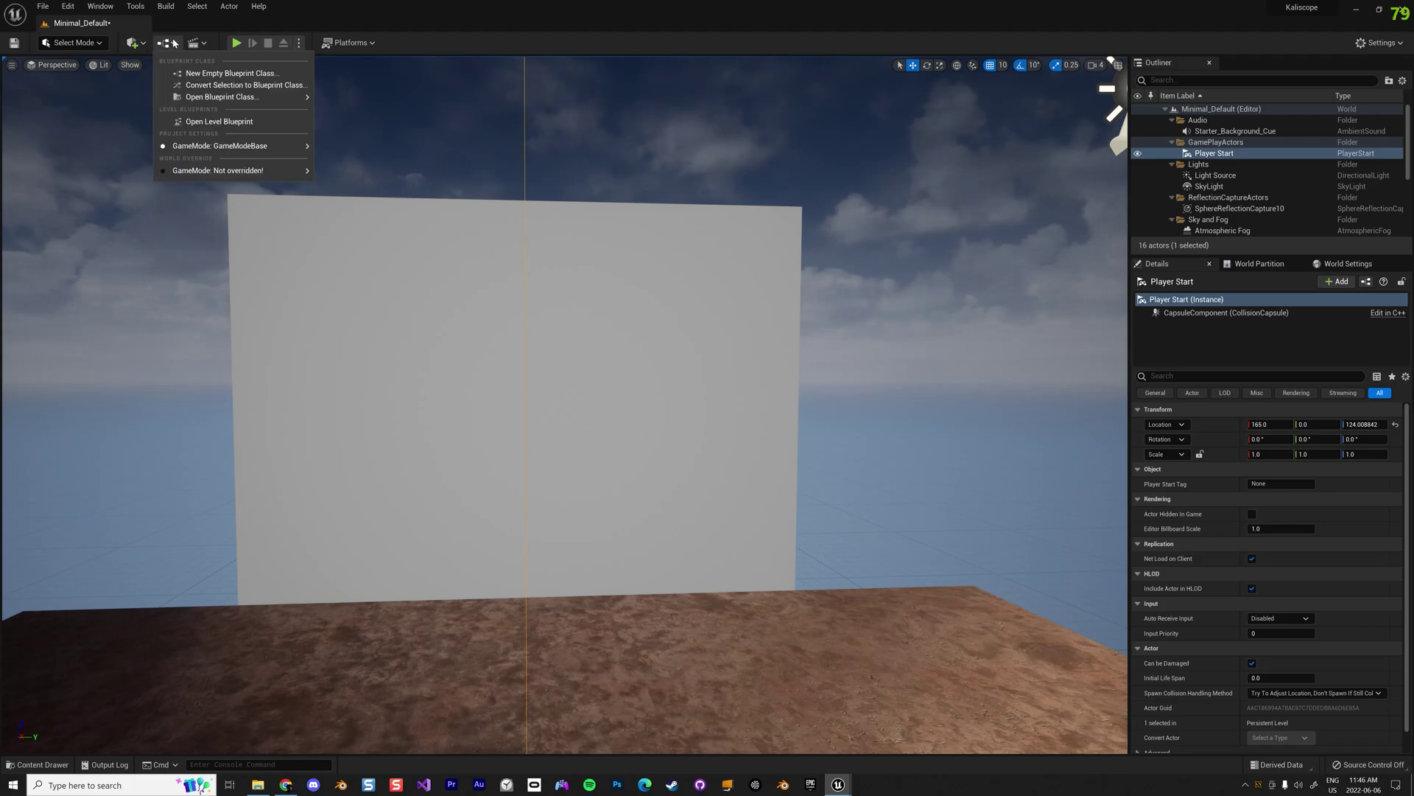
left_click(211, 124)
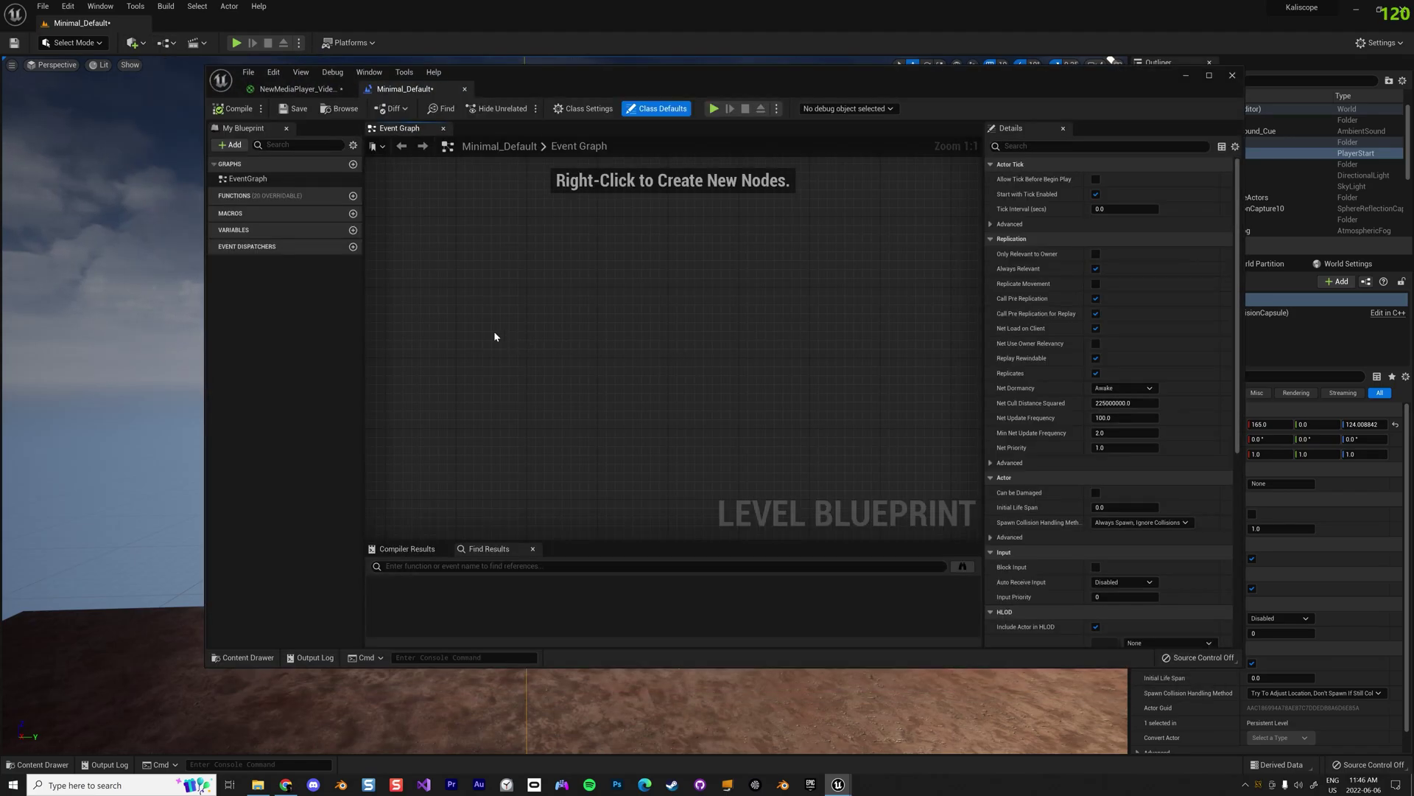
Add a variable named Media to the level blueprint with the type Media Player Object Reference.
left_click(353, 229)
type("Media")
key("Return")
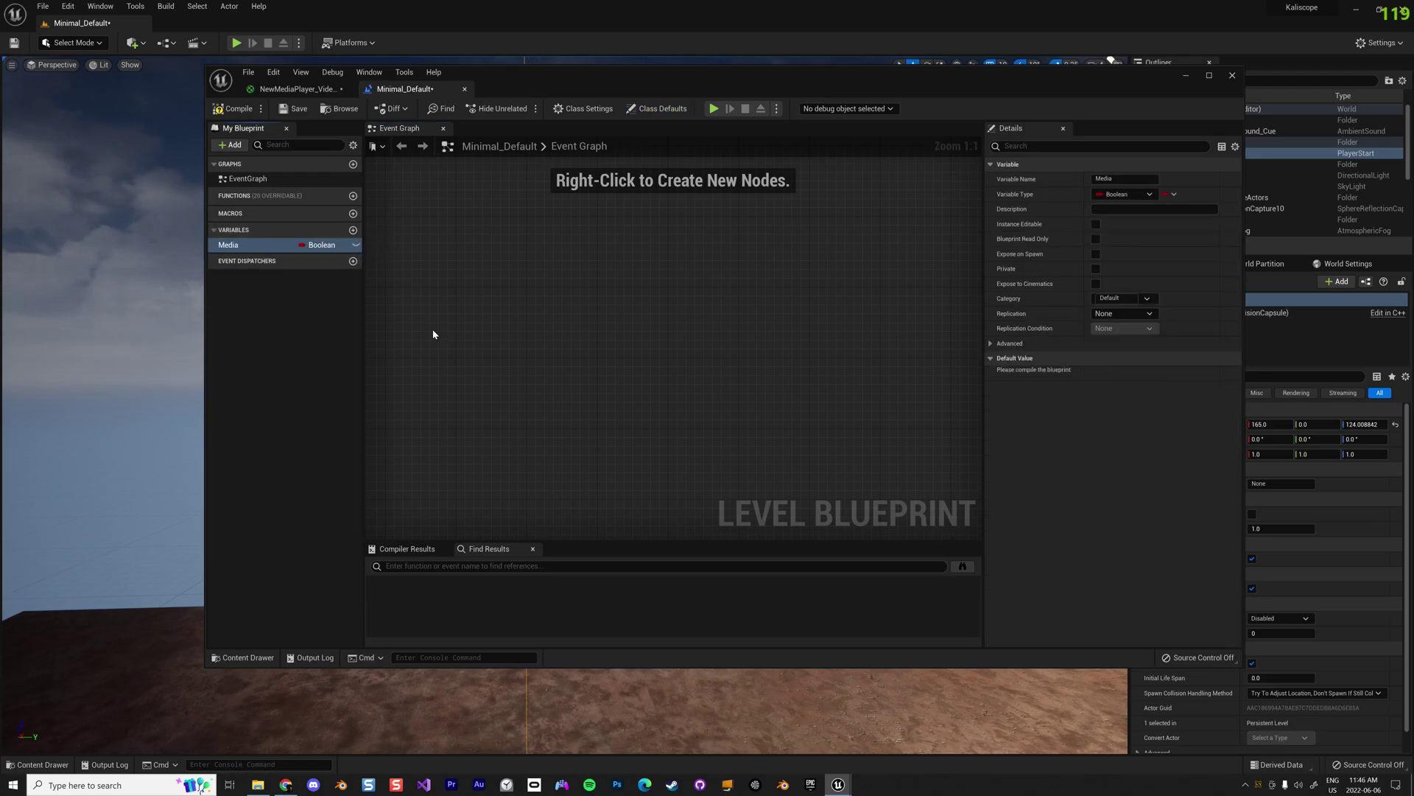
left_click(309, 246)
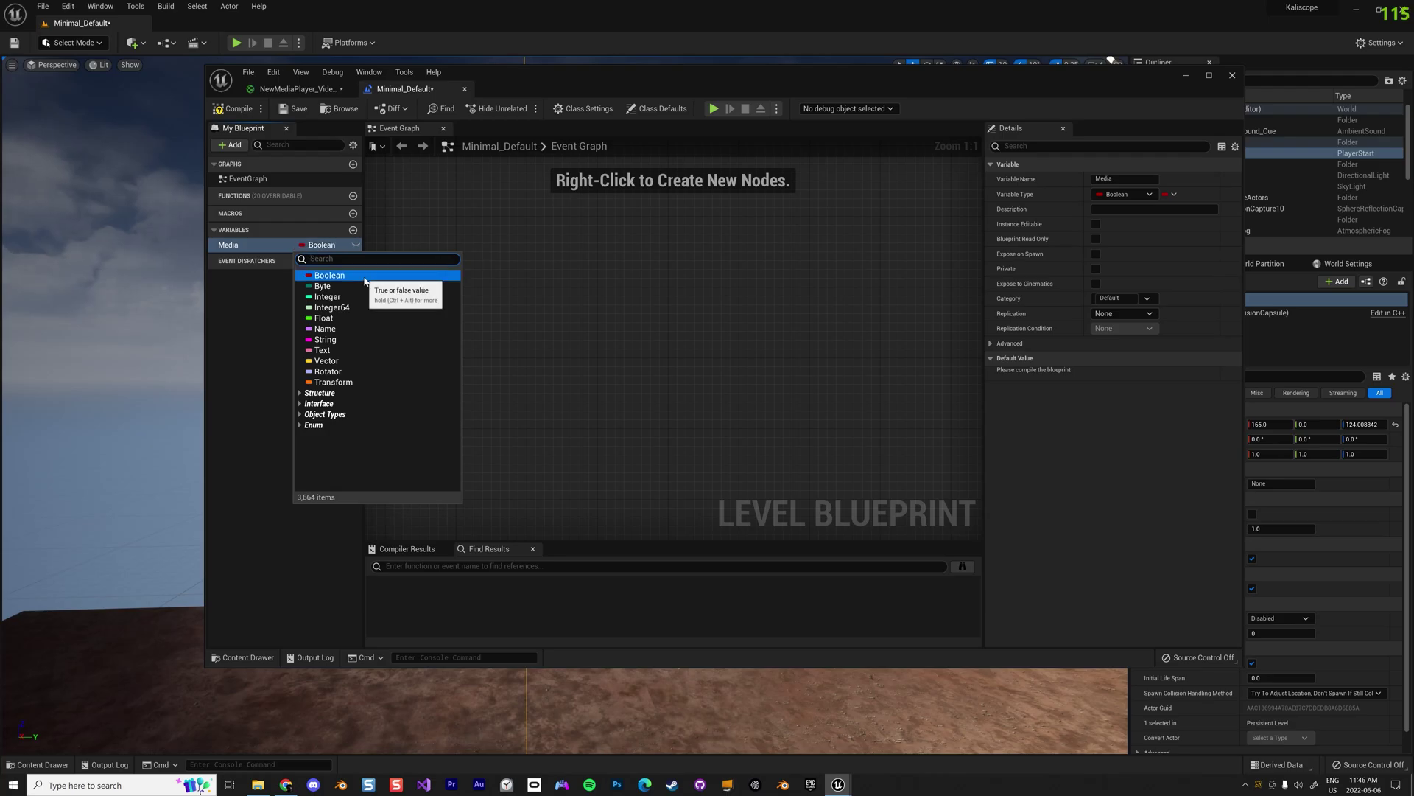
type("Med")
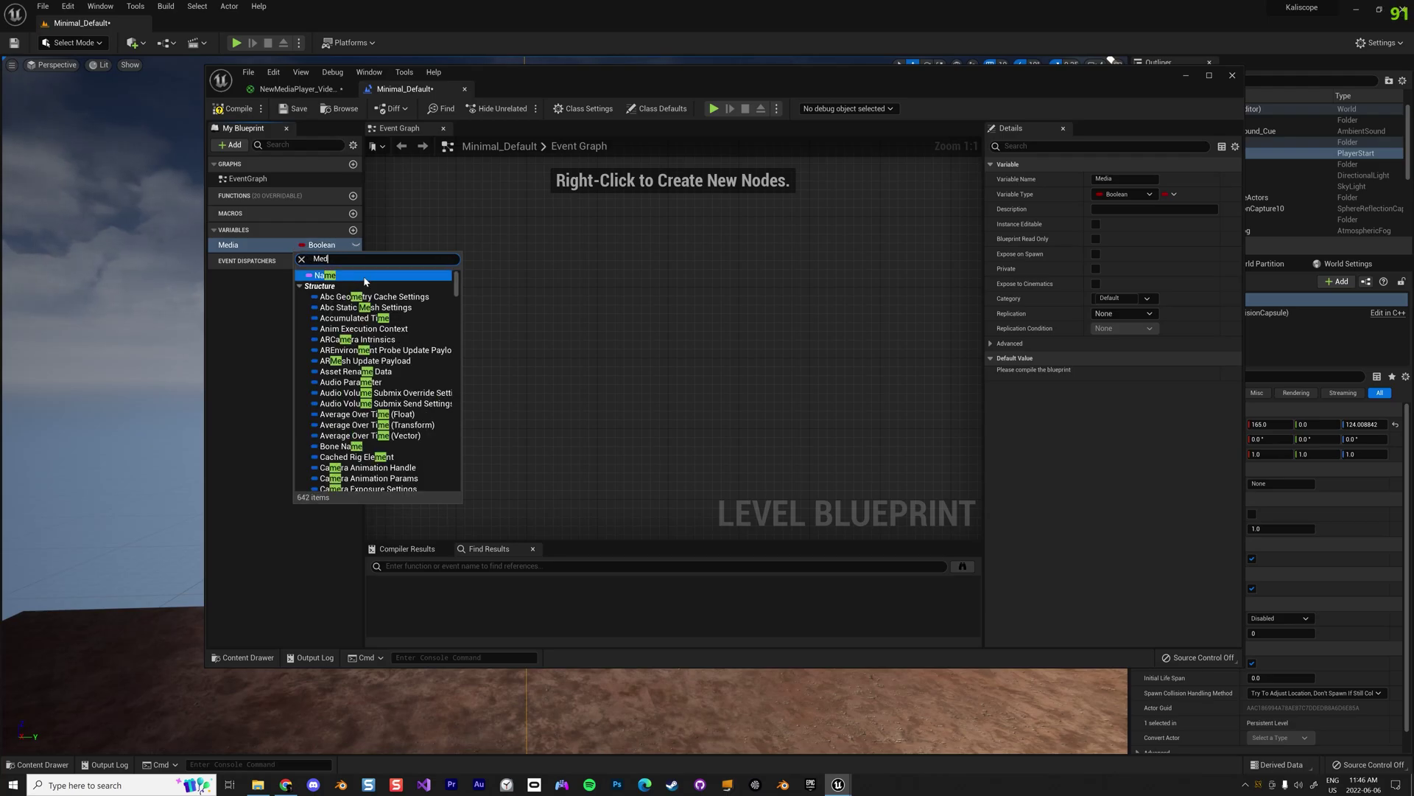
type("ia Player")
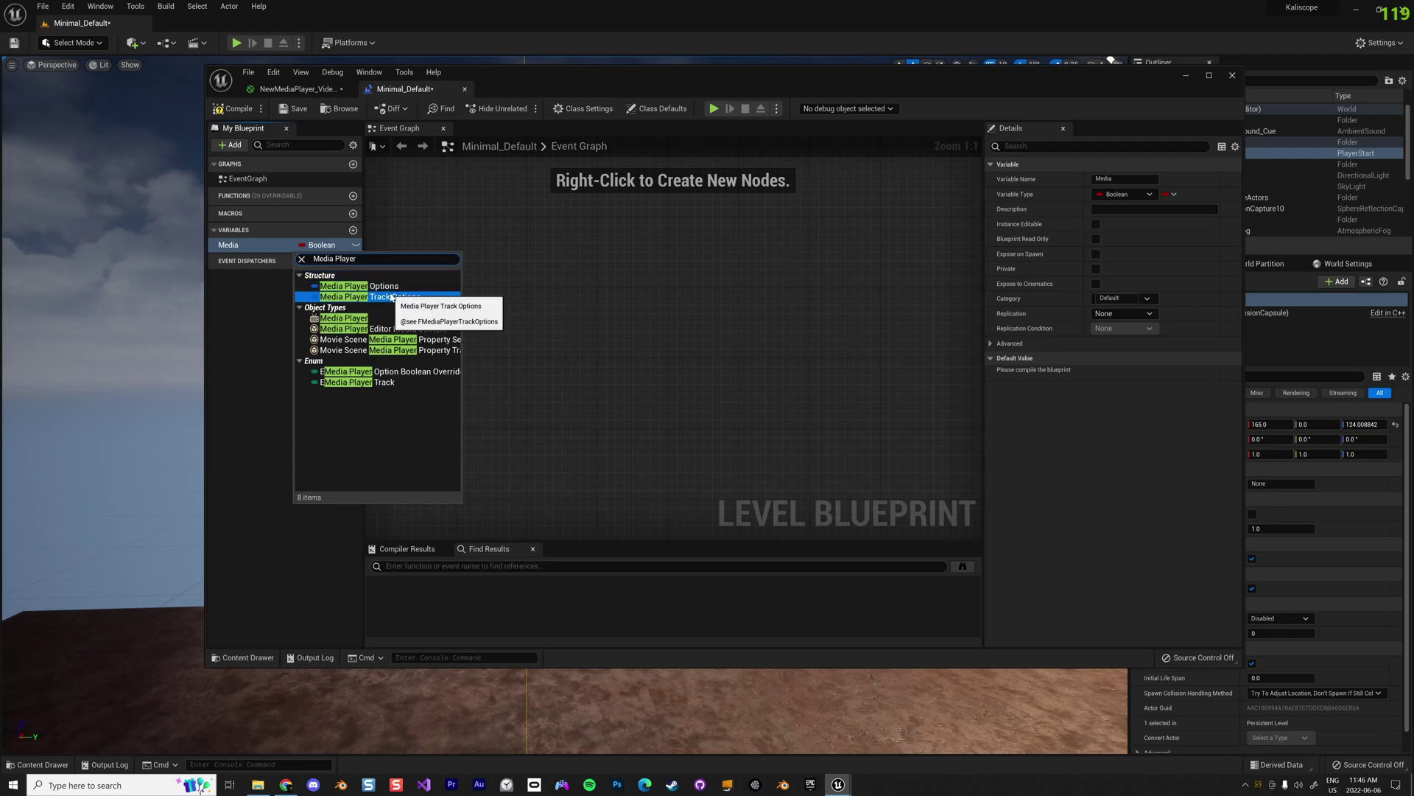
mouse_move(434, 328)
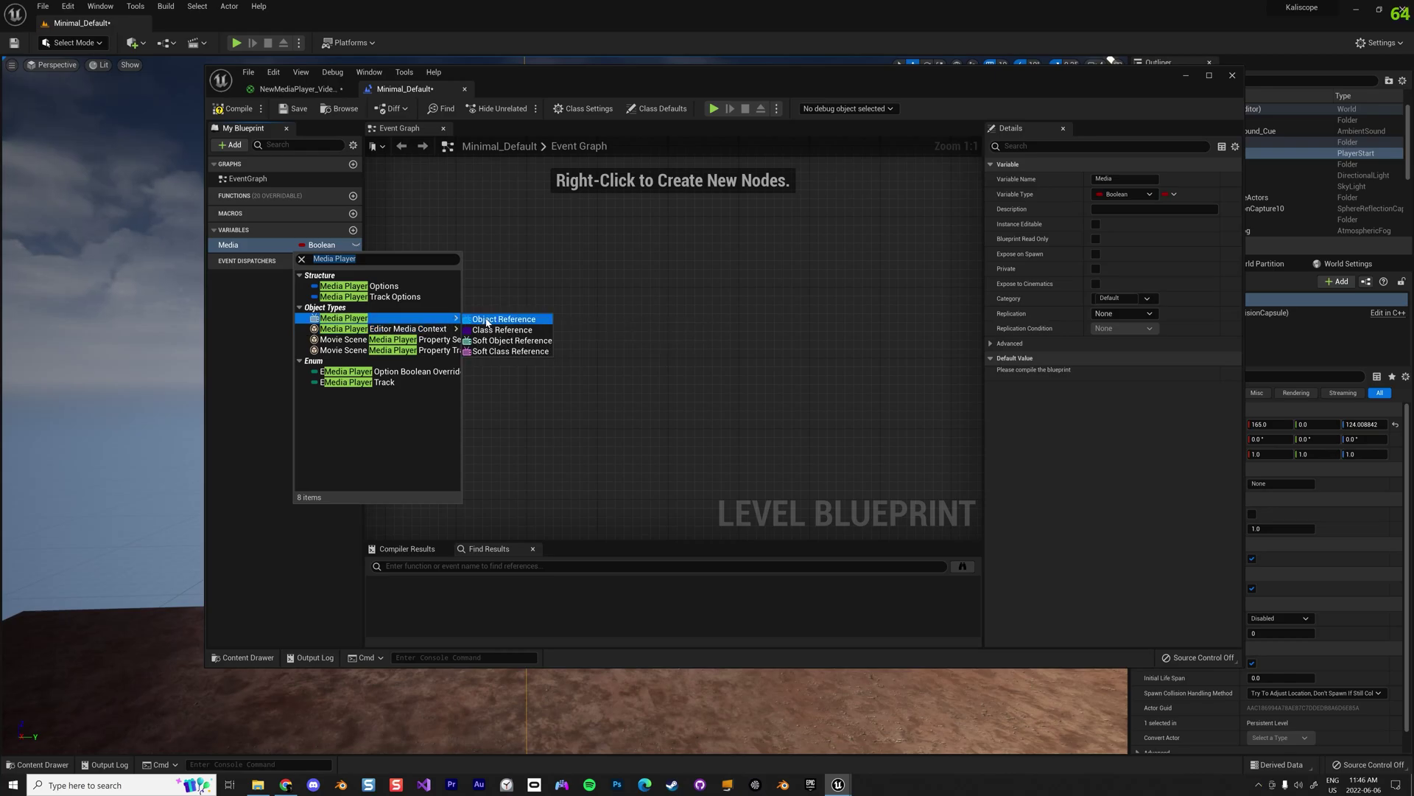
left_click(487, 321)
Place a Get node for the Media variable and an Event BeginPlay node above it in the event graph.
left_click_drag(314, 248, 474, 367)
left_click(503, 388)
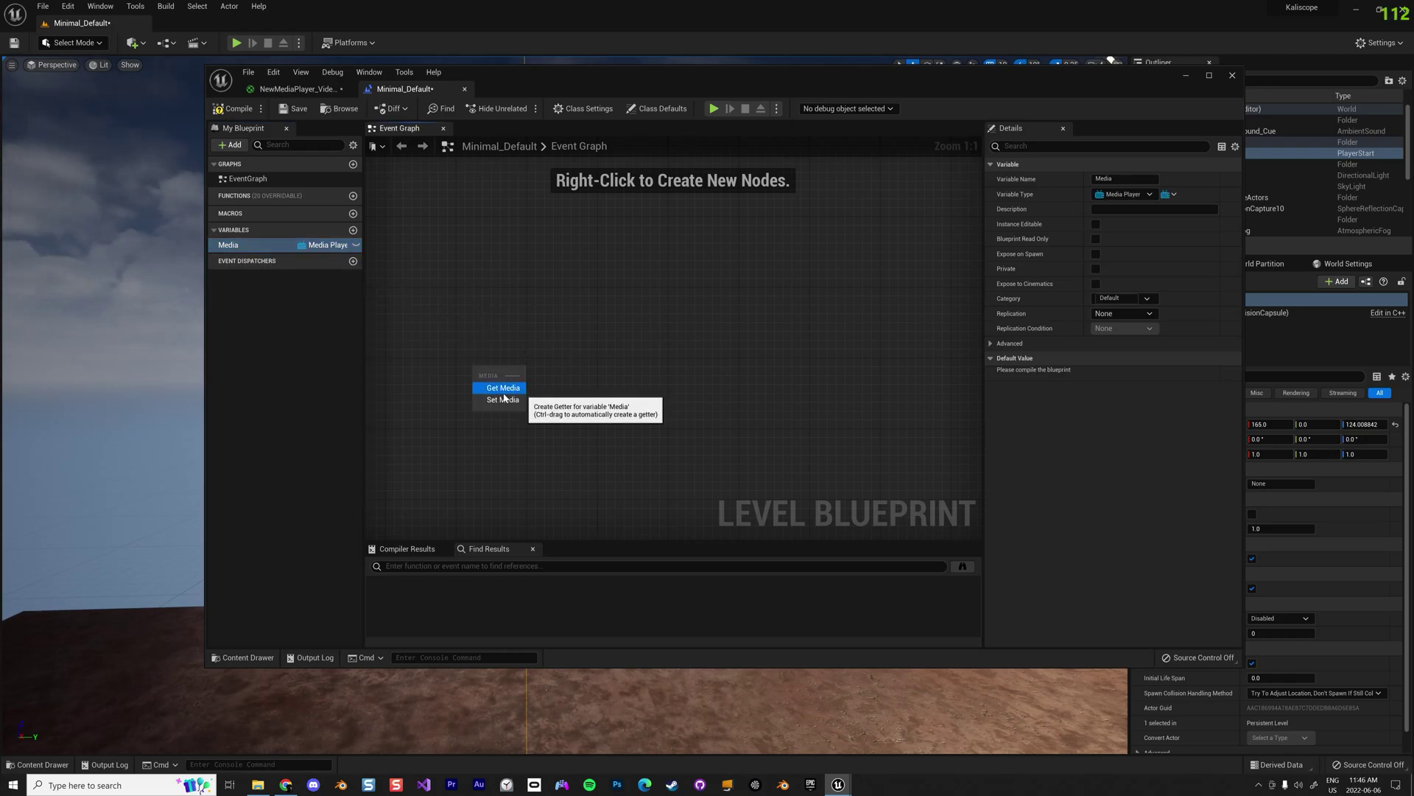
right_click(489, 254)
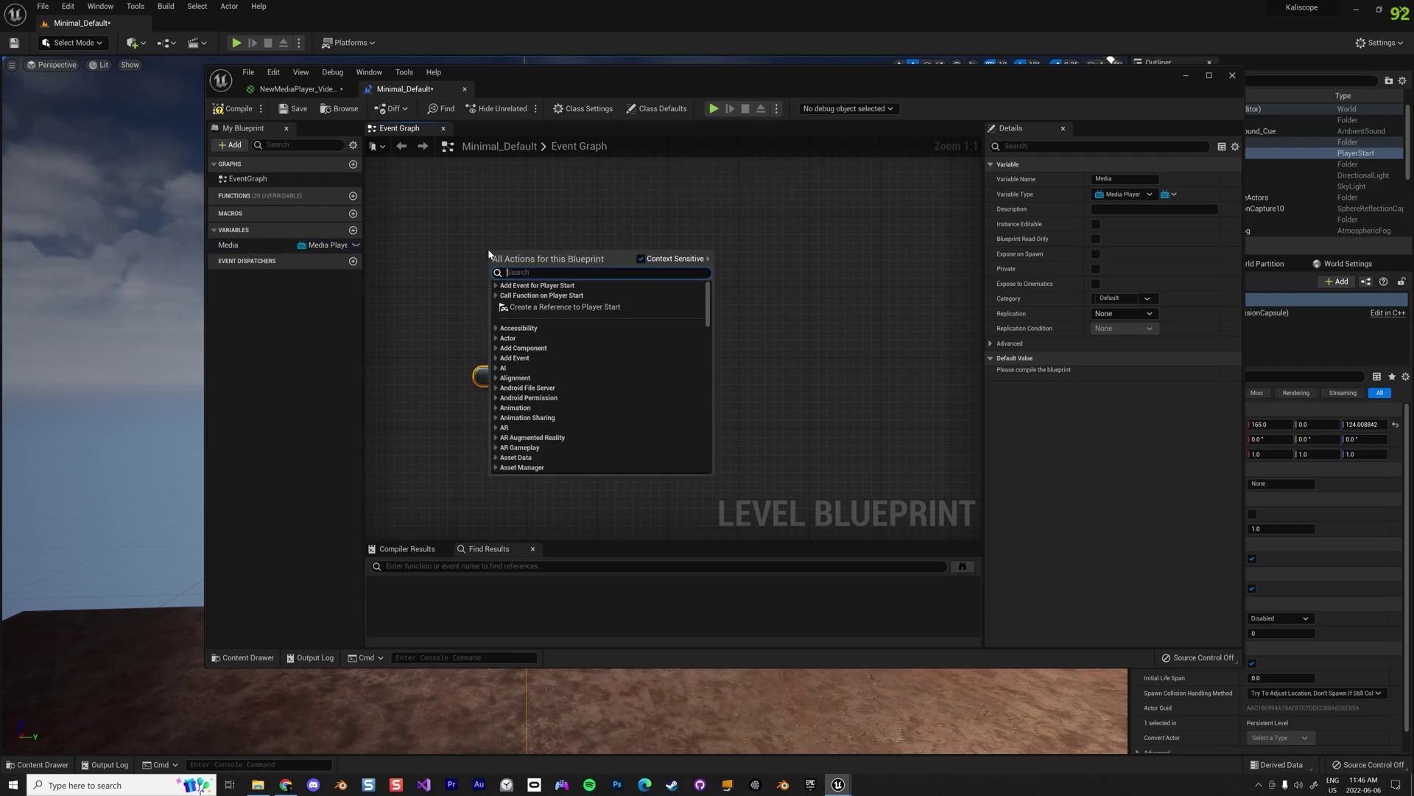
type("event be")
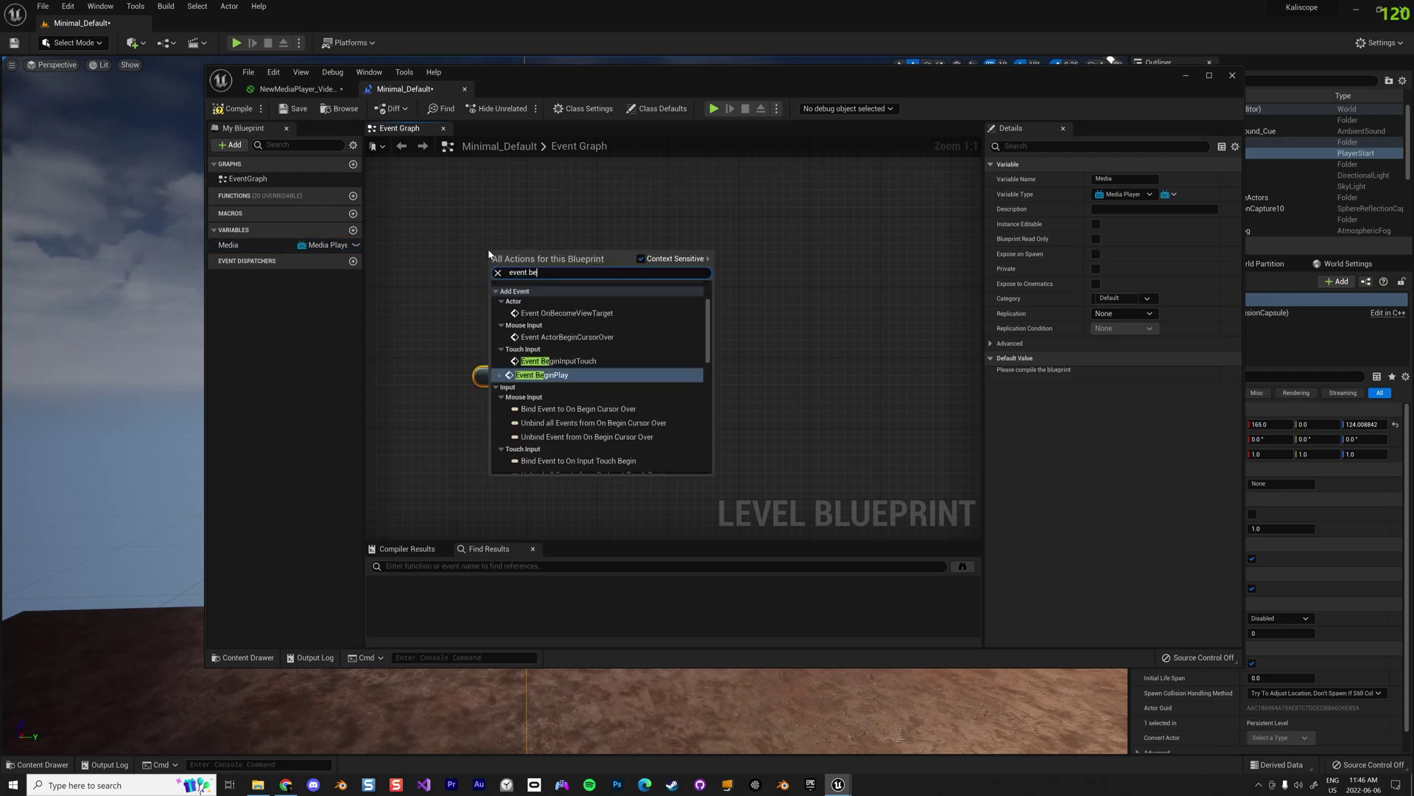
left_click(570, 376)
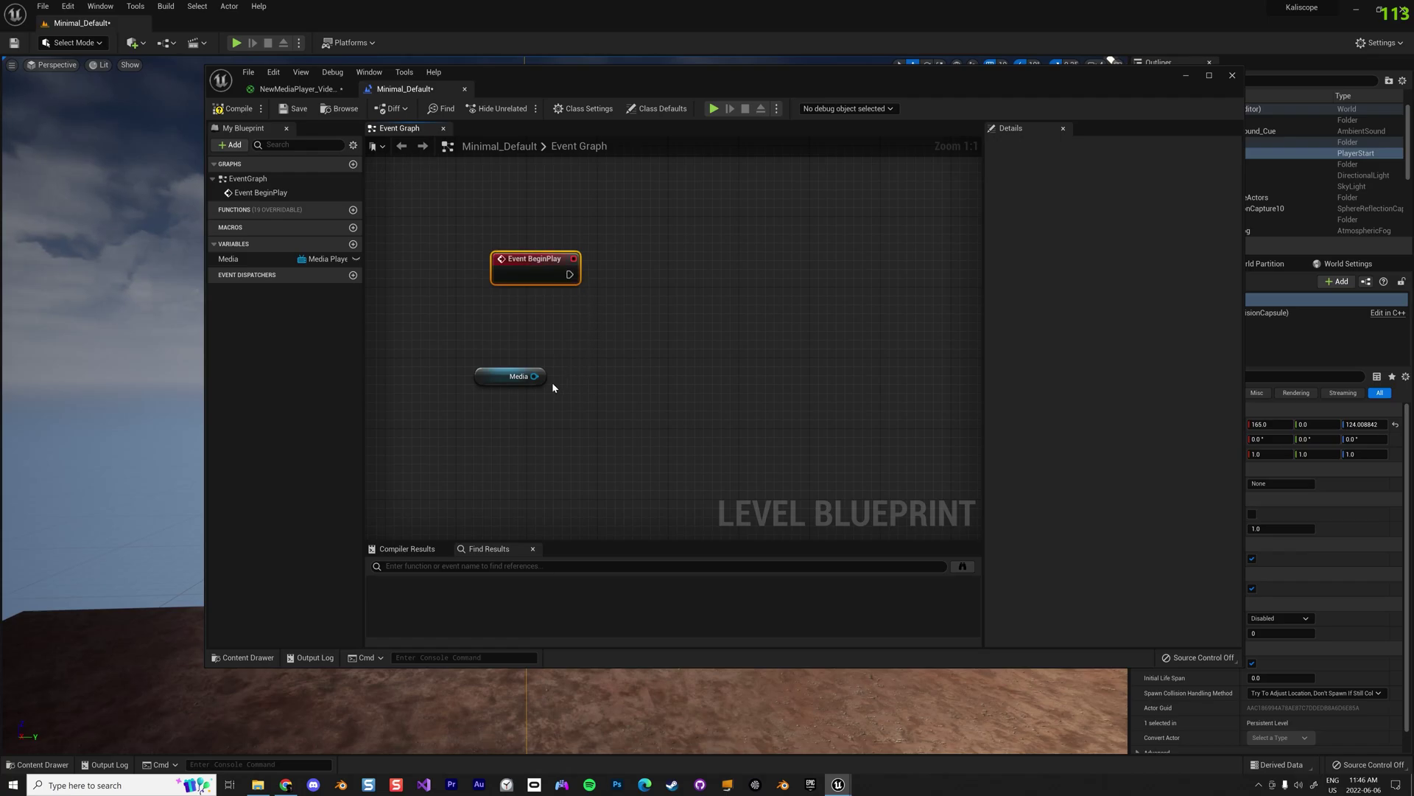
Add an Open Source node targeting Media, place it beside Event BeginPlay and connect the event's execution output to it.
left_click_drag(534, 376, 640, 365)
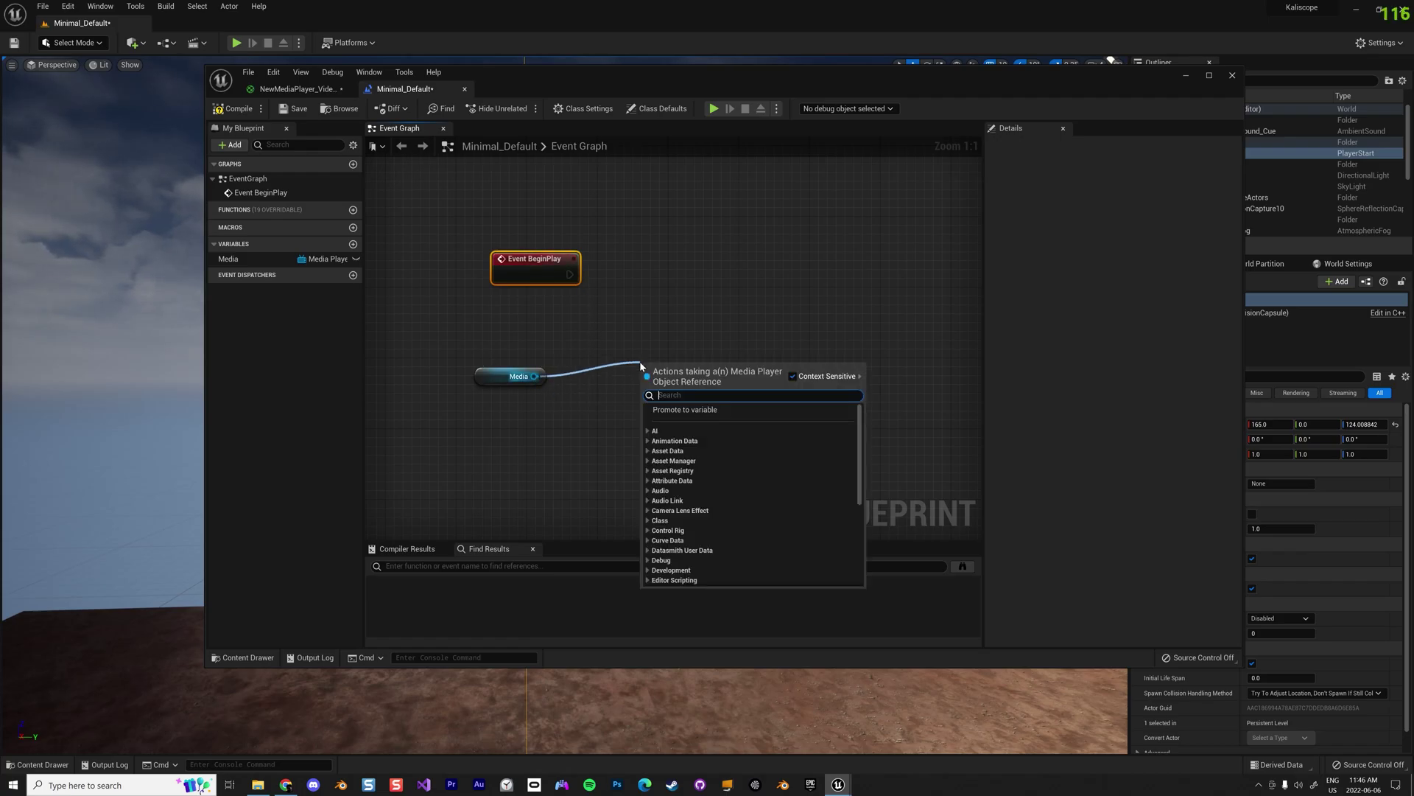
type("play")
key("ctrl+a")
type("Play")
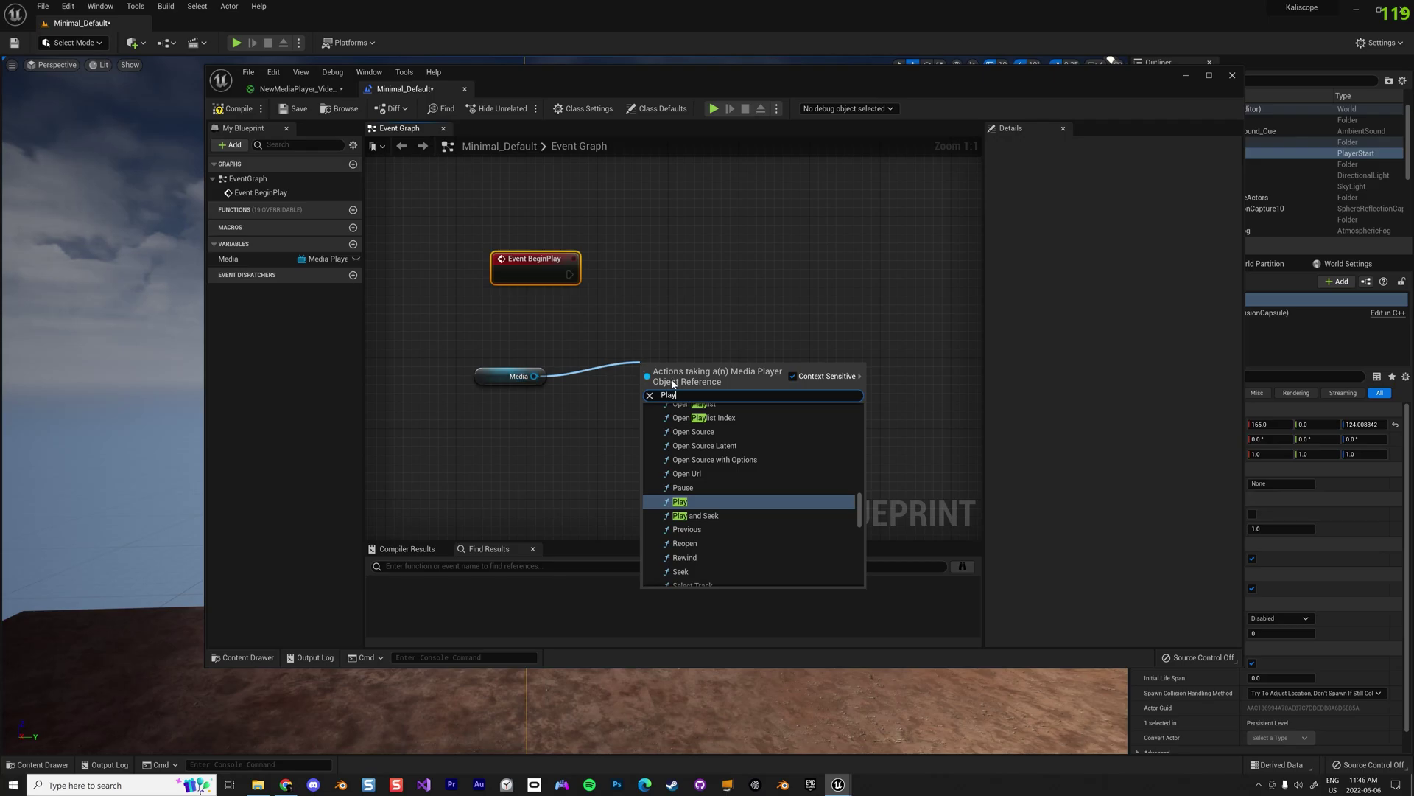
left_click(688, 433)
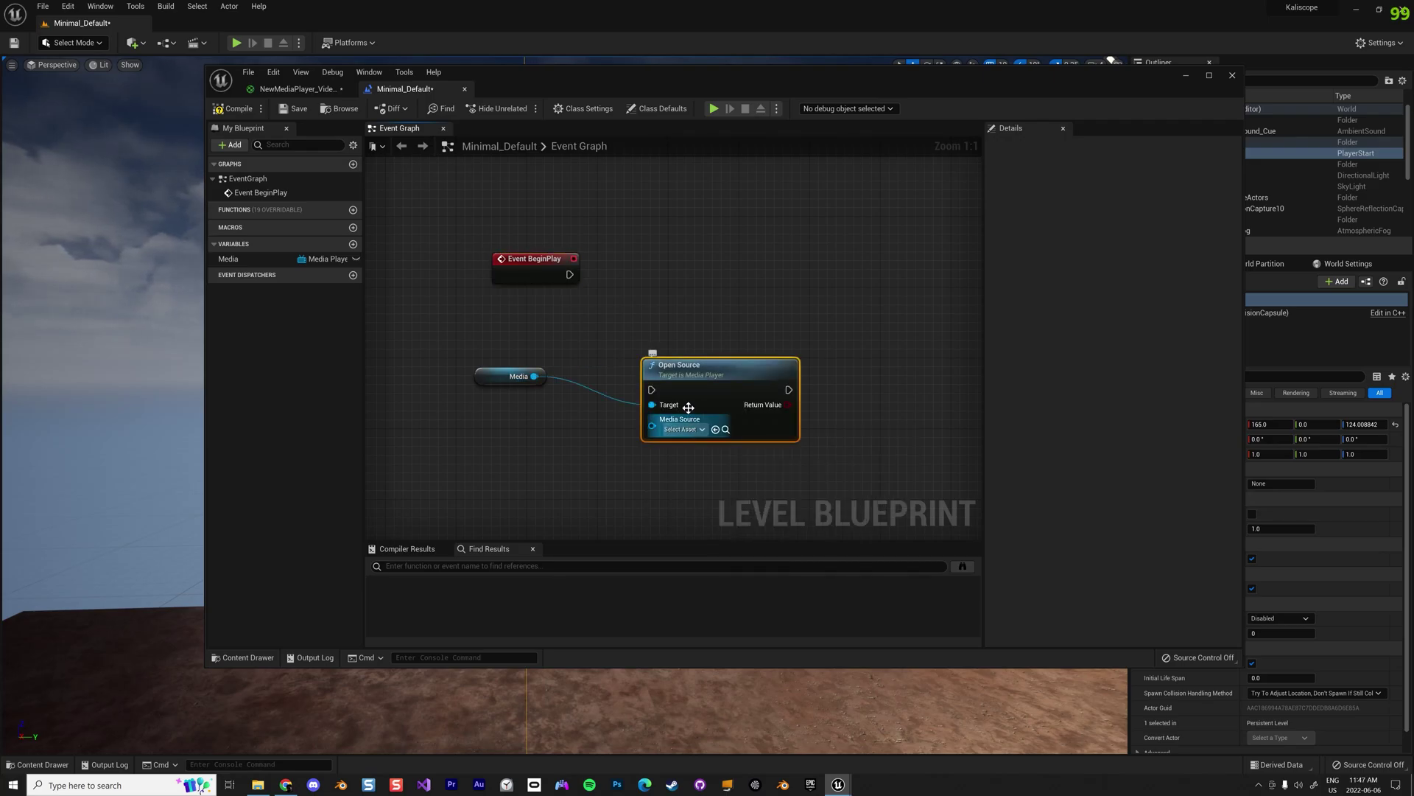
left_click_drag(678, 367, 696, 260)
left_click_drag(570, 275, 687, 251)
Compile and save the level blueprint with the Media node selected to expose the variable's default value.
left_click(479, 378)
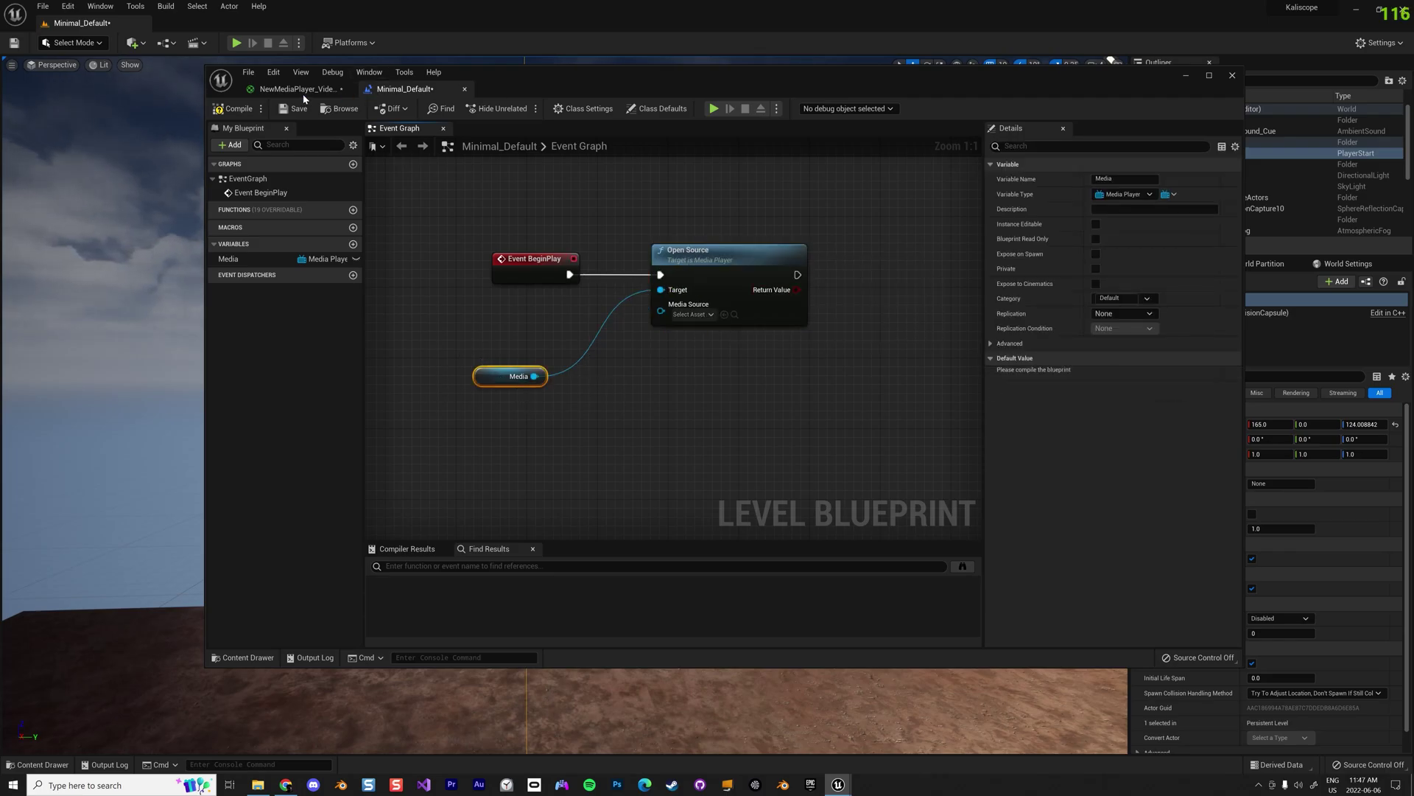
left_click(232, 108)
left_click(293, 108)
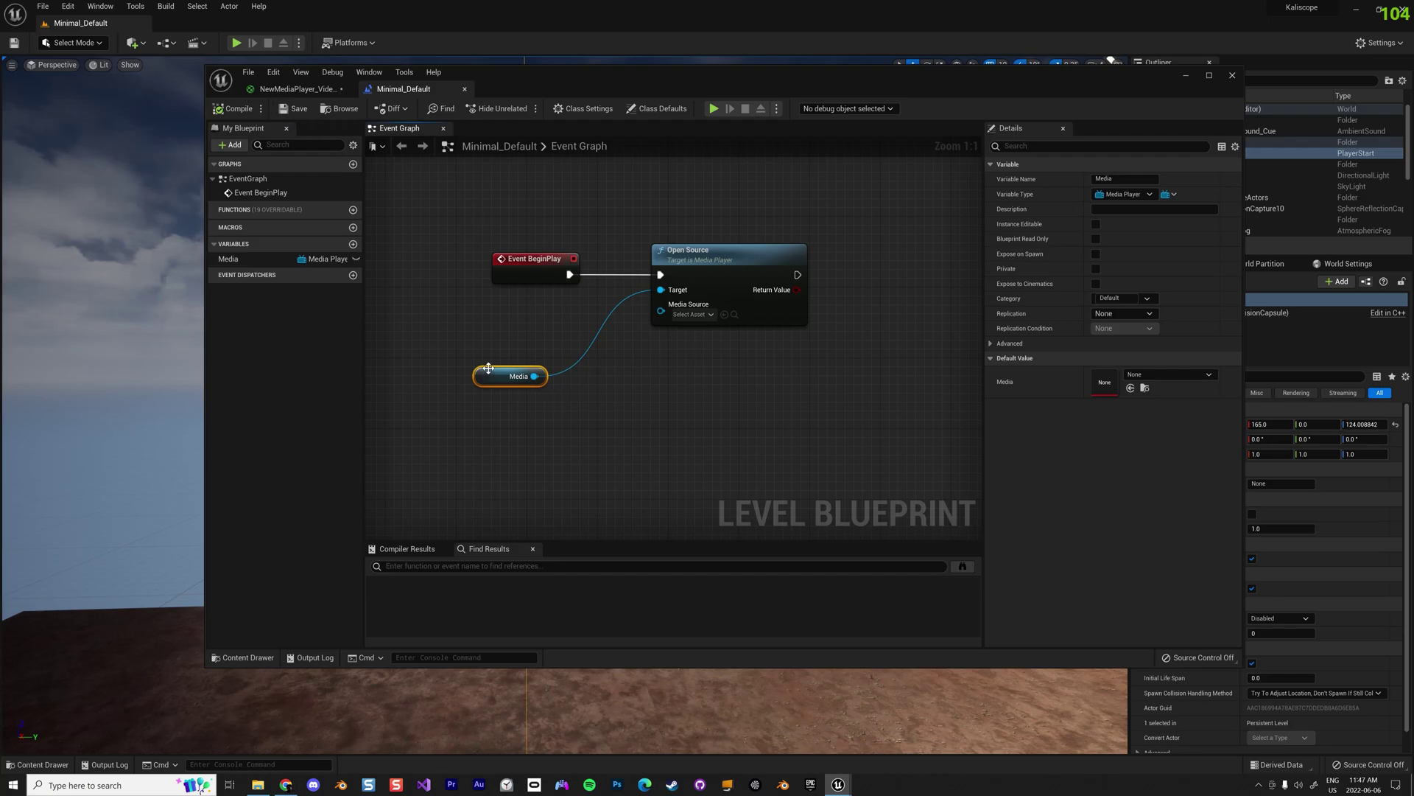
Set the Media variable's default to NewMediaPlayer and Open Source's media source to Waves, then save and close the level blueprint.
left_click(1156, 376)
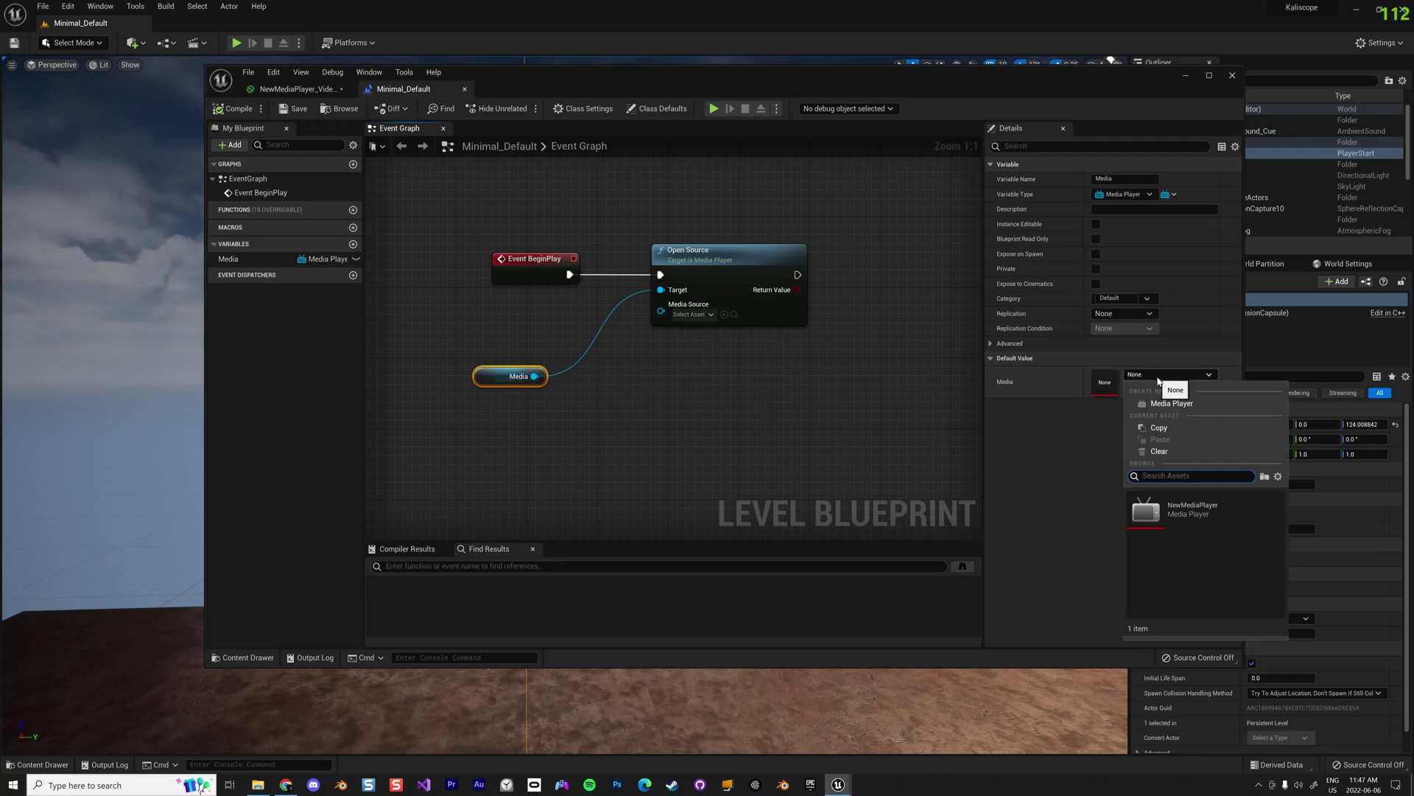
left_click(1191, 511)
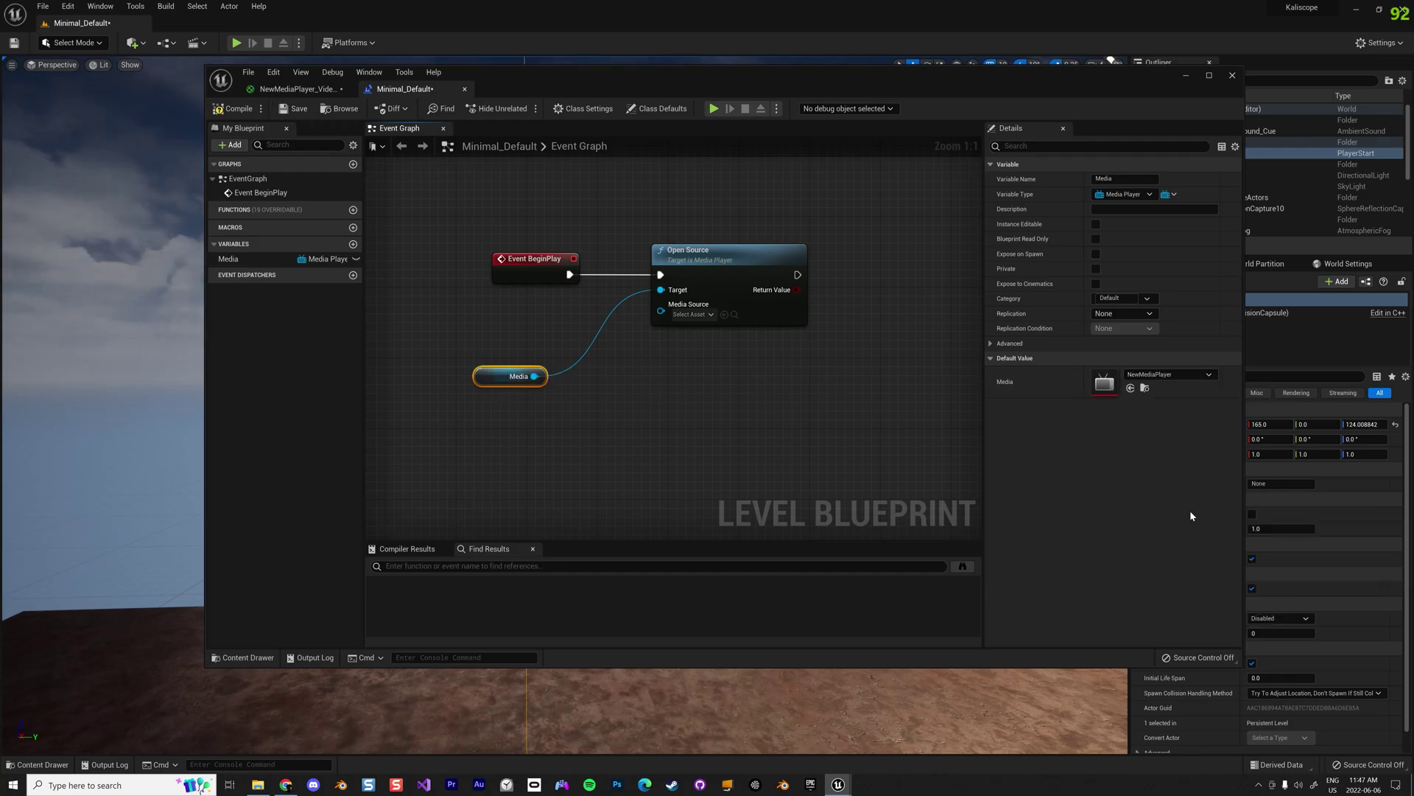
left_click(711, 314)
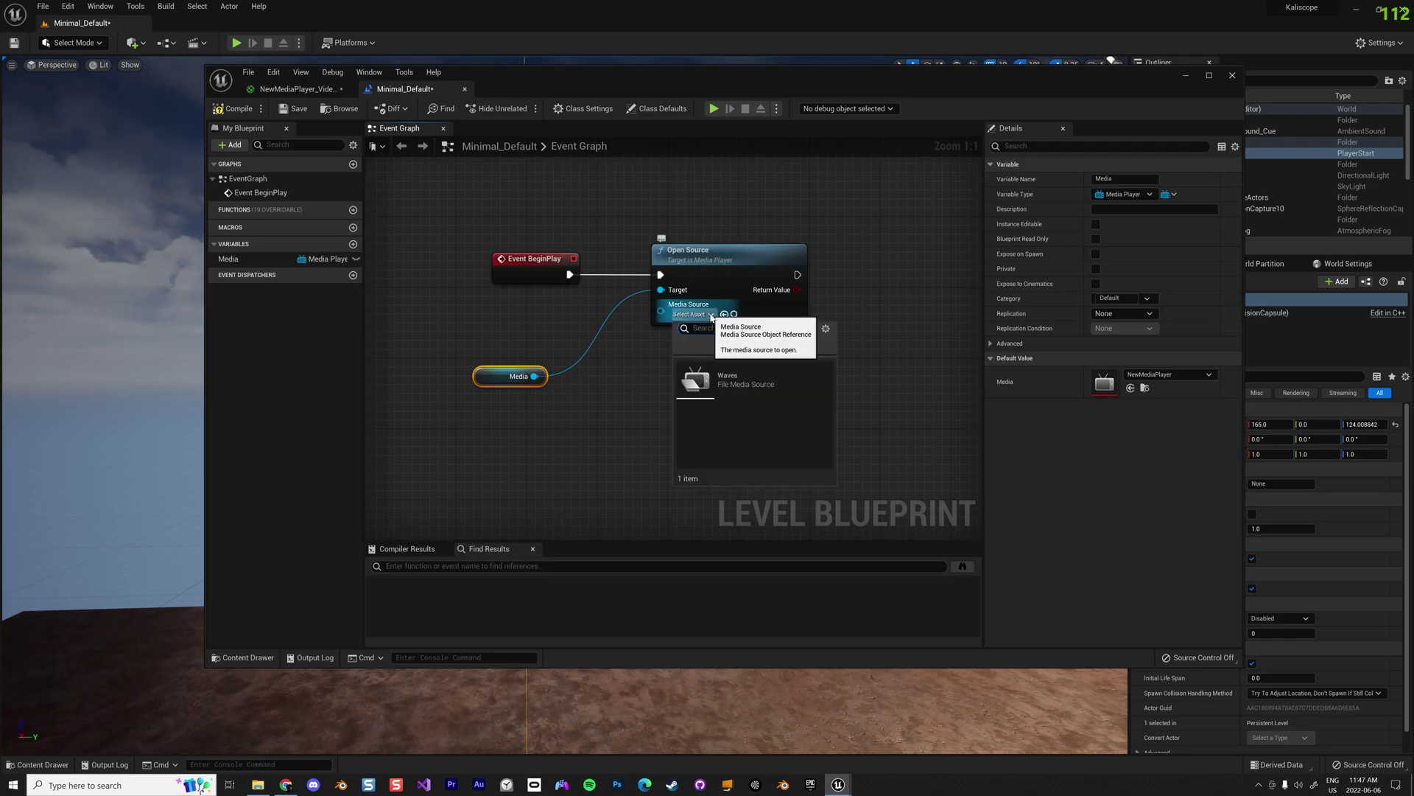
left_click(758, 389)
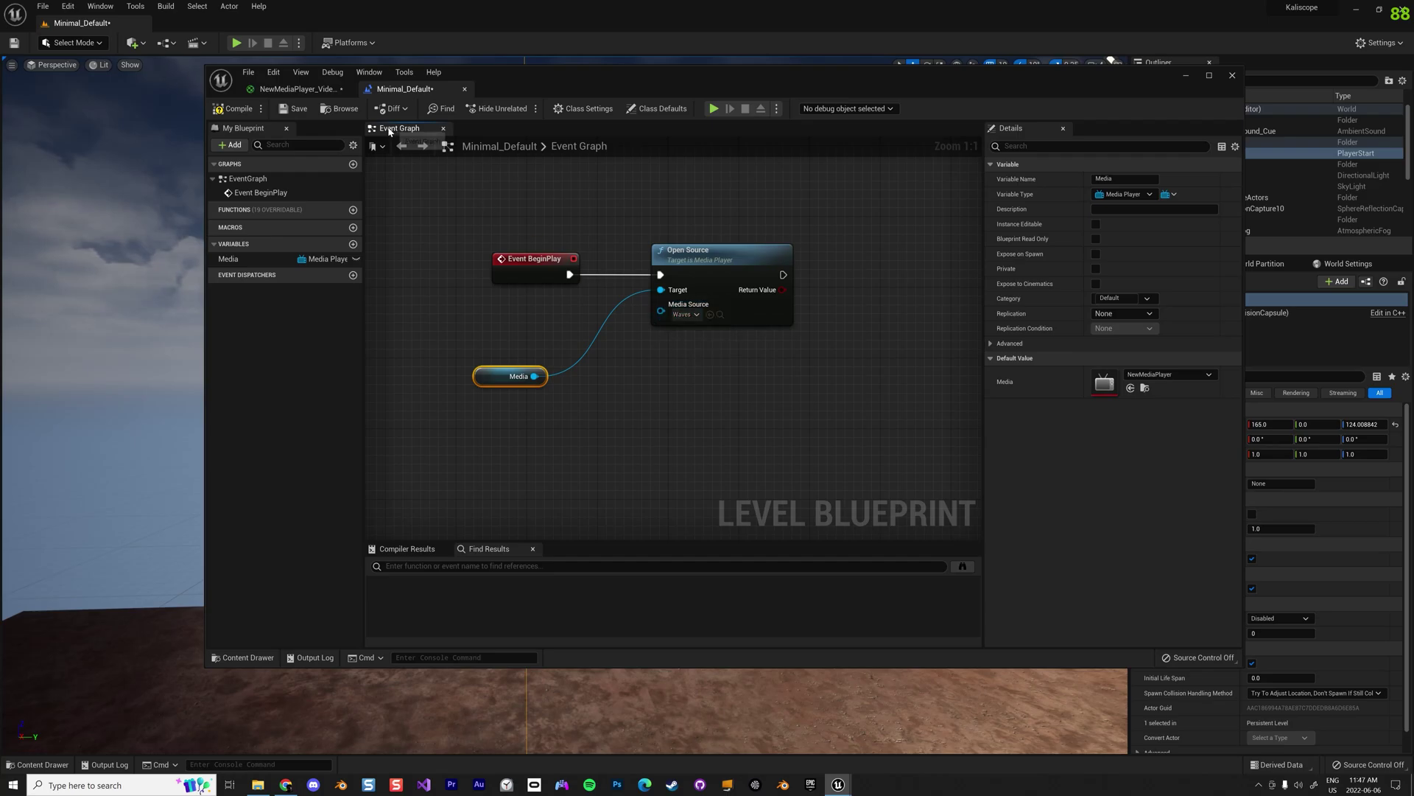
left_click(294, 108)
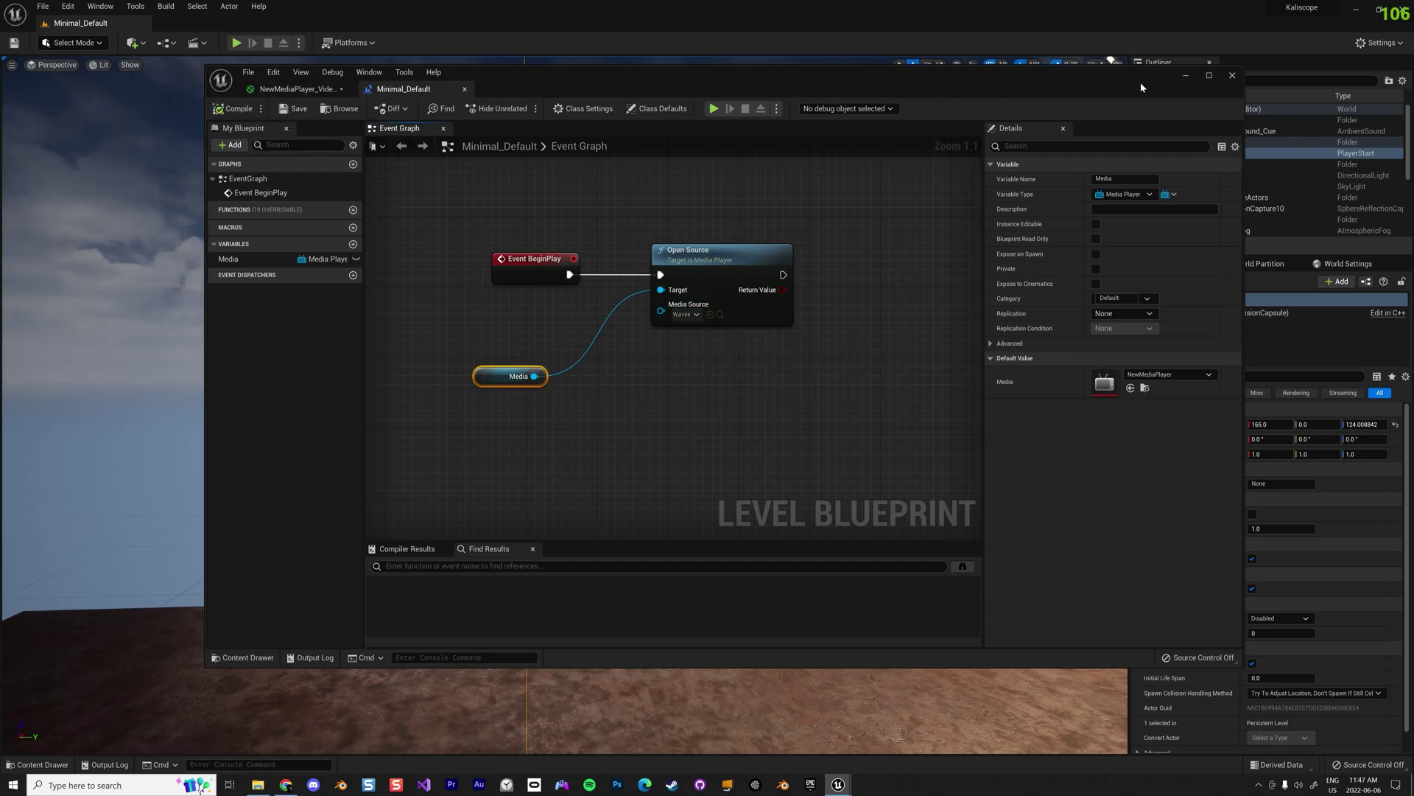
left_click(1233, 75)
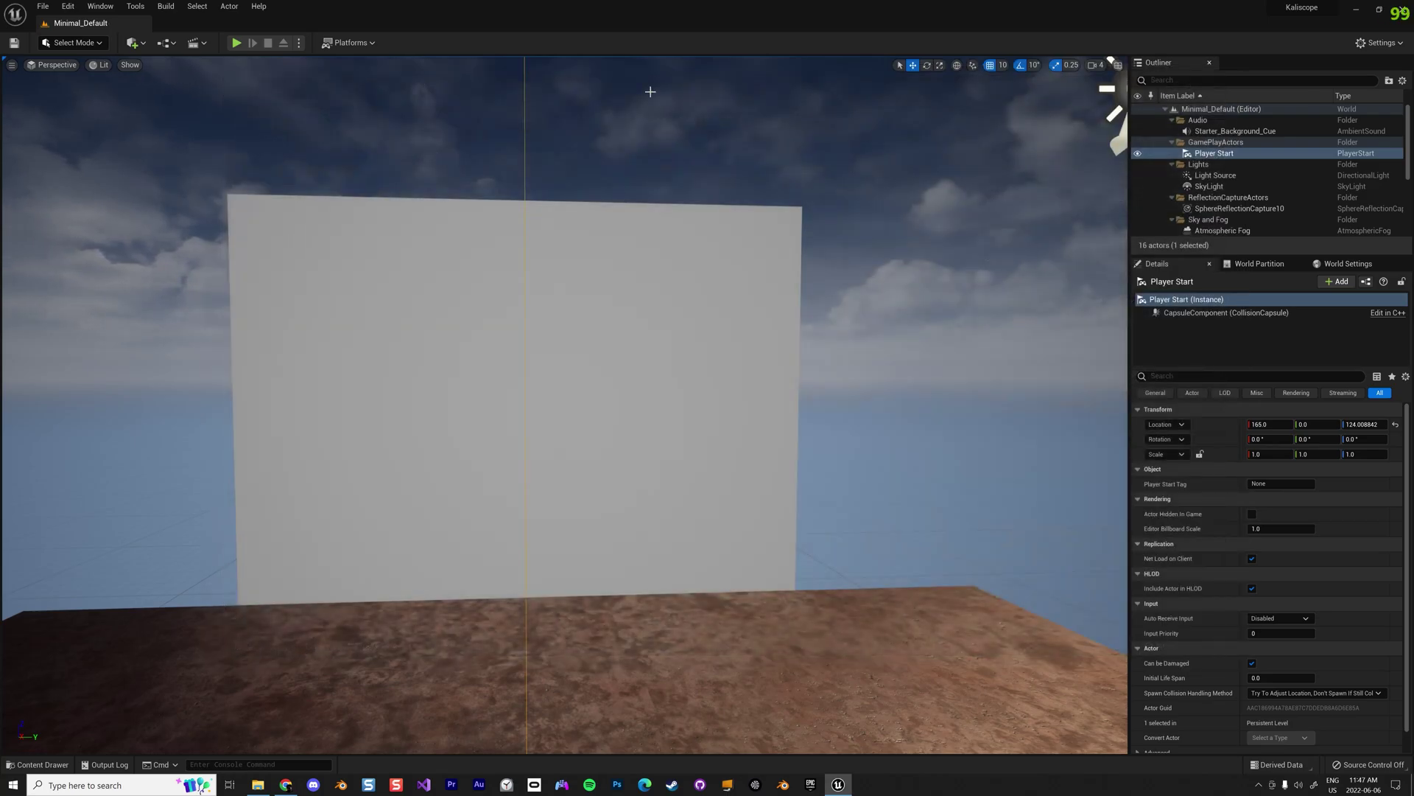
Play the level and move toward and away from the plane to check the video playback, then stop the session.
left_click(237, 44)
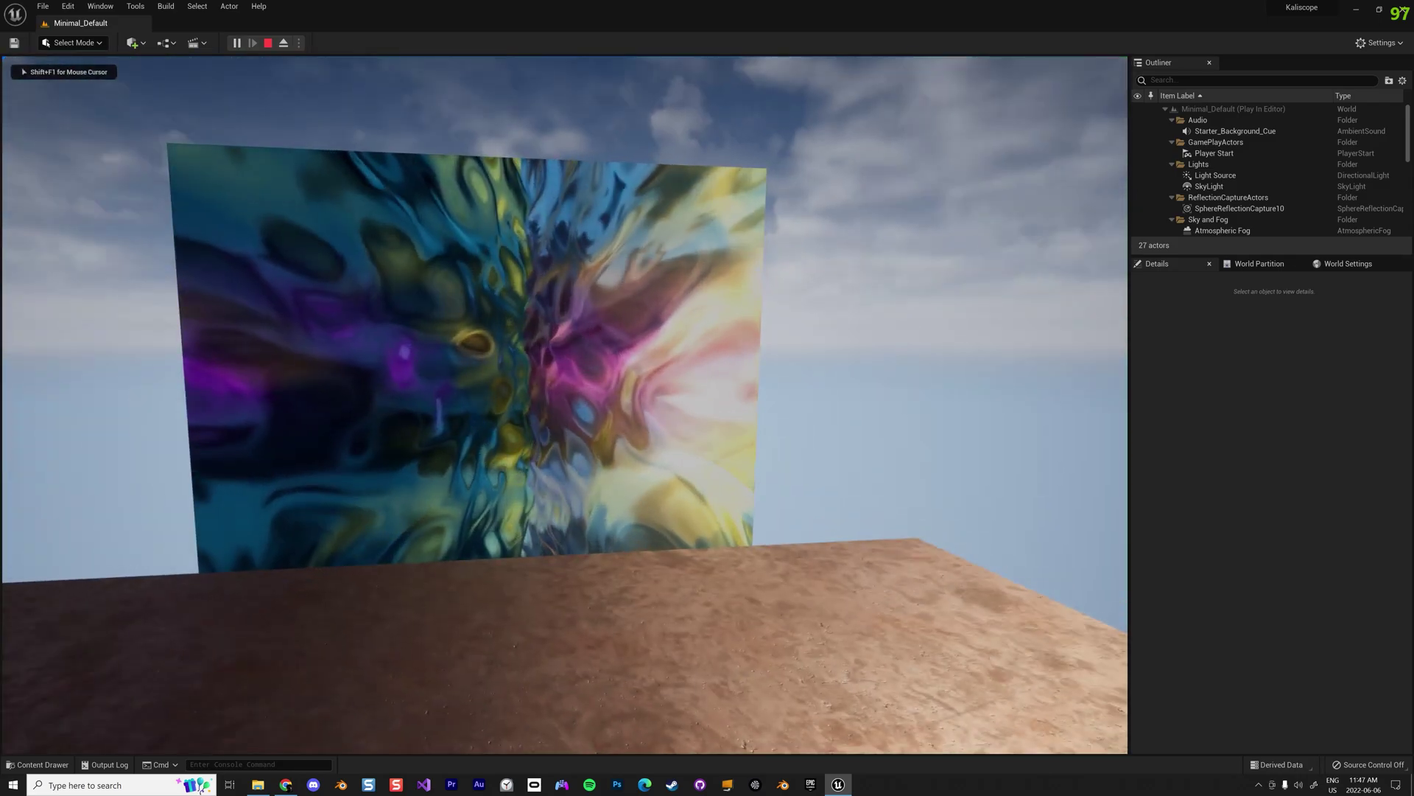
key("w")
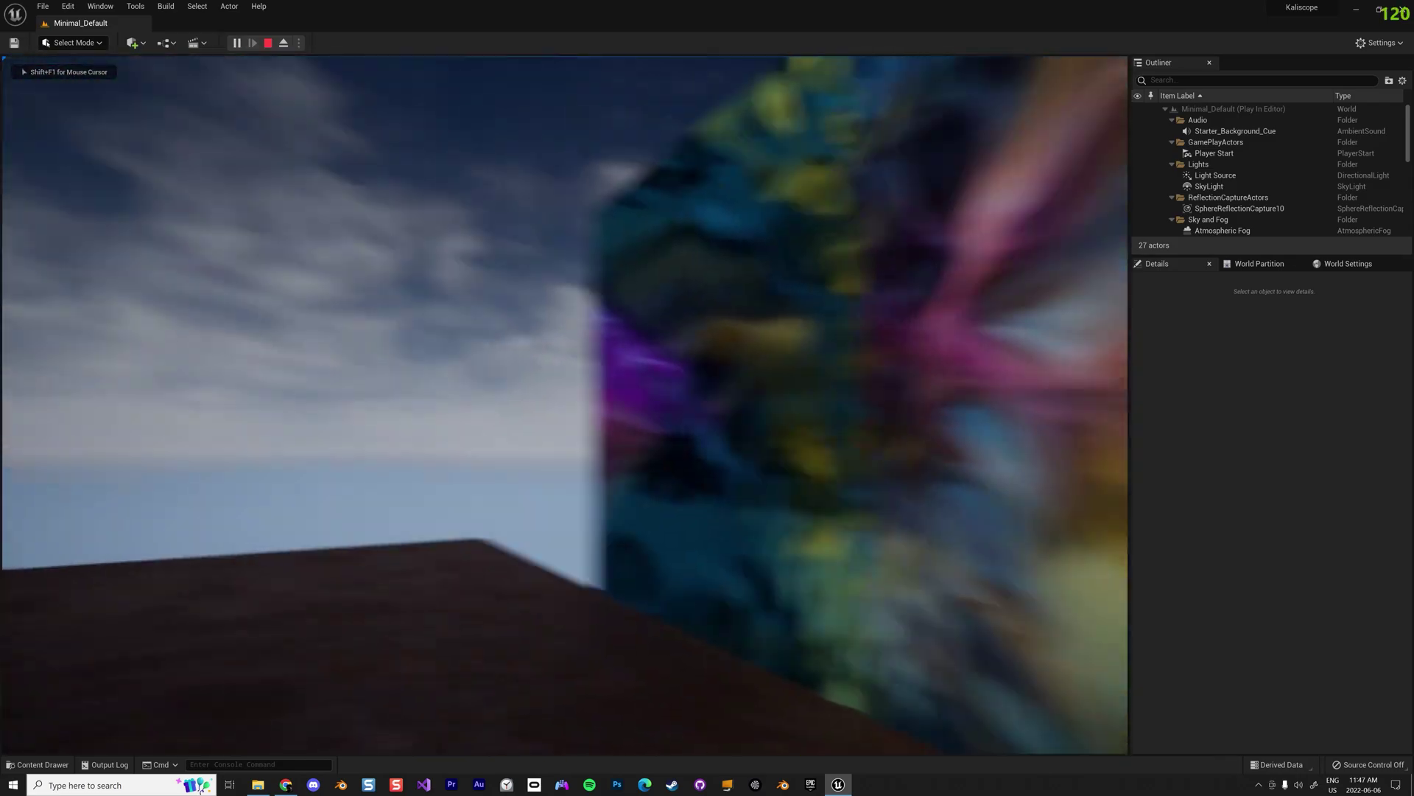
key("s")
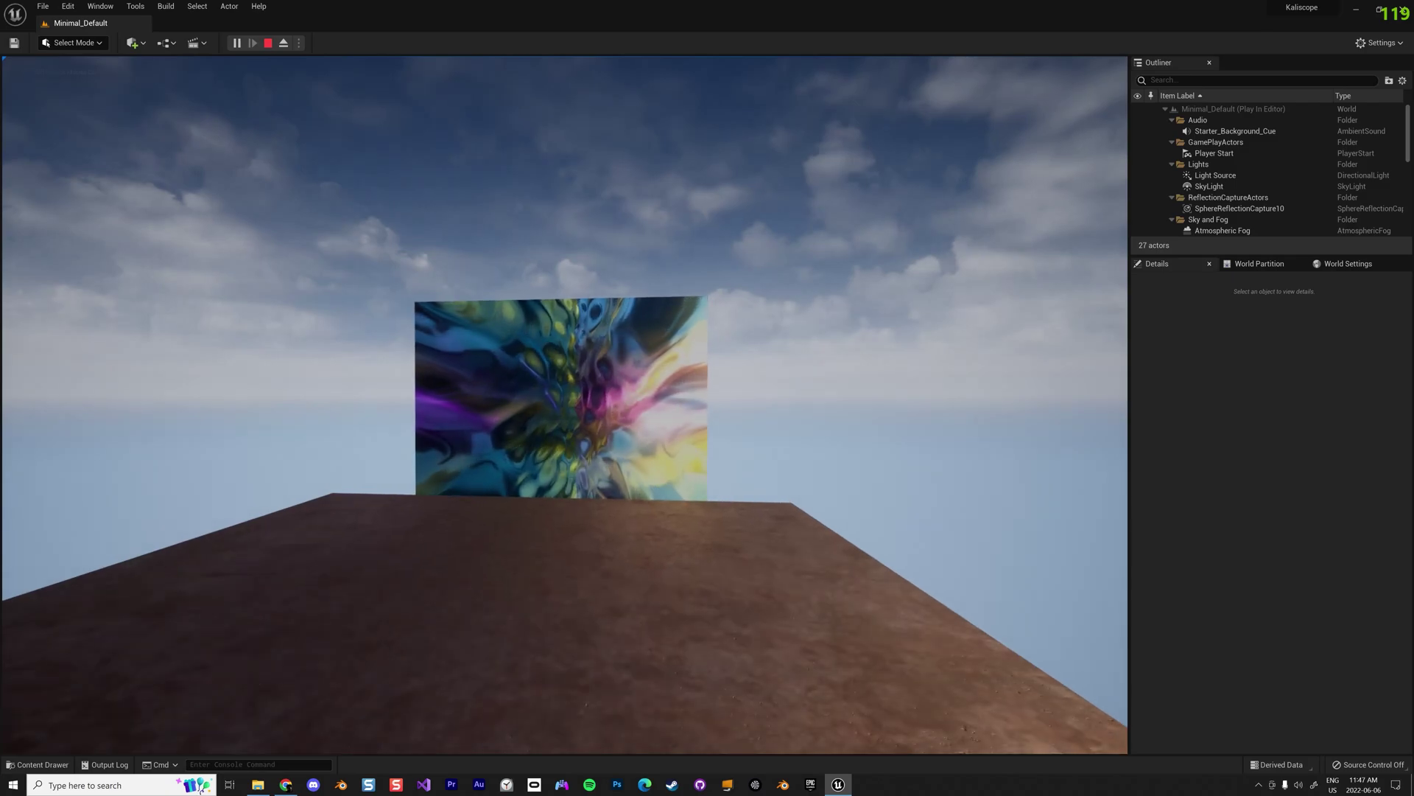
key("w")
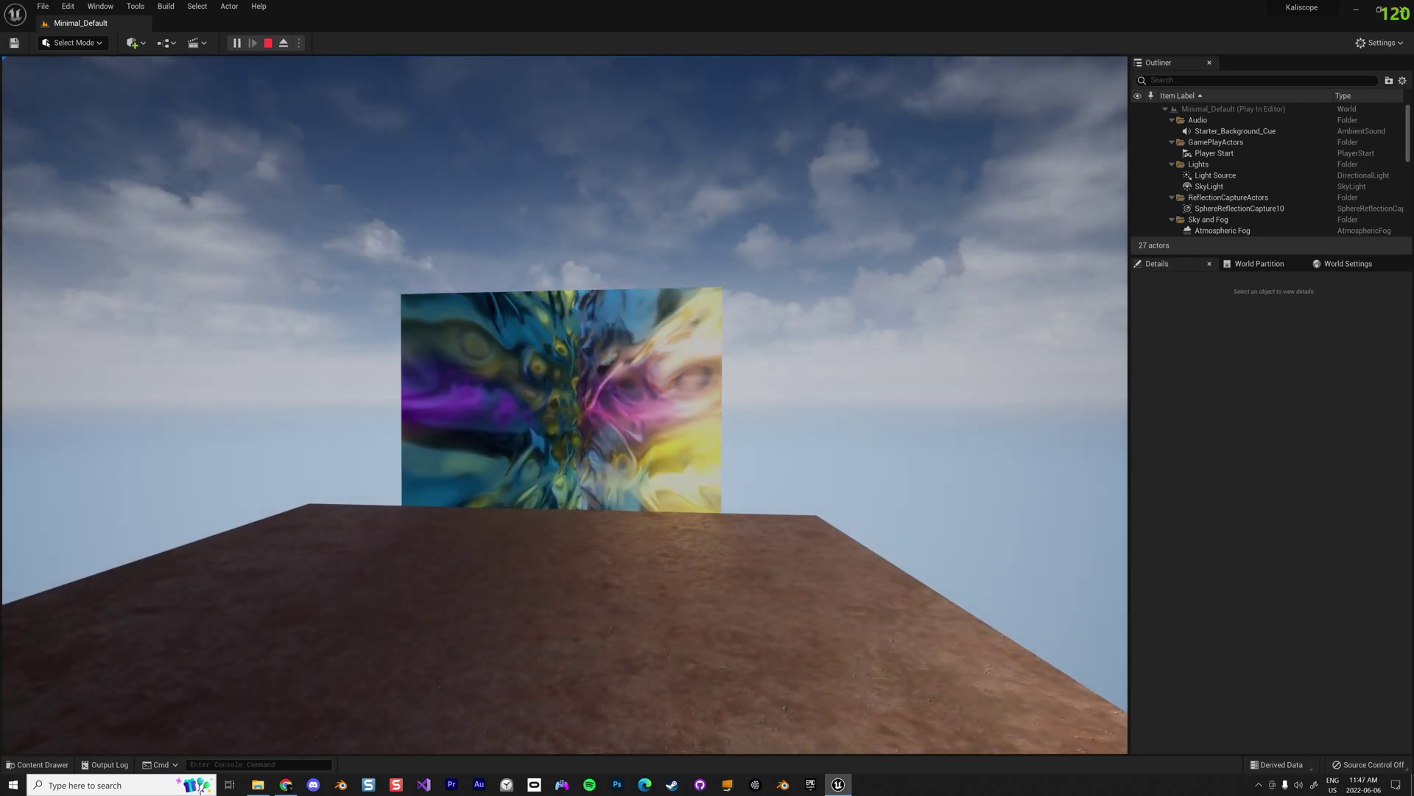
key("Escape")
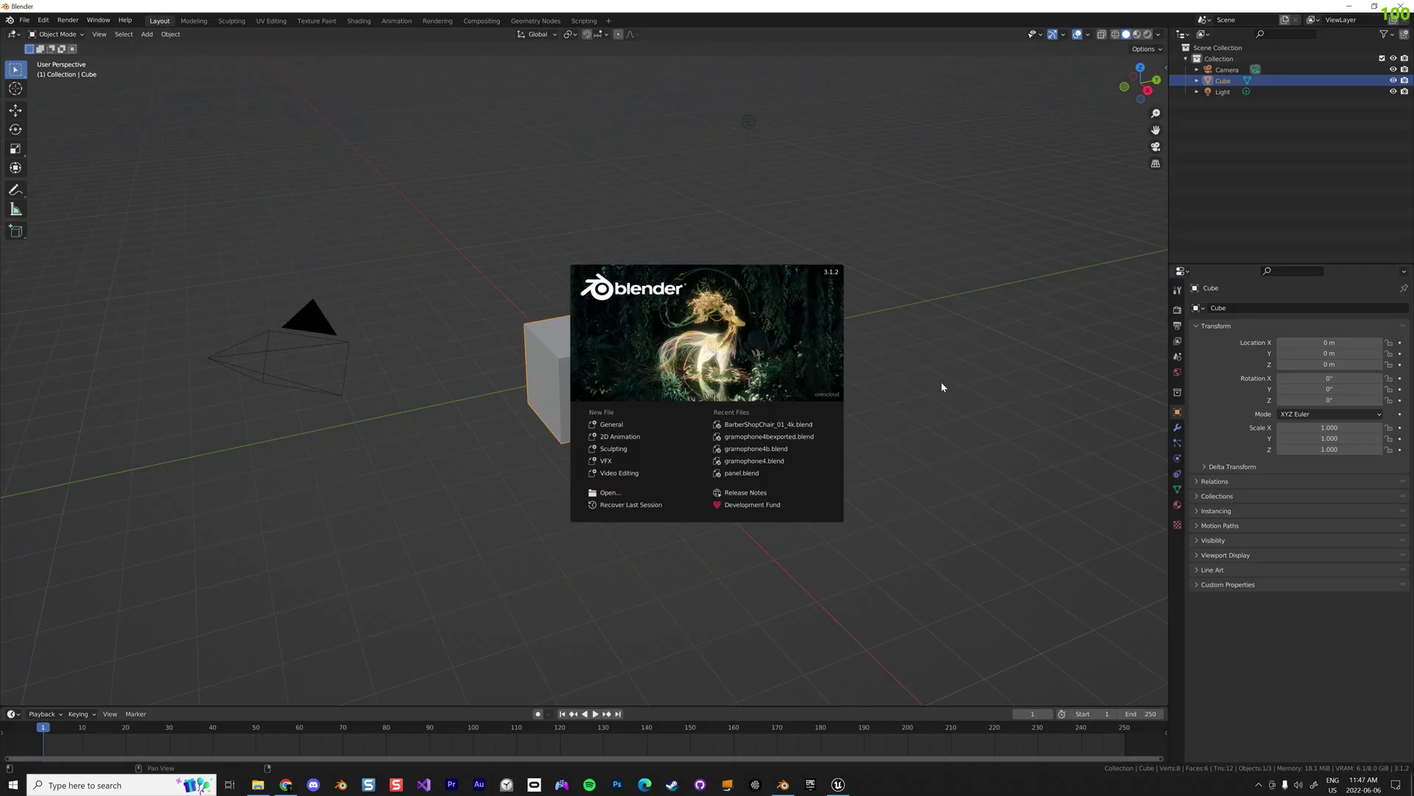
In Blender, dismiss the splash screen and replace the default cube with a cylinder mesh.
left_click(942, 386)
key("Delete")
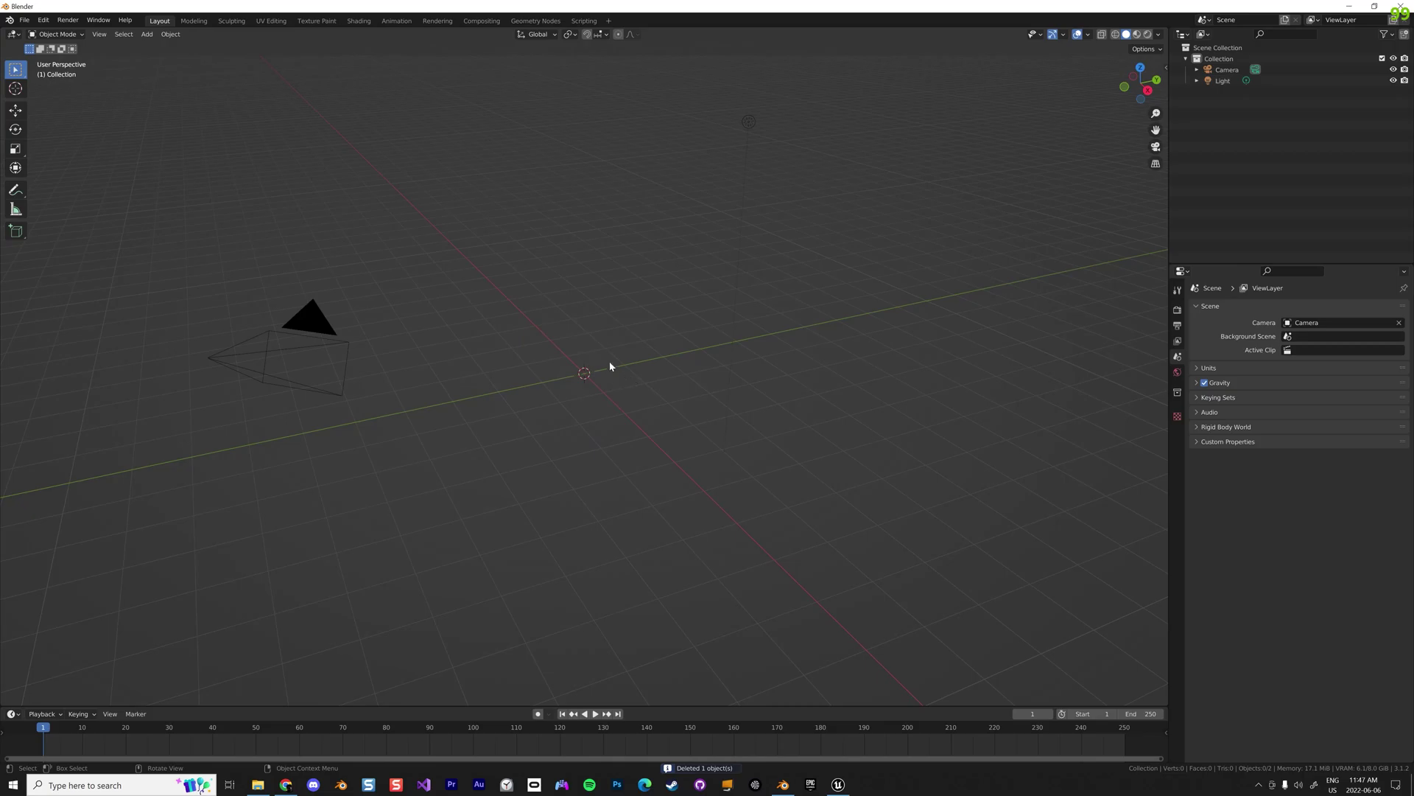
left_click(147, 34)
mouse_move(184, 46)
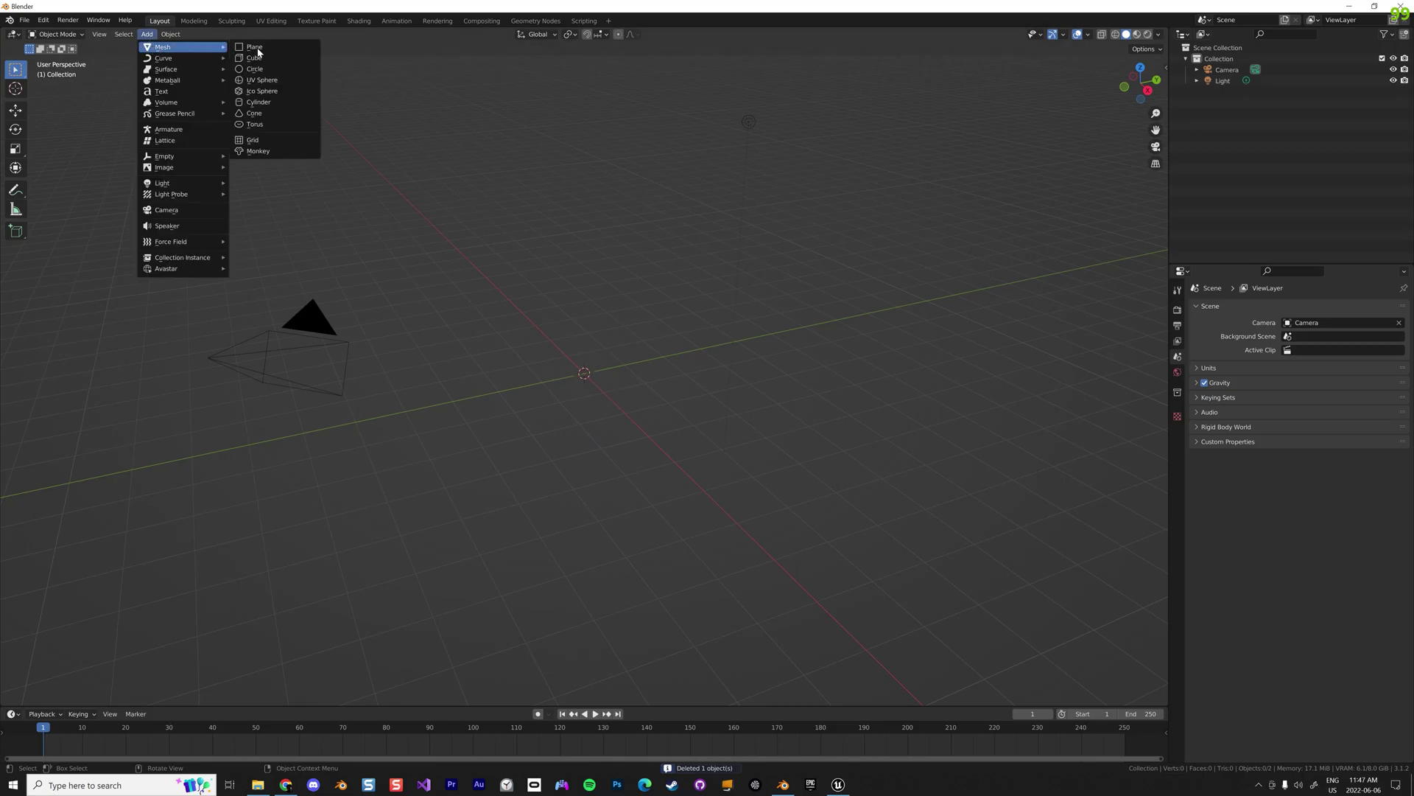
left_click(262, 102)
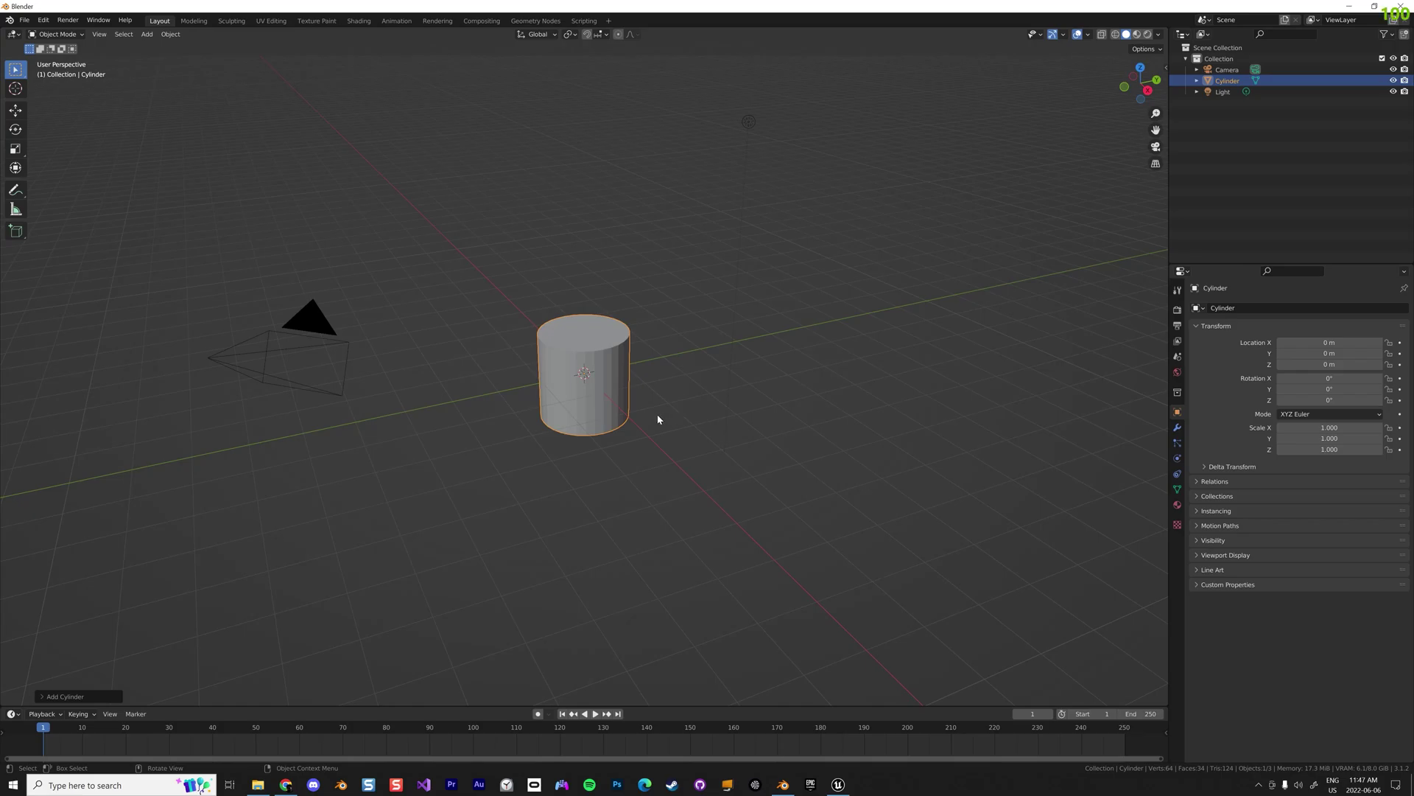
Rotate the cylinder 90° about the global Y axis so it lies horizontally.
type("ry")
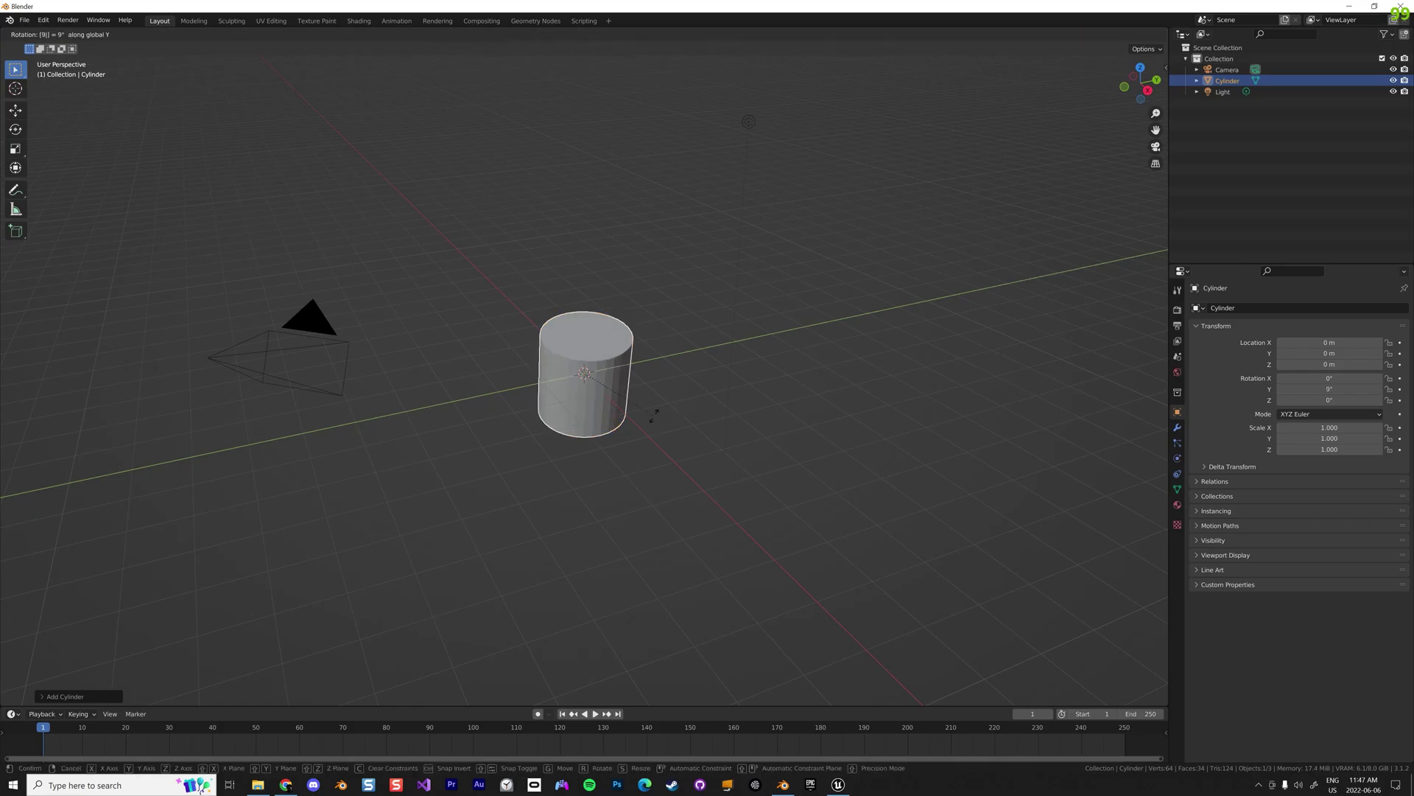
type("90")
key("Return")
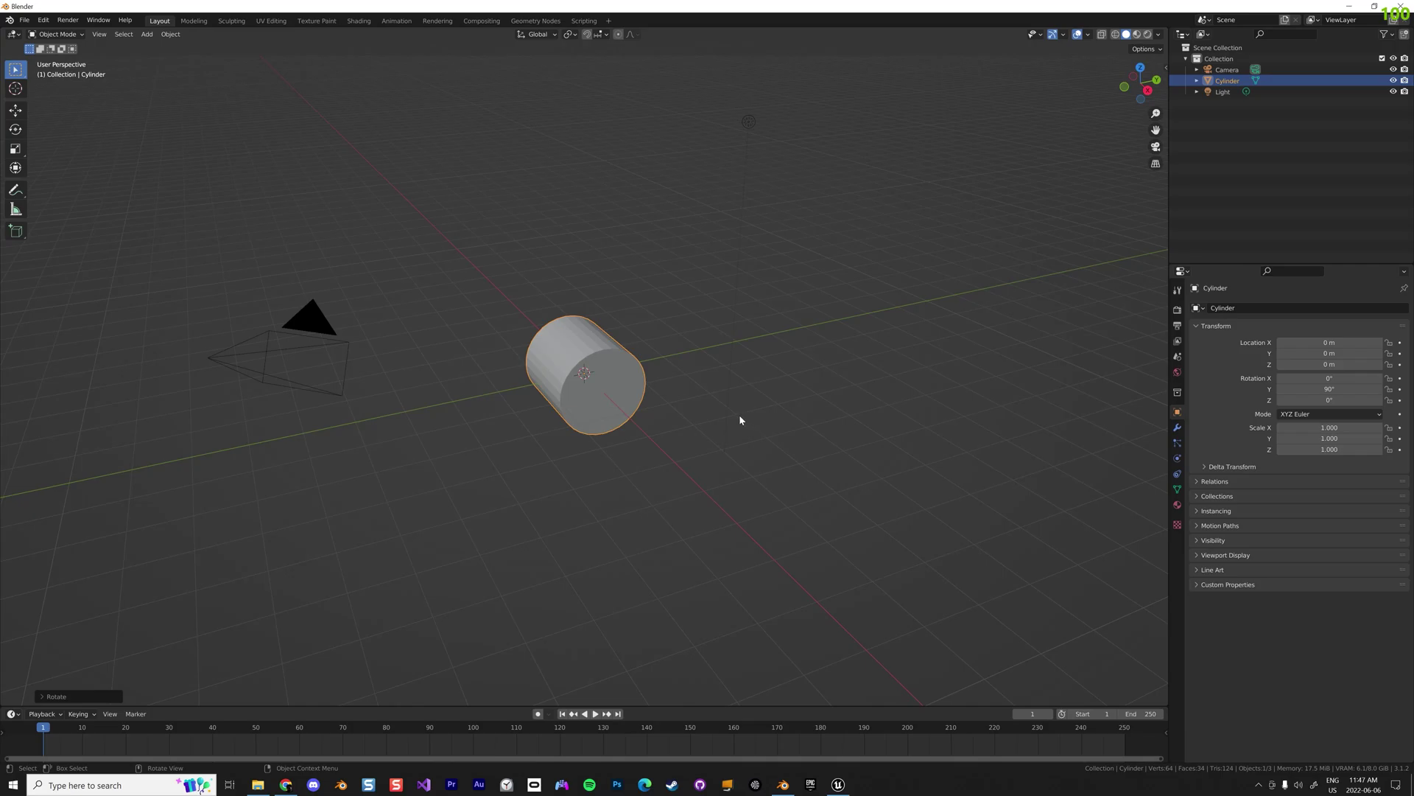
Scale the cylinder by a factor of 4 along the global X axis in the front view.
middle_click_drag(689, 369, 523, 372)
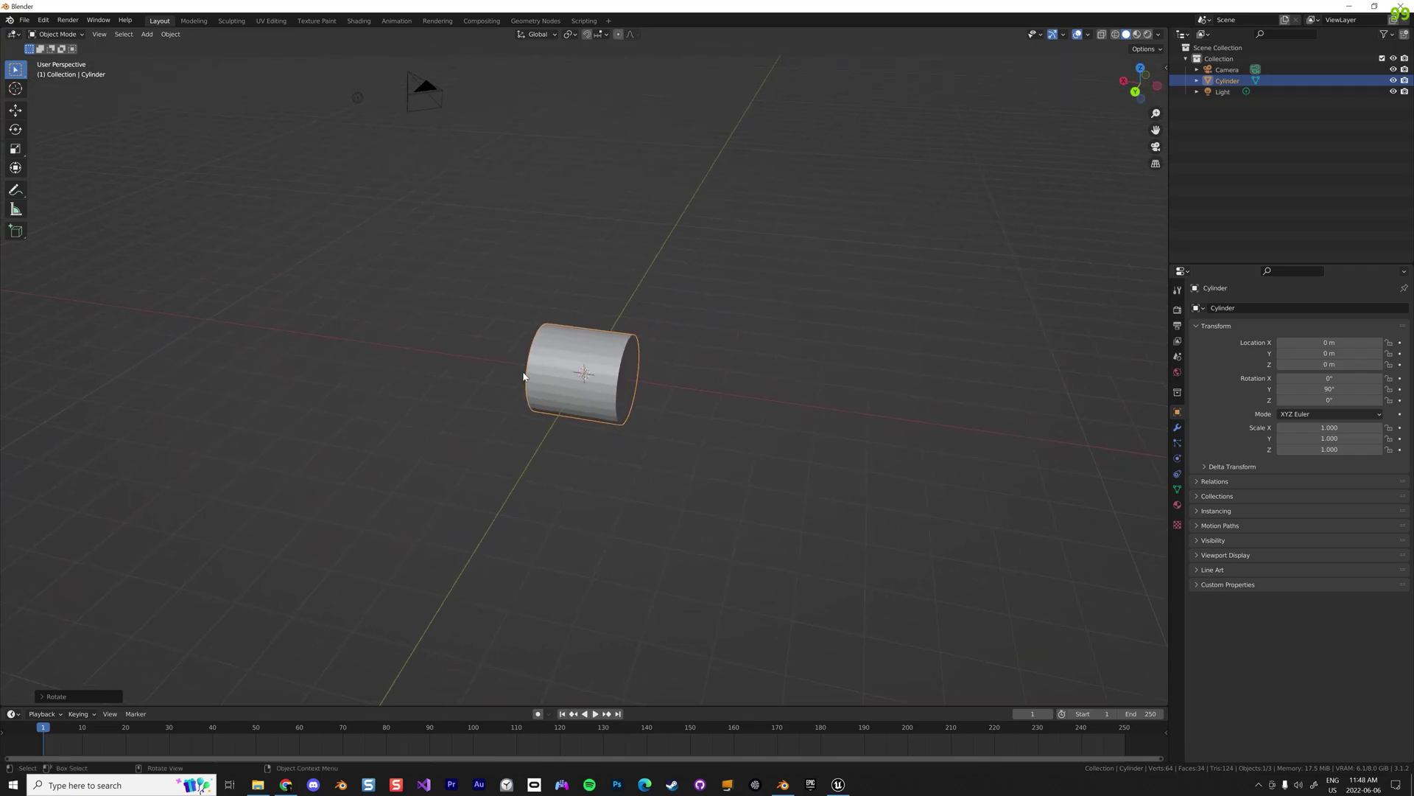
key("KP_1")
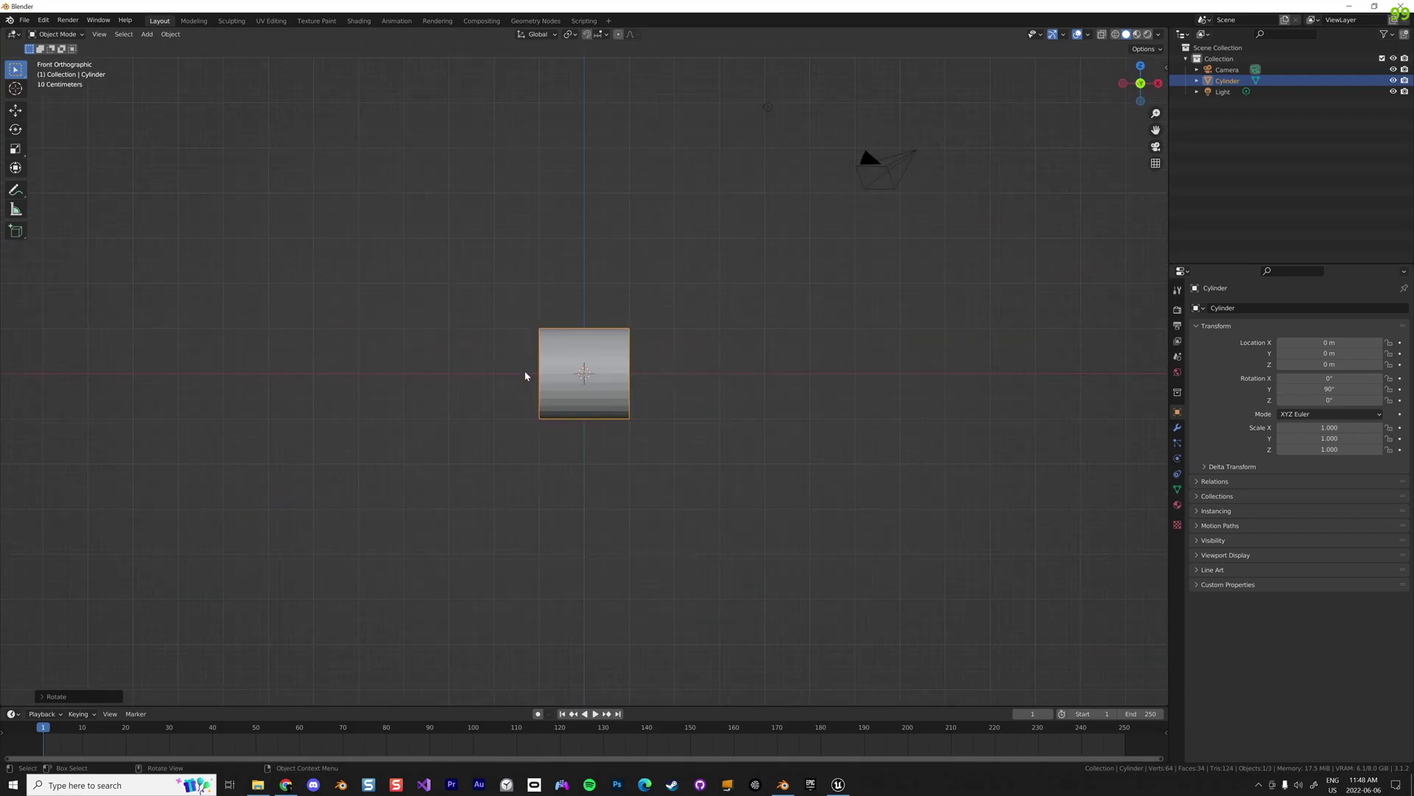
type("sx")
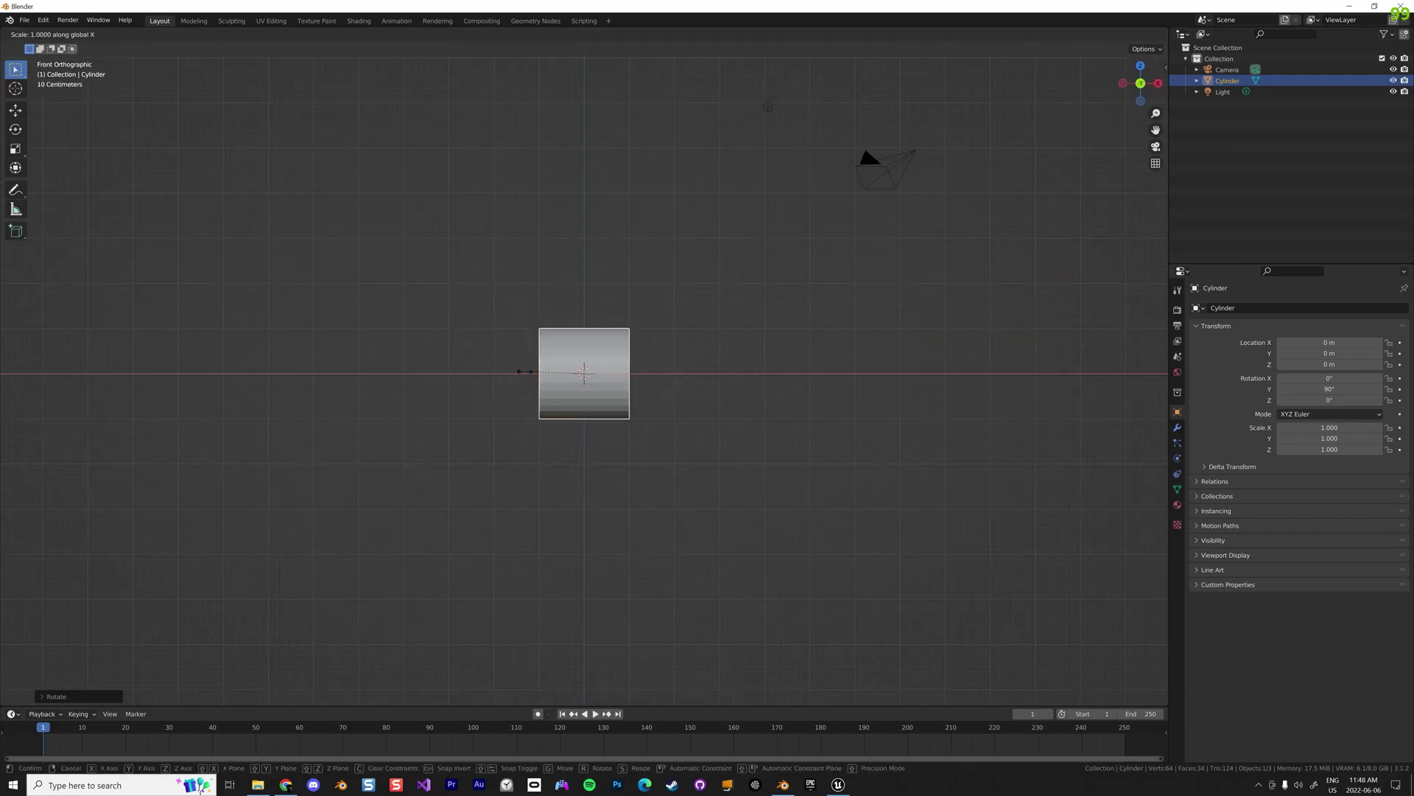
type("4")
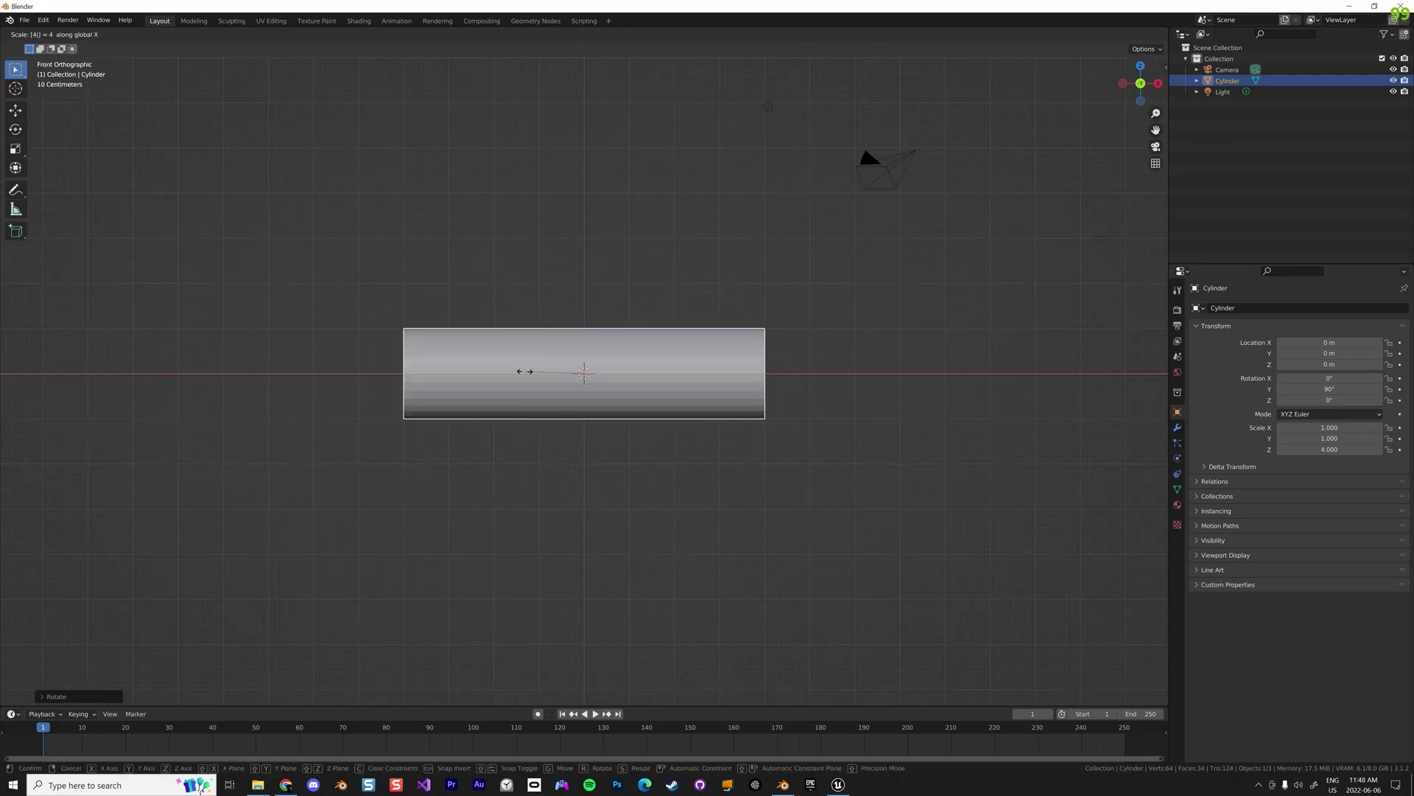
key("Return")
Add a plane mesh at the origin and rotate it 90° about the global Y axis so it stands upright.
middle_click_drag(673, 420, 750, 426)
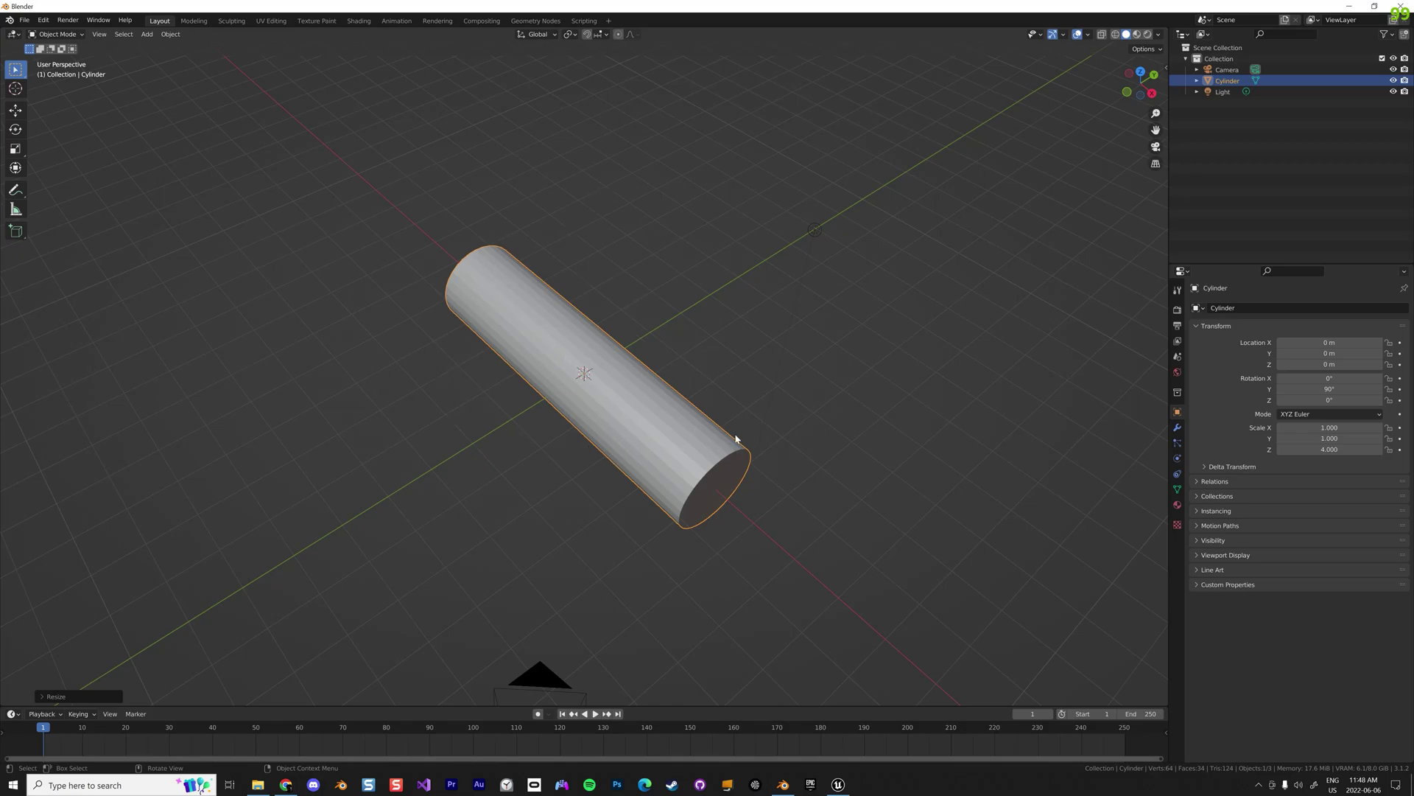
middle_click_drag(639, 410, 637, 379)
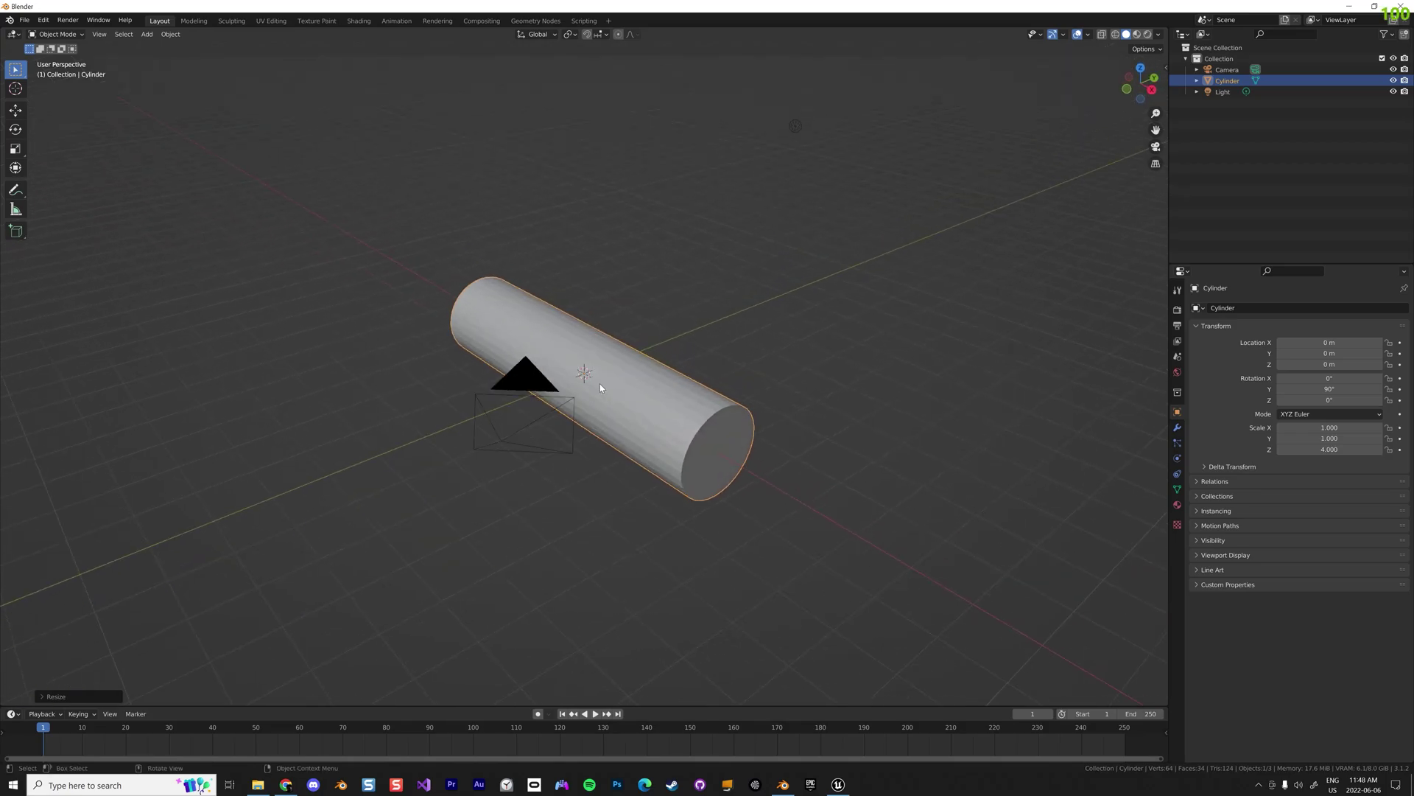
middle_click_drag(370, 350, 384, 337)
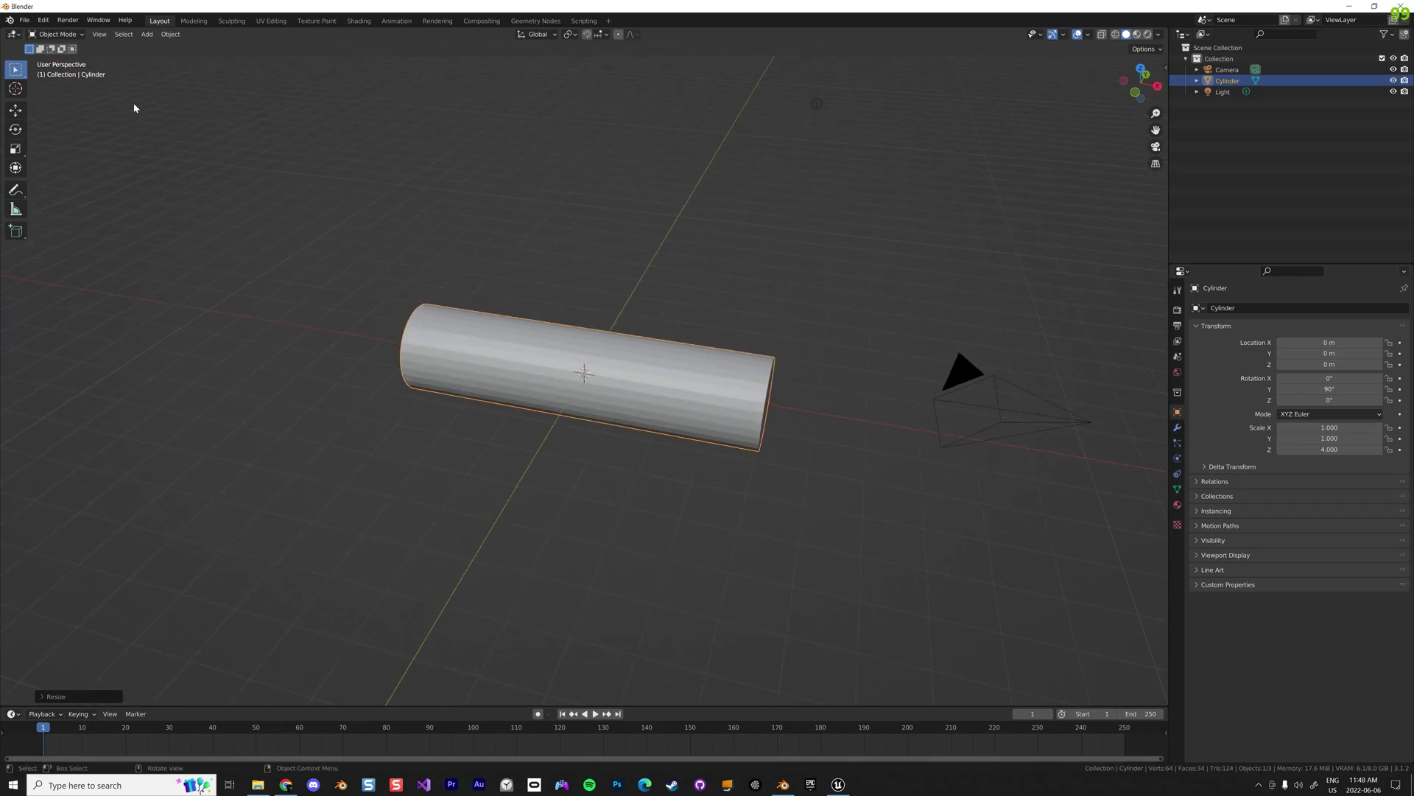
left_click(145, 35)
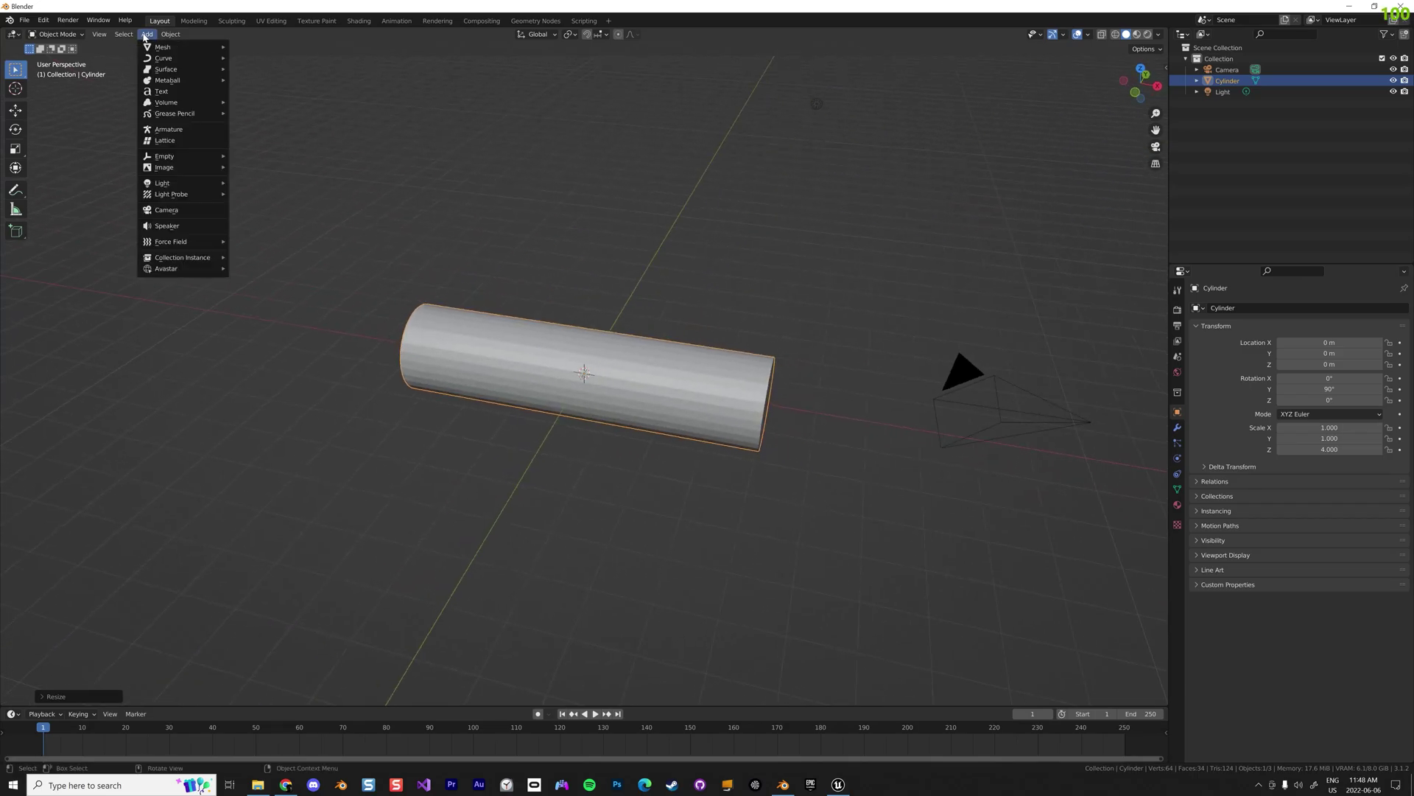
mouse_move(155, 47)
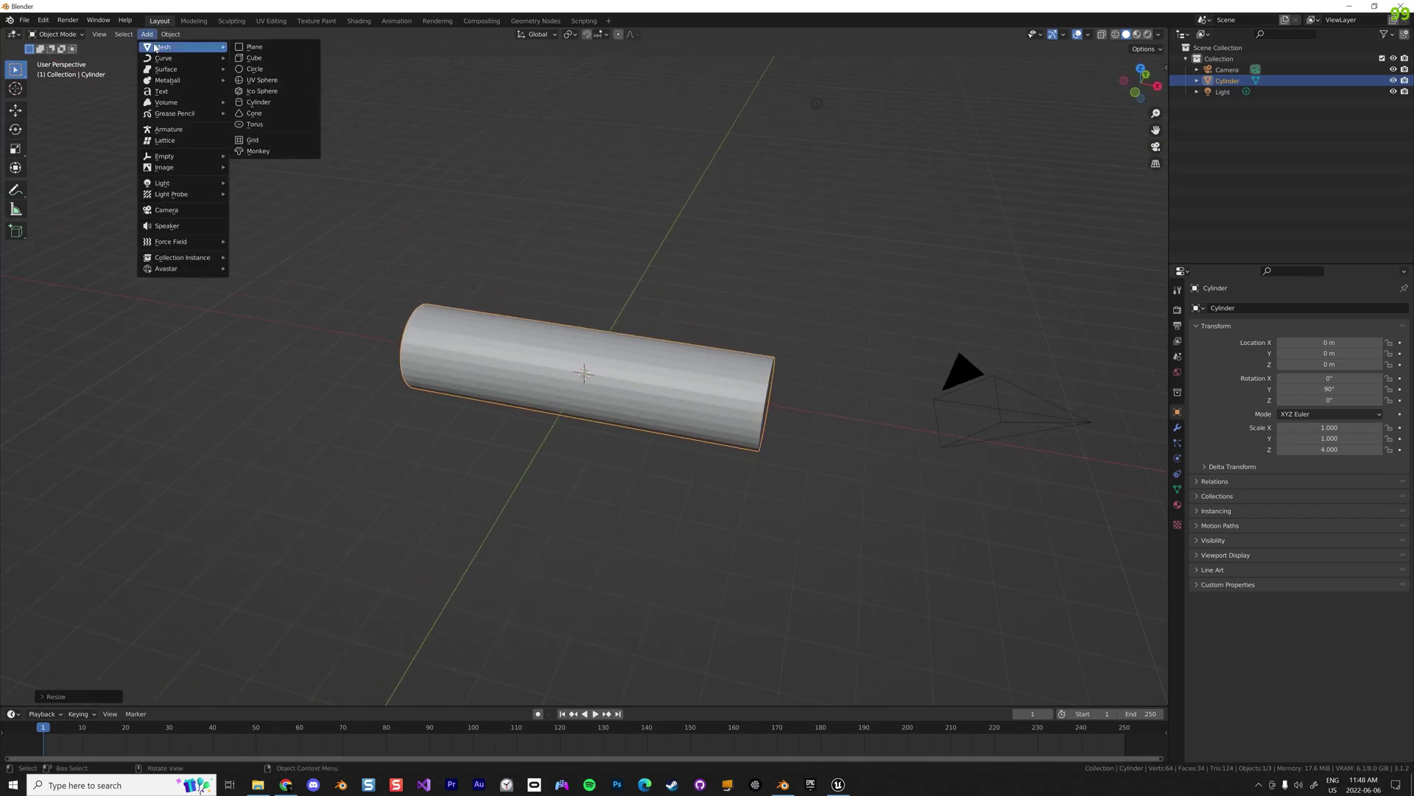
left_click(253, 47)
key("r")
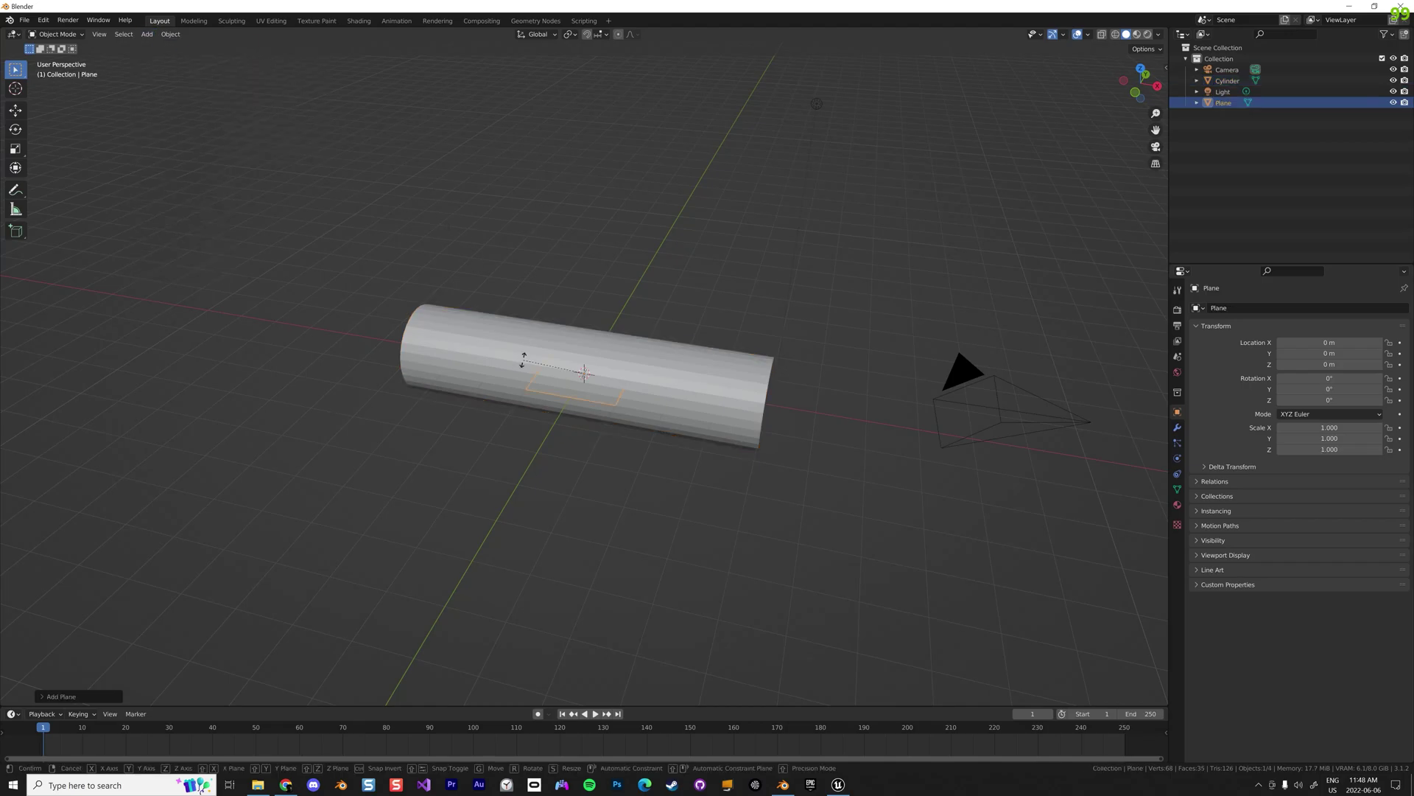
type("y")
type("90")
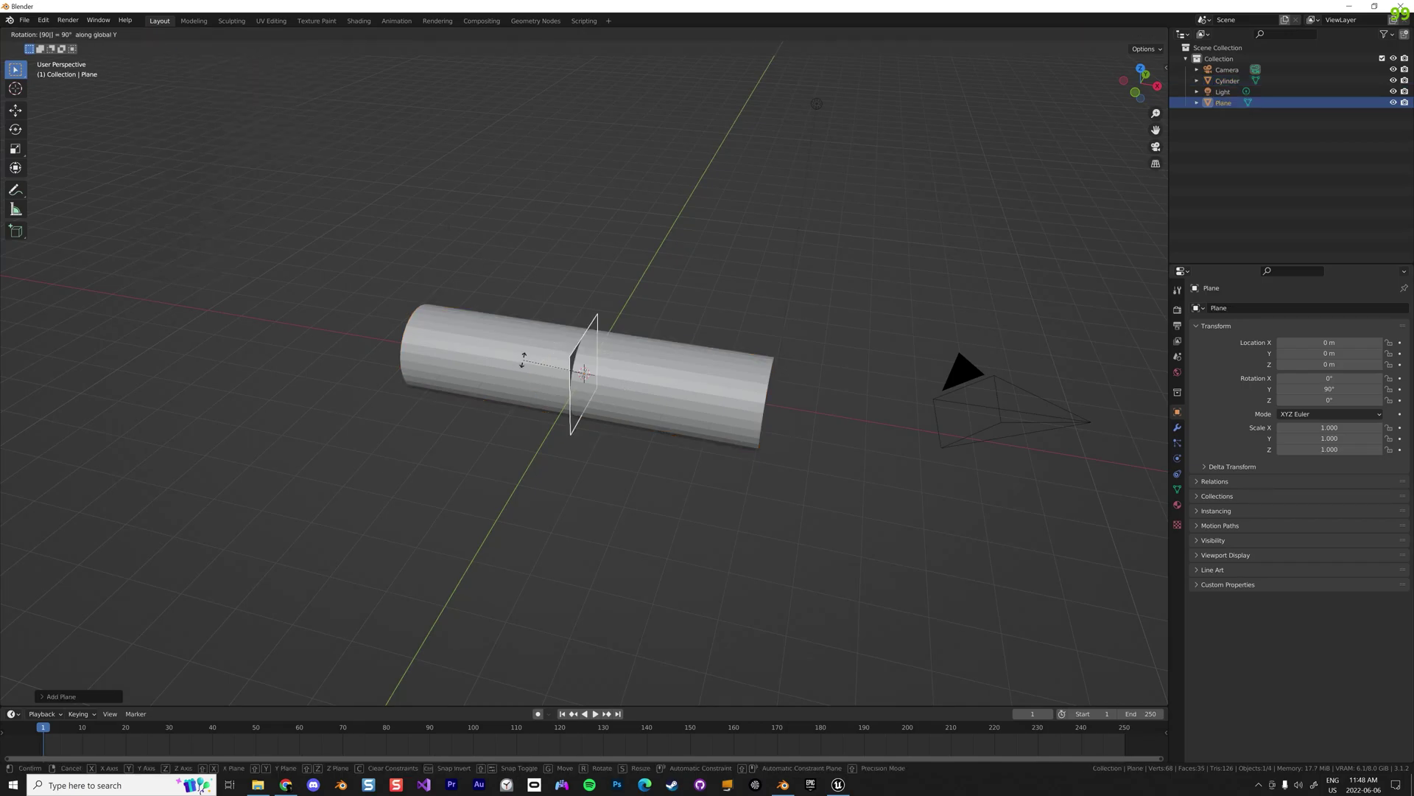
key("Return")
Move the plane up along the Z axis to about 2.97 m, clear above the cylinder.
middle_click_drag(603, 397, 655, 384)
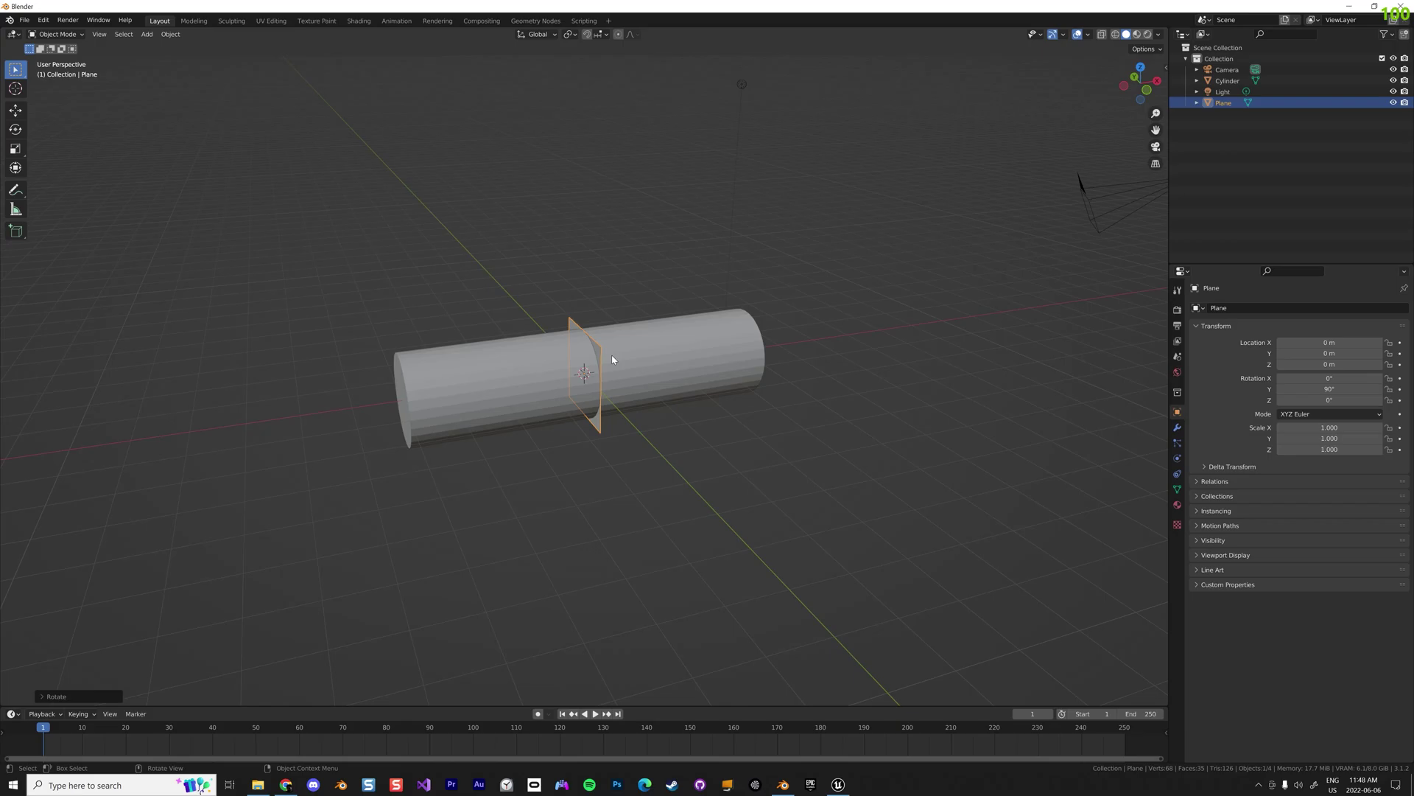
key("g")
key("z")
left_click(629, 231)
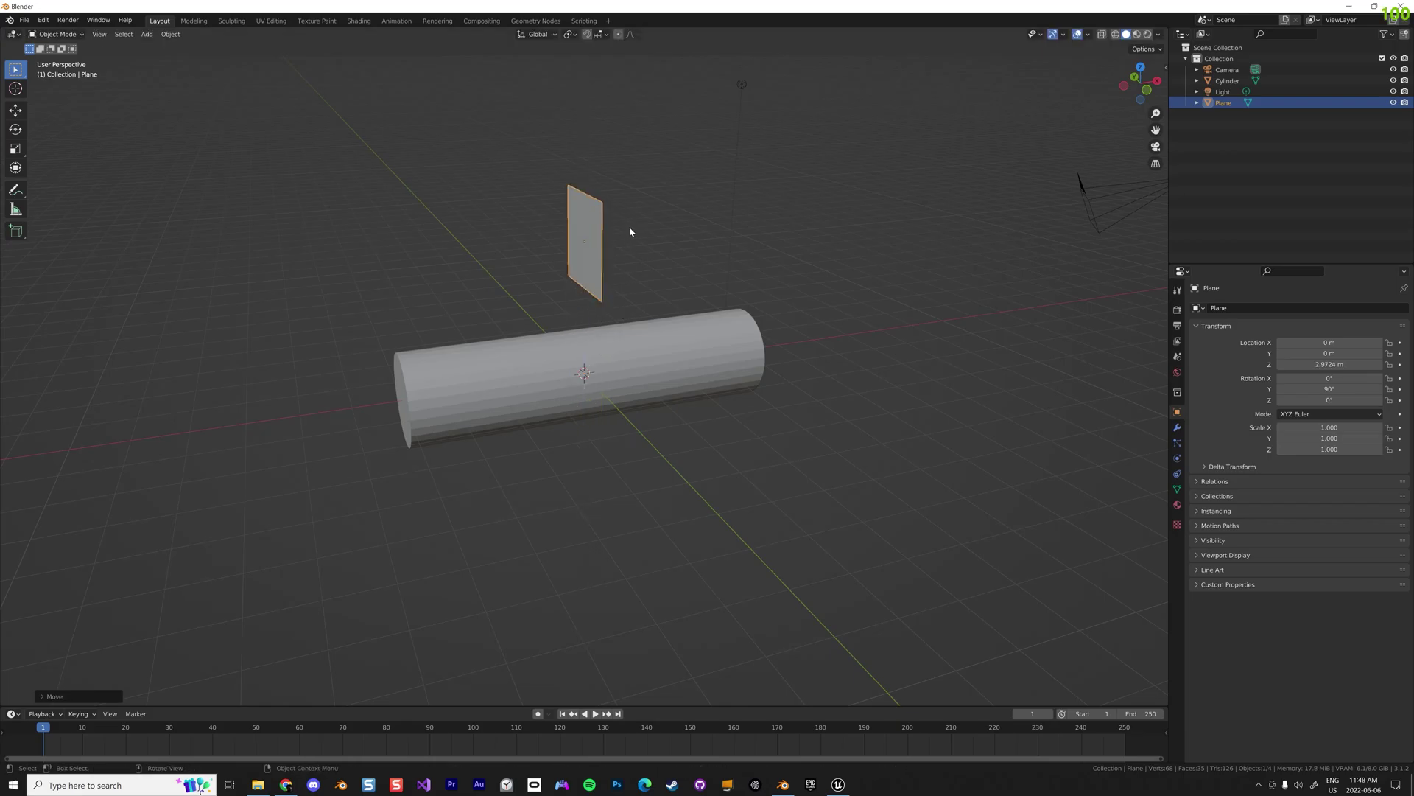
Put the upright plane into Edit Mode.
middle_click_drag(629, 231, 669, 228)
left_click(1088, 36)
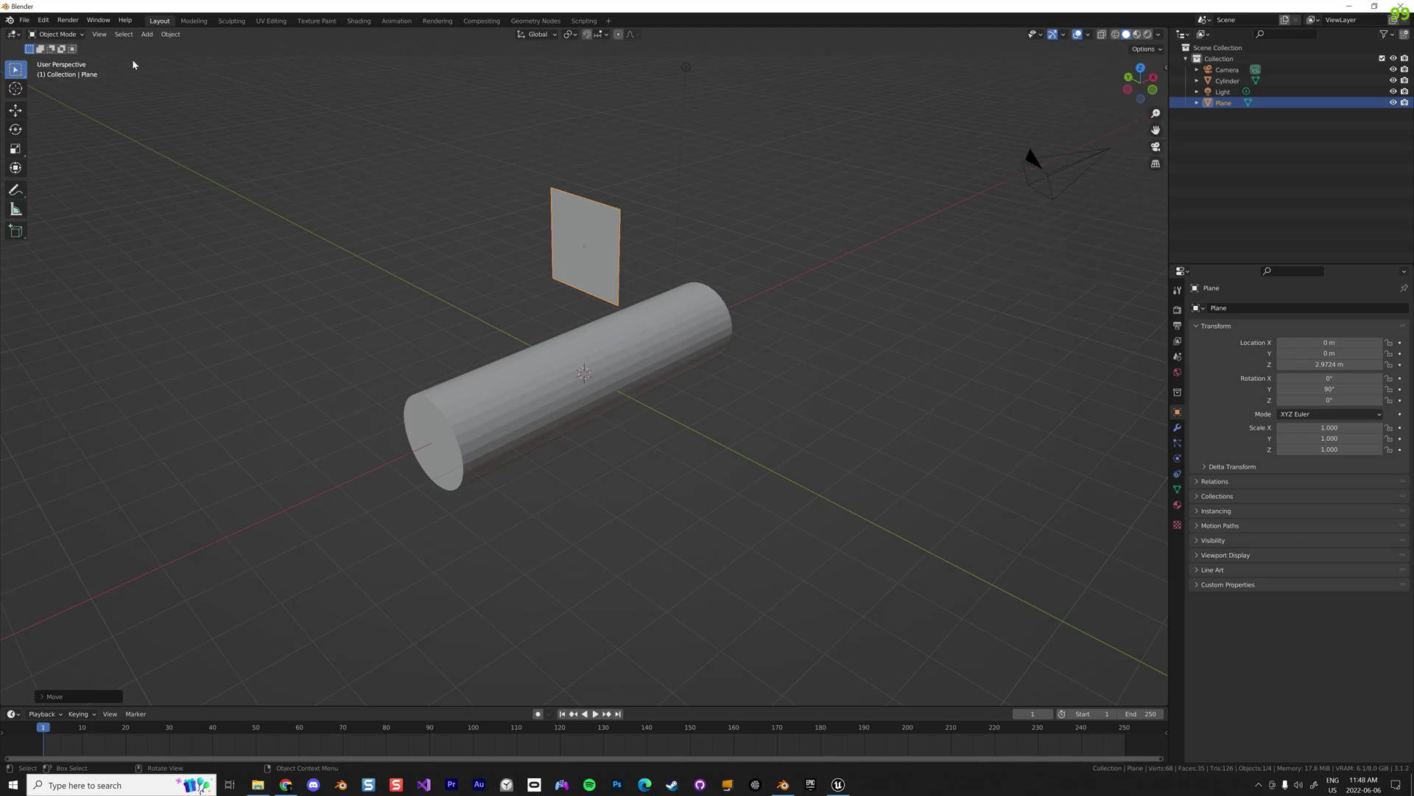
left_click(58, 34)
left_click(63, 36)
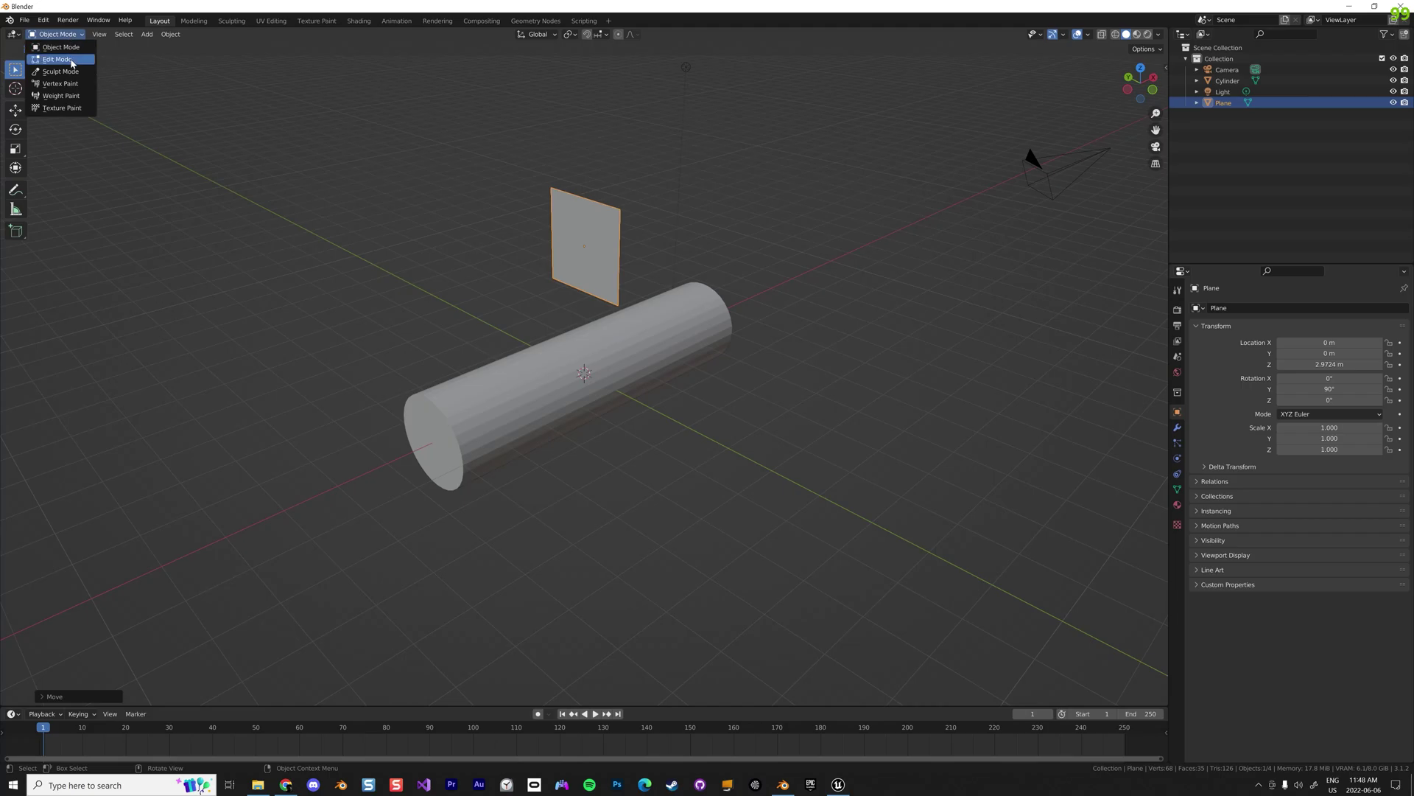
left_click(190, 64)
left_click(73, 37)
left_click(51, 61)
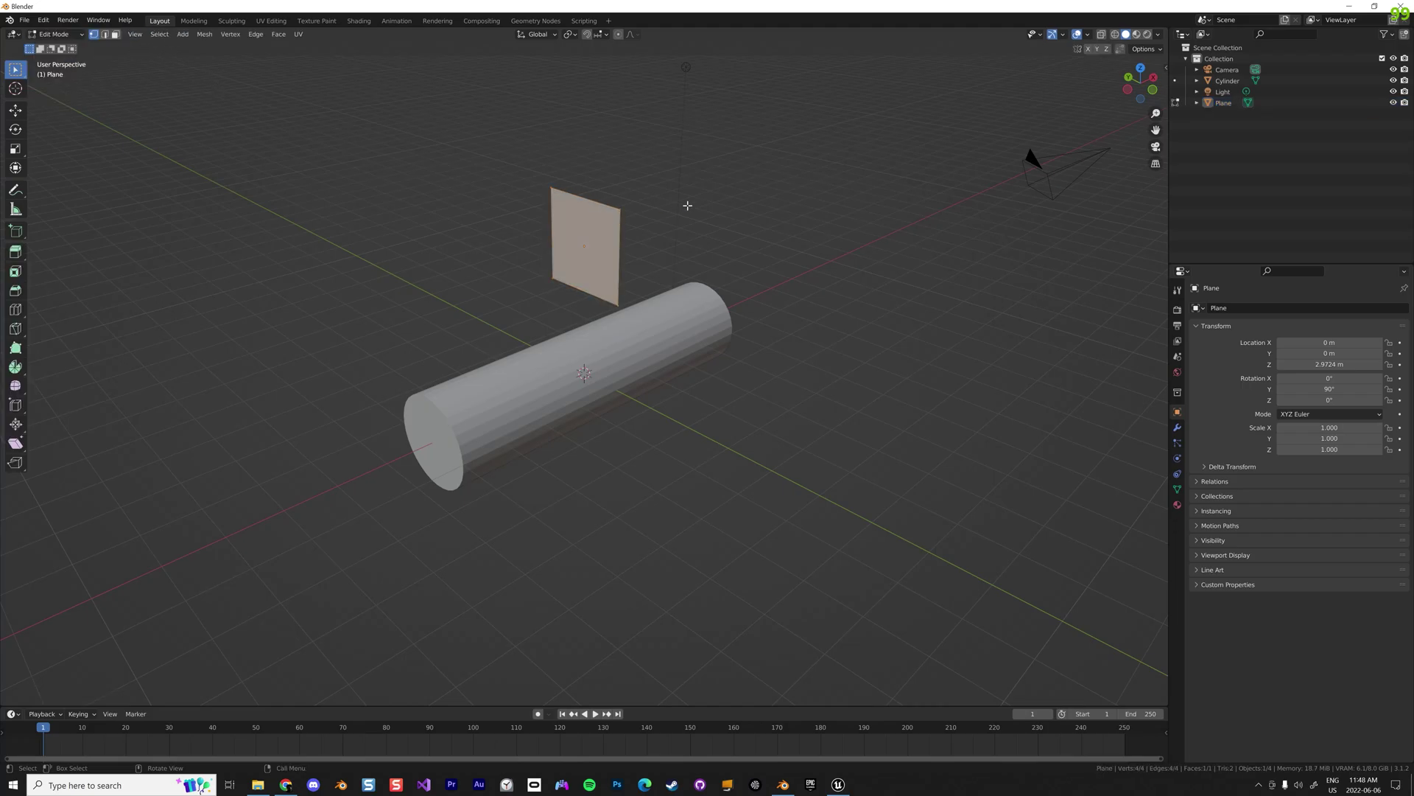
Turn on the face normals overlay and inspect the plane from both sides with its geometry deselected.
left_click(1088, 35)
left_click(1043, 433)
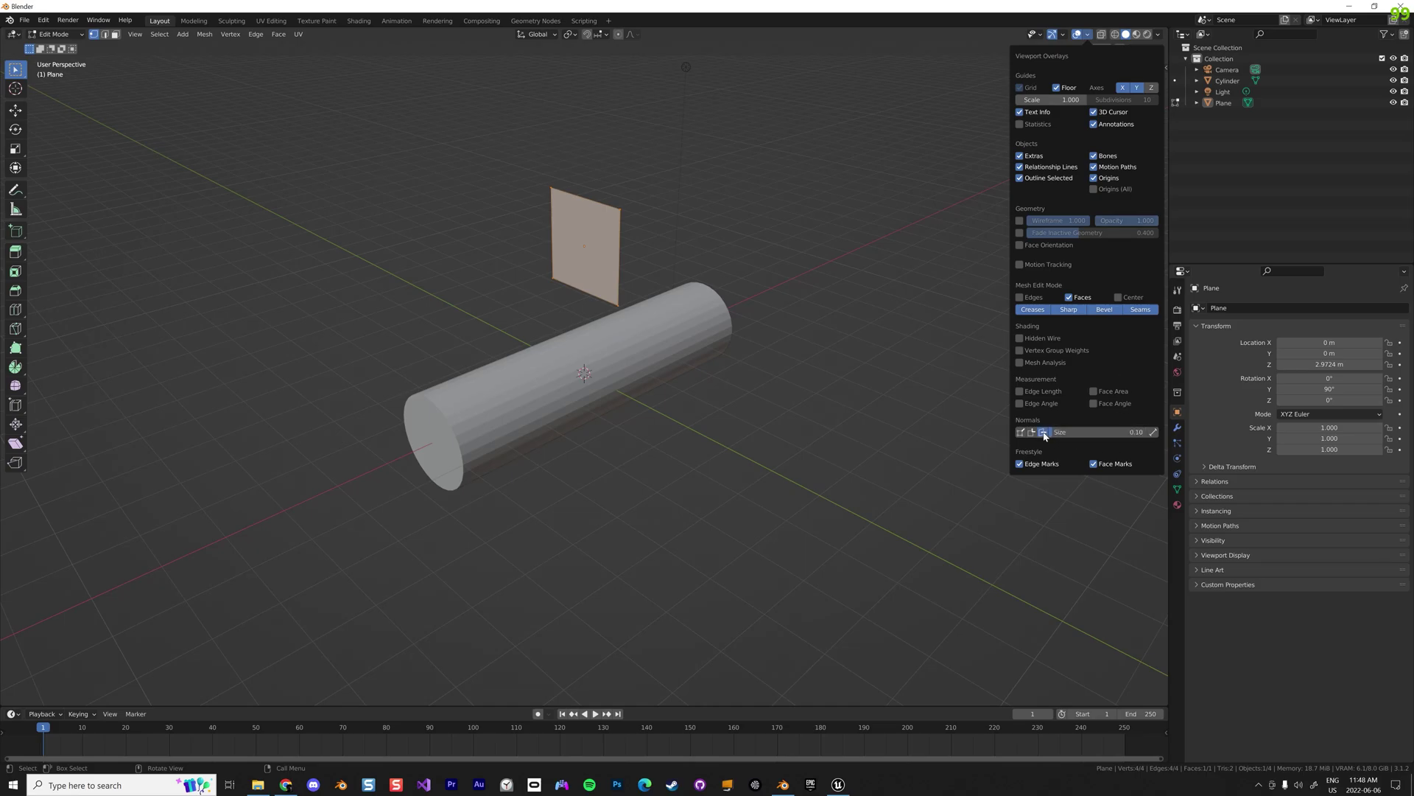
left_click(764, 228)
middle_click_drag(764, 227, 689, 218)
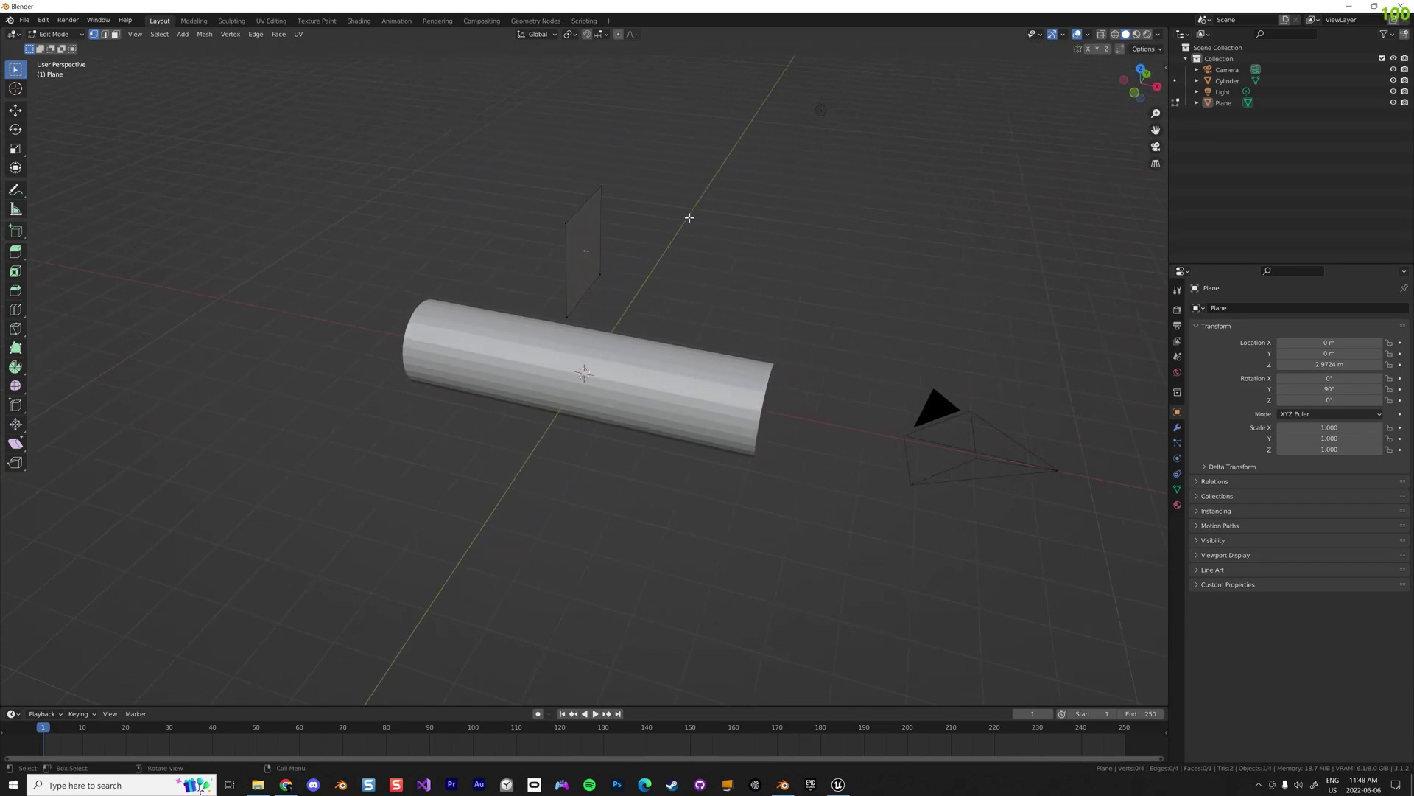
middle_click_drag(889, 327, 833, 303)
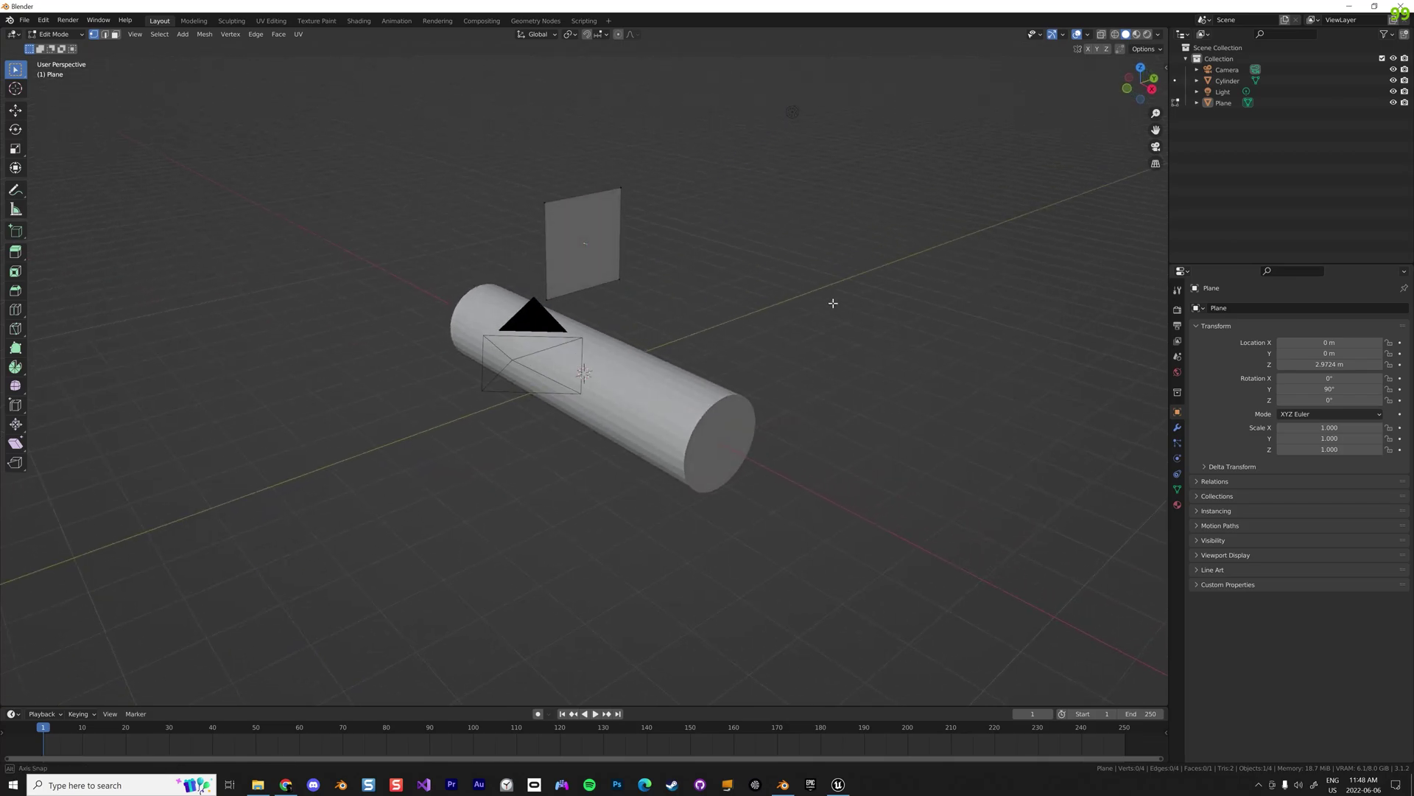
Return the plane to Object Mode, select the cylinder and put it into Edit Mode.
mouse_move(756, 410)
middle_mouse_down()
mouse_move(736, 369)
mouse_move(882, 329)
mouse_move(752, 401)
middle_mouse_up()
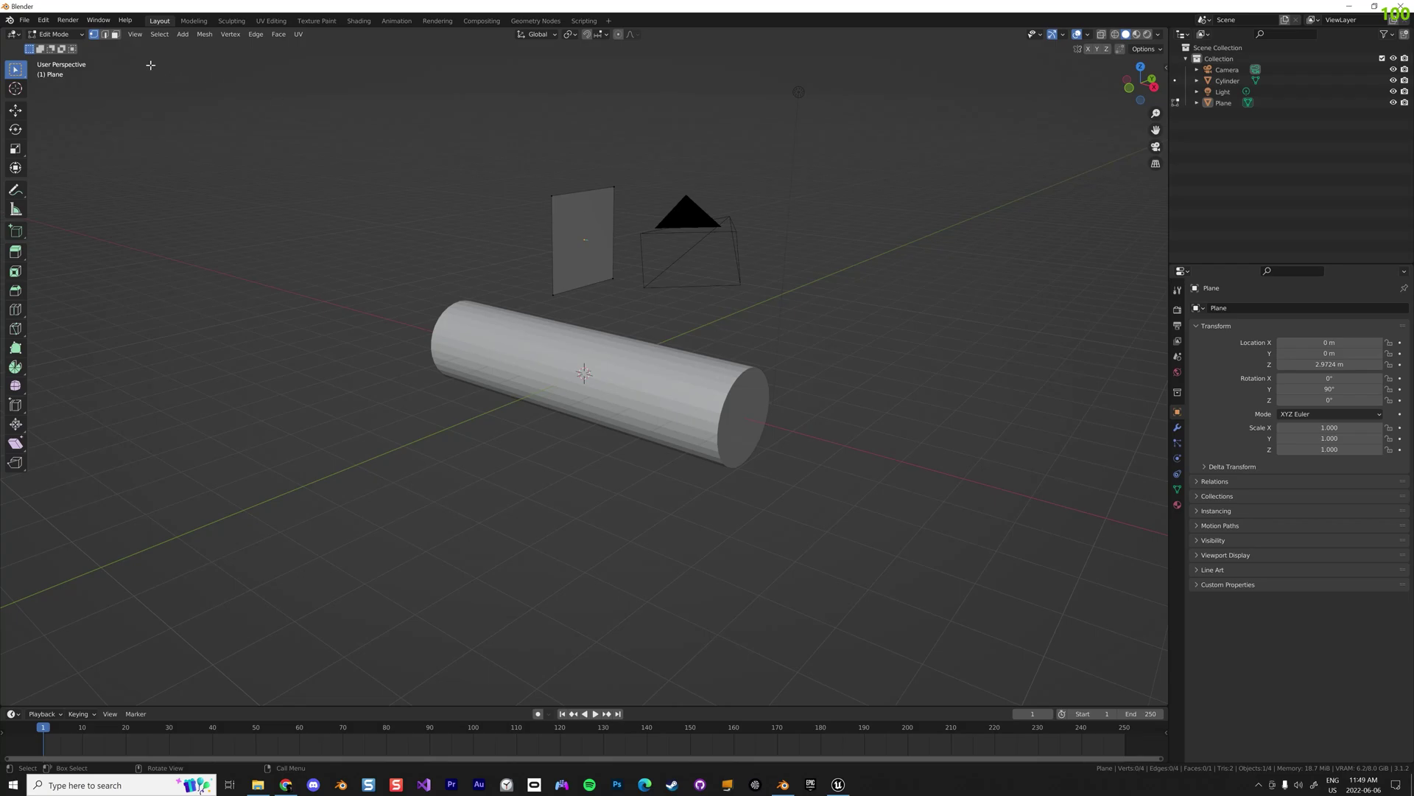
left_click(55, 34)
left_click(55, 49)
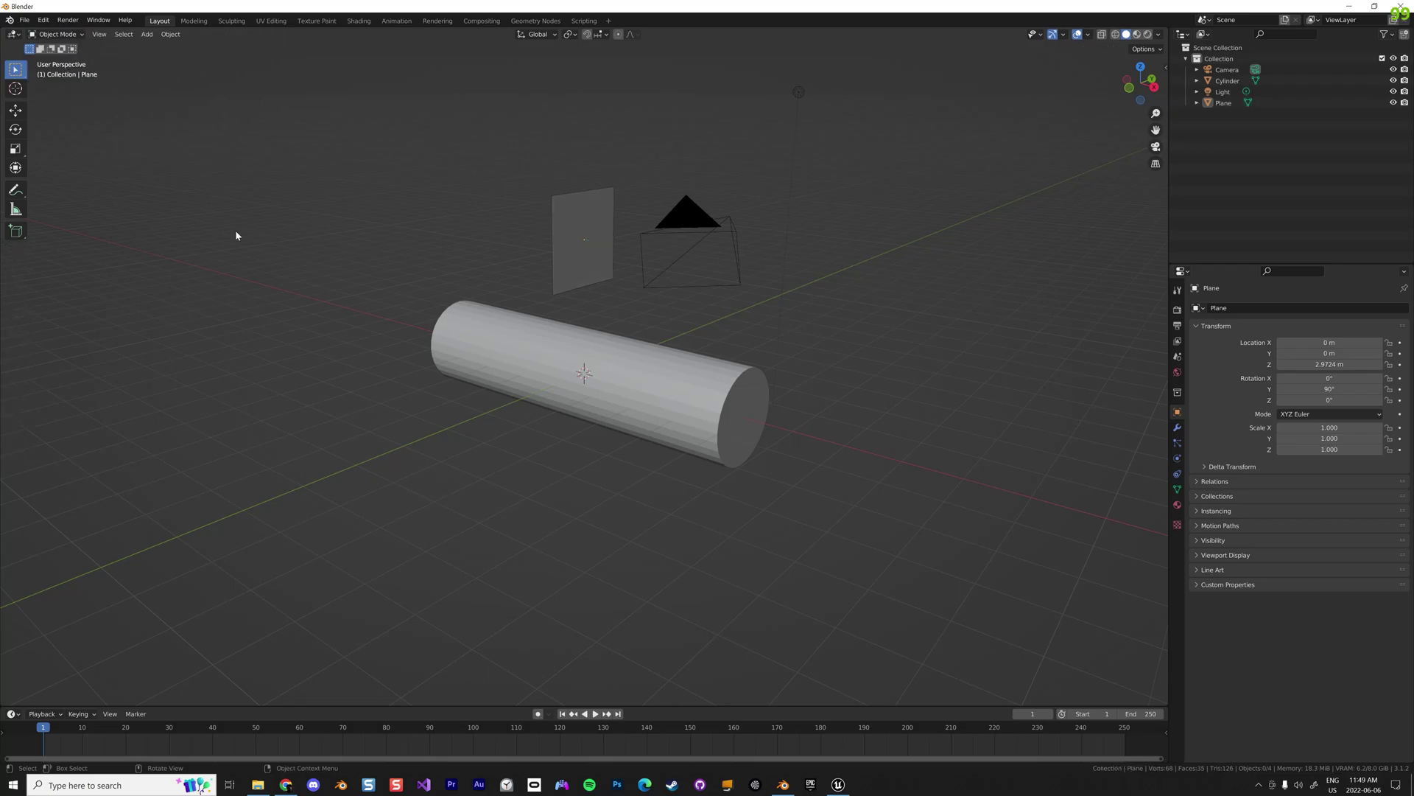
left_click(528, 344)
left_click(78, 34)
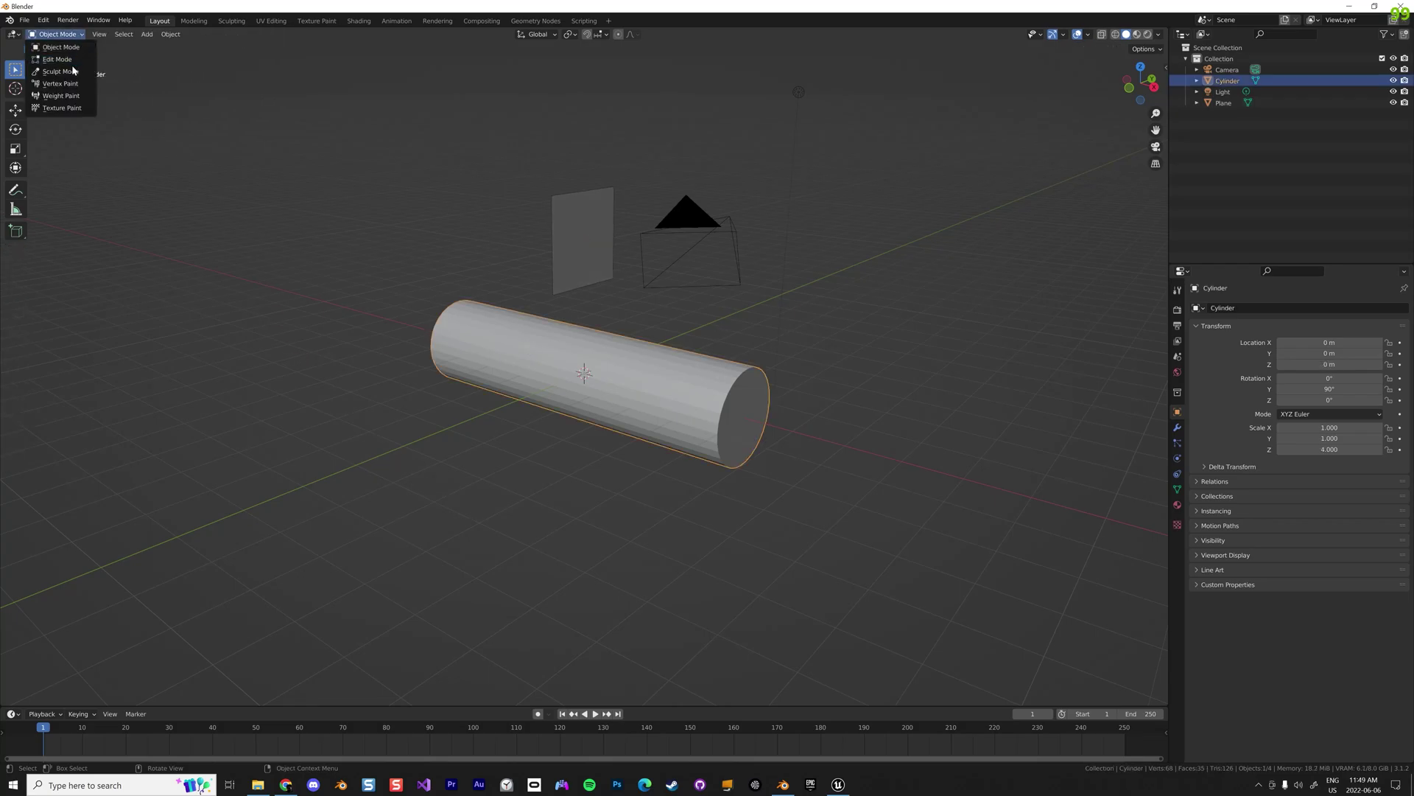
left_click(78, 62)
Switch to face selection, select the round end cap at the cylinder's negative X end, and flip its normal.
mouse_move(753, 357)
middle_mouse_down()
mouse_move(723, 335)
mouse_move(747, 340)
middle_mouse_up()
middle_click_drag(785, 386, 812, 420)
middle_click_drag(710, 465, 629, 308, "ctrl")
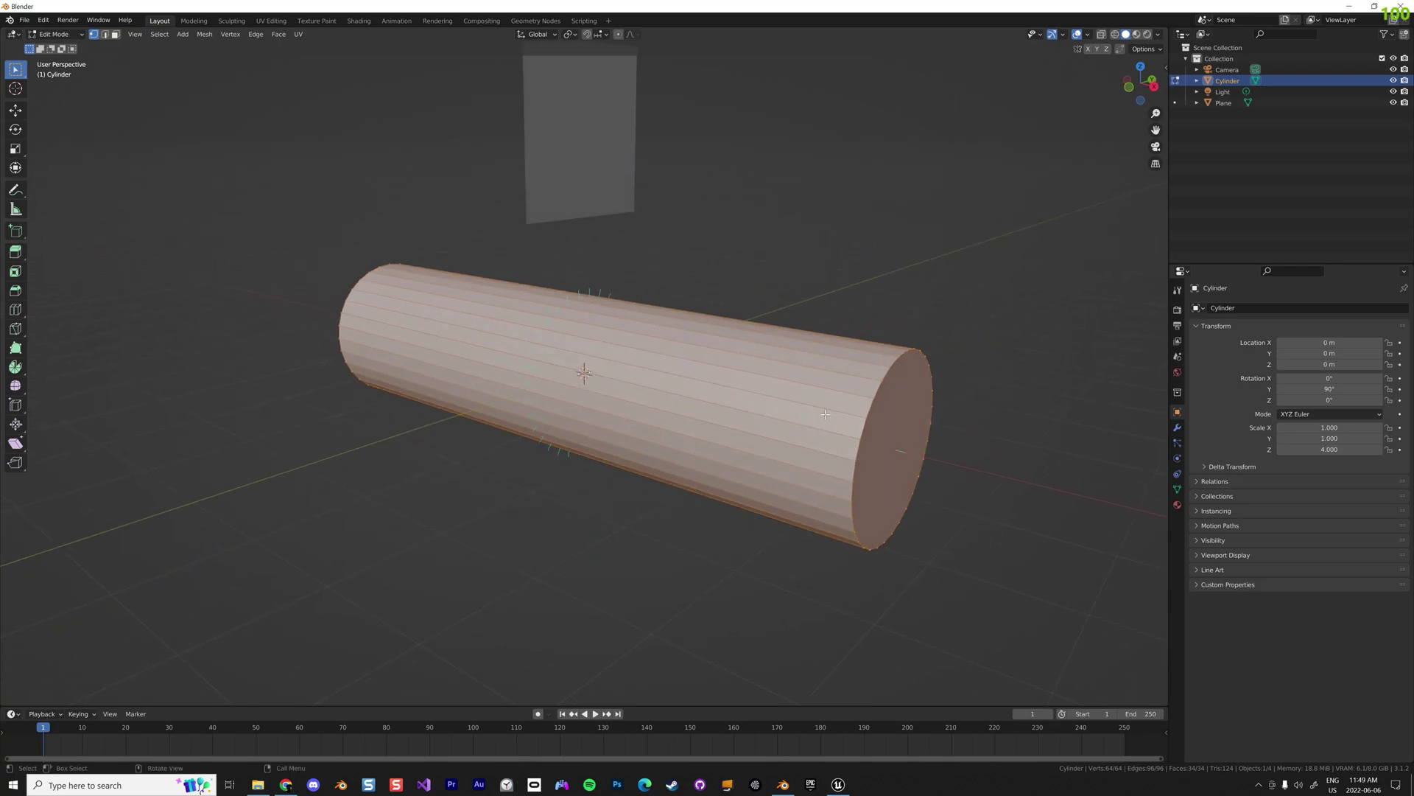
middle_click_drag(440, 307, 206, 449)
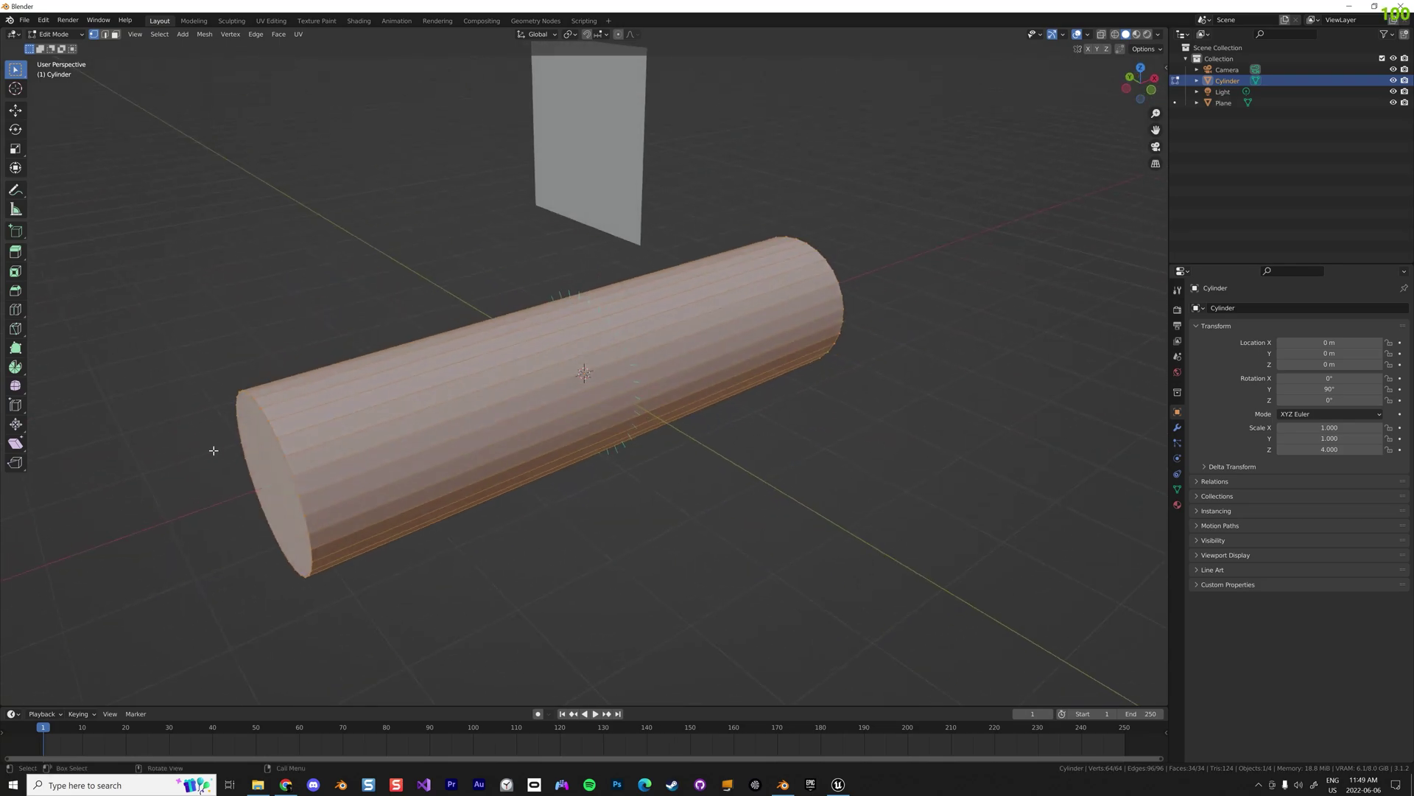
left_click(264, 445)
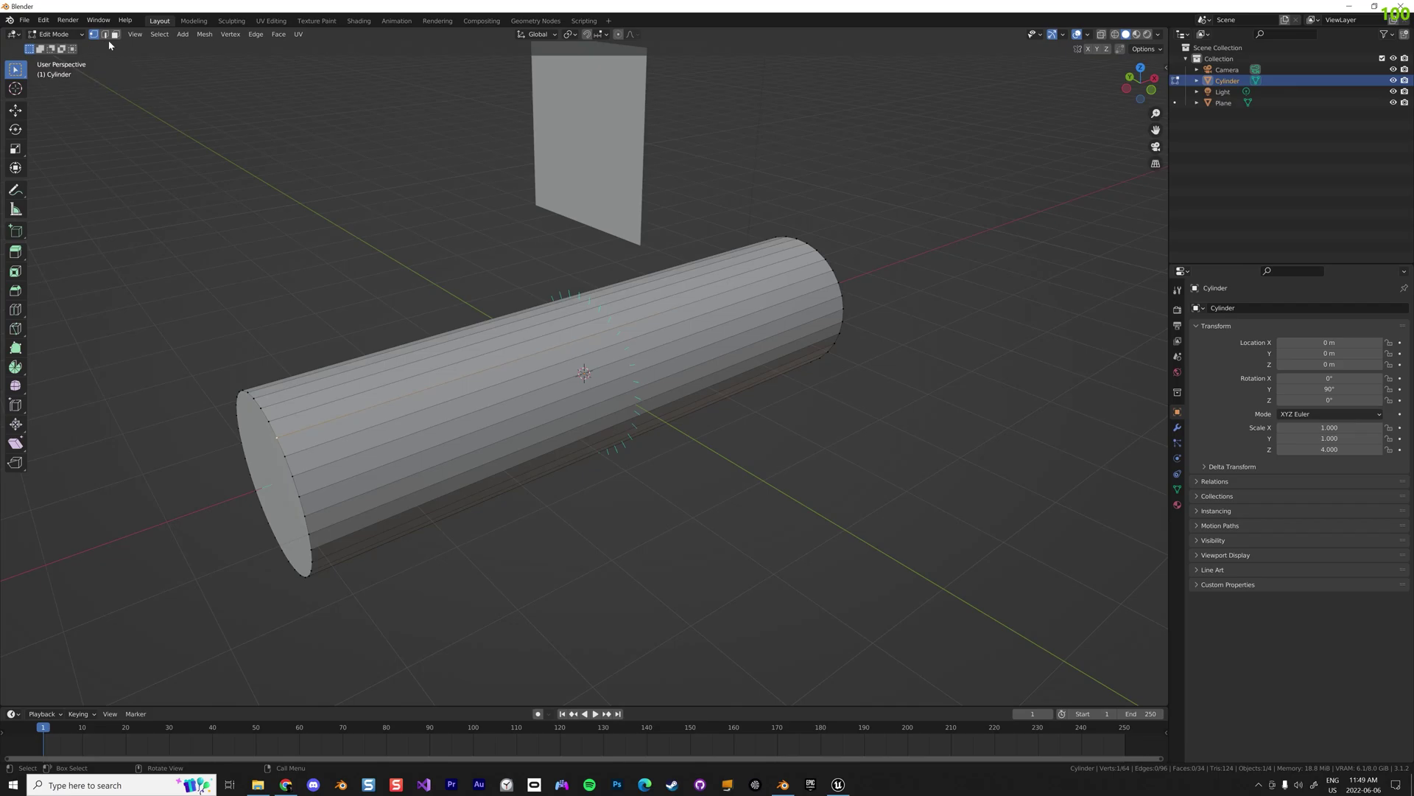
left_click(263, 456)
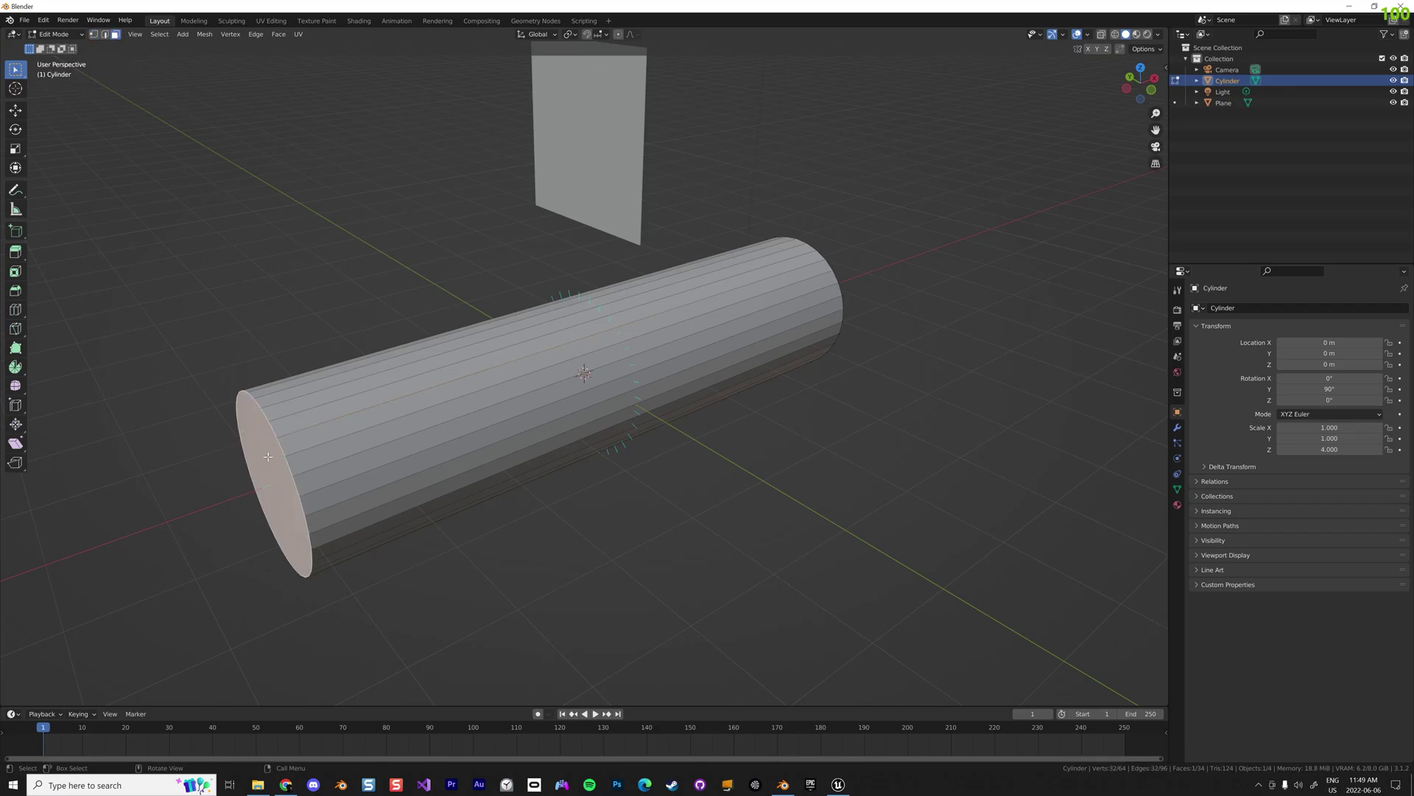
left_click(204, 36)
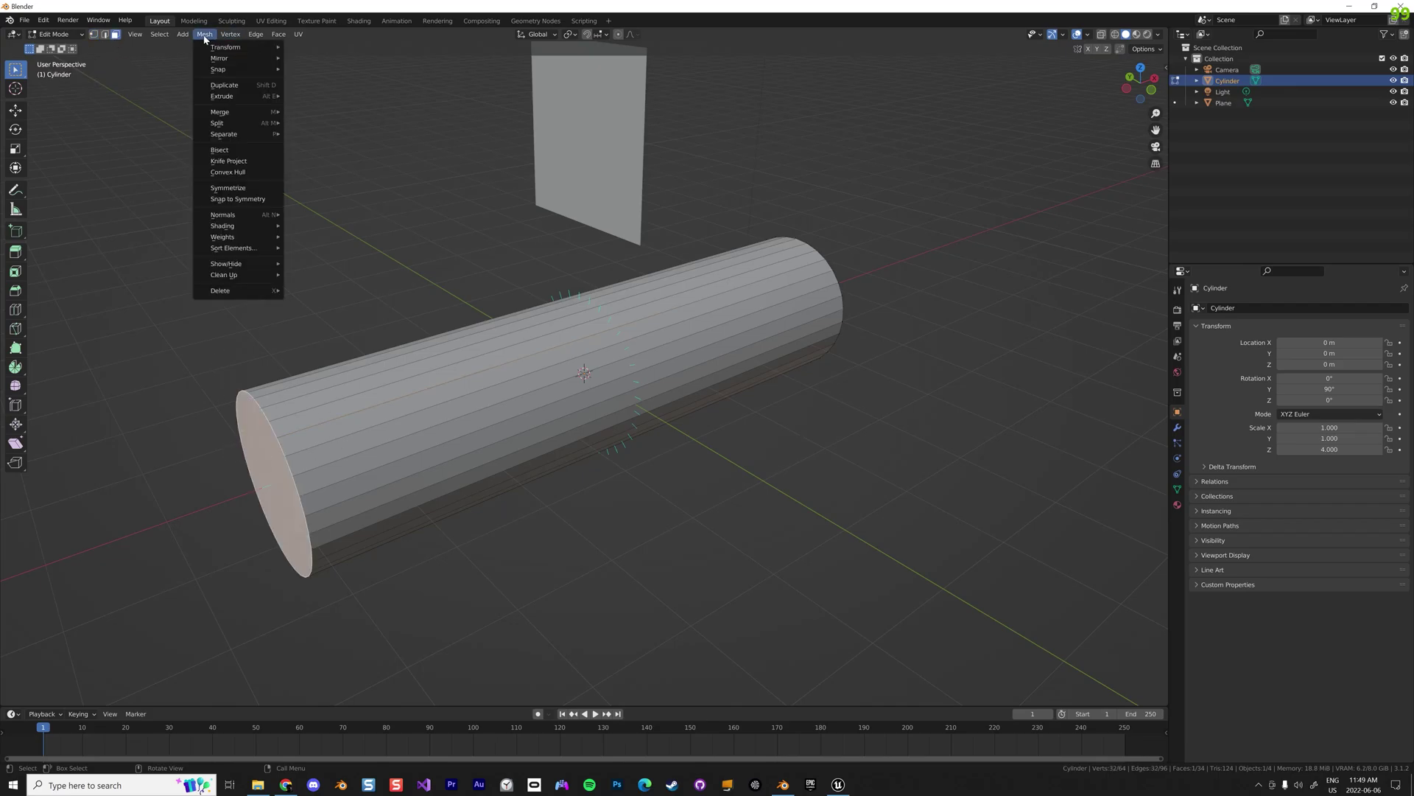
mouse_move(254, 215)
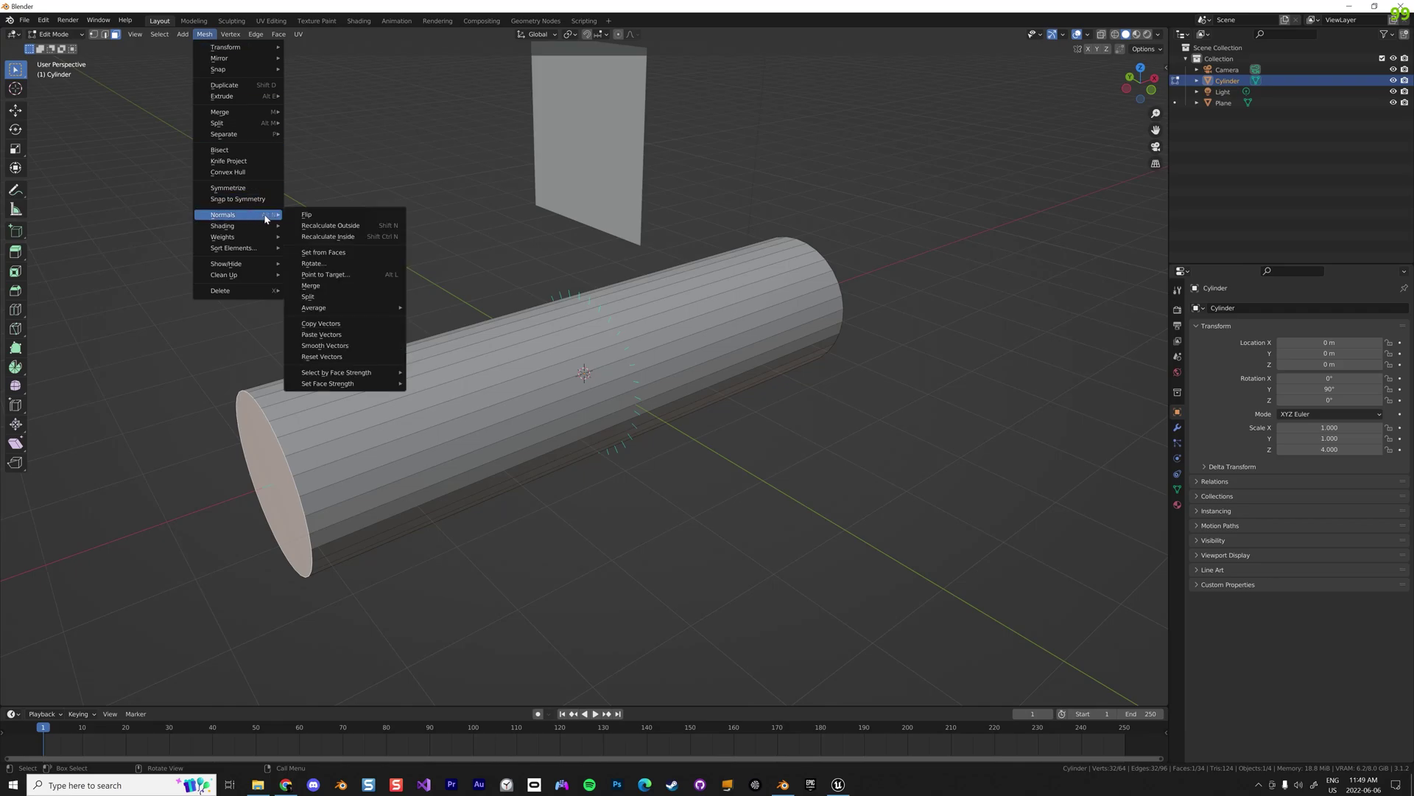
left_click(311, 216)
Subdivide the selected end cap of the cylinder.
middle_click_drag(311, 484, 236, 453)
key("Up")
key("KP_8")
key("KP_8")
middle_click_drag(397, 394, 328, 355)
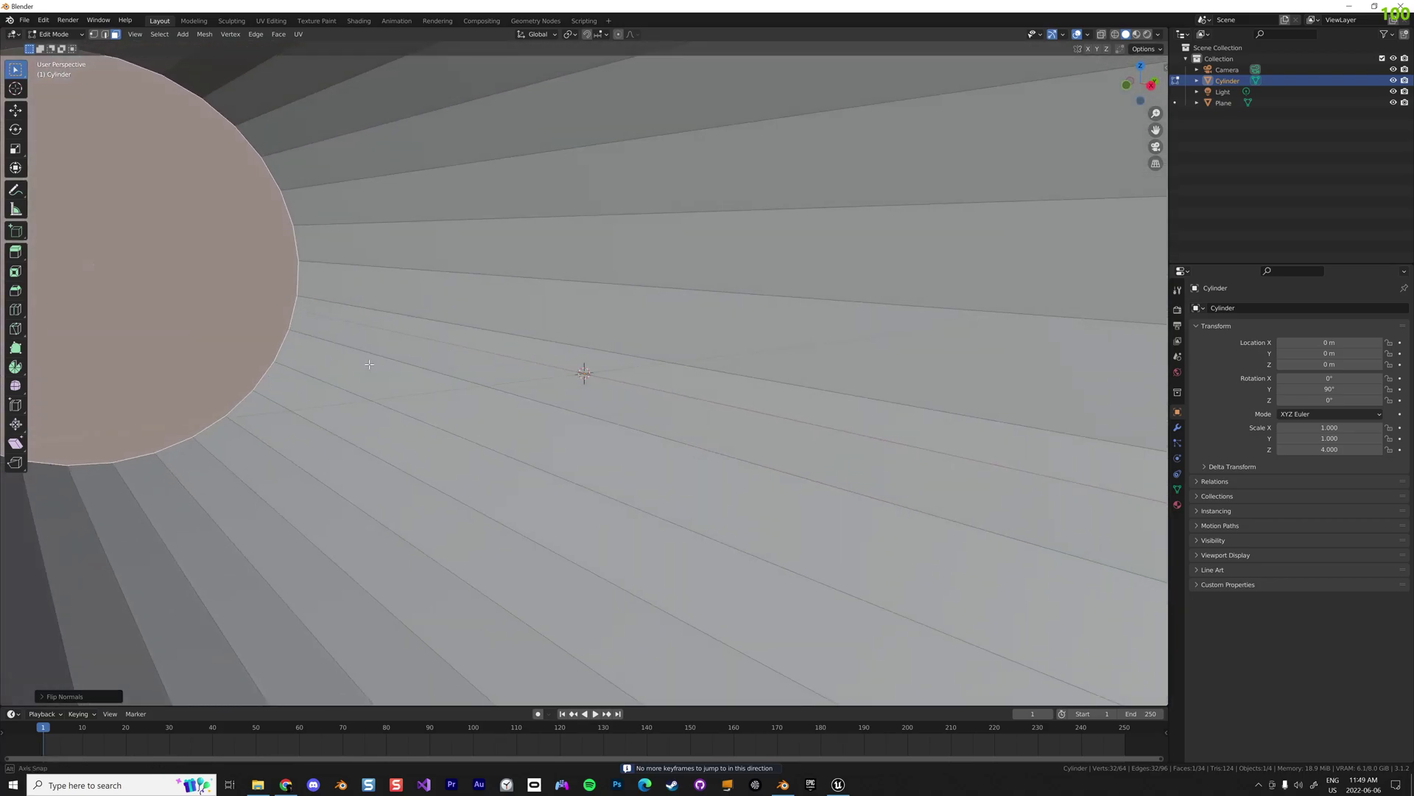
right_click(232, 302)
mouse_move(339, 273)
middle_mouse_down()
mouse_move(373, 277)
mouse_move(350, 296)
mouse_move(368, 294)
mouse_move(322, 290)
mouse_move(334, 294)
middle_mouse_up()
right_click(324, 279)
left_click(324, 278)
key("Left")
right_click(344, 357)
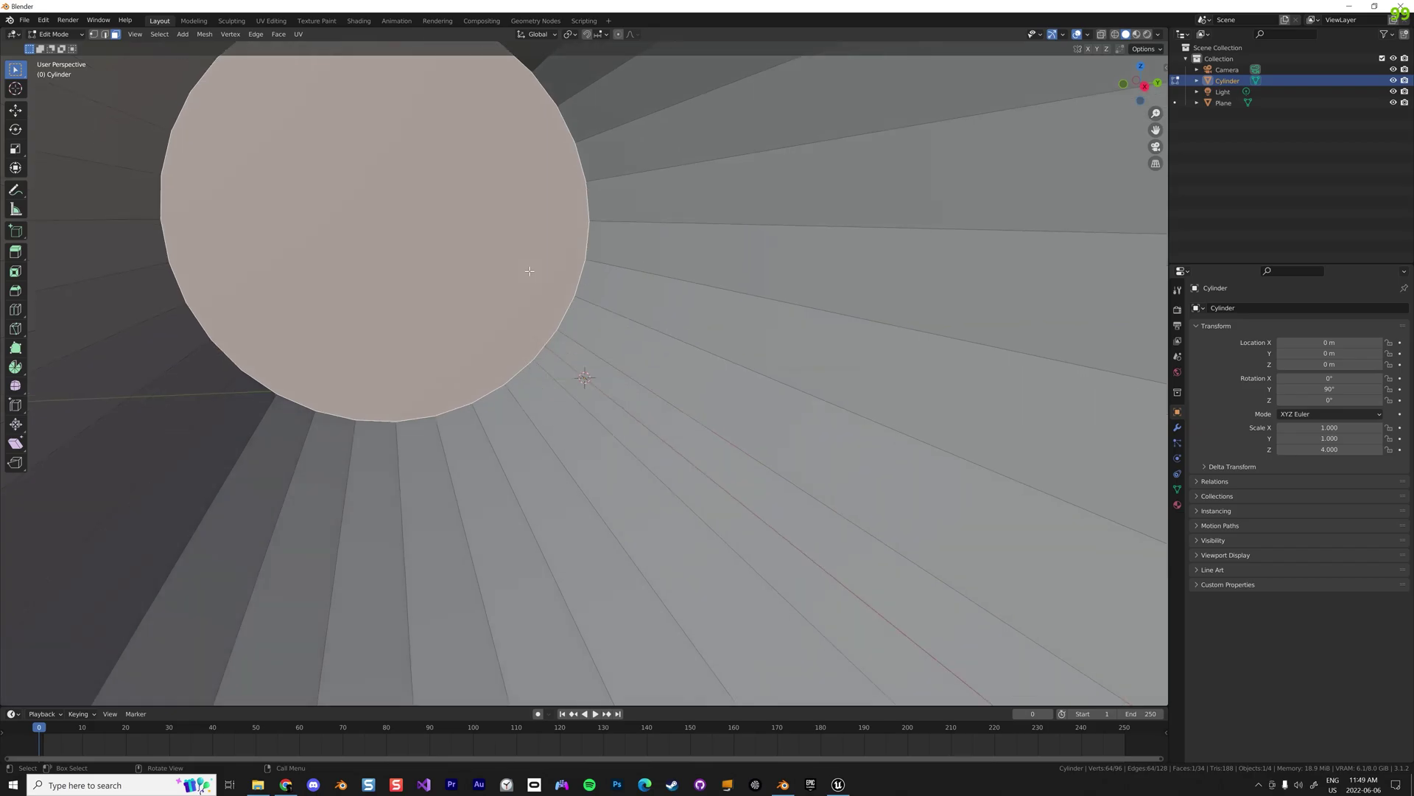
Examine the cylinder's interior from several angles, ending with the whole cylinder in front orthographic view.
key("KP_Decimal")
key("KP_8")
key("KP_8")
key("KP_8")
key("KP_8")
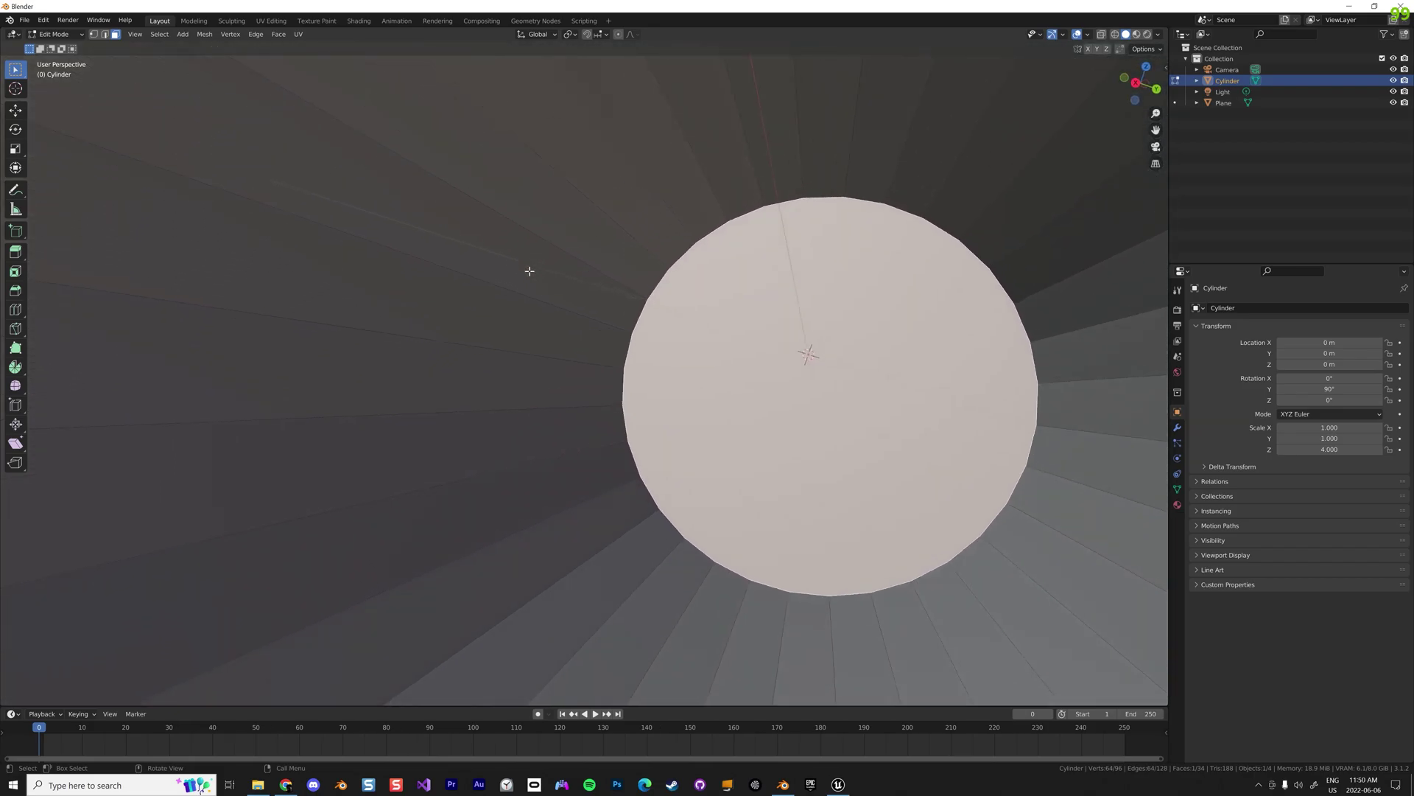
key("KP_4")
key("KP_4")
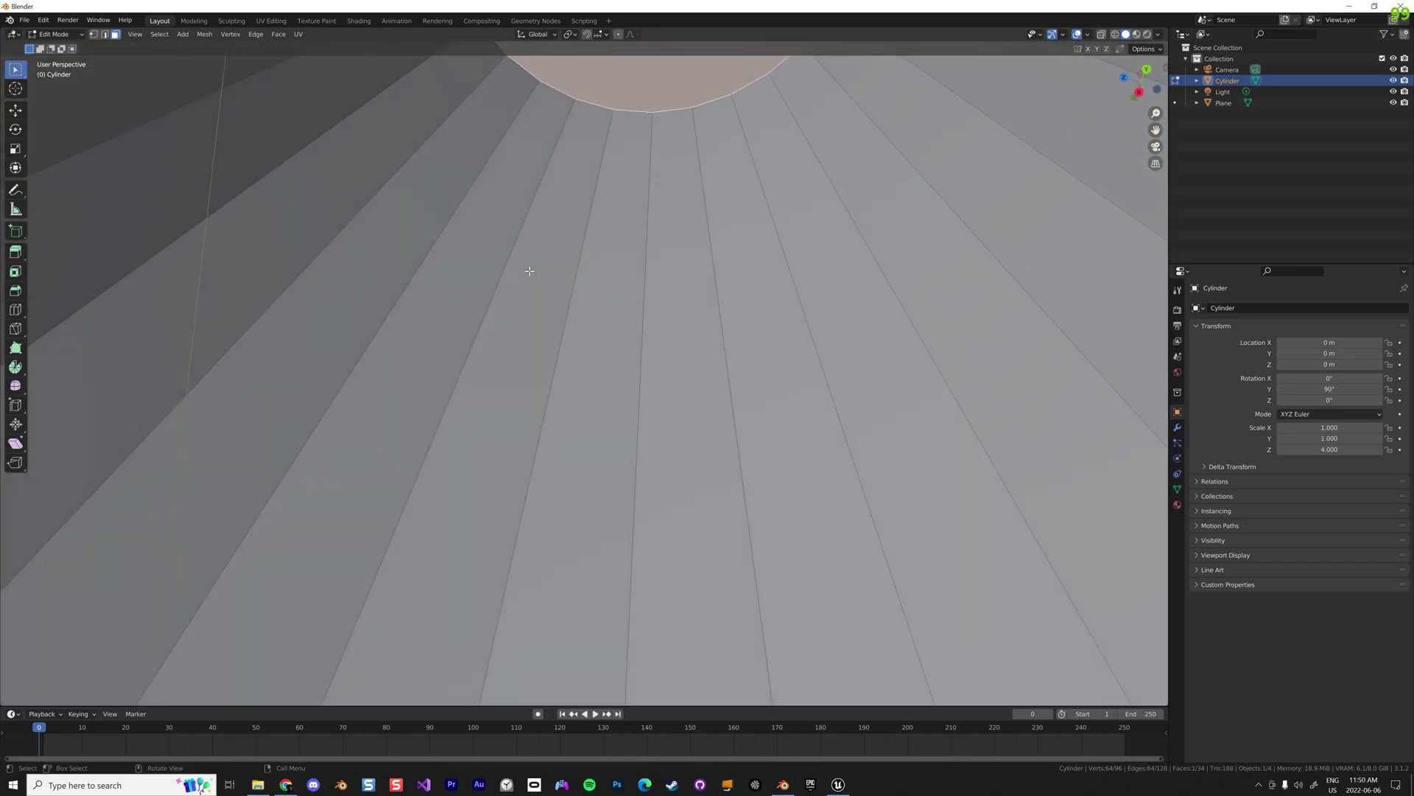
key("KP_1")
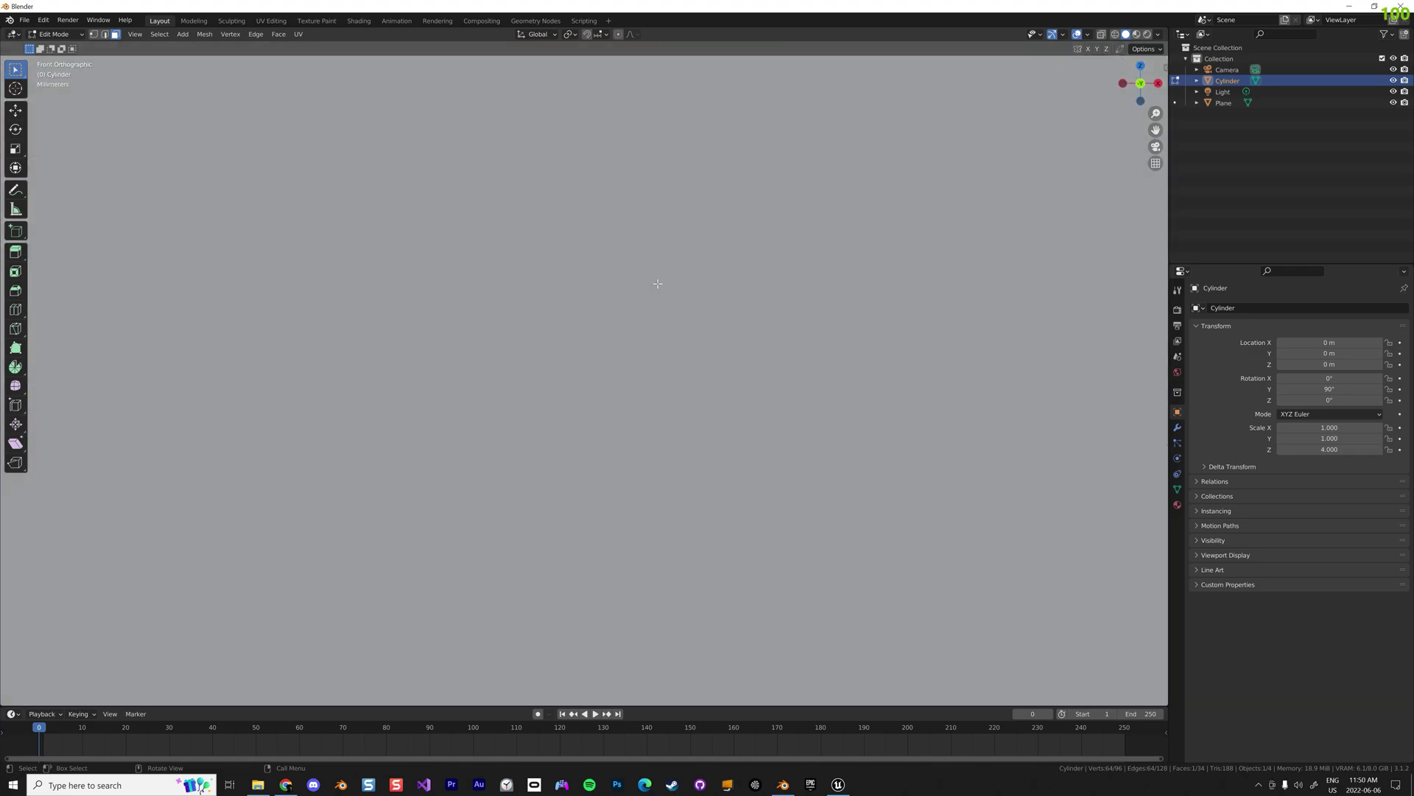
scroll(561, 238, "down", 10)
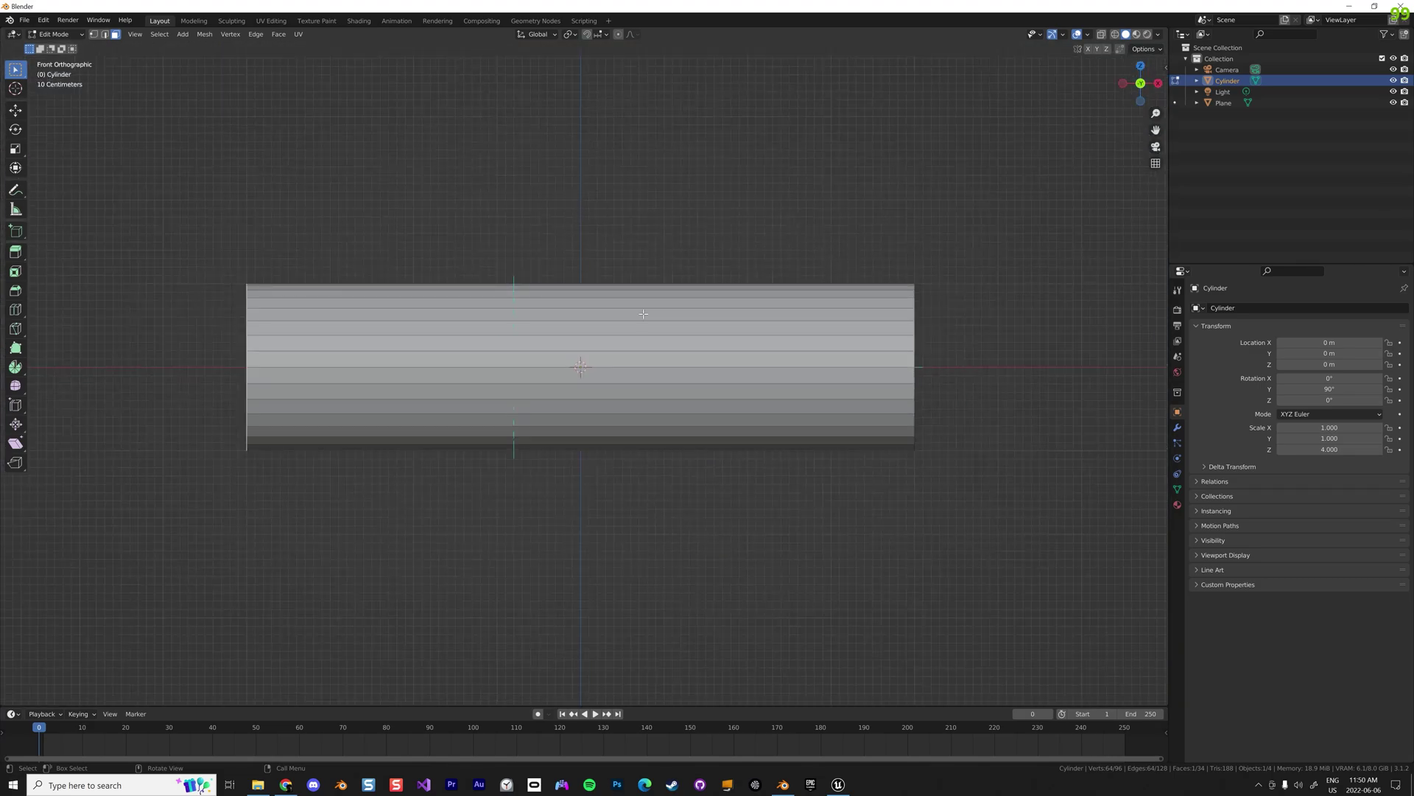
Select all linked cylinder faces, exclude both end caps and one long side strip, and flip the selected faces' normals.
left_click(643, 313)
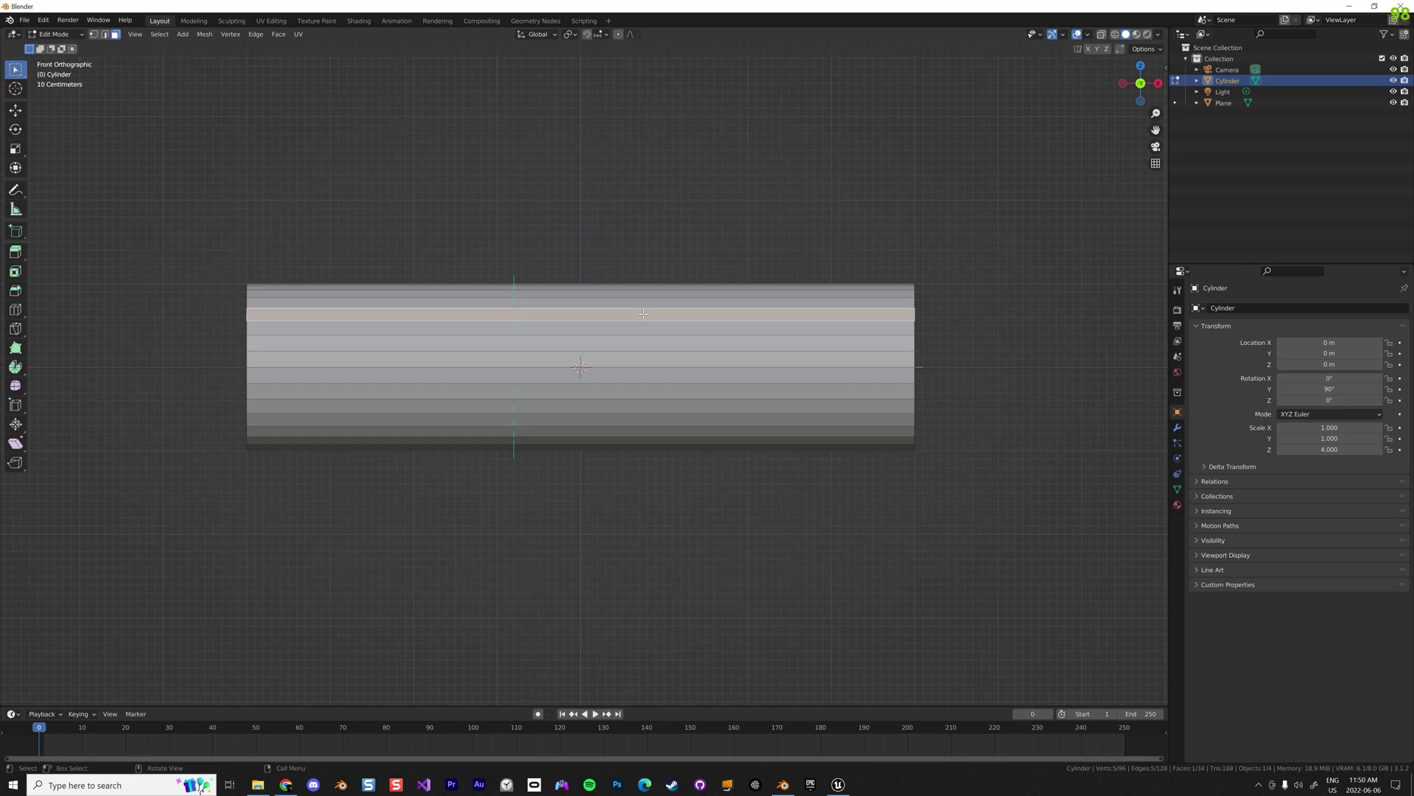
key("ctrl+l")
middle_click_drag(644, 314, 318, 354)
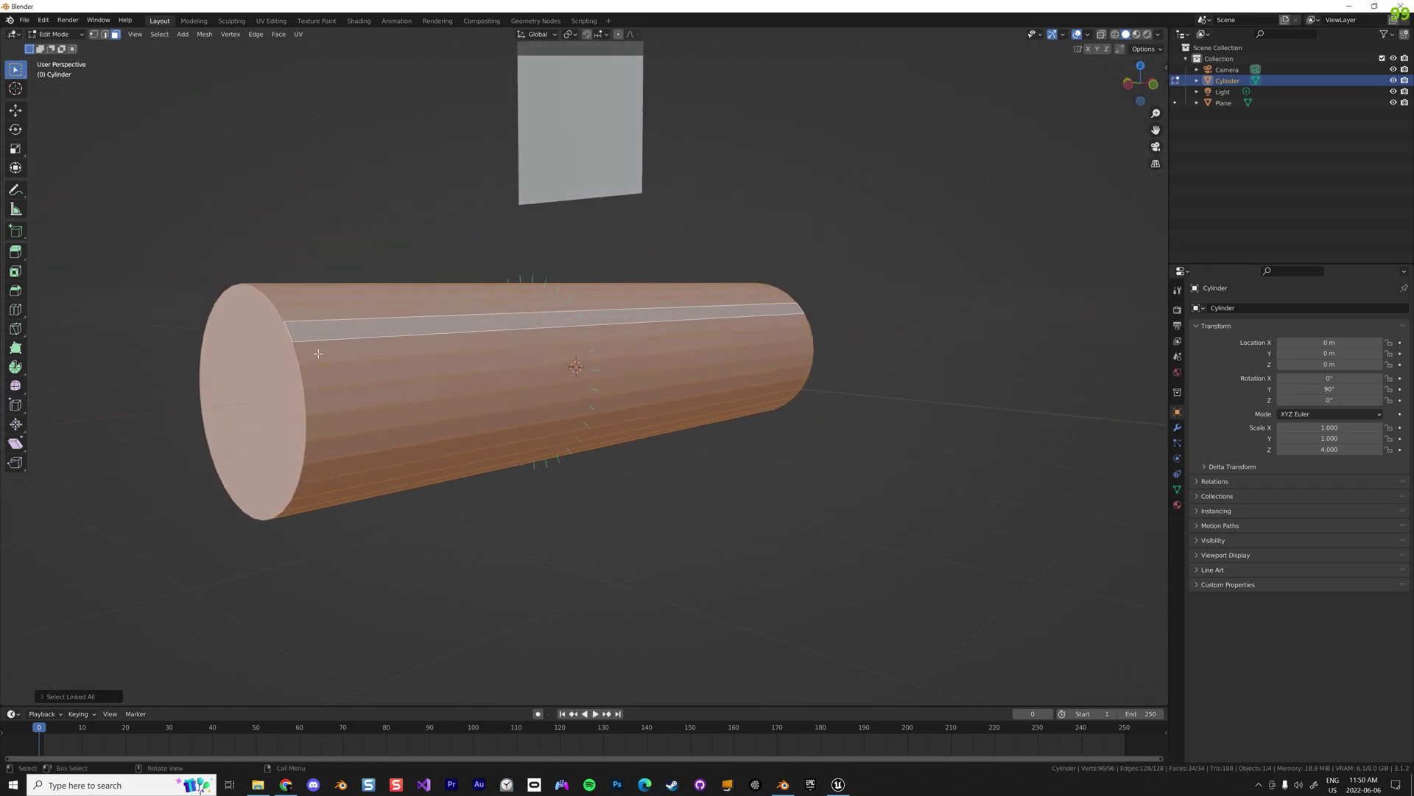
left_click(273, 376, "ctrl")
middle_click_drag(710, 310, 609, 340)
left_click(859, 440, "ctrl")
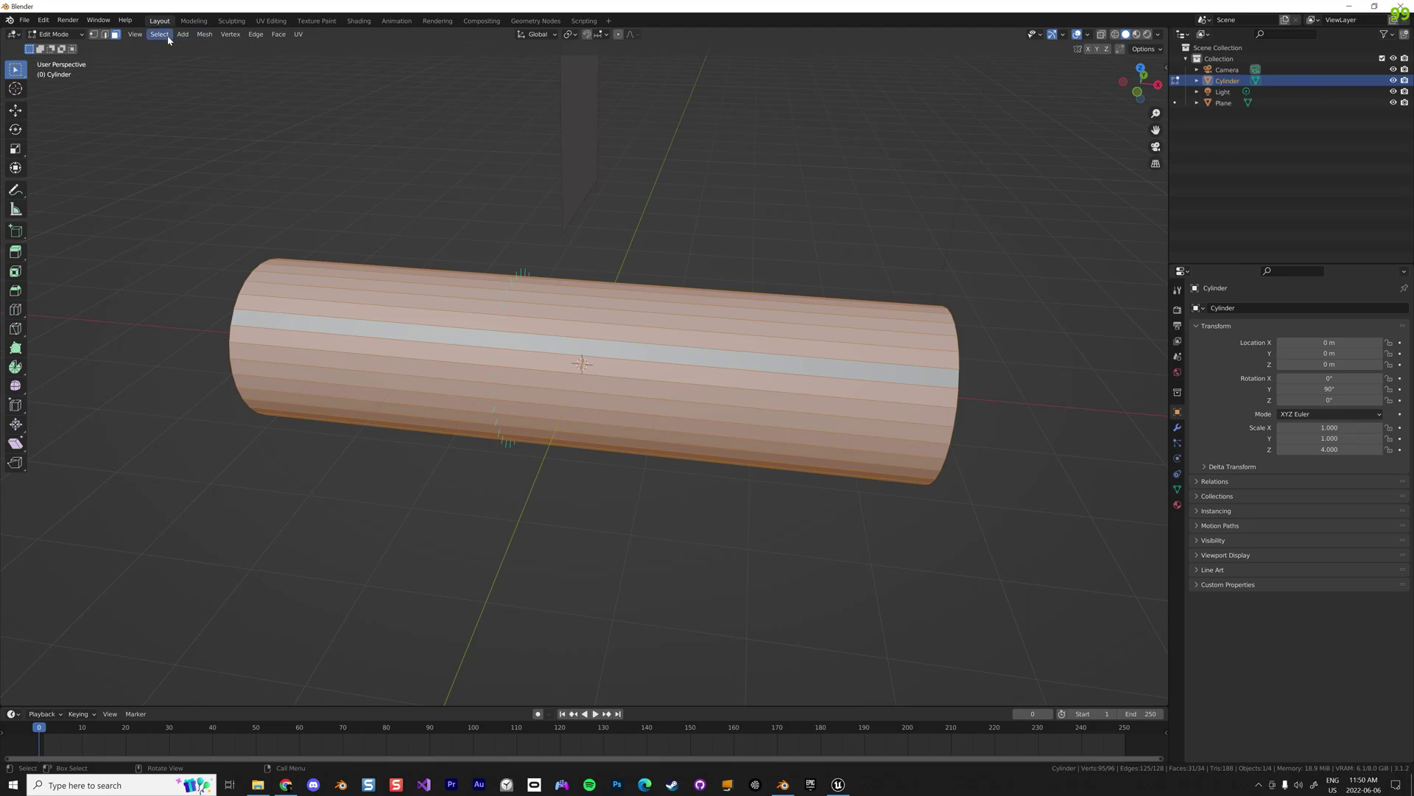
left_click(206, 34)
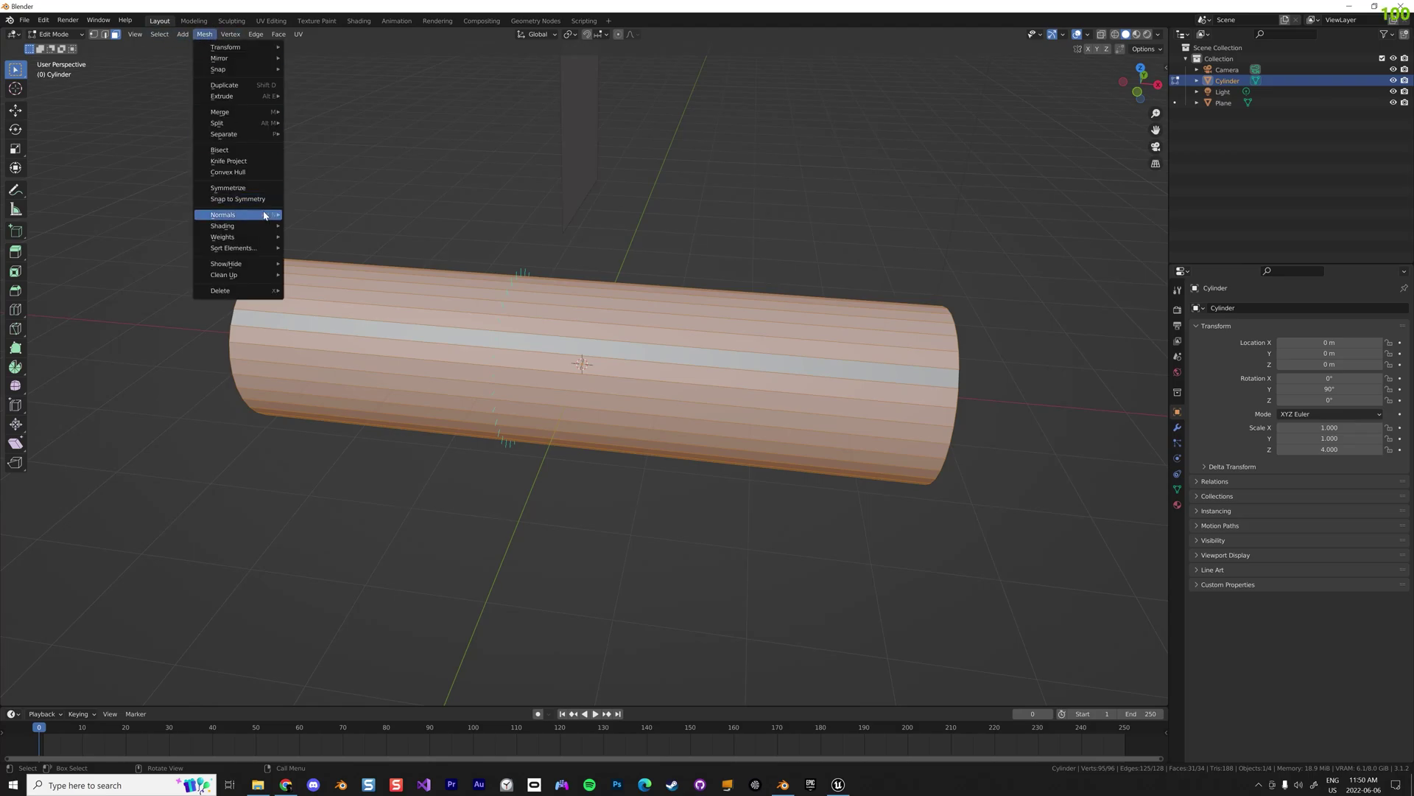
left_click(309, 215)
middle_click_drag(818, 284, 730, 255)
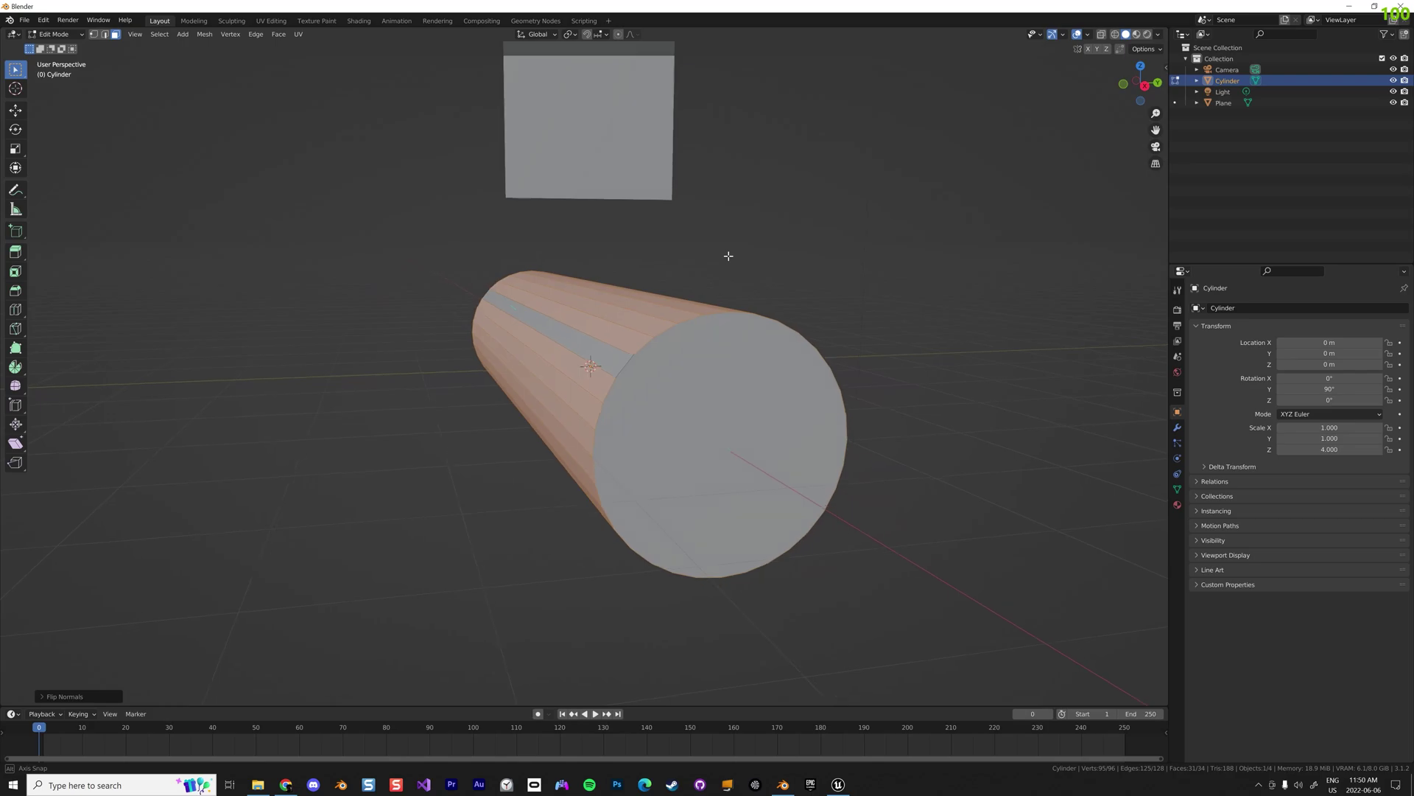
Flip the normal of the single side strip left out of the previous flip, and clear the selection.
left_click(881, 290)
left_click(580, 336)
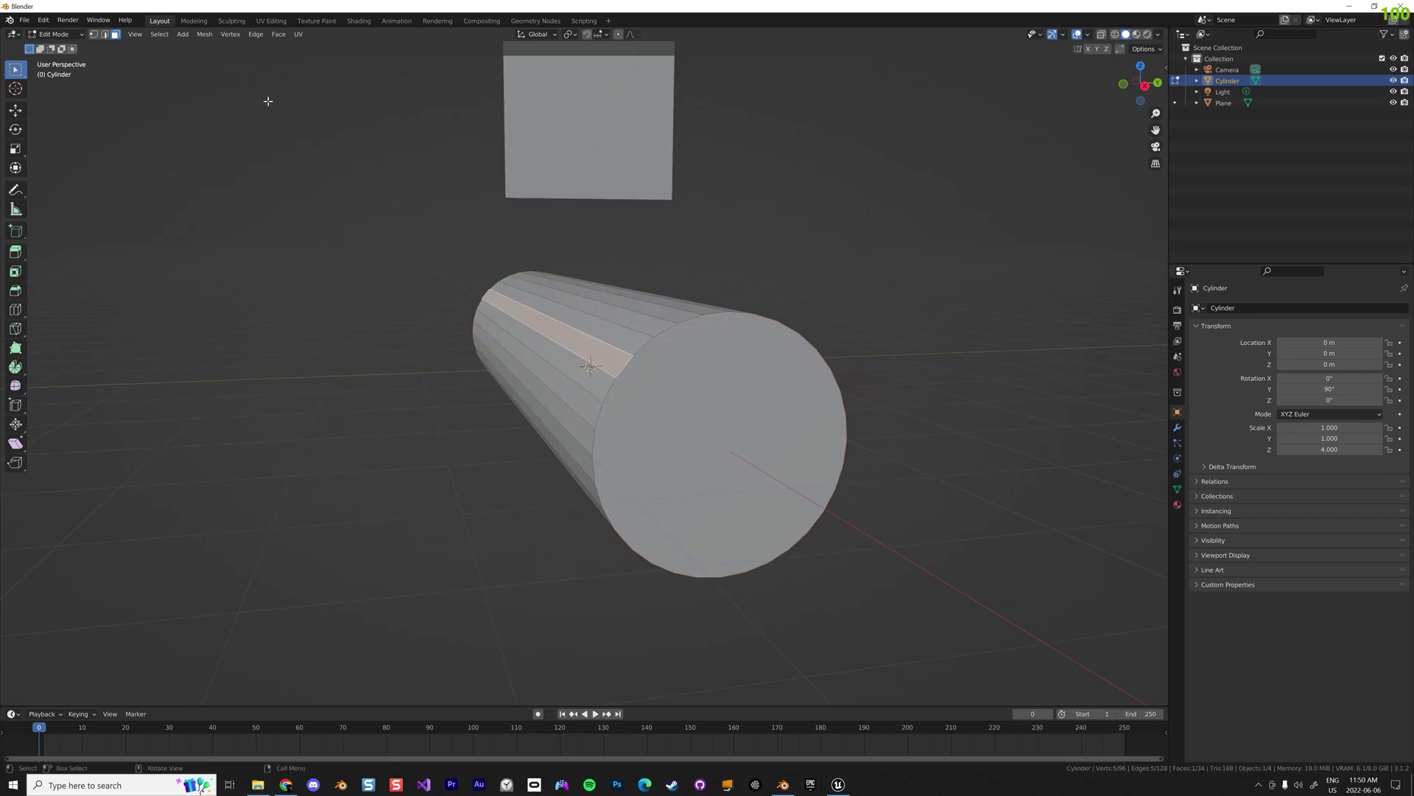
left_click(205, 34)
mouse_move(237, 215)
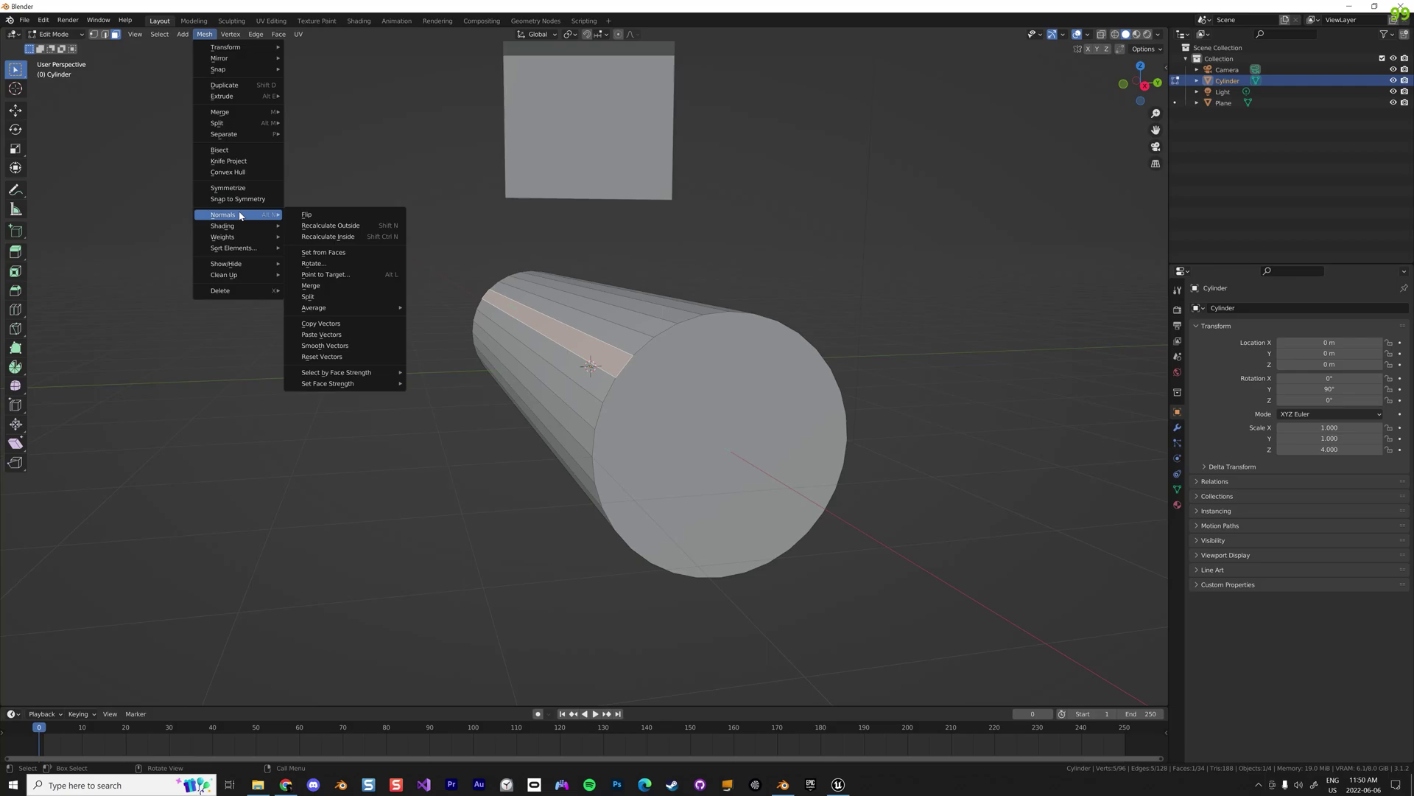
left_click(353, 216)
left_click(847, 288)
Examine the face normals inside the cylinder, and bring the whole cylinder back into view with nothing selected.
mouse_move(842, 287)
middle_mouse_down()
mouse_move(789, 246)
mouse_move(818, 277)
middle_mouse_up()
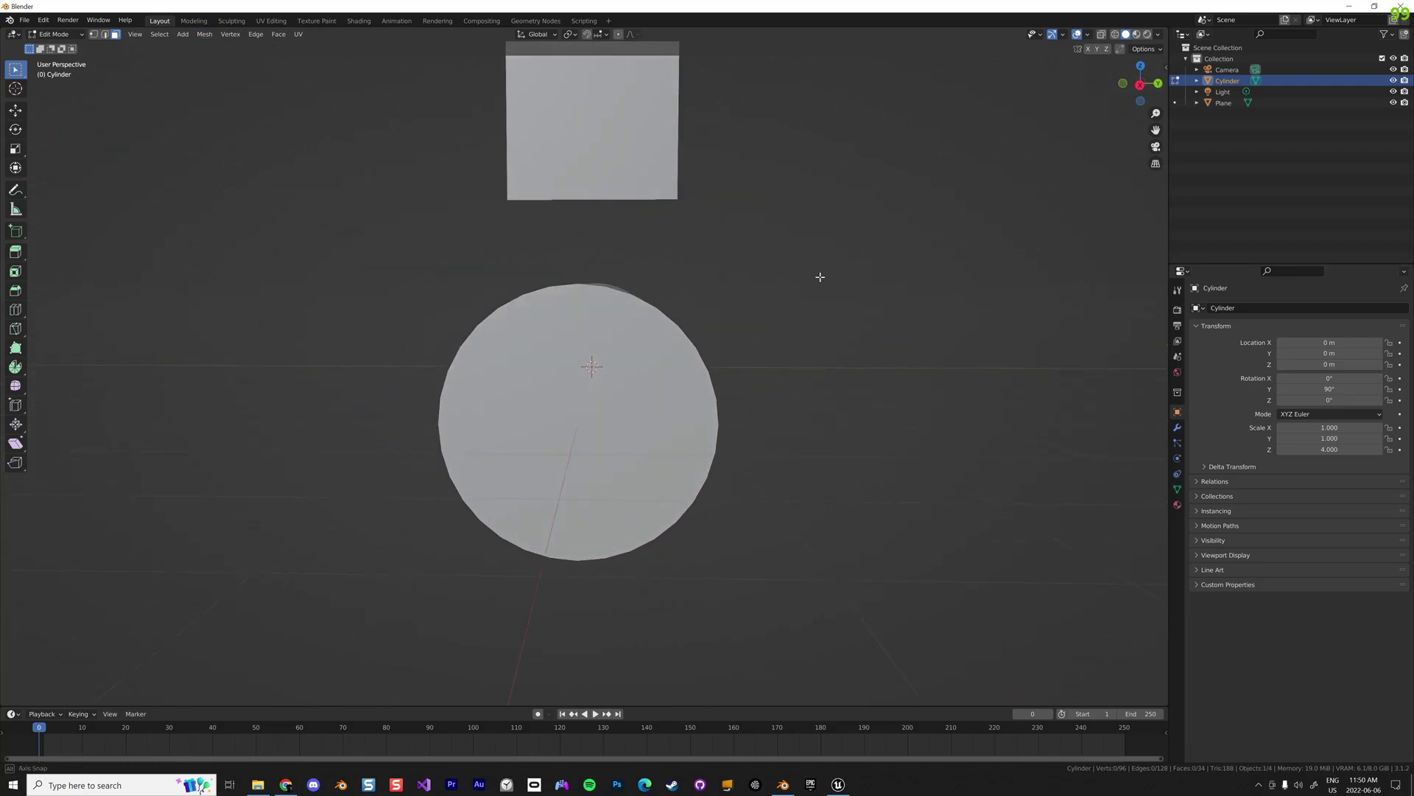
scroll(694, 384, "up", 4)
mouse_move(753, 367)
middle_mouse_down()
mouse_move(771, 325)
mouse_move(726, 319)
mouse_move(761, 363)
middle_mouse_up()
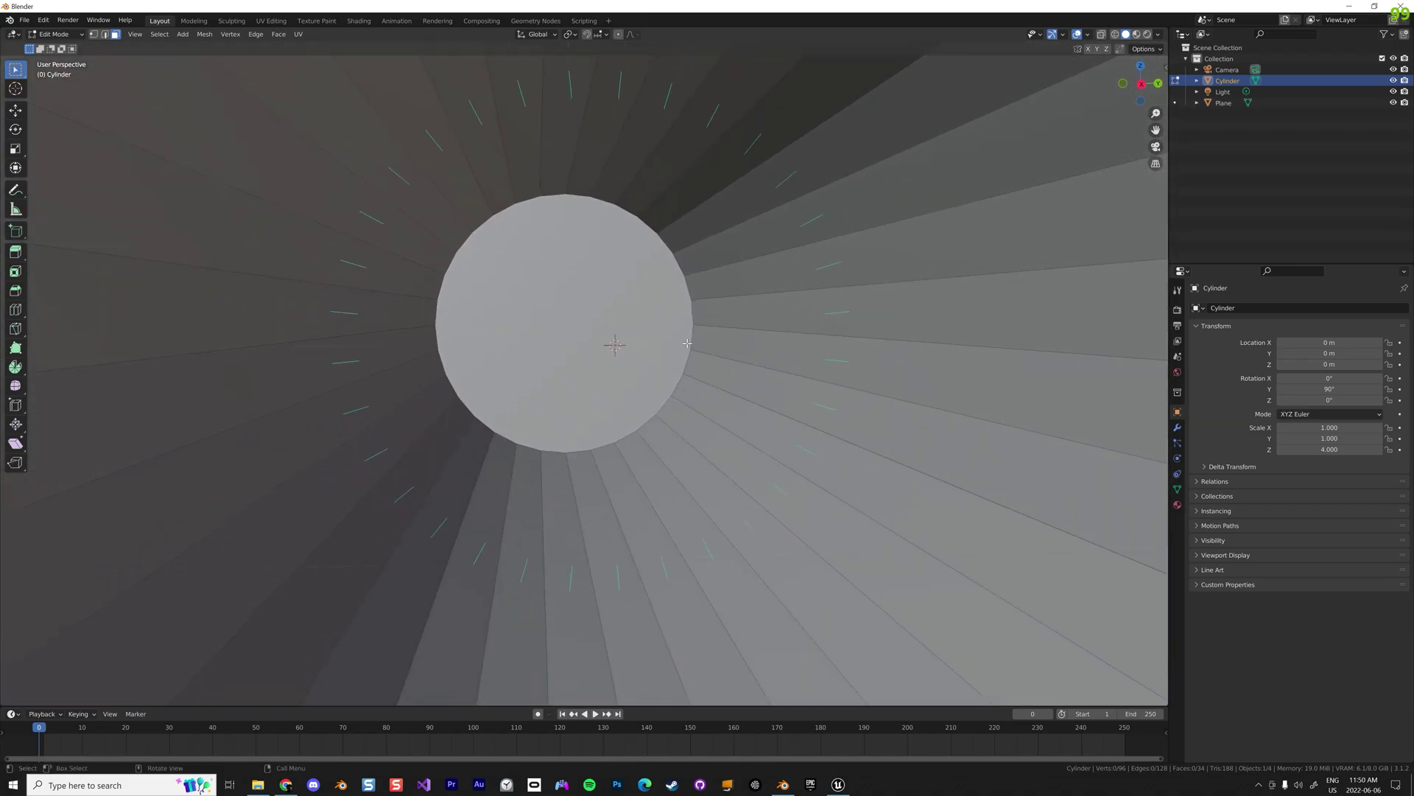
mouse_move(565, 329)
middle_mouse_down()
mouse_move(246, 104)
mouse_move(574, 323)
middle_mouse_up()
key("period")
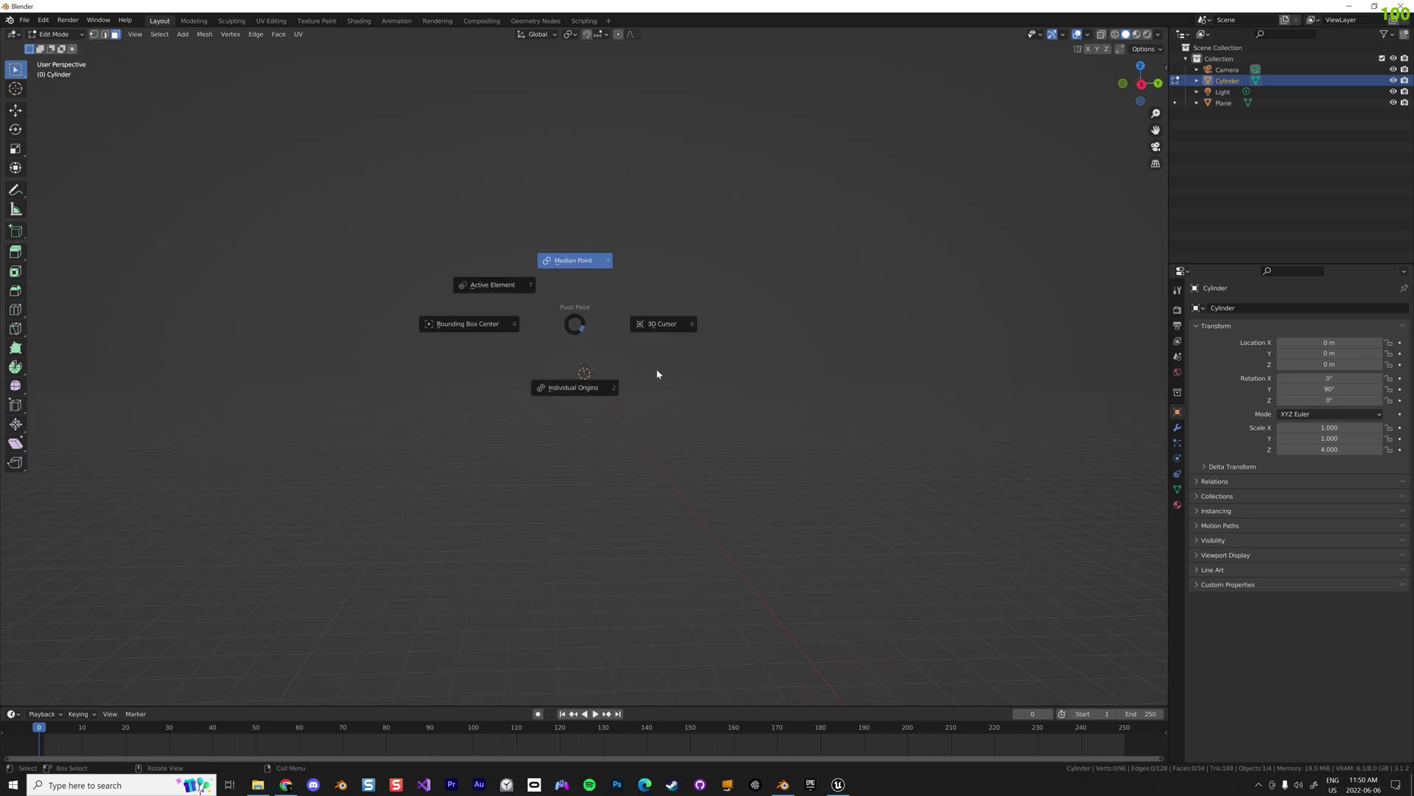
left_click(708, 389)
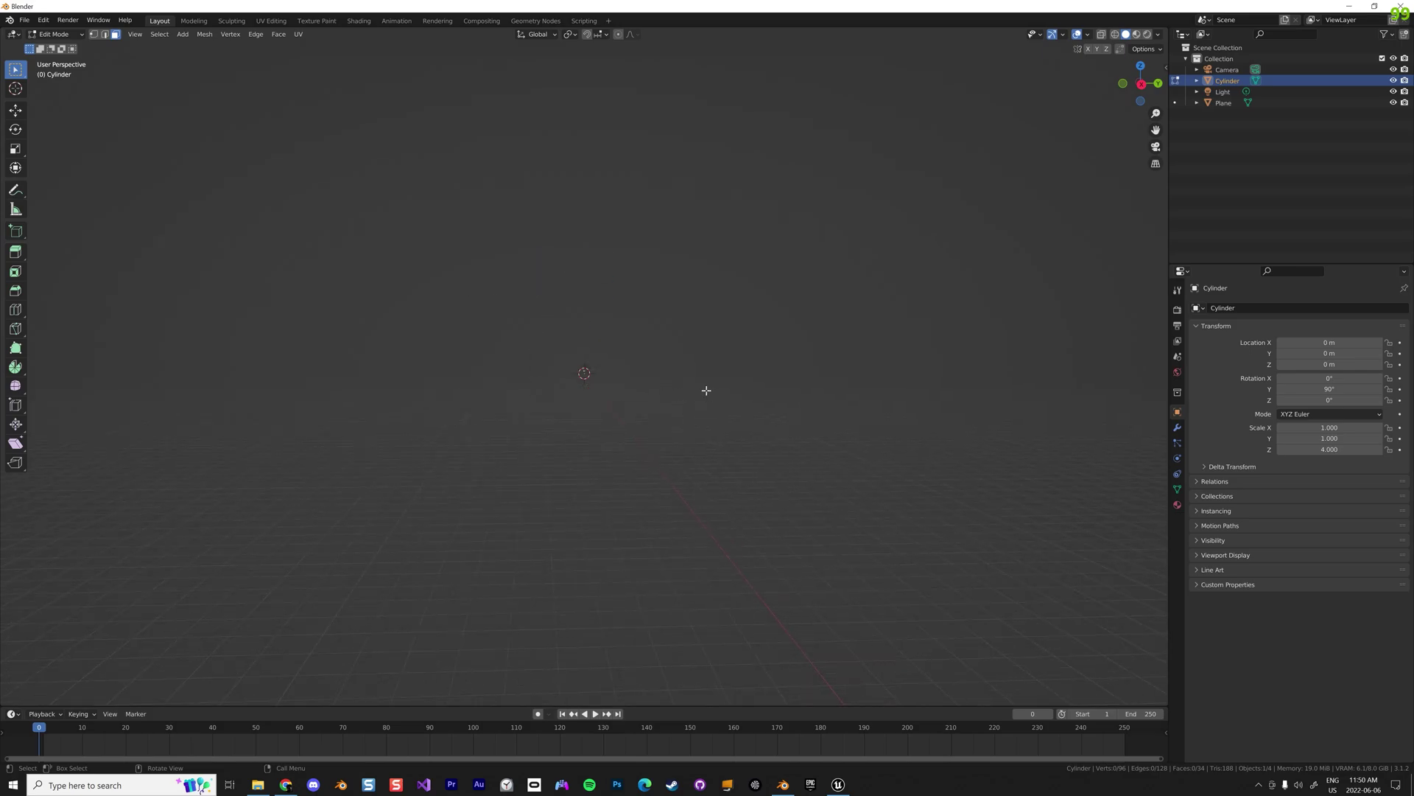
key("period")
left_click_drag(505, 294, 599, 387)
key("period")
left_click(724, 272)
key("KP_Decimal")
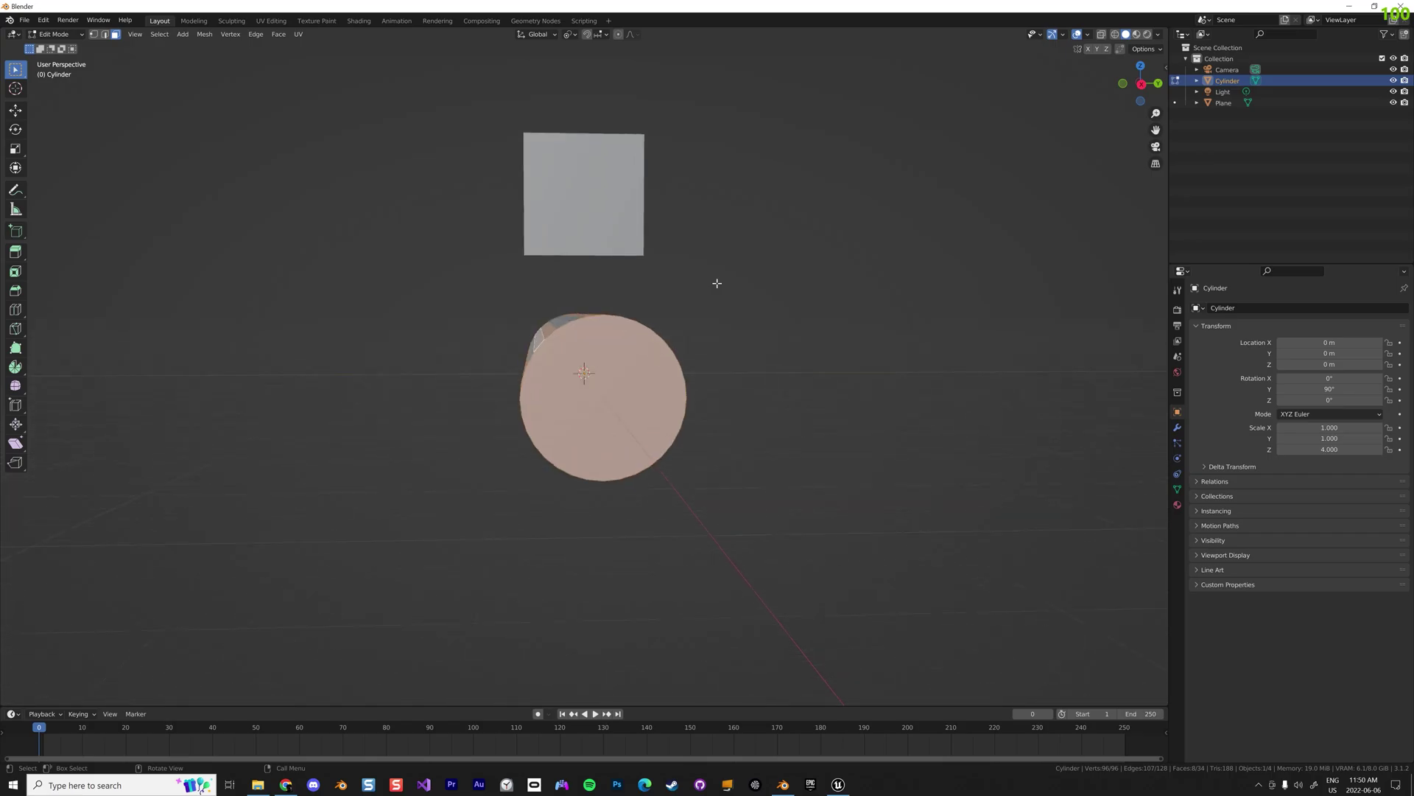
middle_click_drag(733, 307, 751, 294)
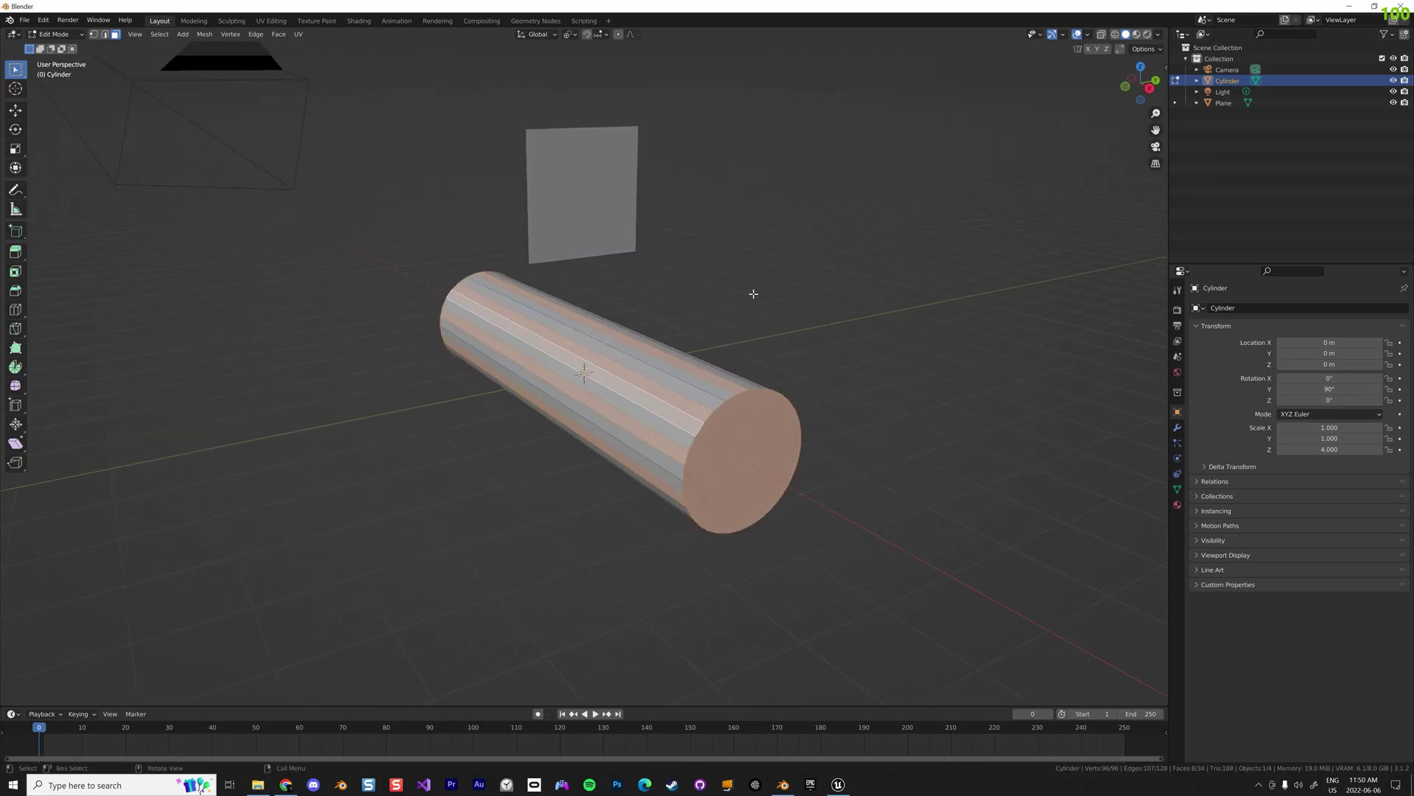
left_click(734, 299)
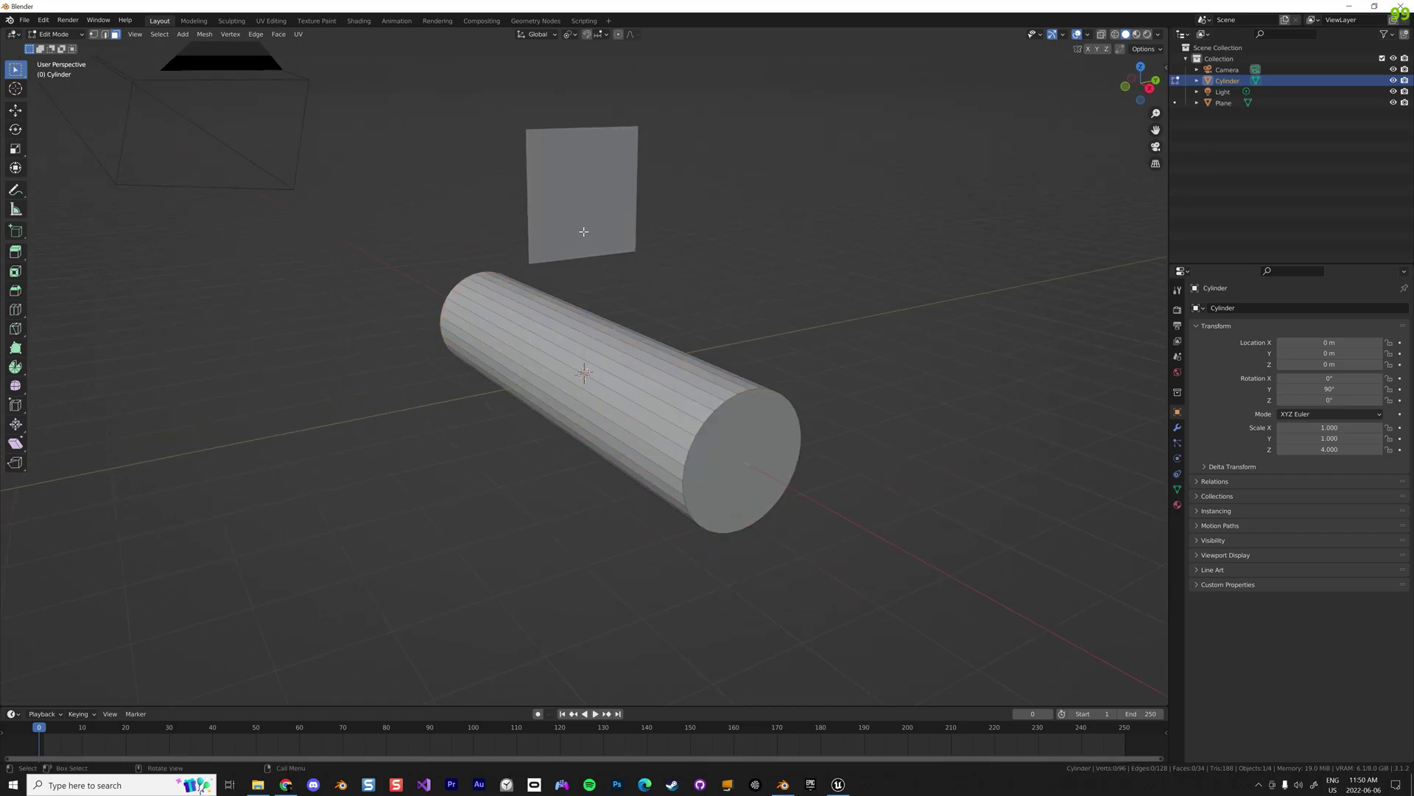
Leave the cylinder's Edit Mode and put the upright plane into Edit Mode.
key("Tab")
left_click(597, 204)
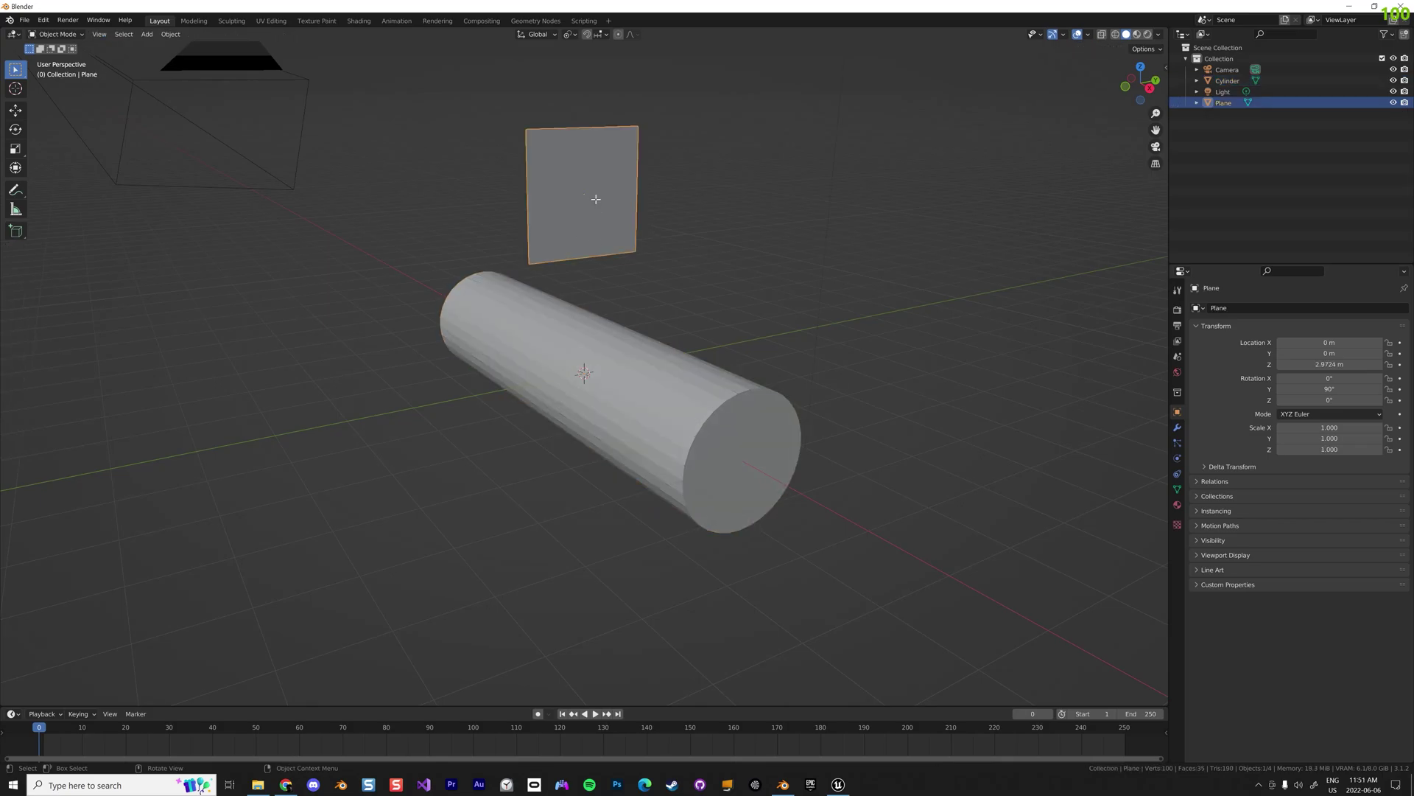
key("Tab")
middle_click_drag(632, 199, 715, 224)
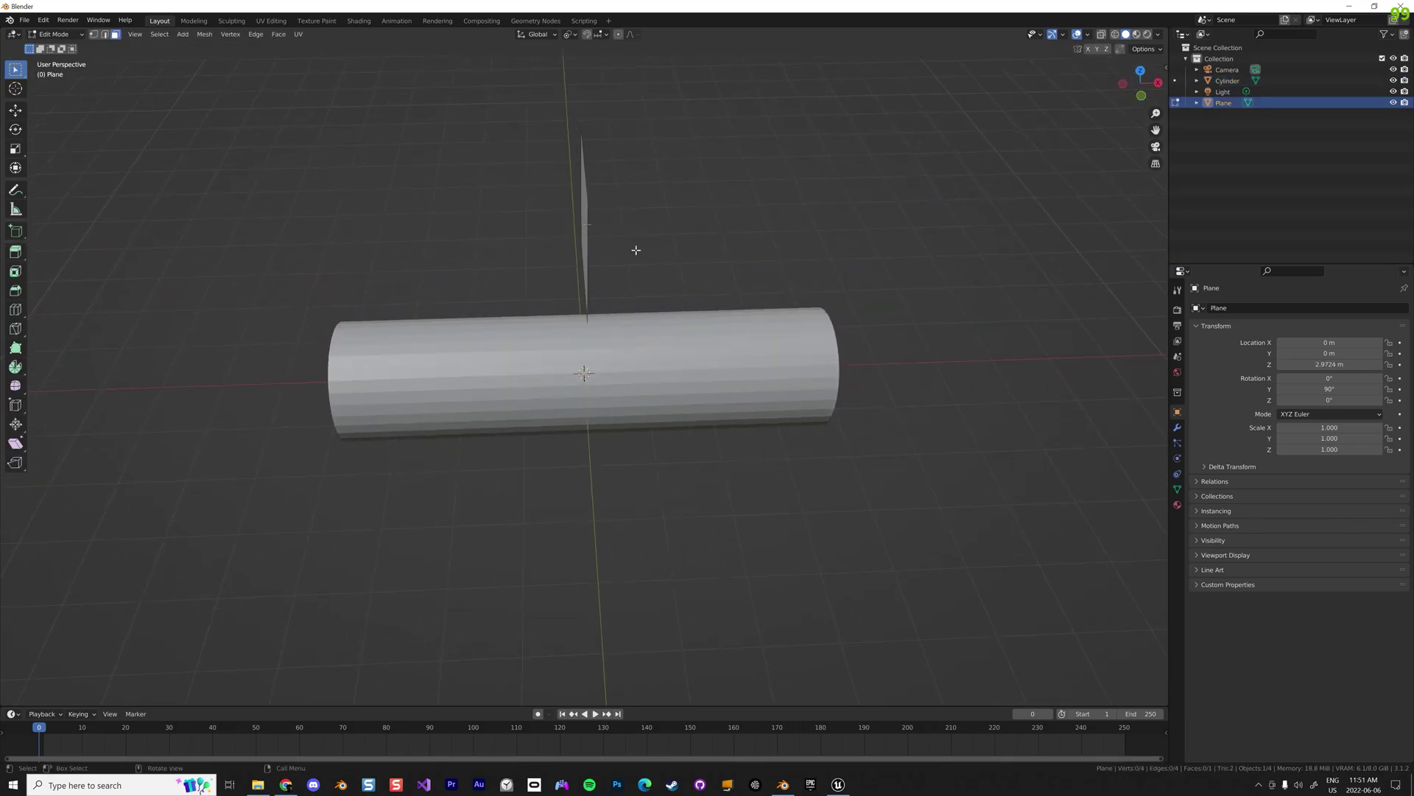
middle_click_drag(897, 272, 763, 255)
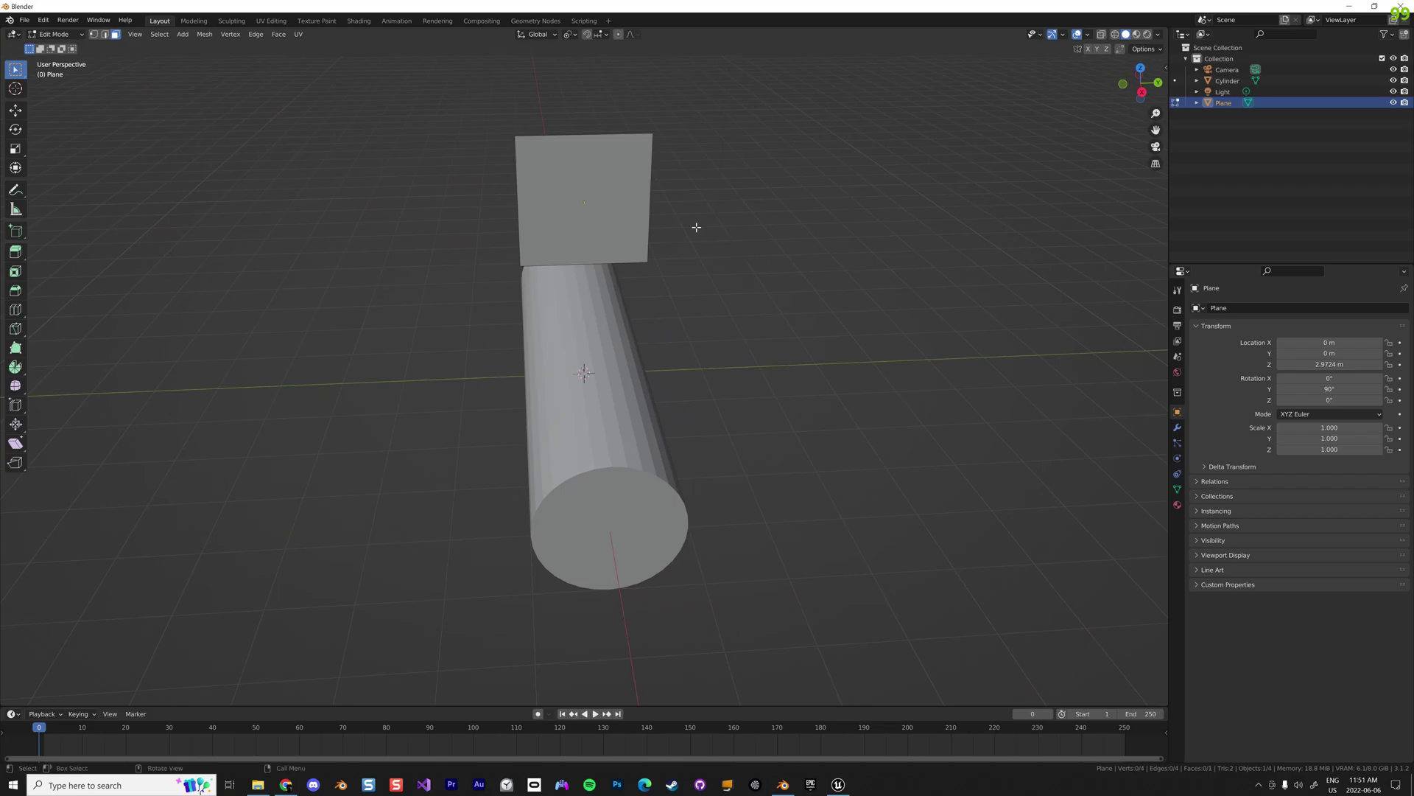
Move the upright plane's face straight down along the global Z axis so it cuts through the middle of the cylinder.
left_click(633, 199)
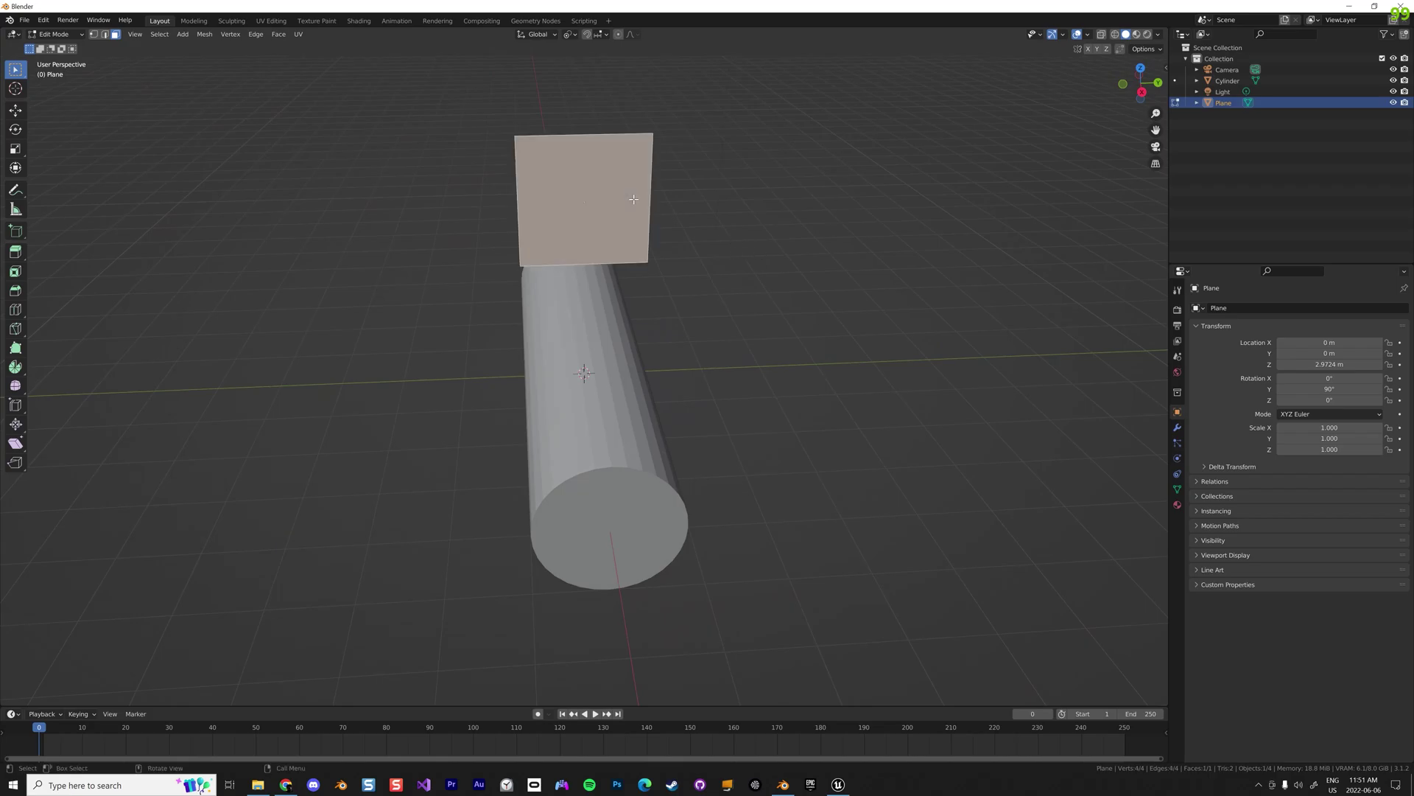
key("g")
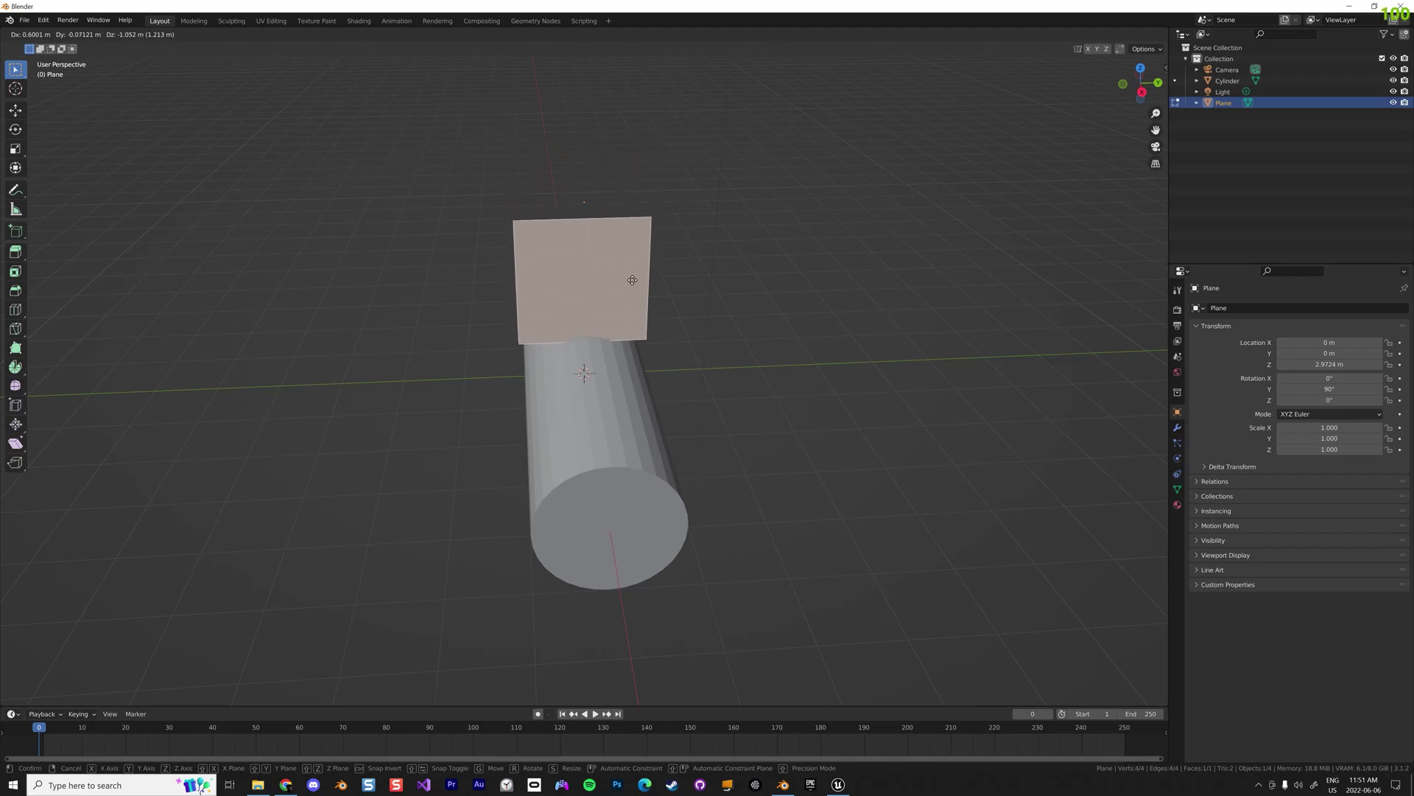
right_click(632, 280)
key("g")
key("z")
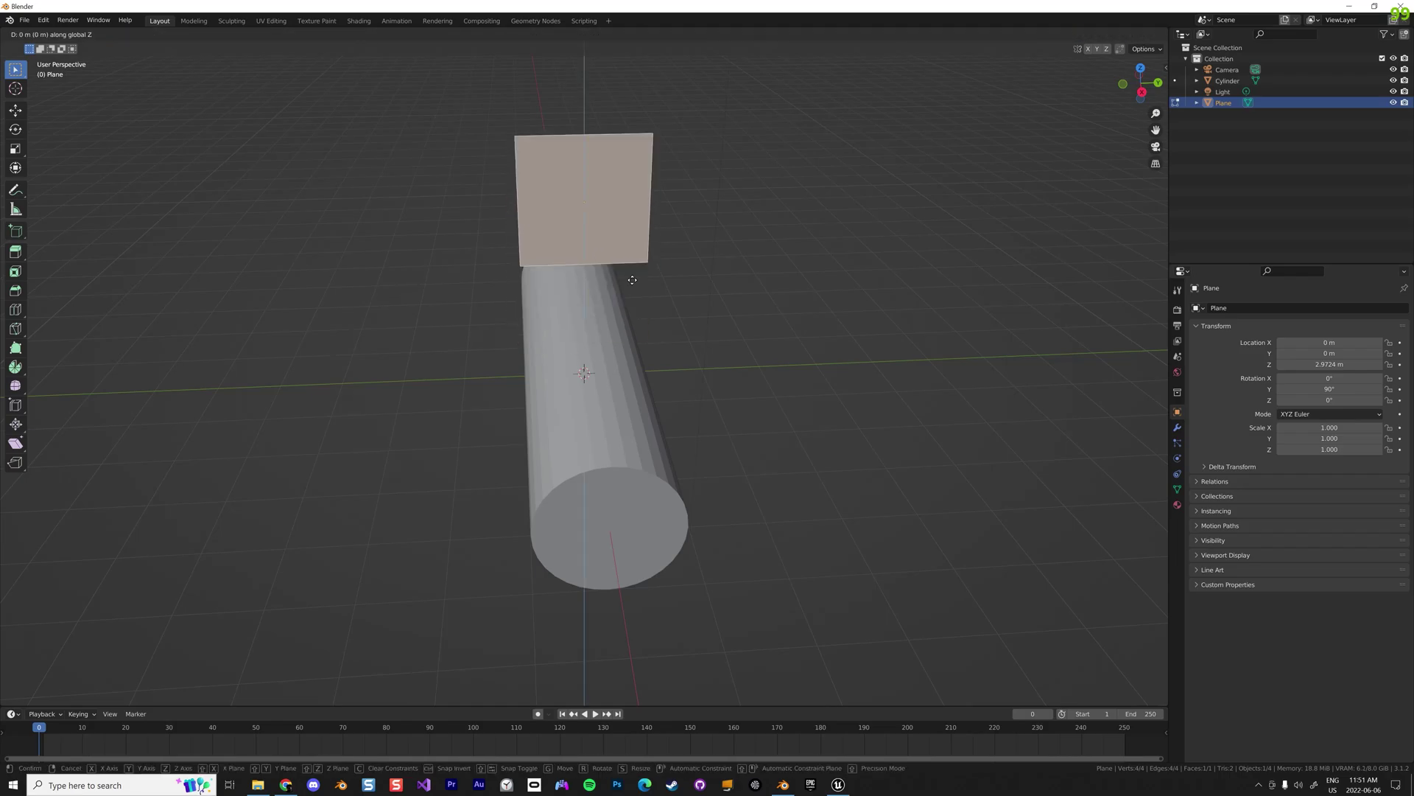
left_click(661, 451)
middle_click_drag(720, 397, 611, 411)
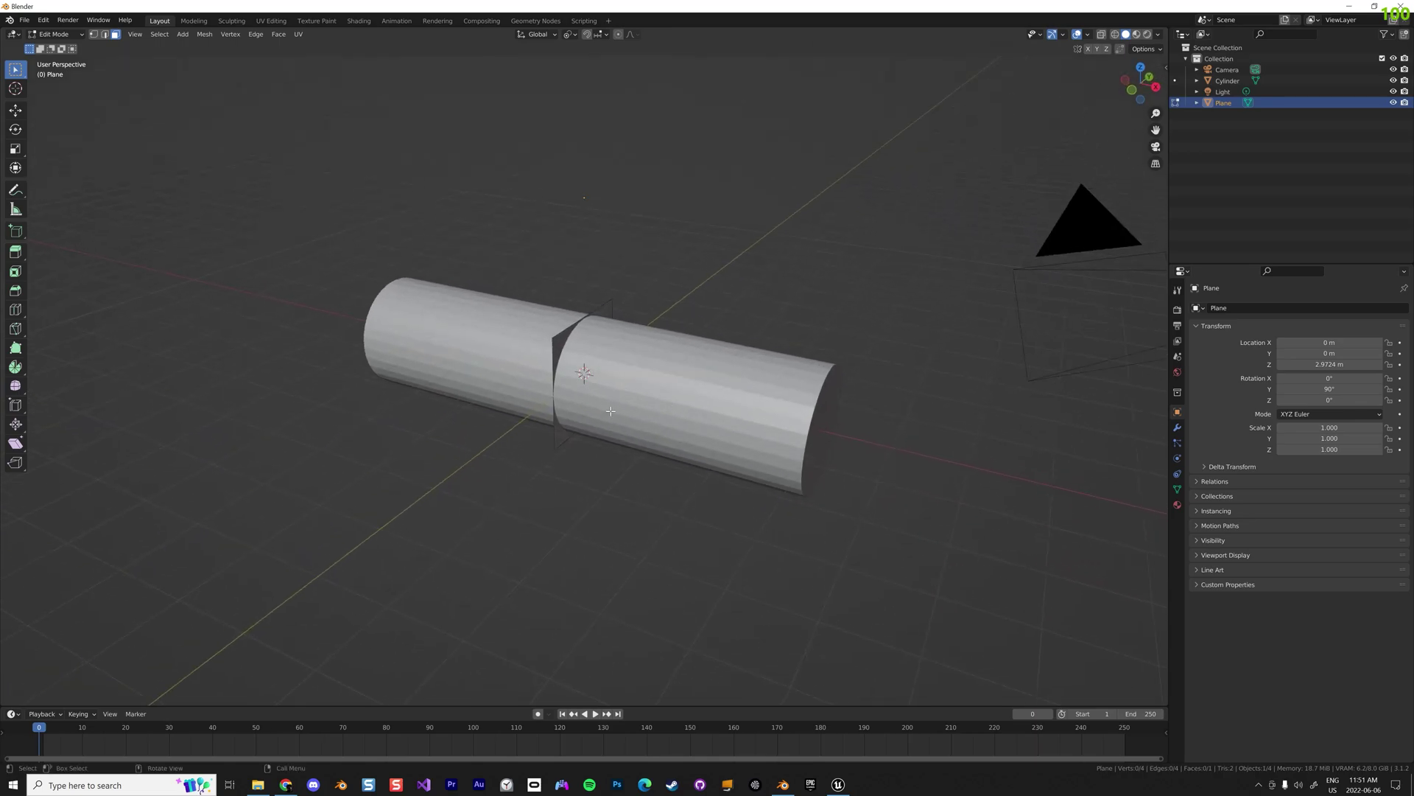
Copy the plane that cuts through the cylinder's middle, and switch from Edit Mode to Object Mode.
left_click(559, 345)
key("ctrl+c")
key("ctrl+v")
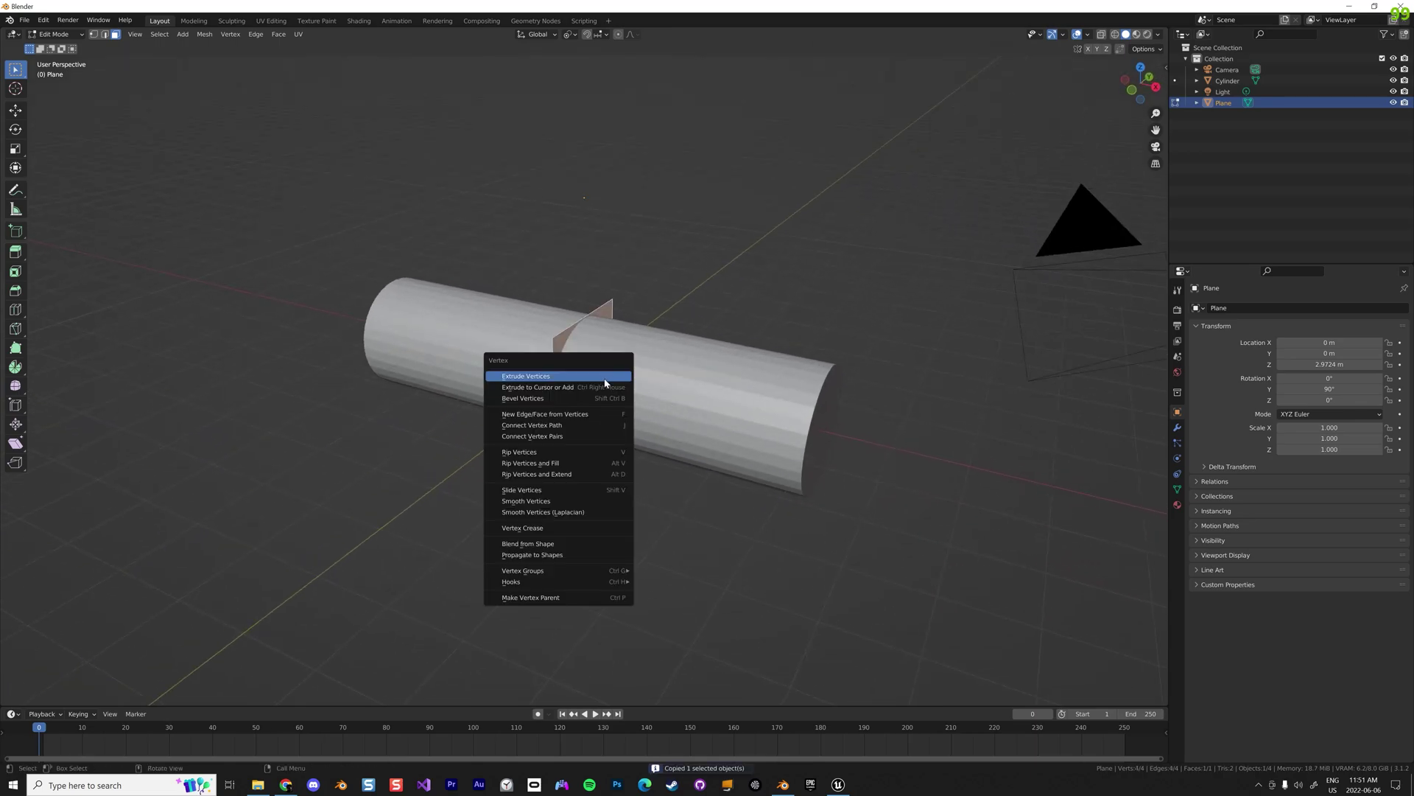
left_click(567, 343)
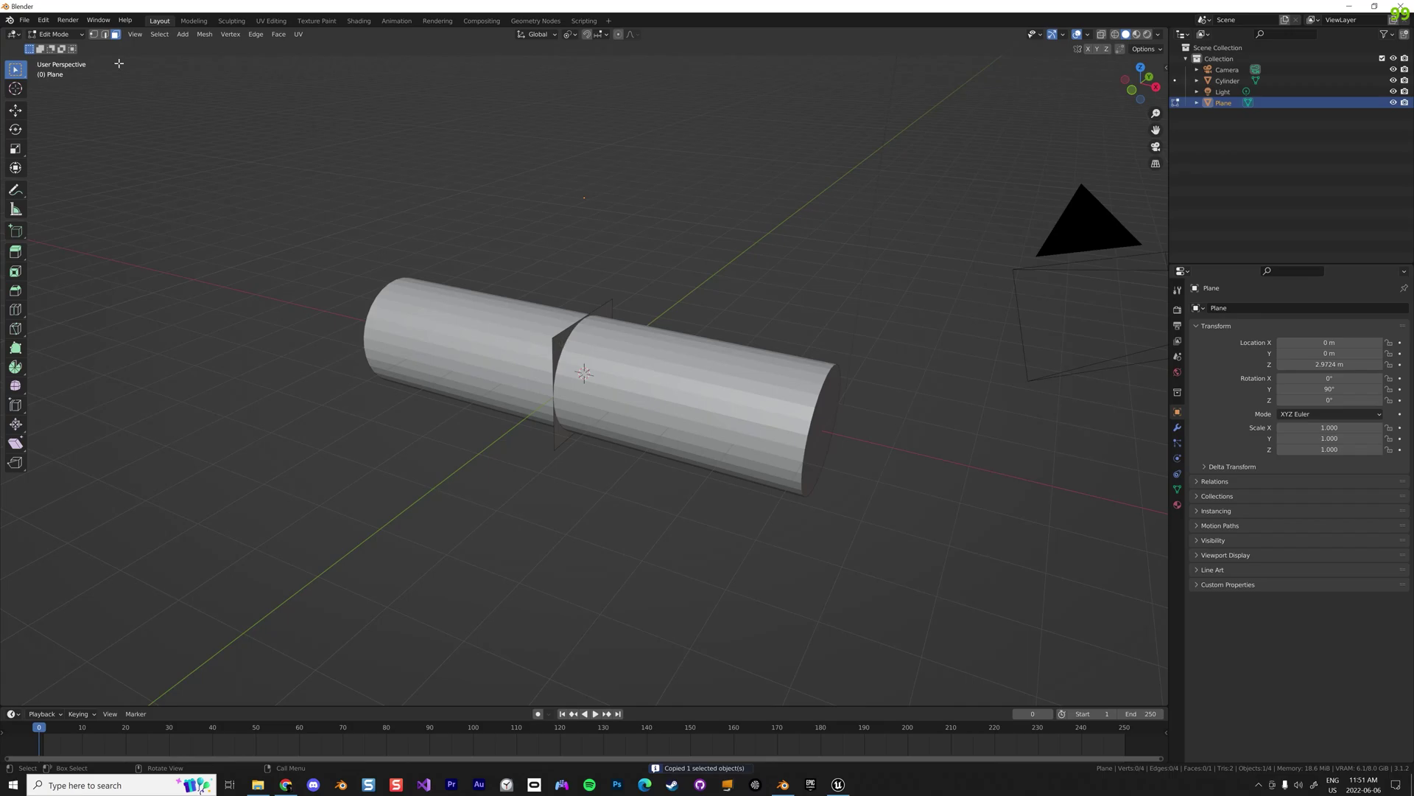
left_click(55, 34)
left_click(55, 34)
left_click(55, 34)
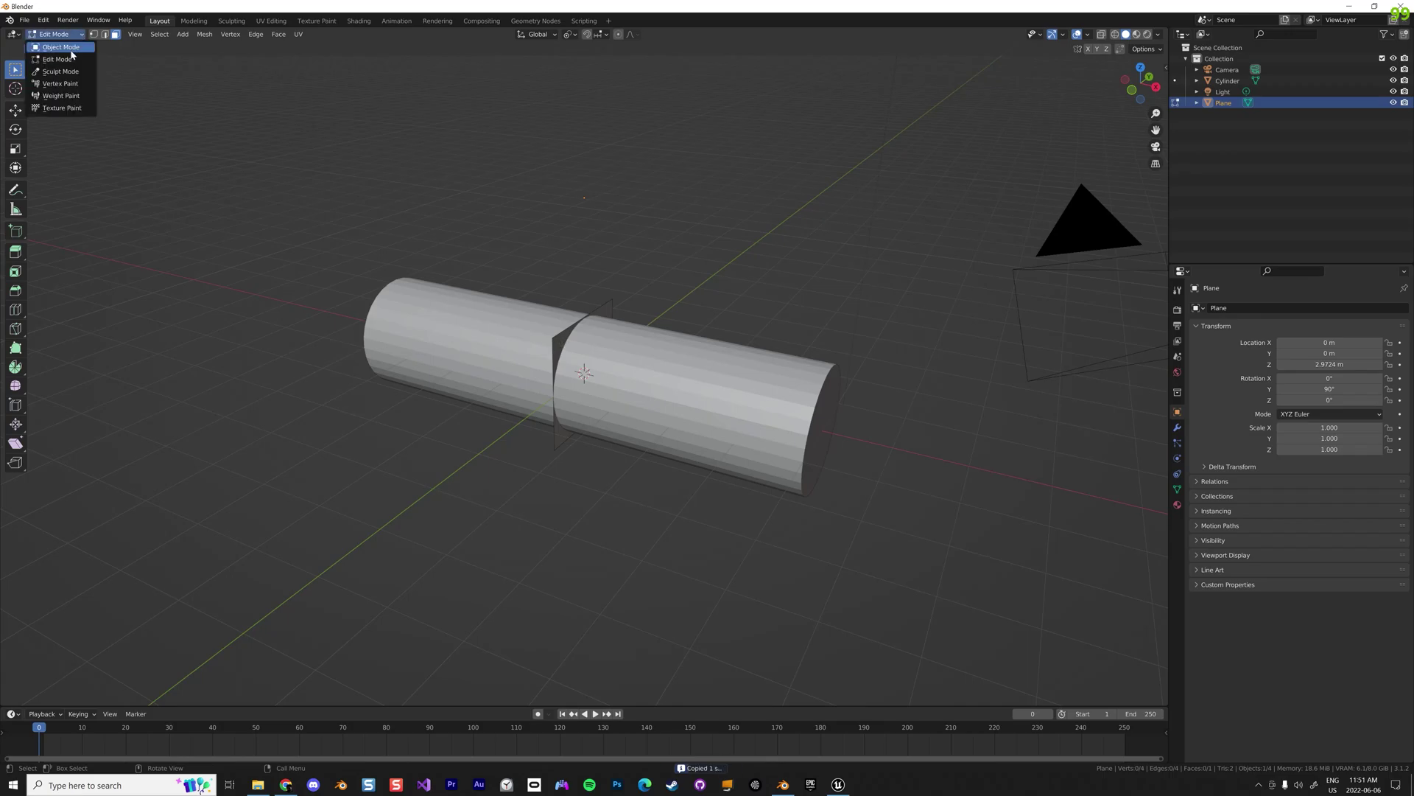
left_click(72, 50)
Paste a duplicate of the plane and move it -1 m along the X axis.
left_click(554, 339)
left_click(554, 339)
key("ctrl+v")
key("g")
type("x-1")
key("Return")
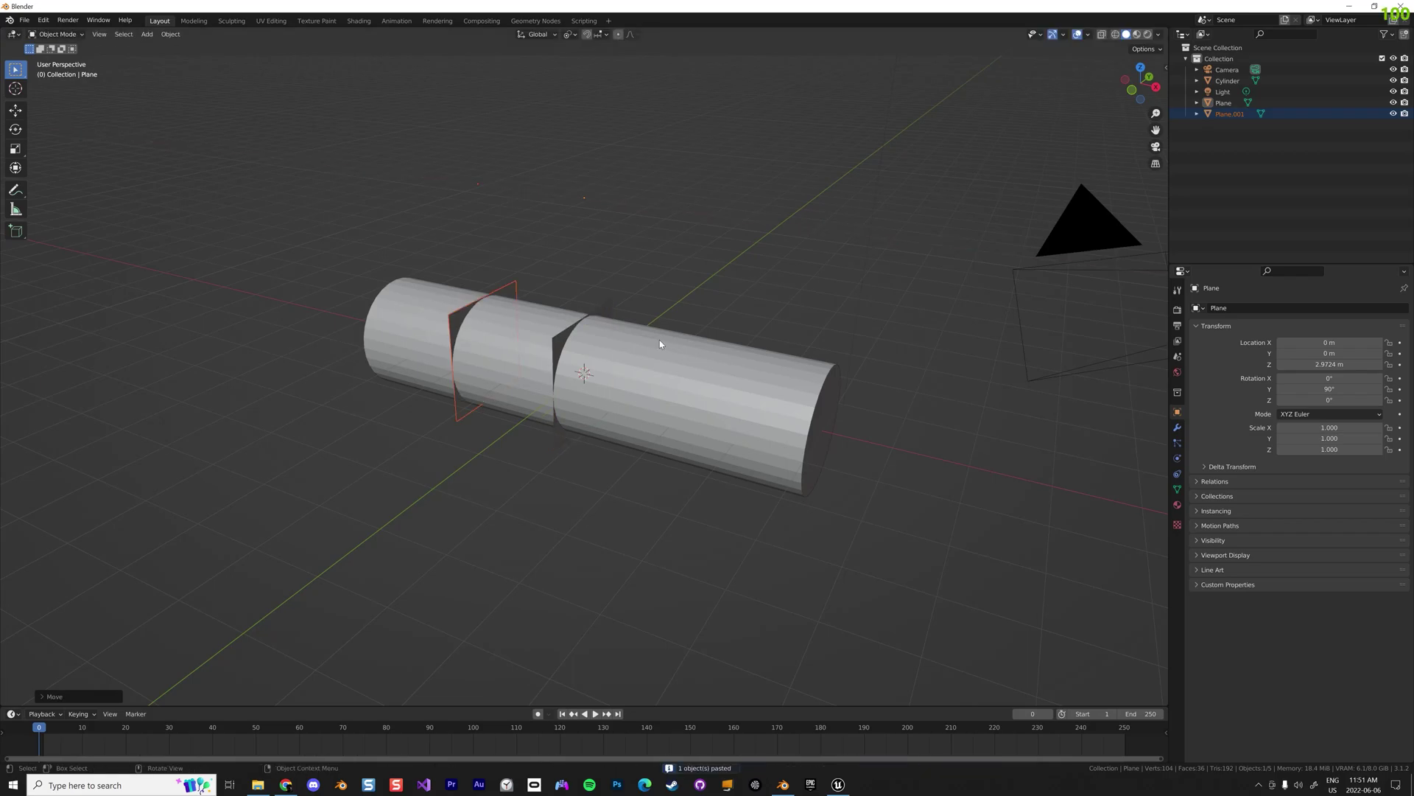
Paste another duplicate of the plane, move it 1 m along the X axis, and clear the selection.
key("ctrl+v")
type("gx1")
key("Return")
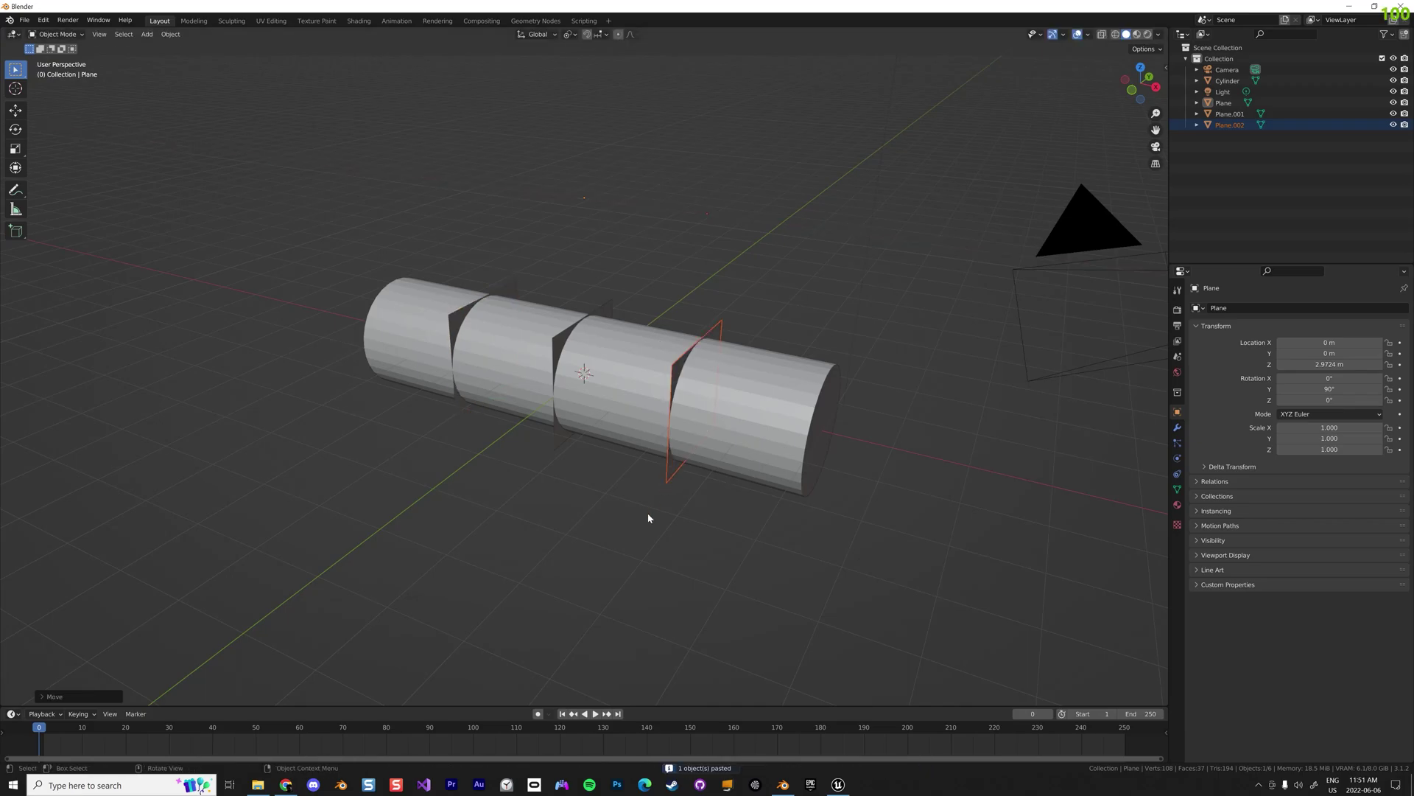
left_click(608, 469)
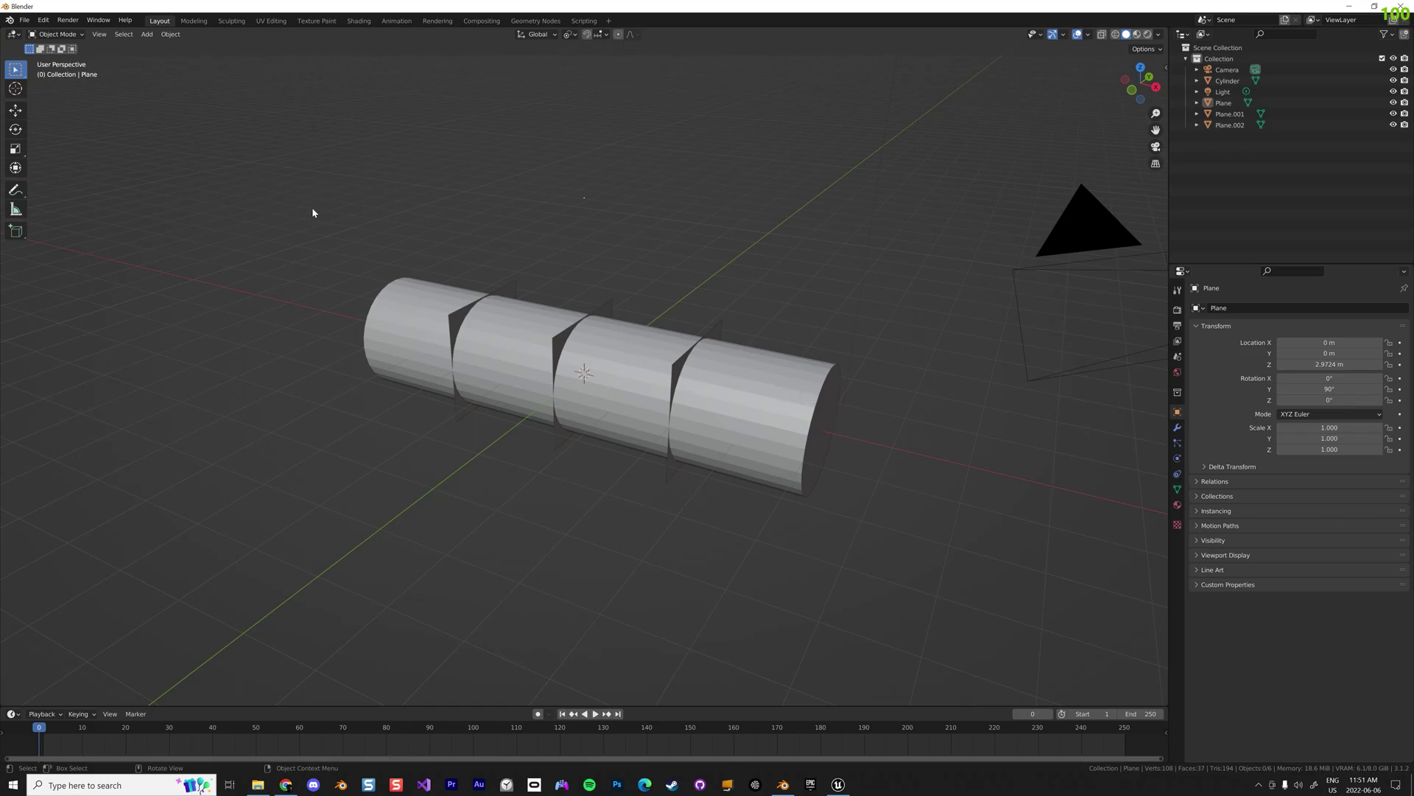
Show the original plane's material settings and return the plane from Edit Mode to Object Mode.
key("Tab")
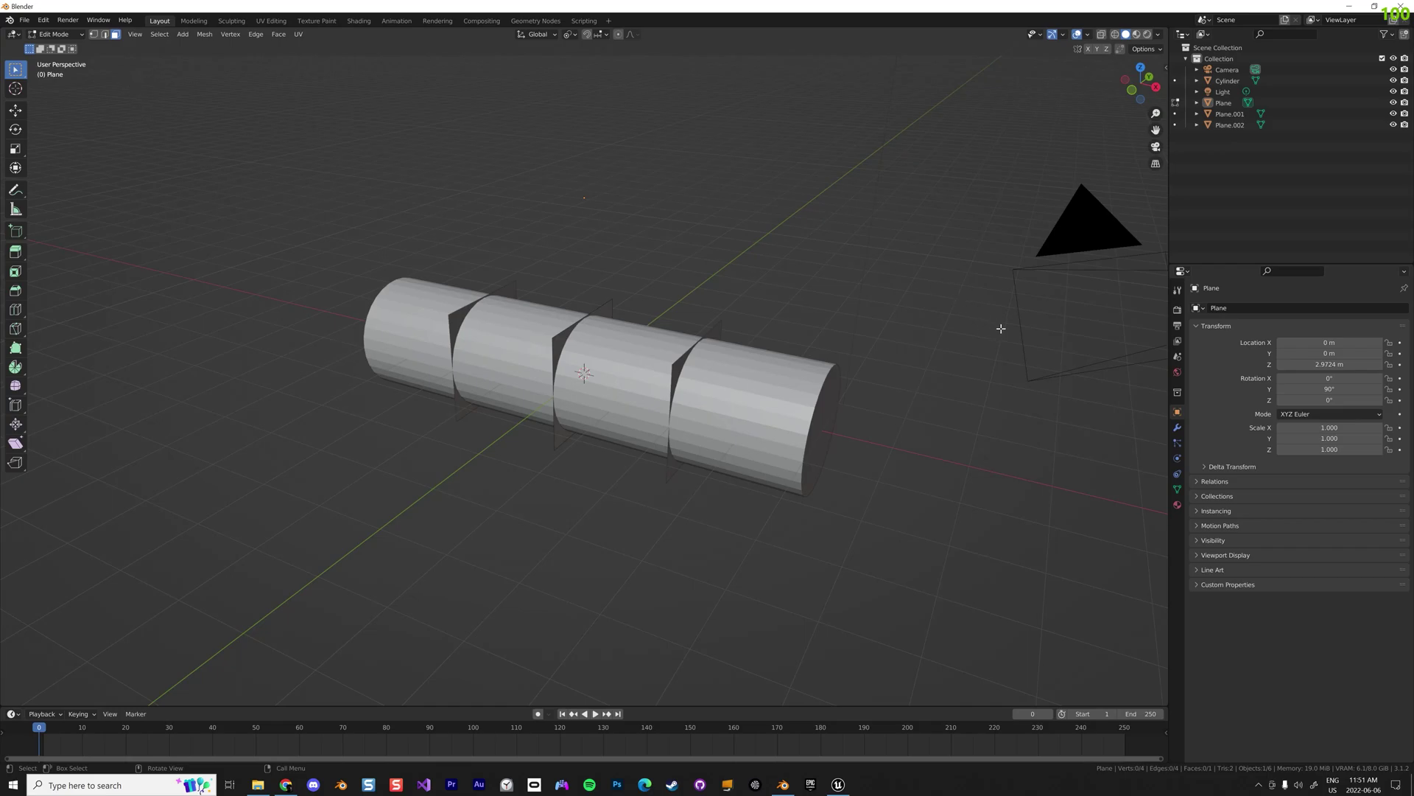
left_click(1177, 504)
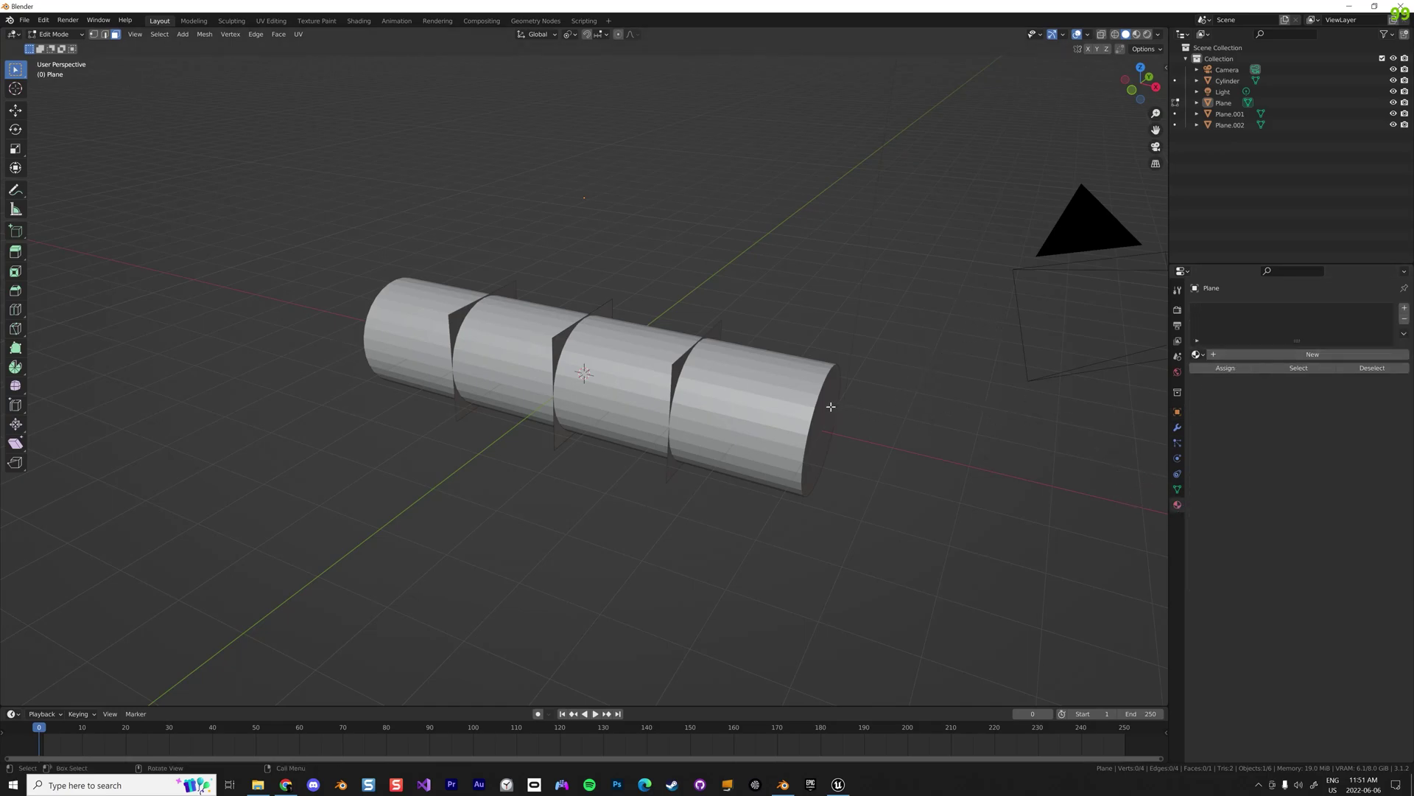
left_click(96, 34)
left_click(115, 34)
key("a")
key("alt+a")
left_click(53, 34)
left_click(55, 50)
Select all objects, join the cylinder and the three planes into one mesh object, and clear the selection.
right_click(295, 285)
key("a")
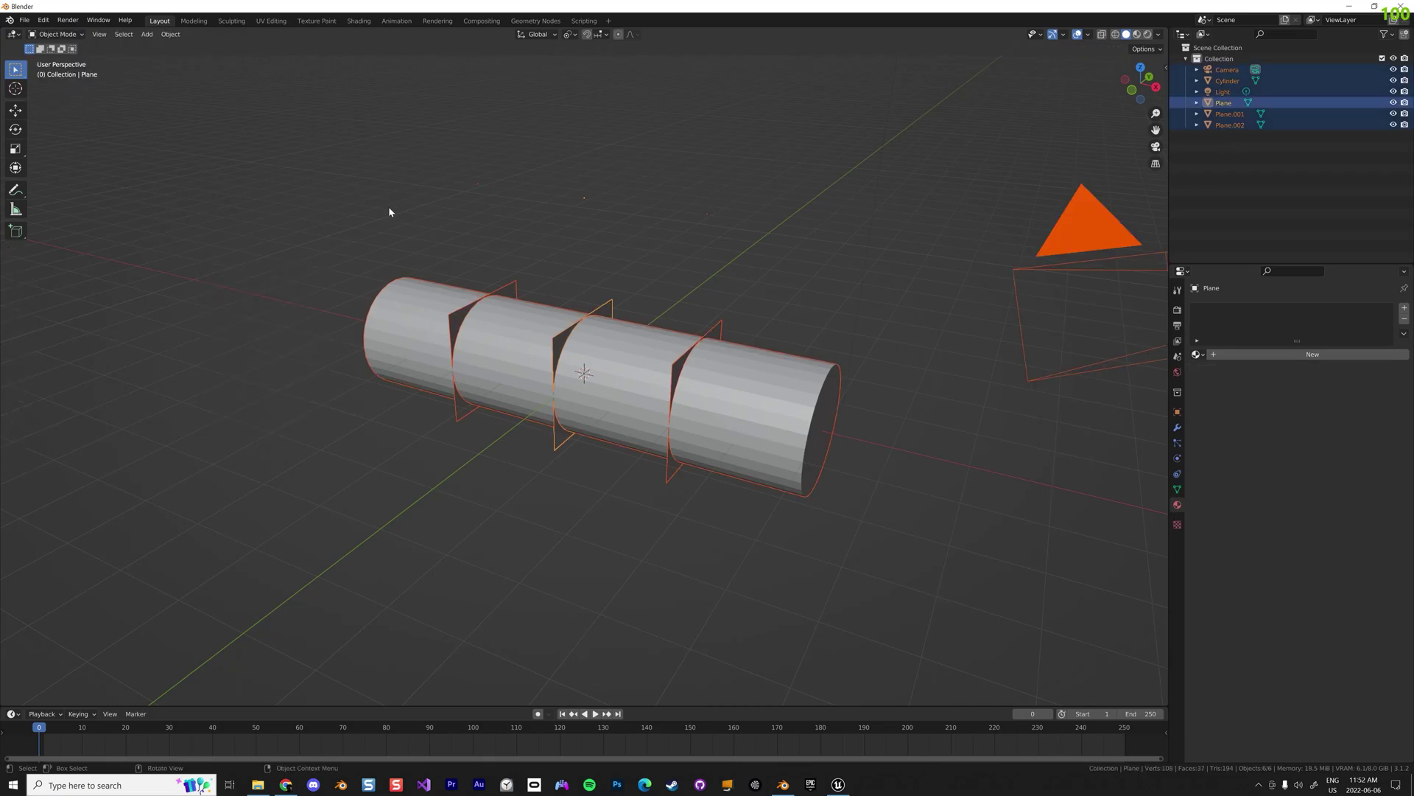
key("ctrl+j")
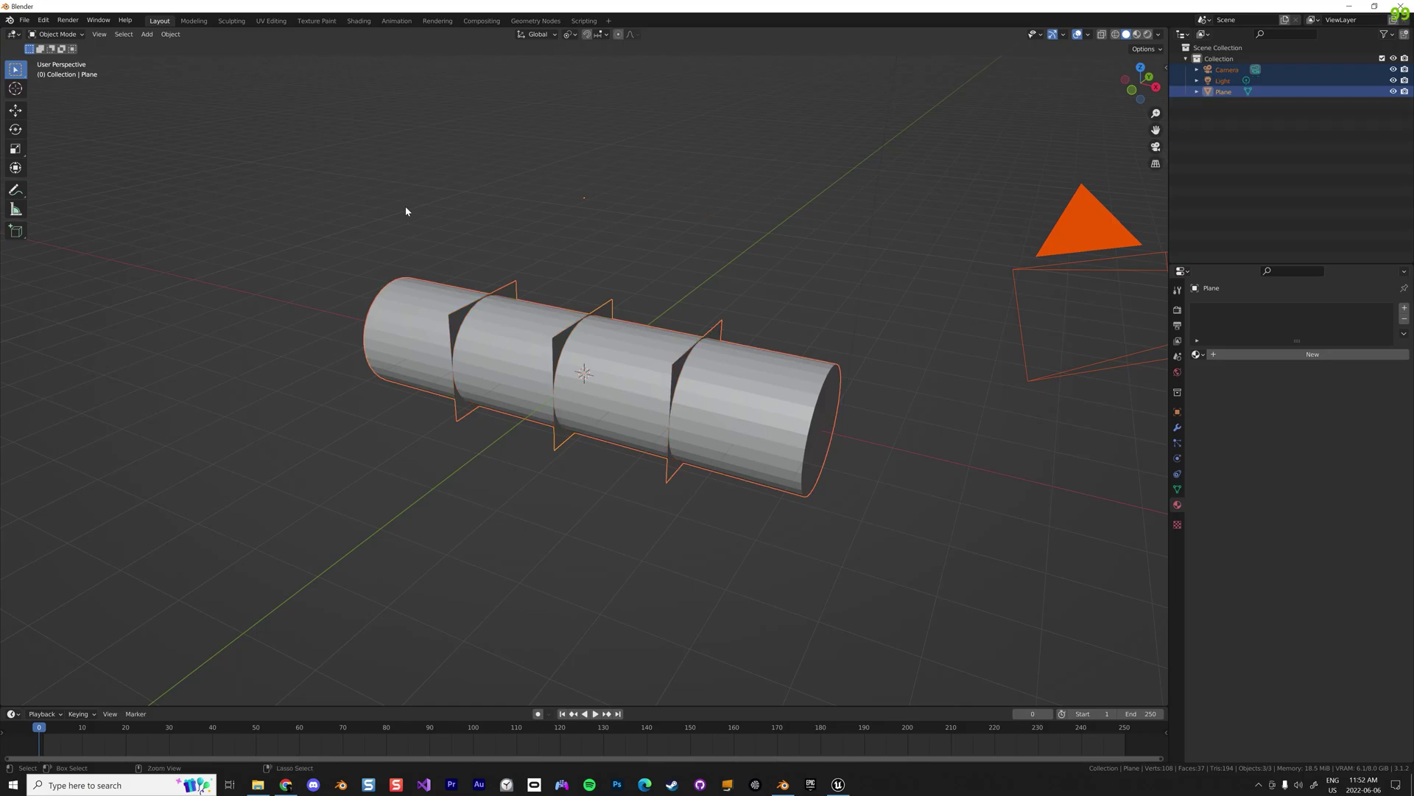
left_click(991, 444)
Expand the joined Plane object in the scene hierarchy, select its mesh and put it into Edit Mode.
mouse_move(805, 258)
middle_mouse_down()
mouse_move(736, 237)
mouse_move(784, 251)
middle_mouse_up()
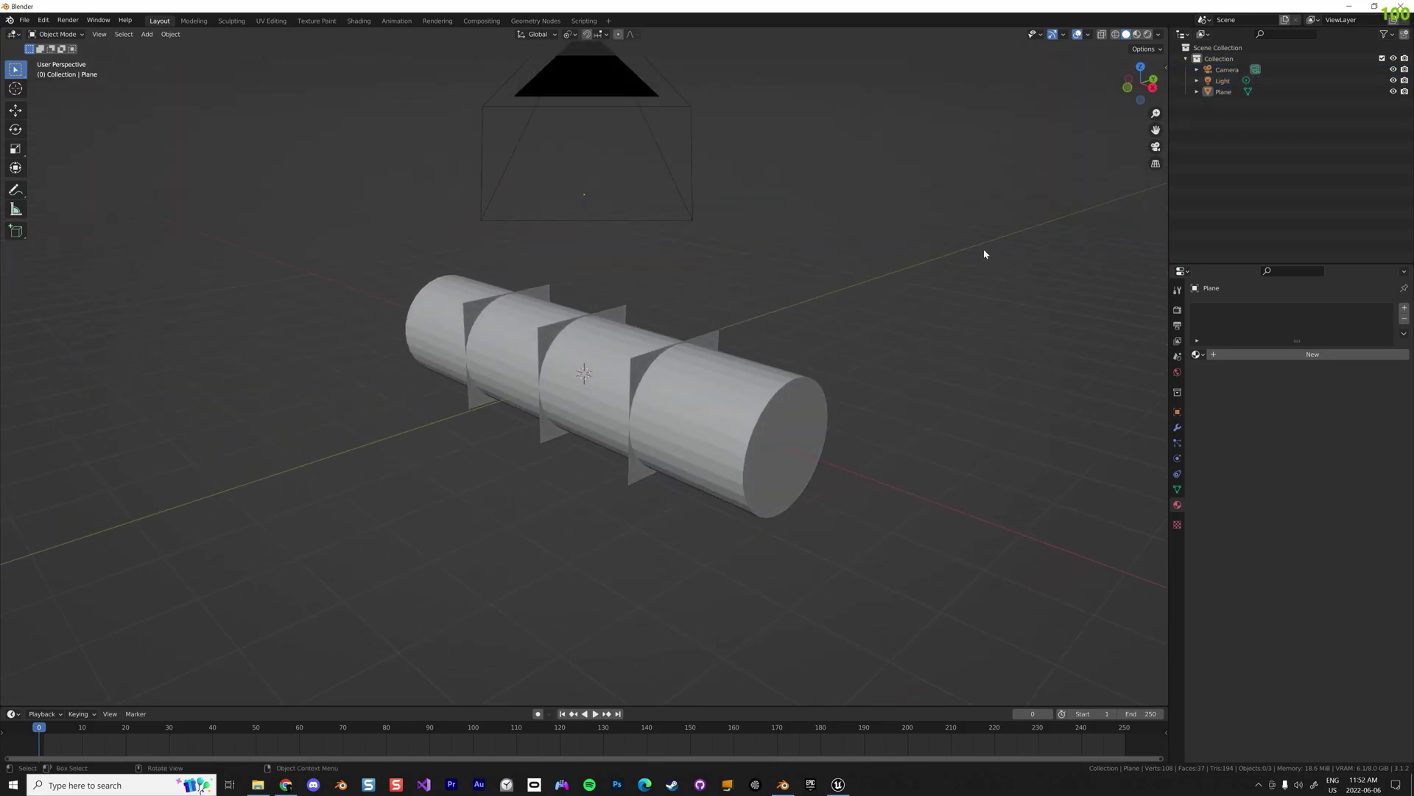
left_click(1198, 91)
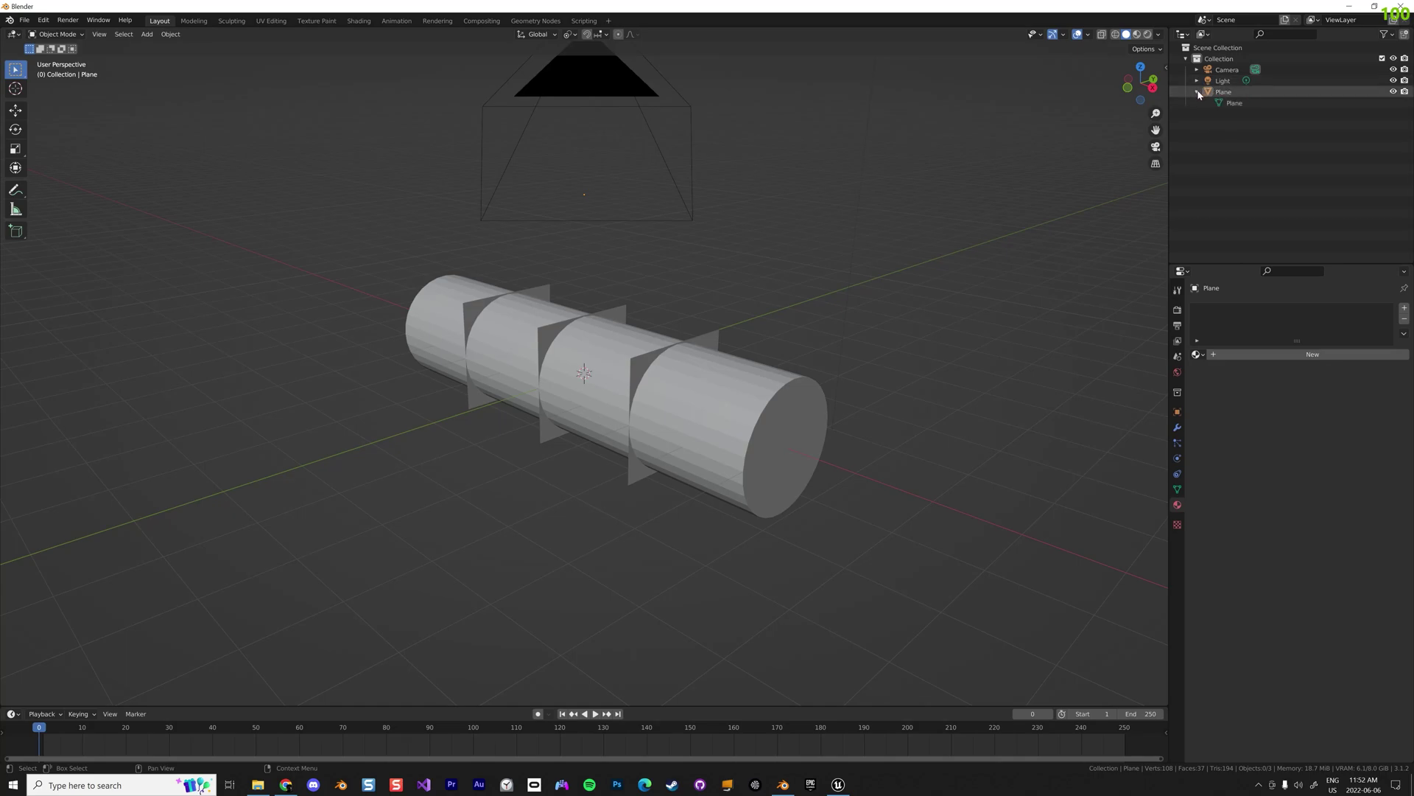
left_click(794, 437)
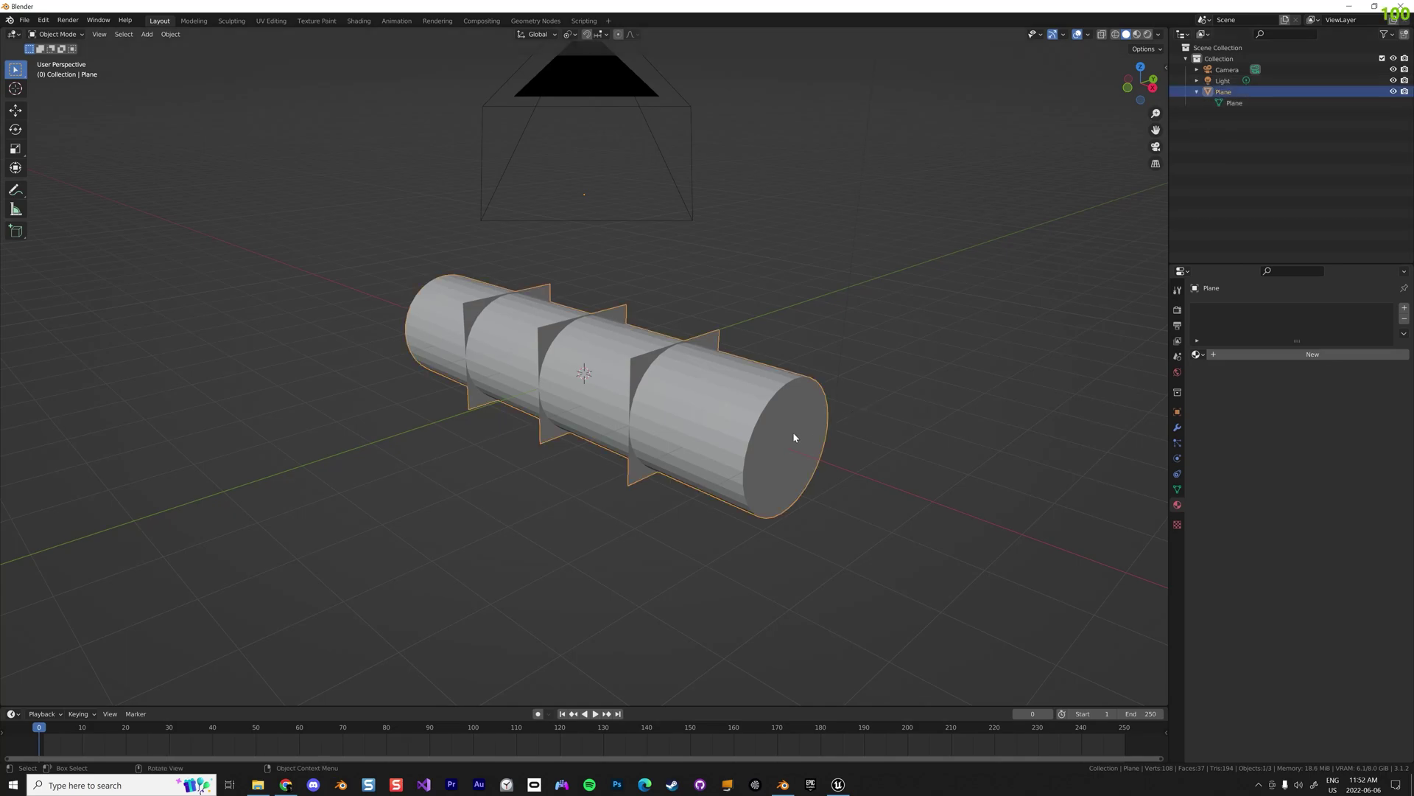
key("Tab")
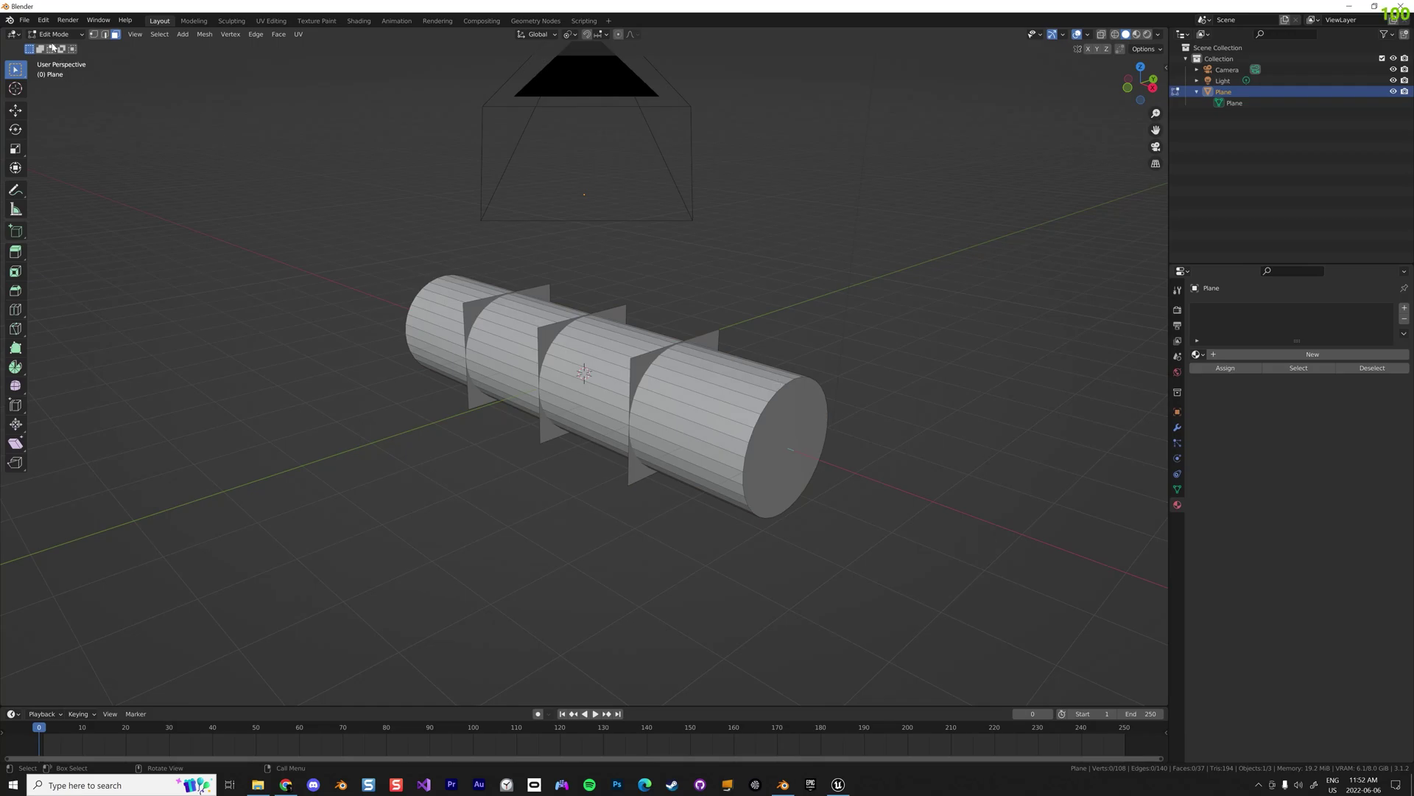
Select the cylinder's near end cap and create a new material named face1.
left_click(804, 409)
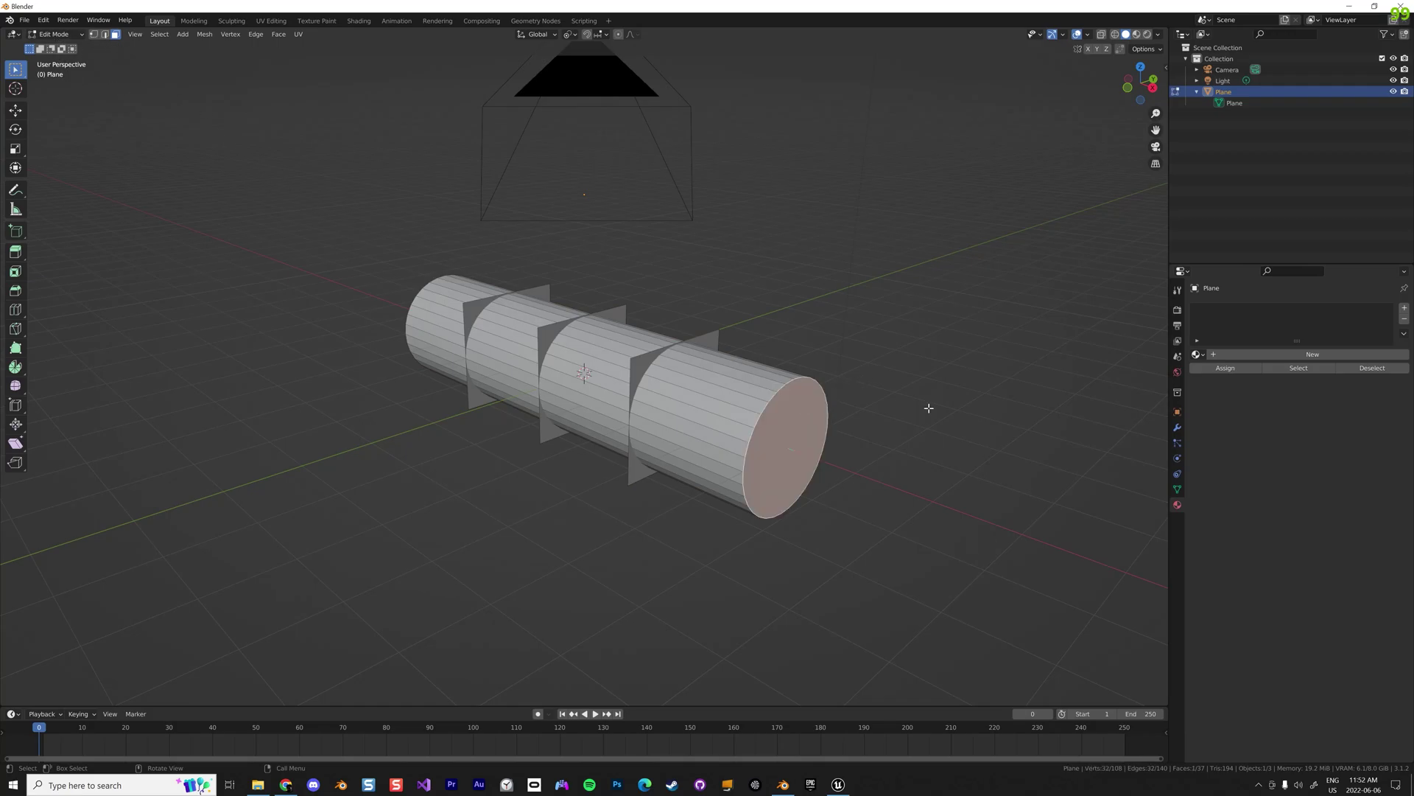
left_click(1262, 355)
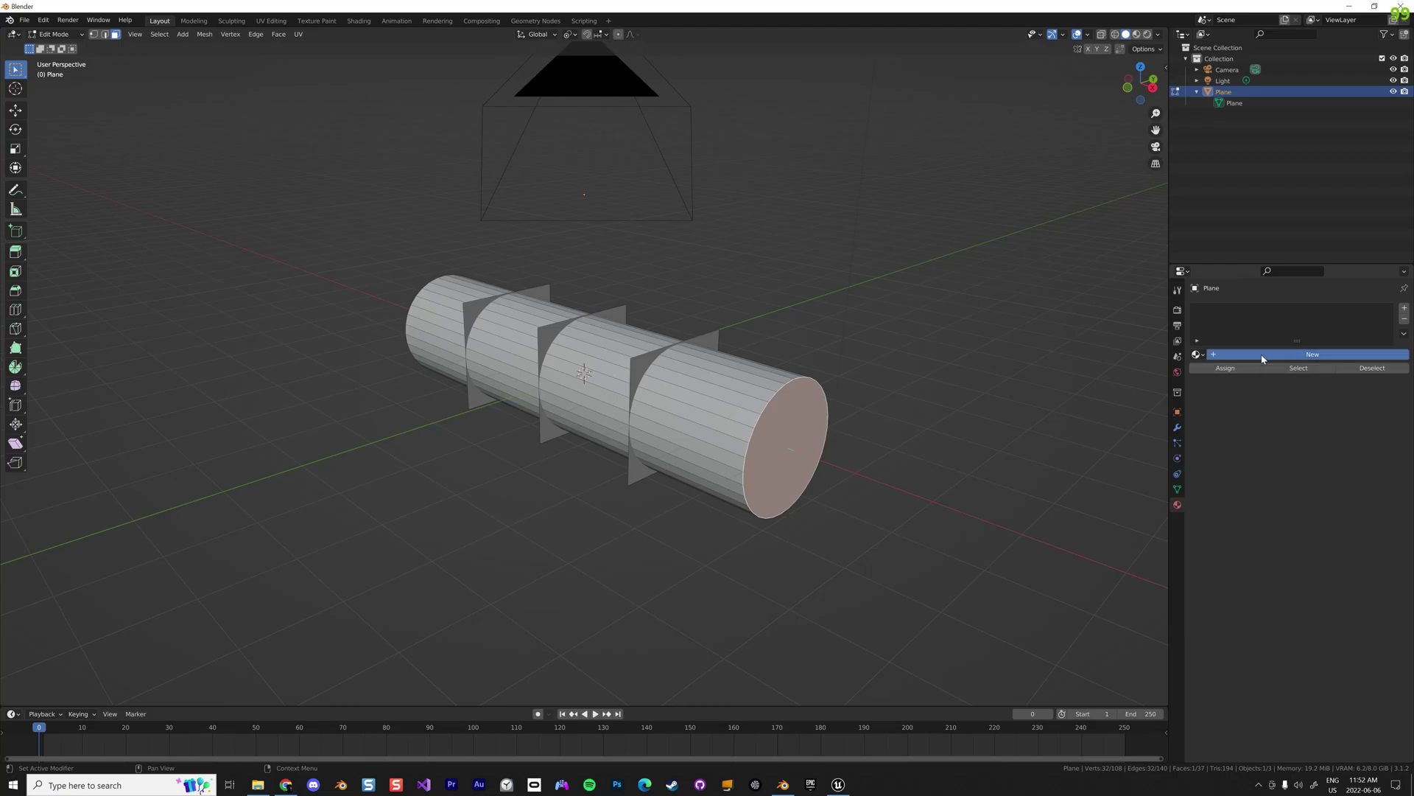
left_click(1238, 355)
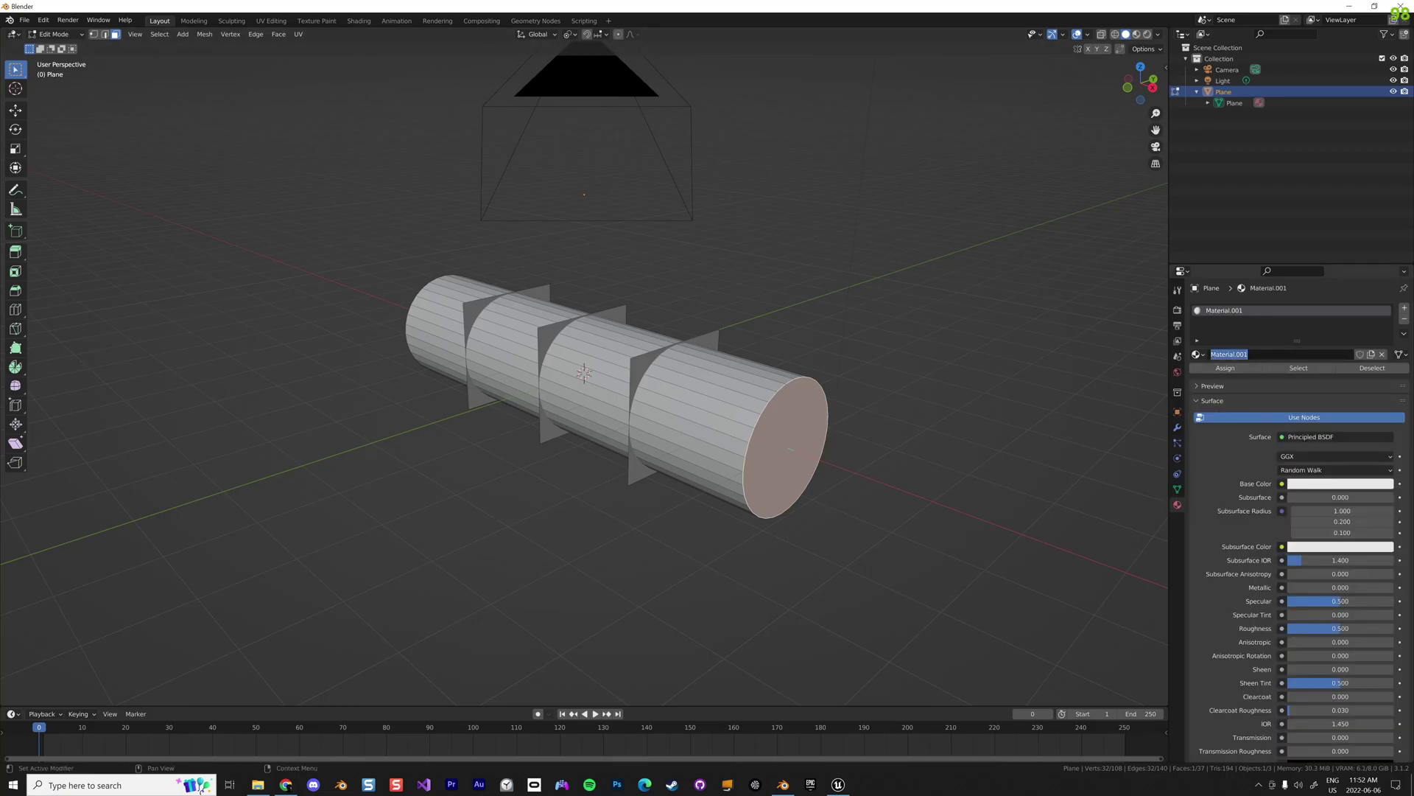
type("face")
key("Return")
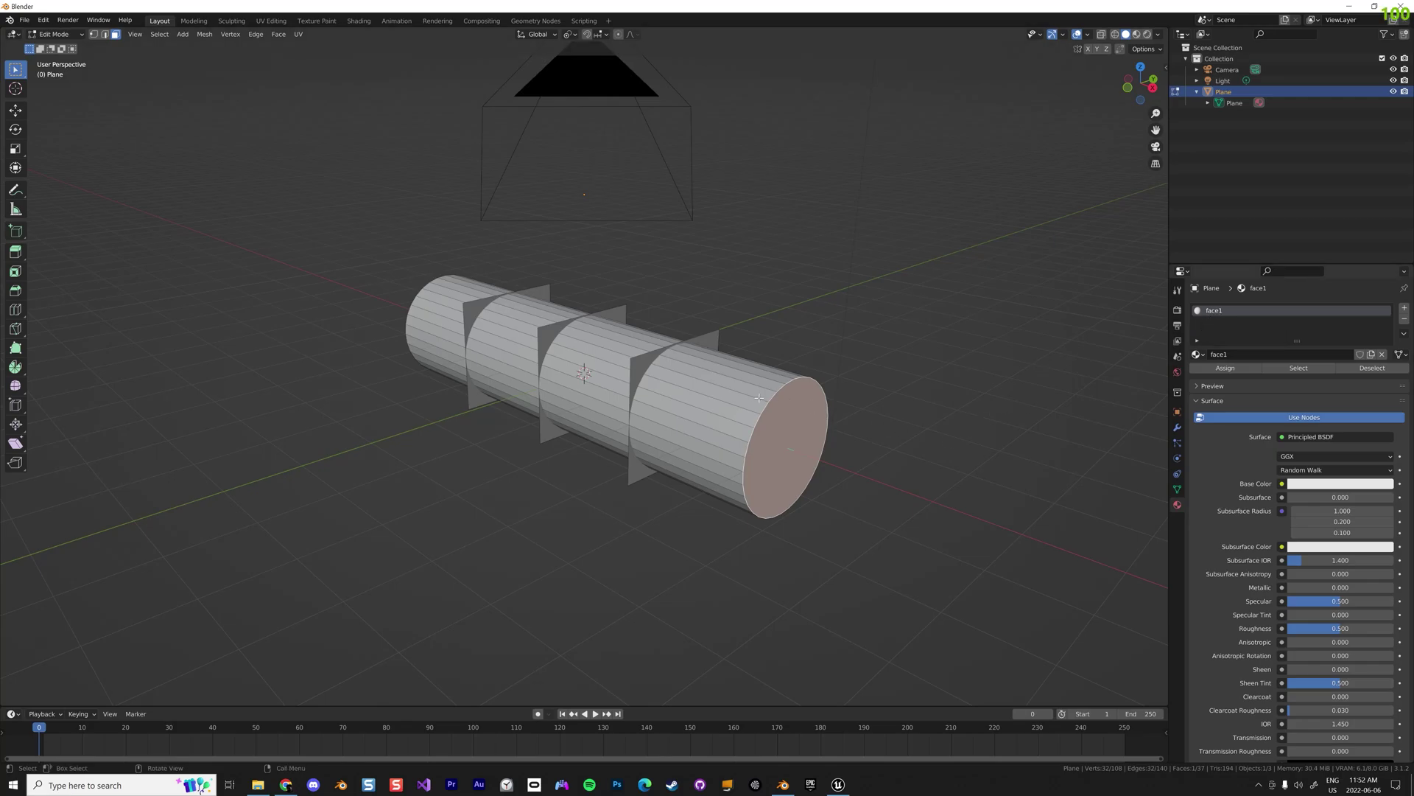
left_click(773, 418, "alt")
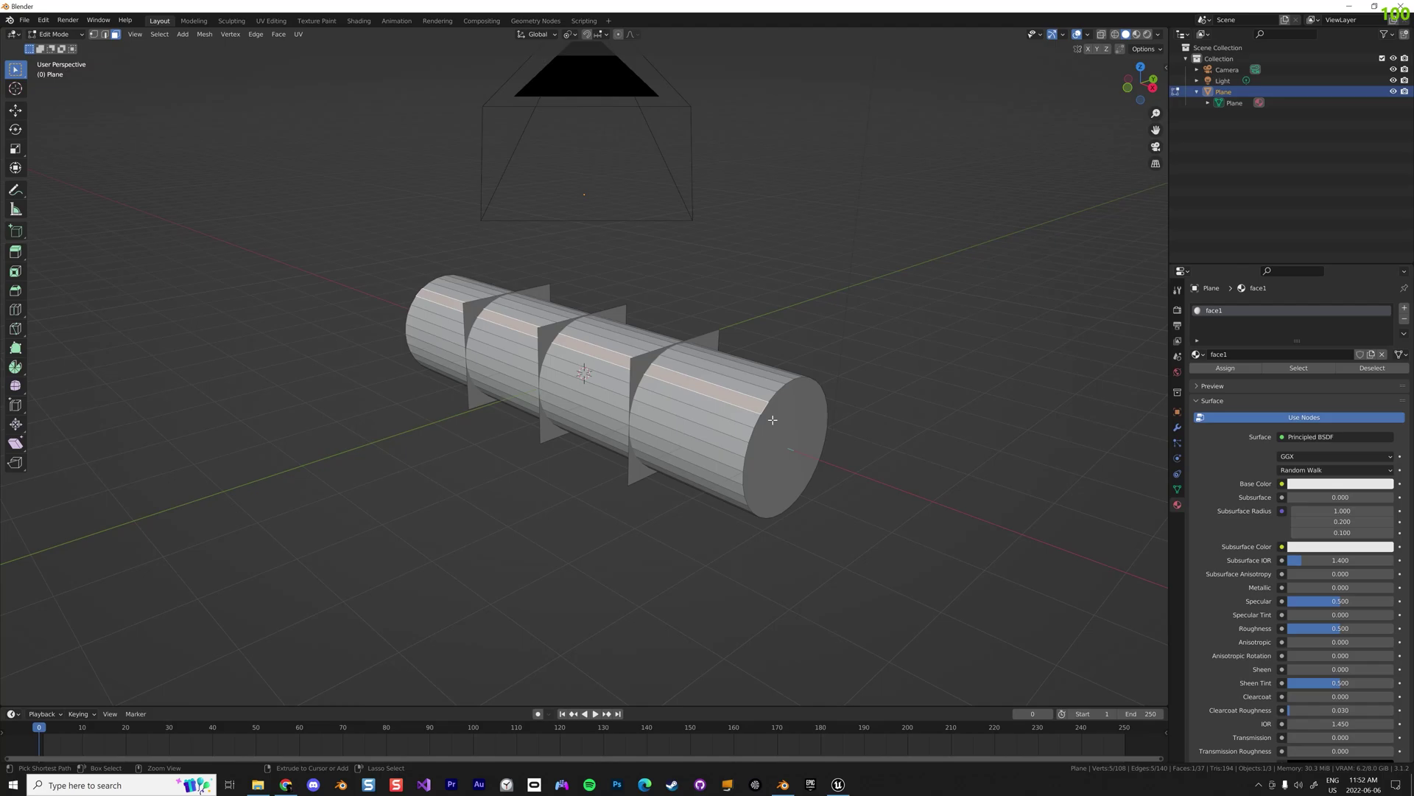
key("ctrl+l")
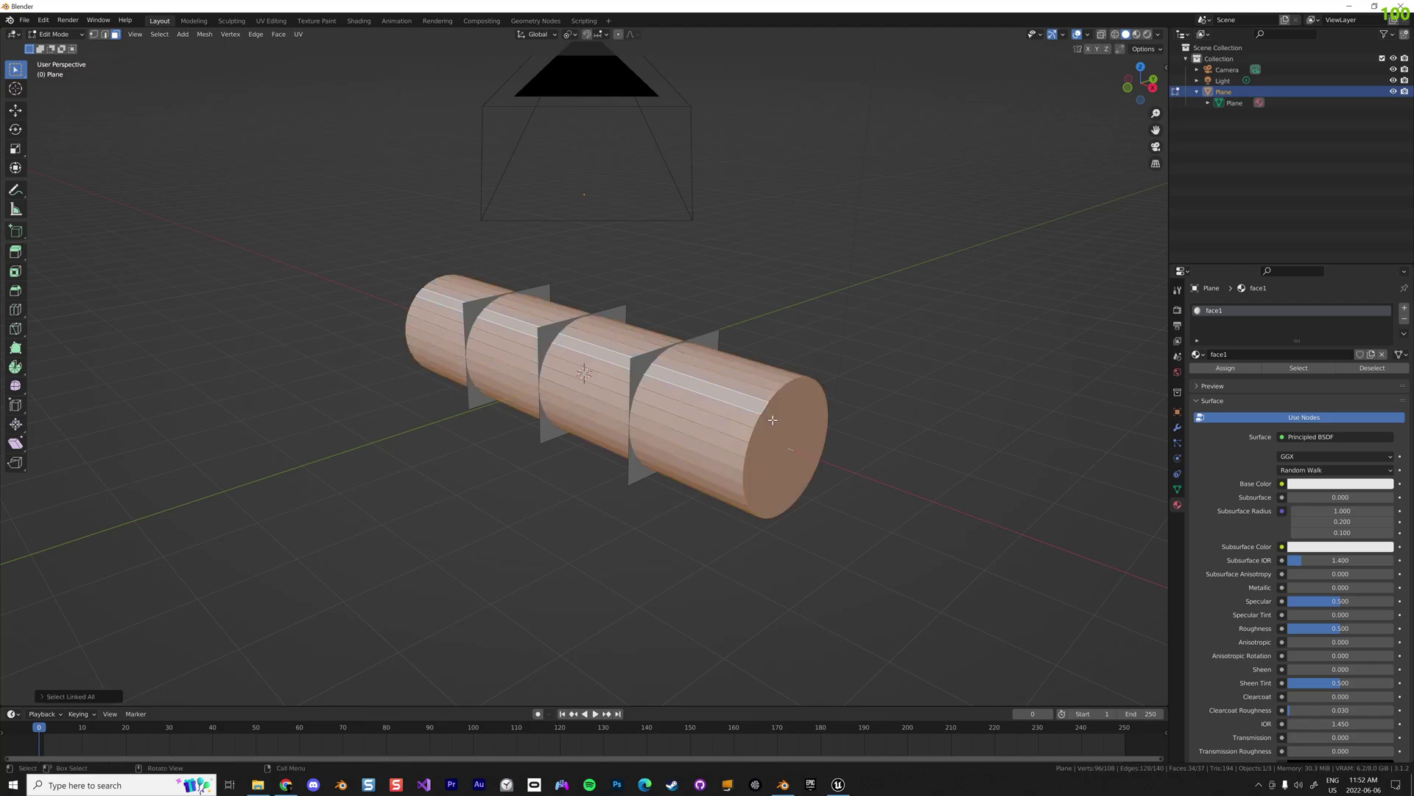
left_click(824, 337)
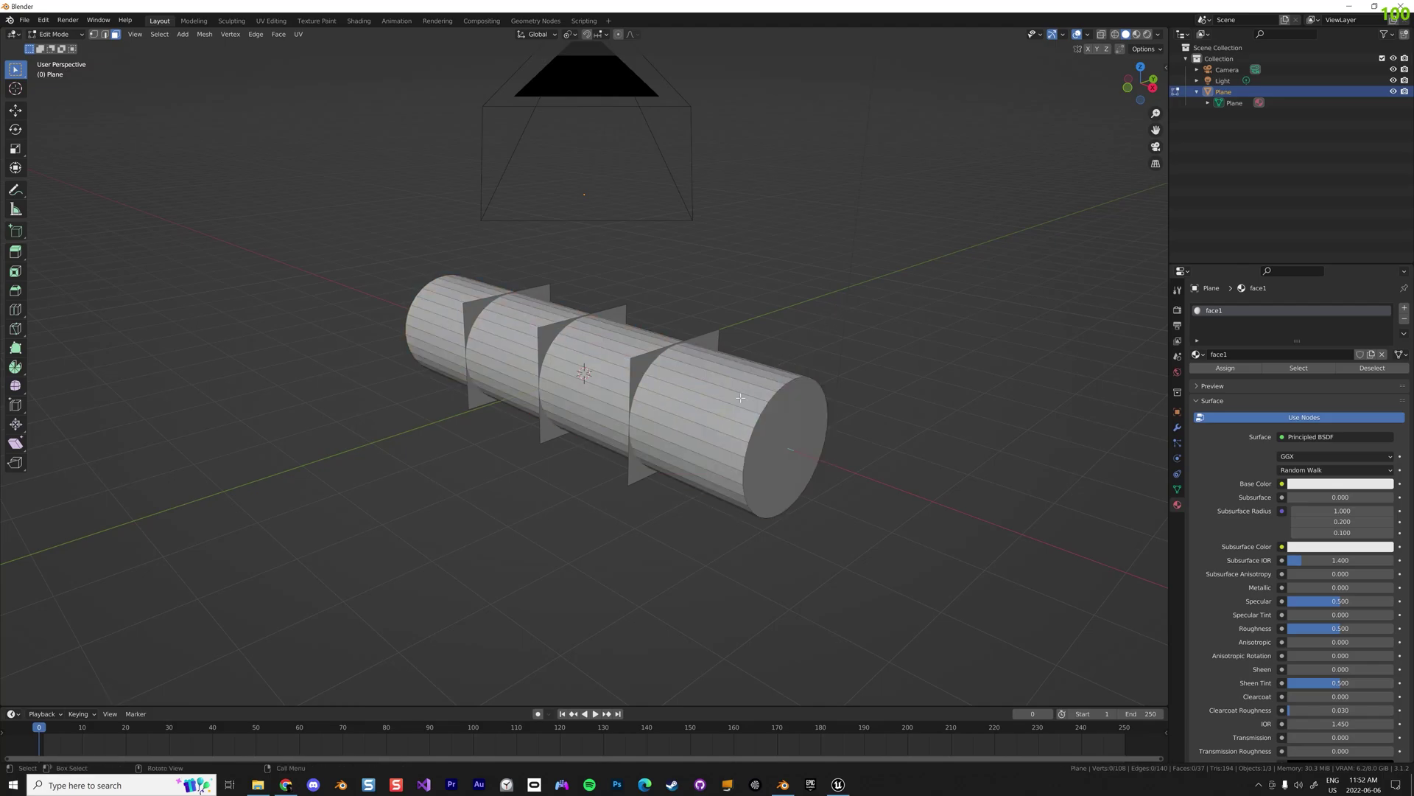
Select all linked cylinder faces and exclude both end caps so only the long side faces stay selected.
left_click(745, 395)
key("ctrl+l")
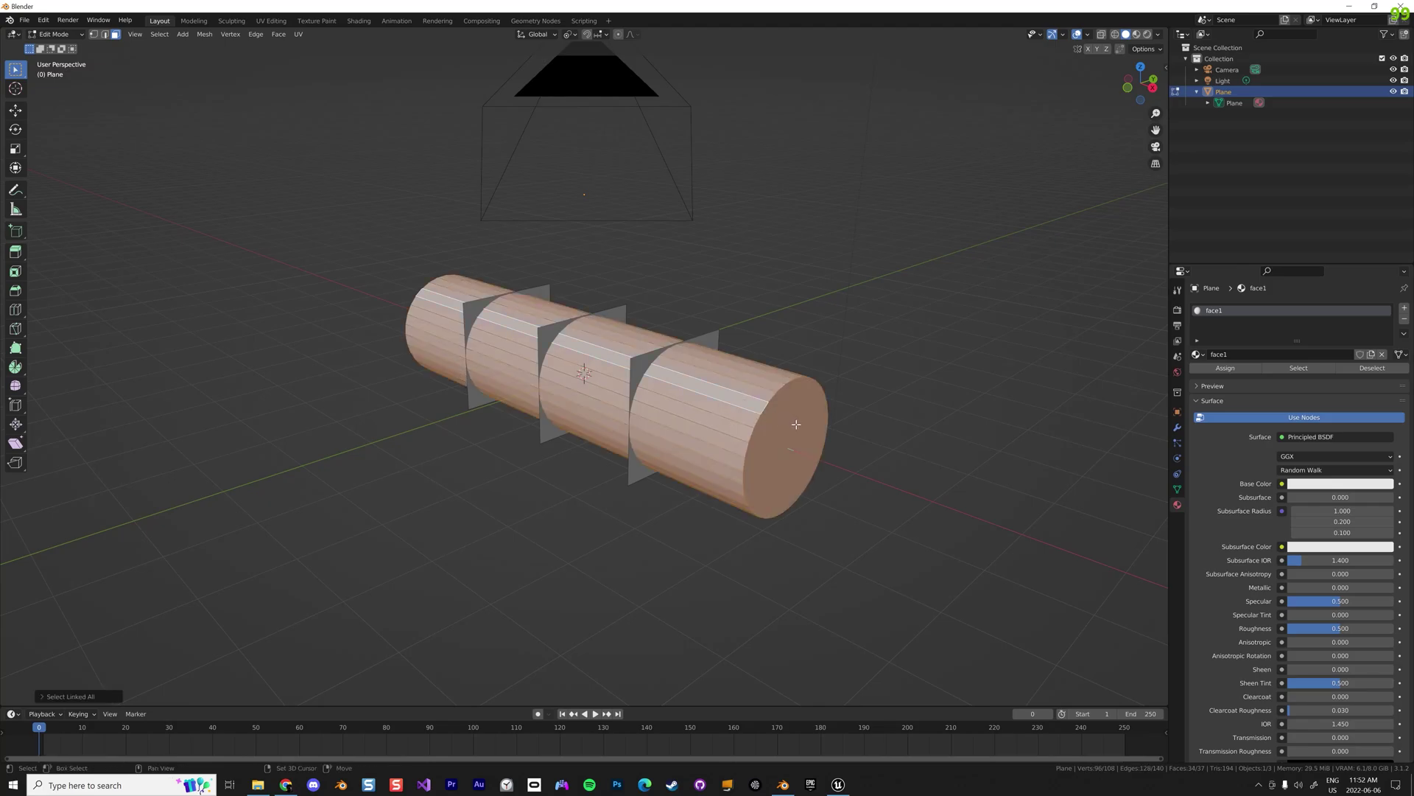
left_click(642, 365, "shift")
left_click(641, 362, "shift")
middle_click_drag(425, 302, 521, 300)
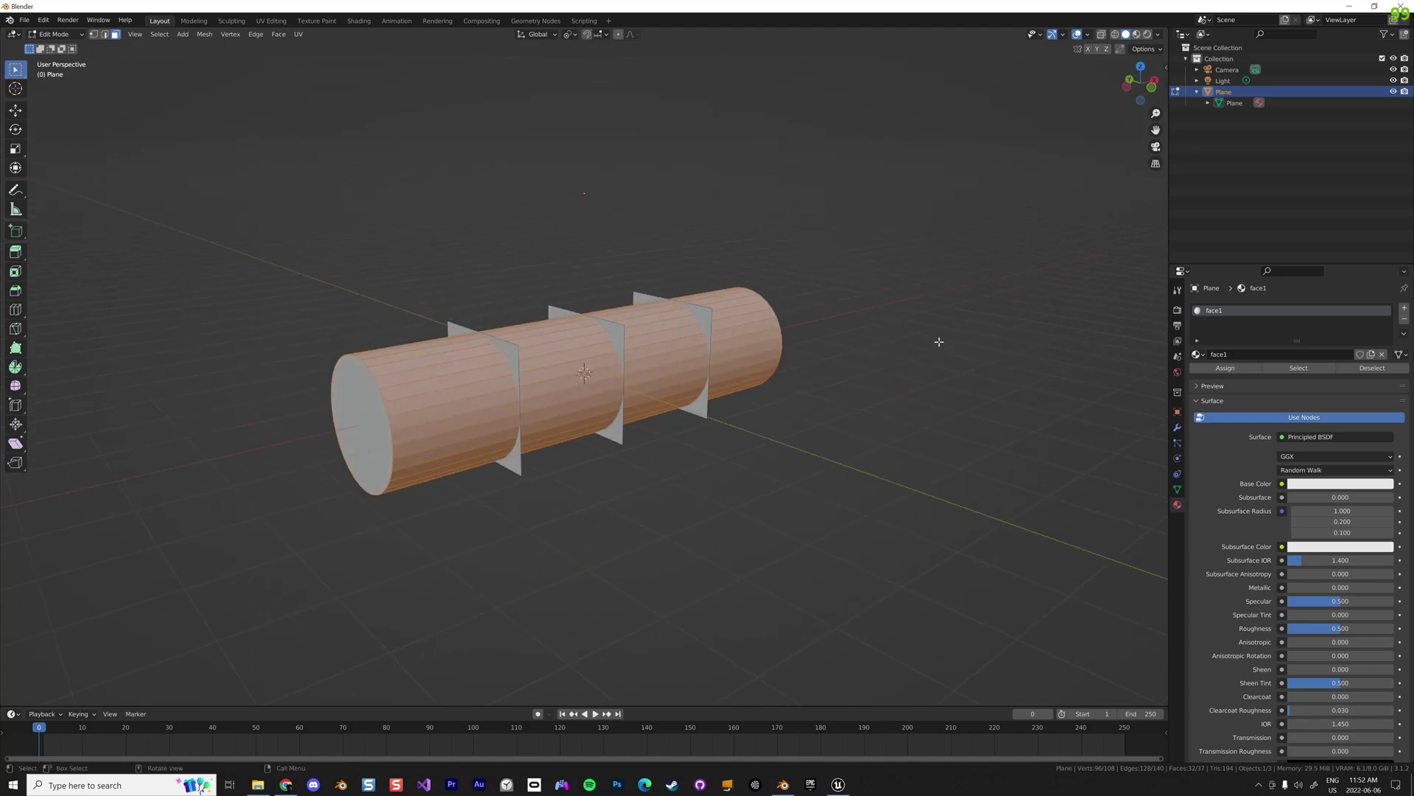
middle_click_drag(906, 344, 842, 338)
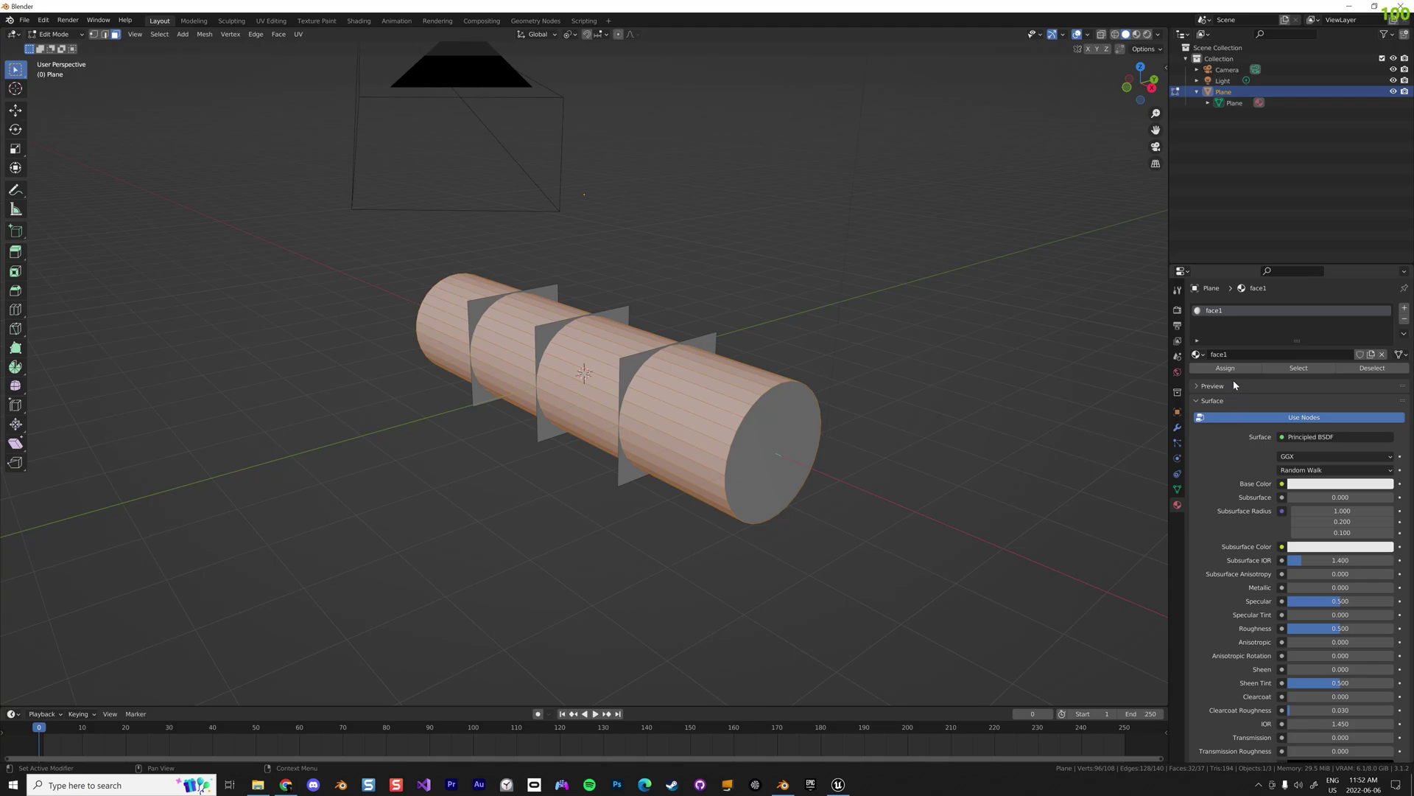
Add a second material slot for the cylinder's side faces with a new material named tube.
left_click(1405, 309)
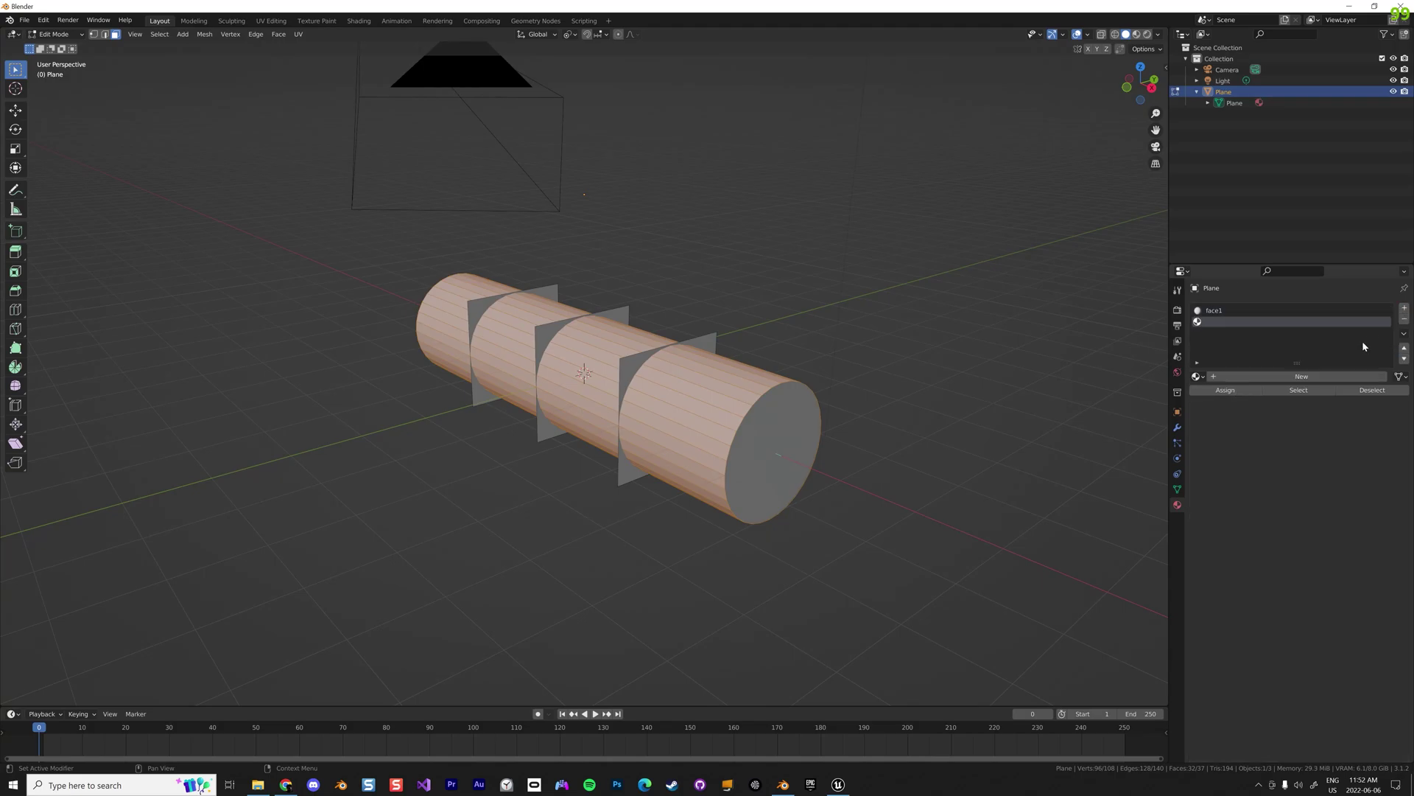
left_click(1260, 376)
double_click(1260, 375)
type("face")
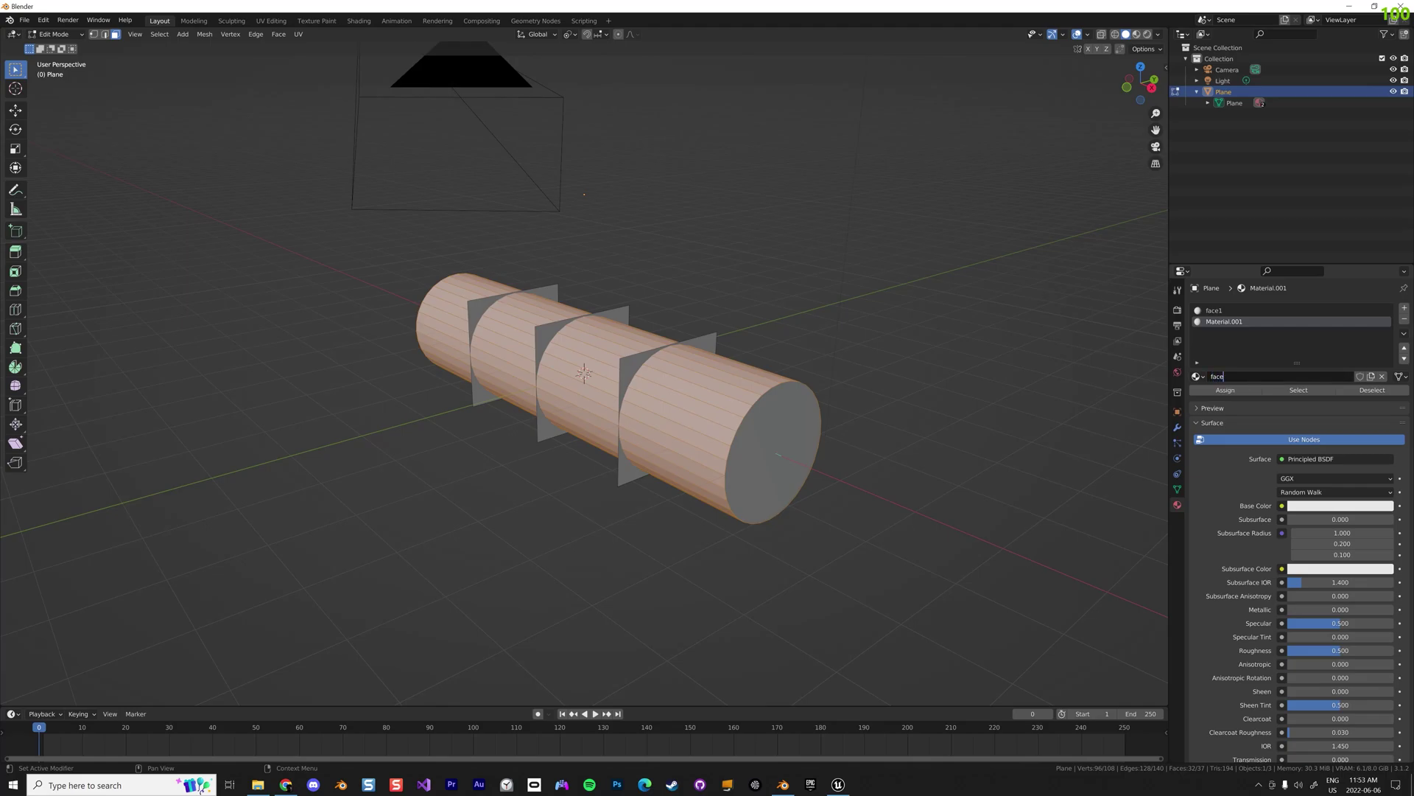
type("2")
key("ctrl+a")
type("tube")
key("Return")
Select the cylinder's opposite end cap and add a third material slot with a new material named Face2.
middle_click_drag(479, 293, 480, 262)
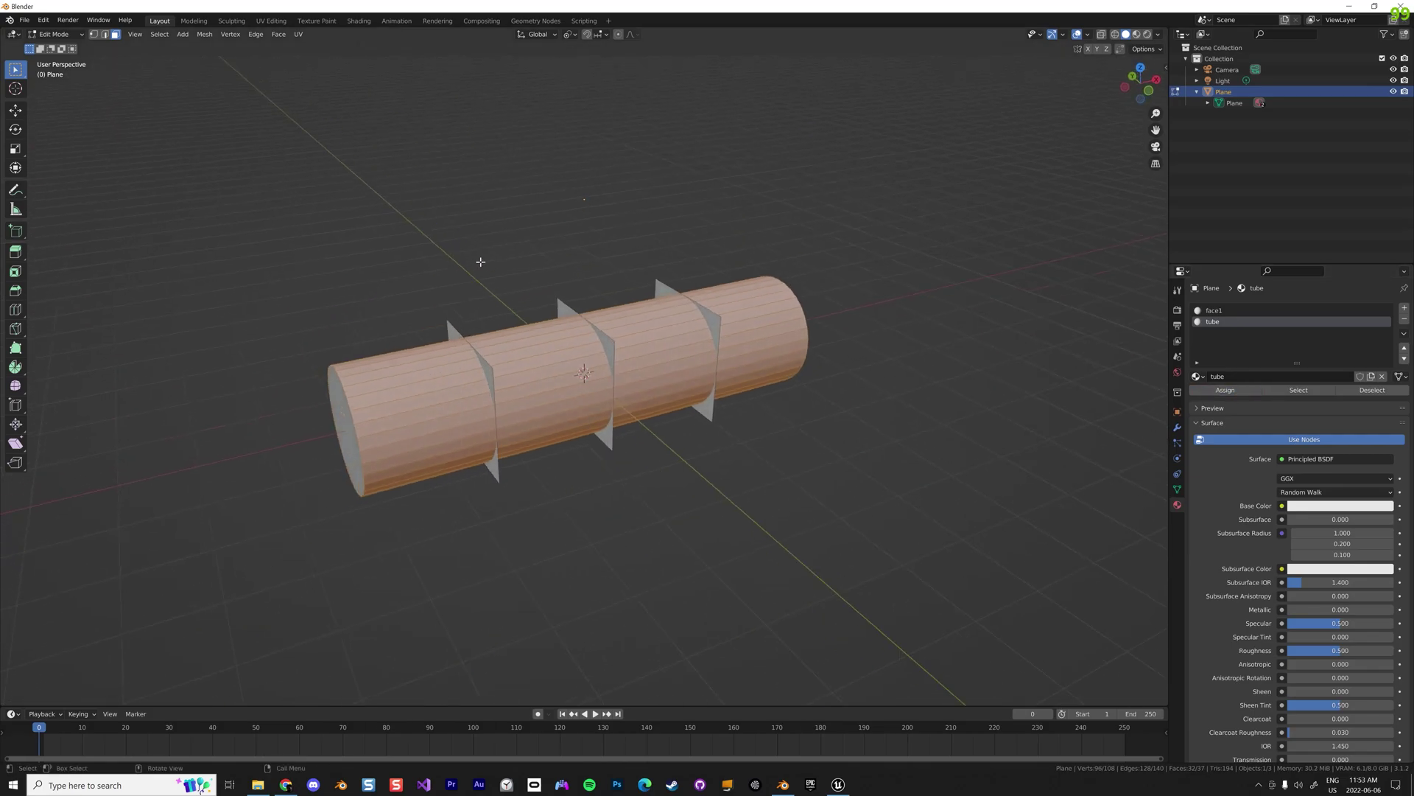
left_click(338, 394)
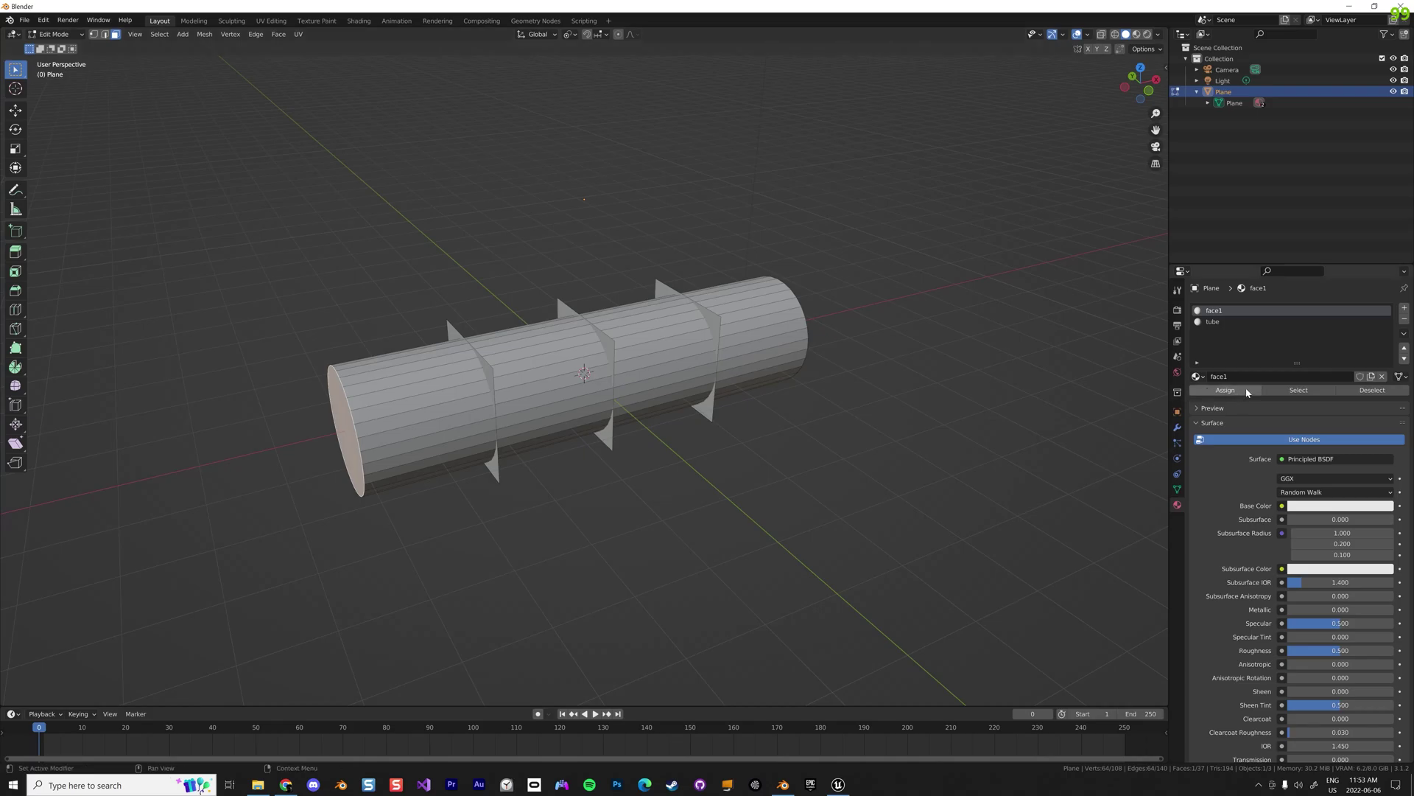
left_click(1404, 309)
left_click(1271, 376)
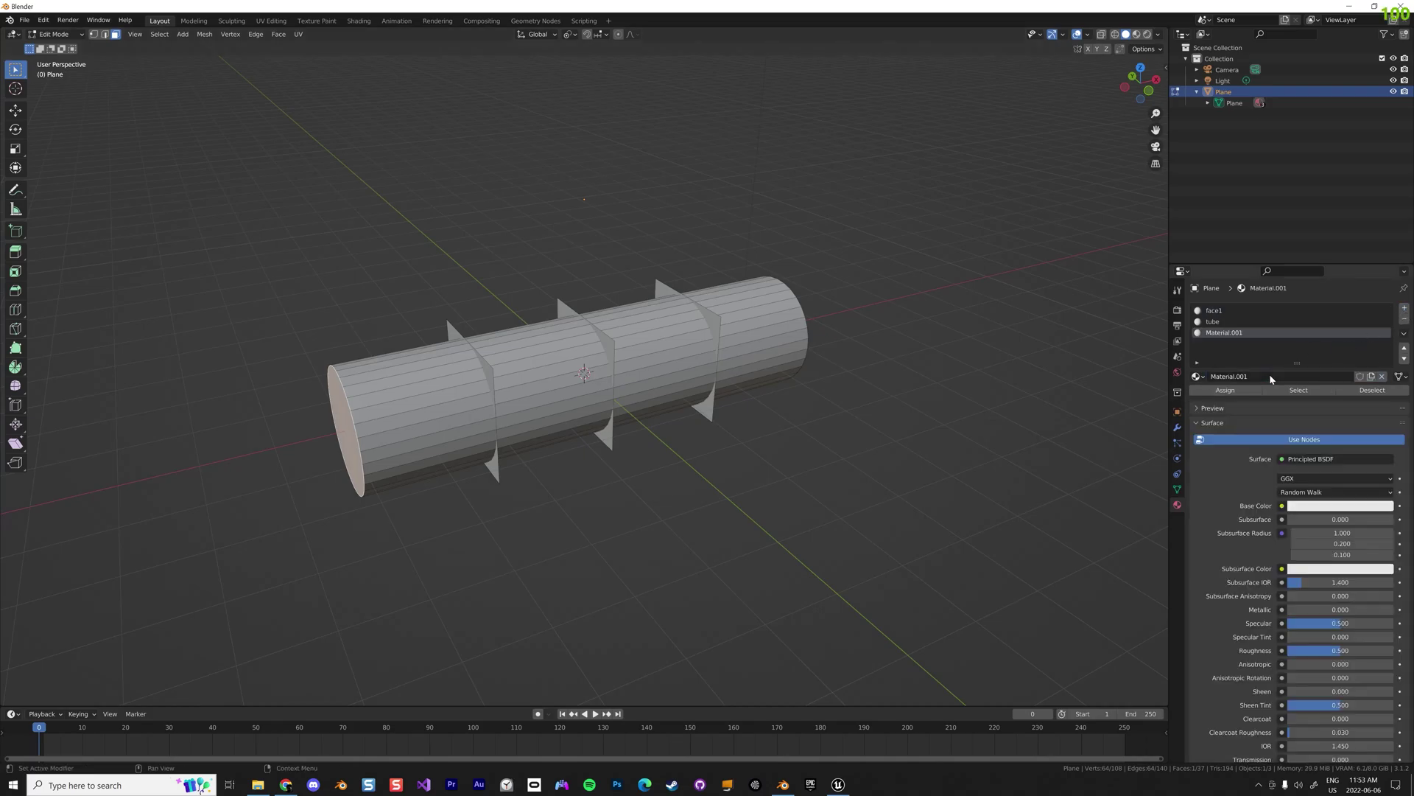
left_click(1270, 376)
type("Face2")
key("Return")
Select the cross plane nearest the face1 end cap and add a new material slot with a material named plane1.
left_click(714, 316)
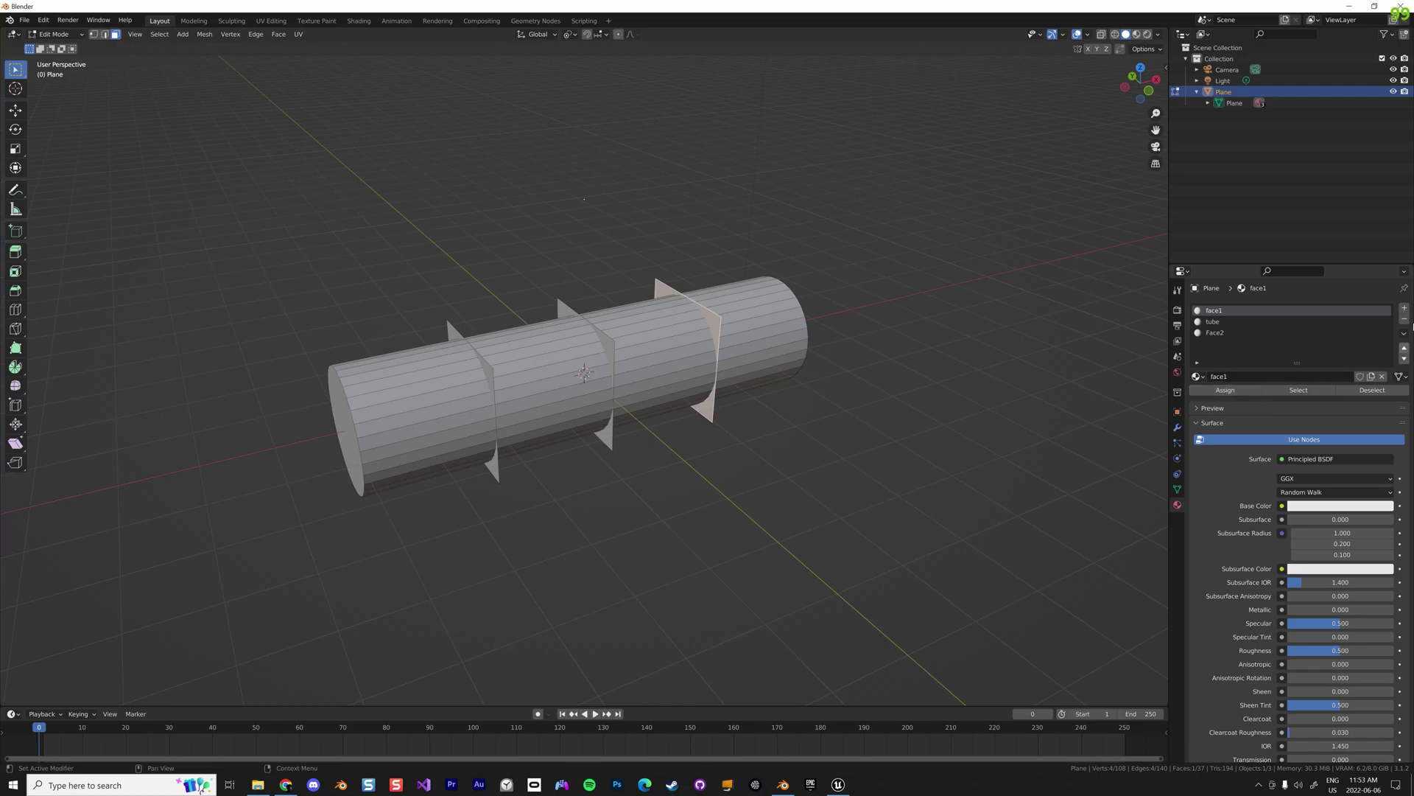
left_click(1404, 308)
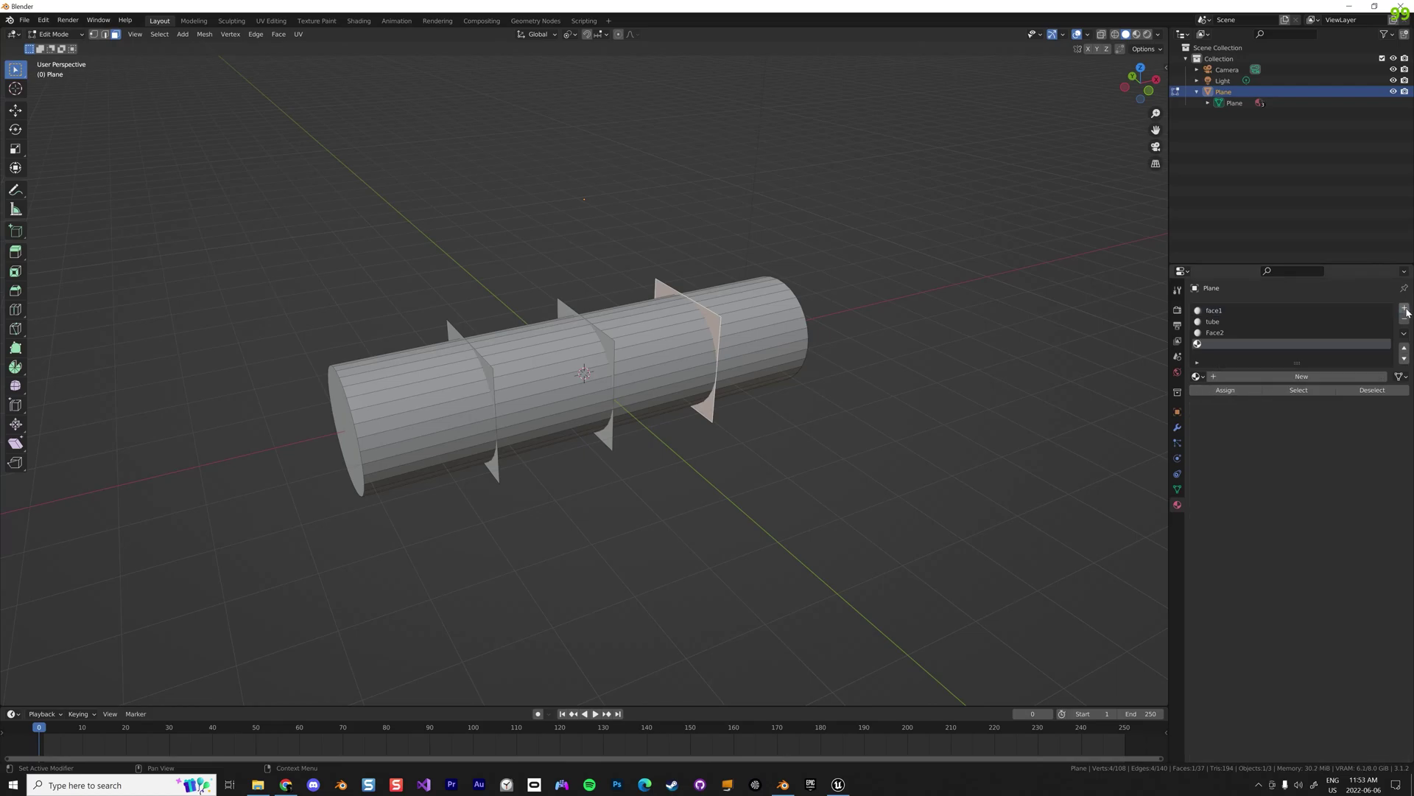
left_click(1265, 378)
double_click(1255, 377)
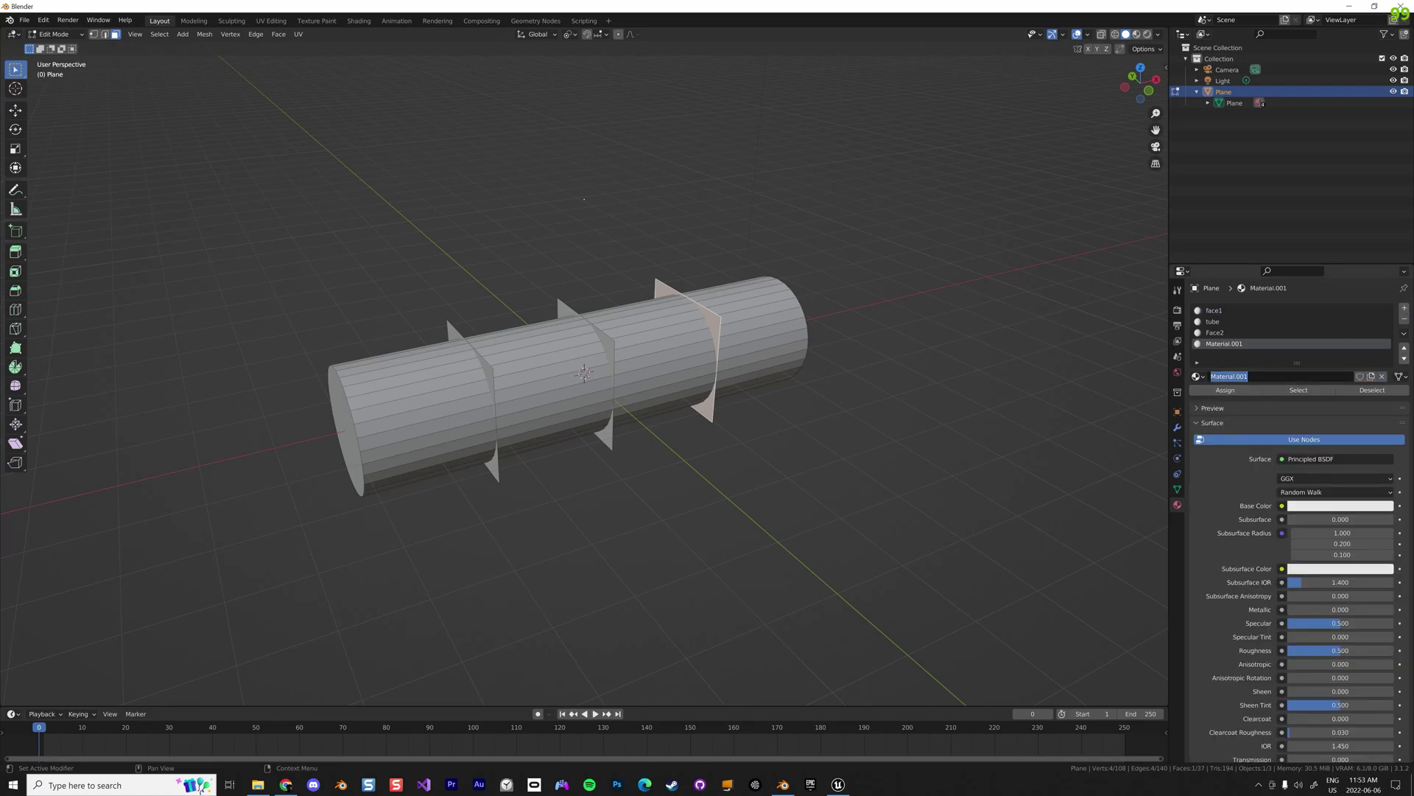
type("plane1")
key("Return")
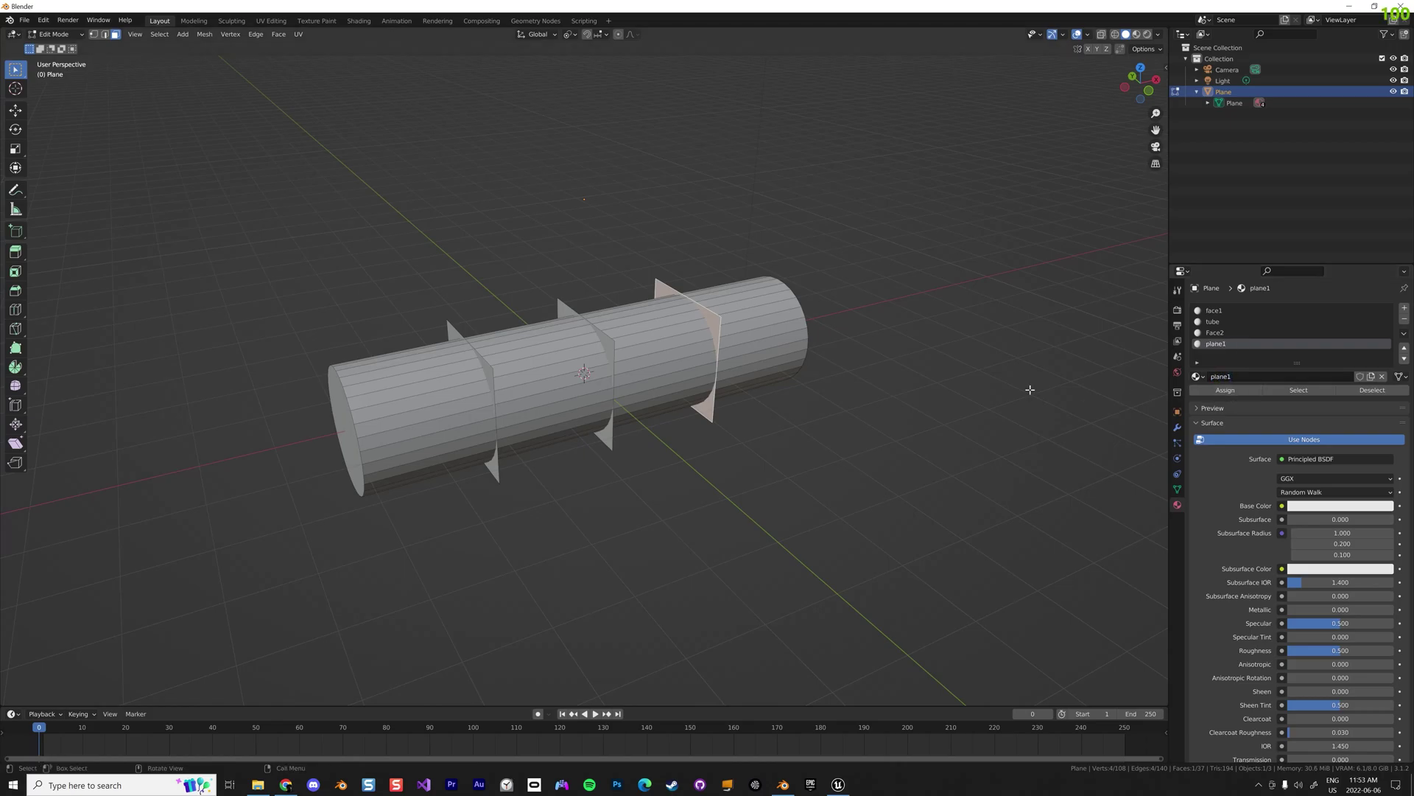
Select the middle cross plane and add a new material slot with a material named plane2.
left_click(617, 345)
double_click(1245, 377)
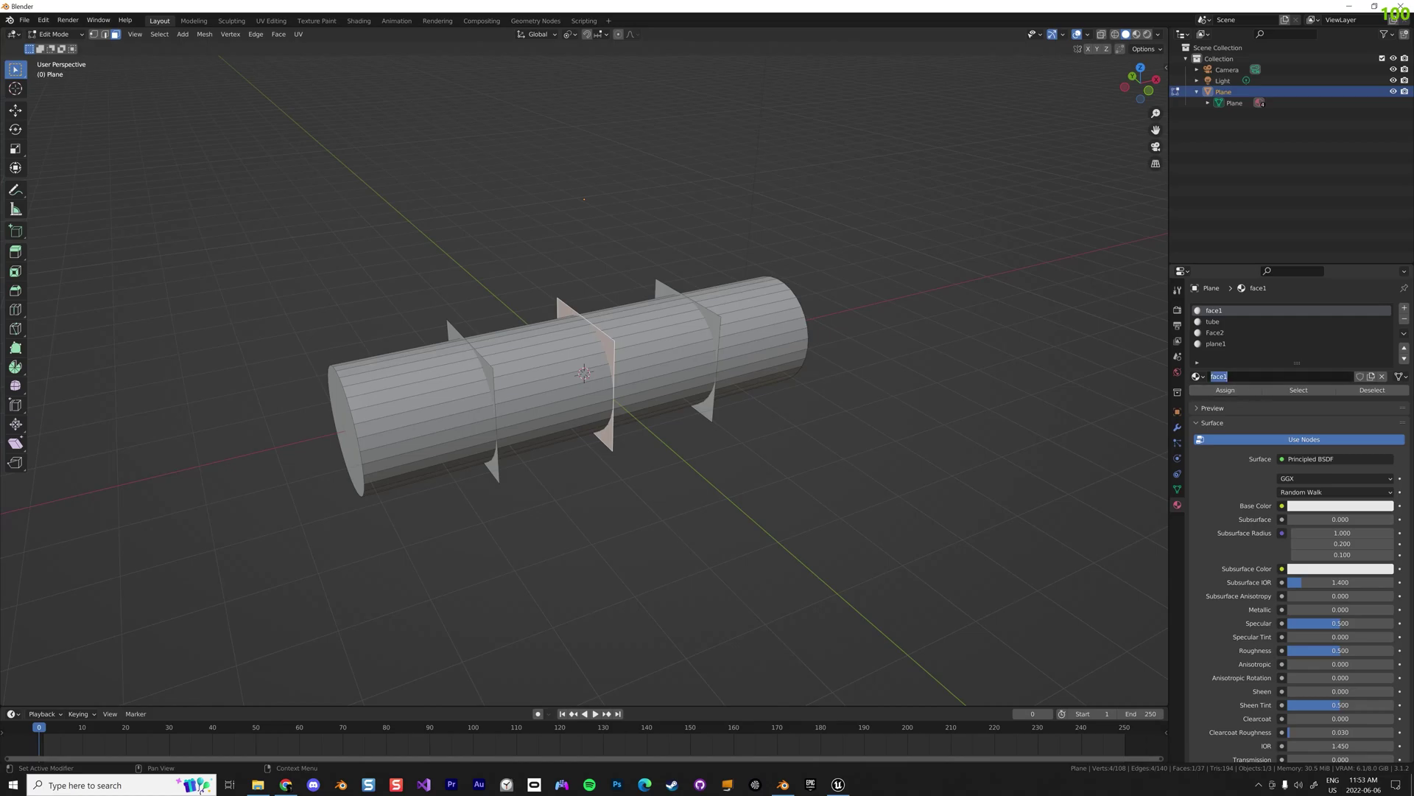
left_click(1405, 309)
left_click(1406, 309)
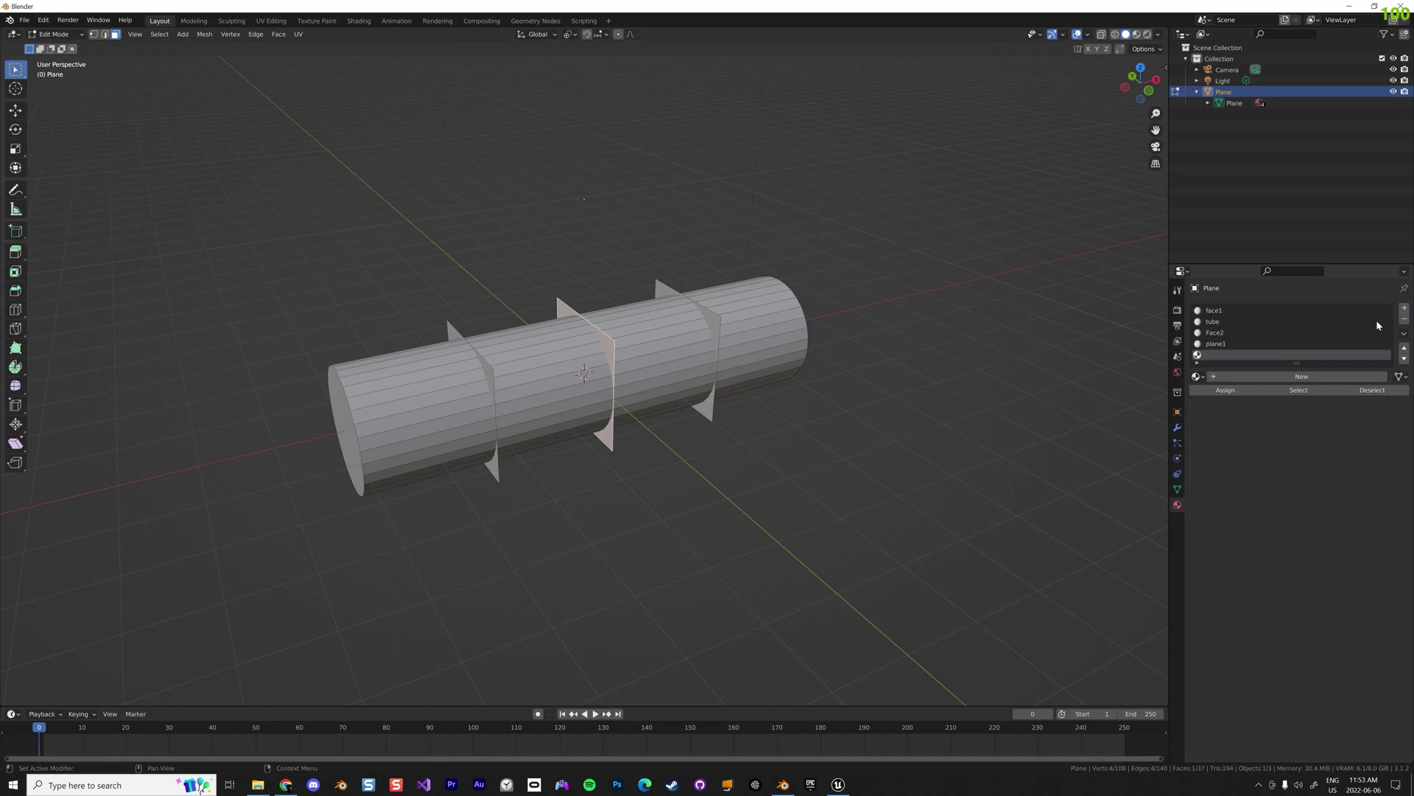
left_click(1278, 377)
double_click(1279, 376)
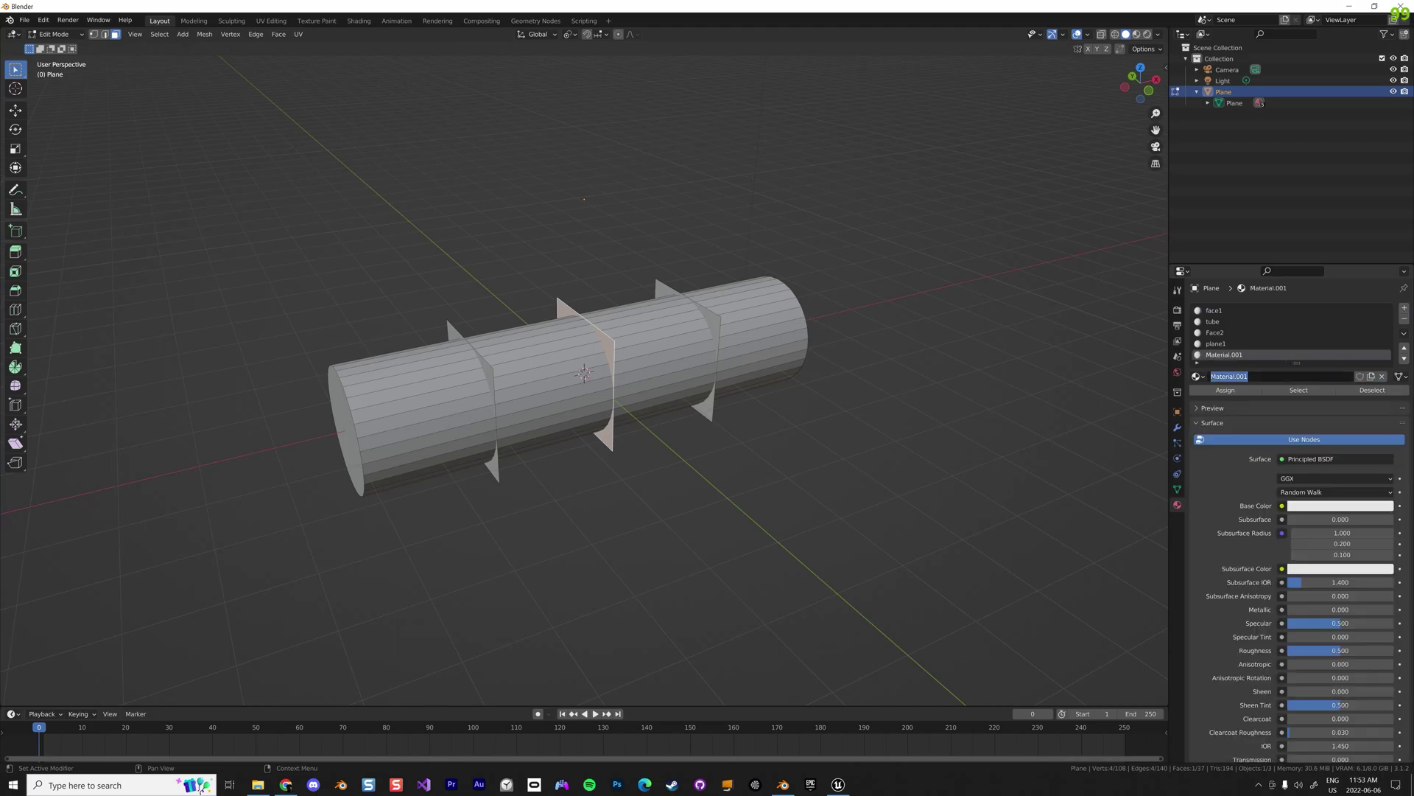
type("plane2")
key("Return")
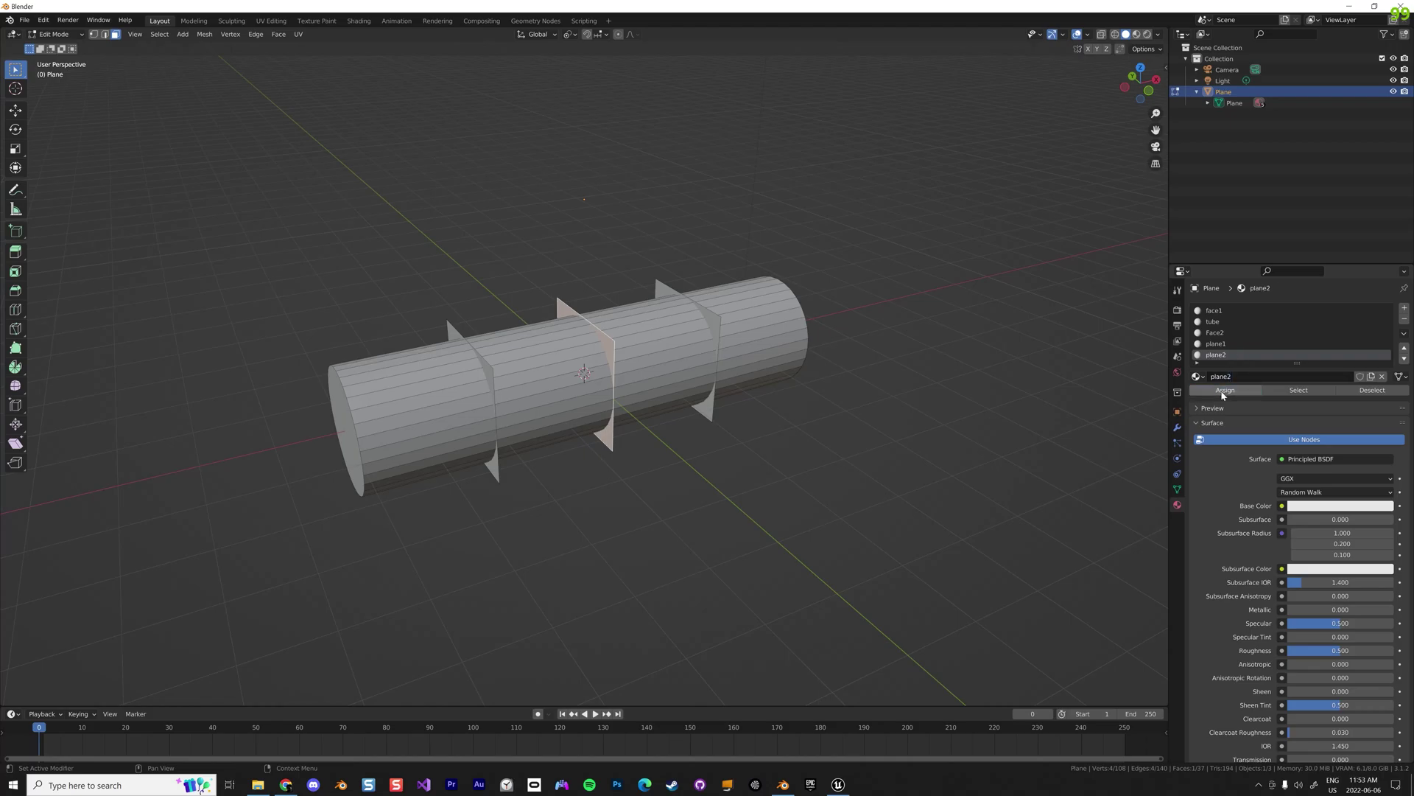
Select the cross plane nearest the Face2 end cap and add a new material slot with a material named plane3.
left_click(492, 370)
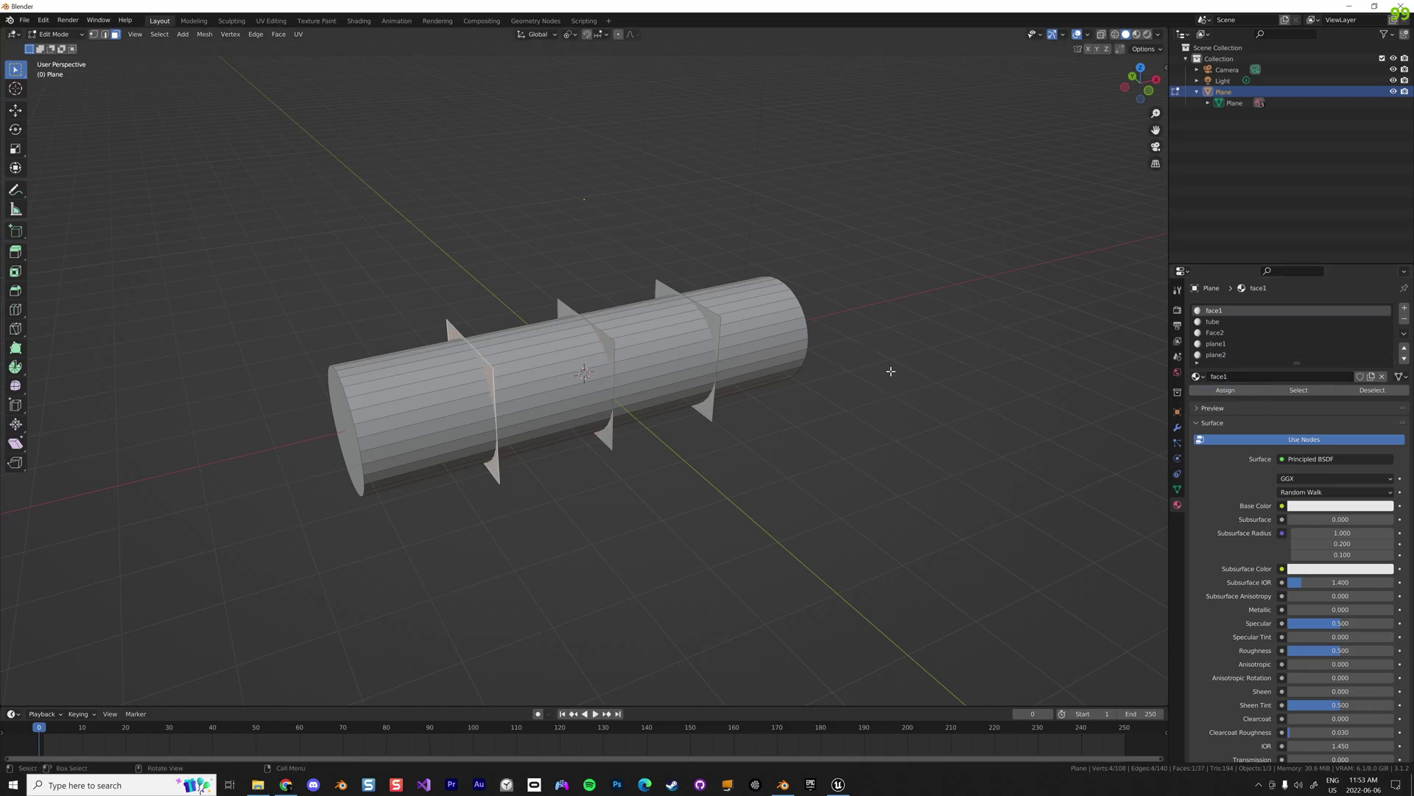
left_click(1404, 308)
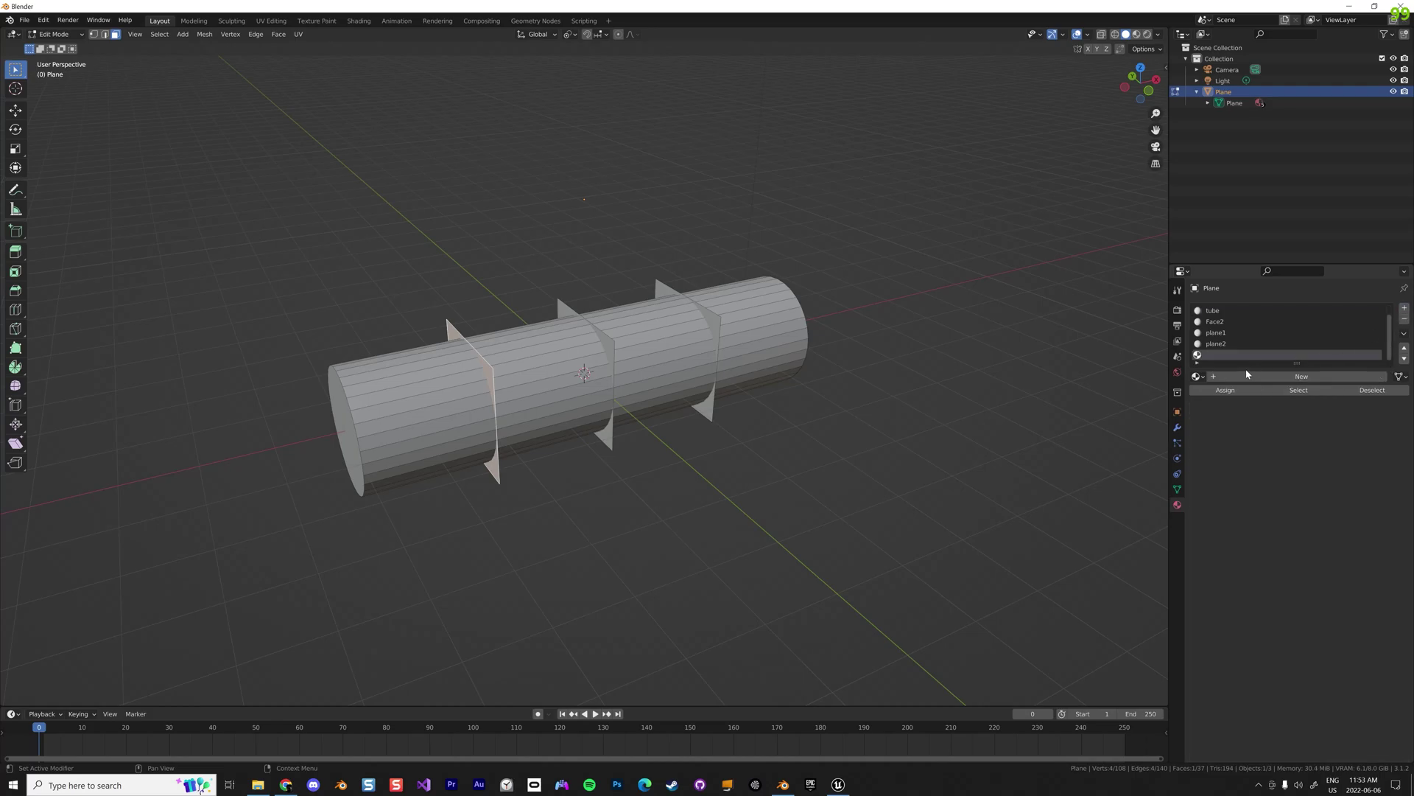
left_click(1263, 375)
left_click(1254, 378)
type("plan")
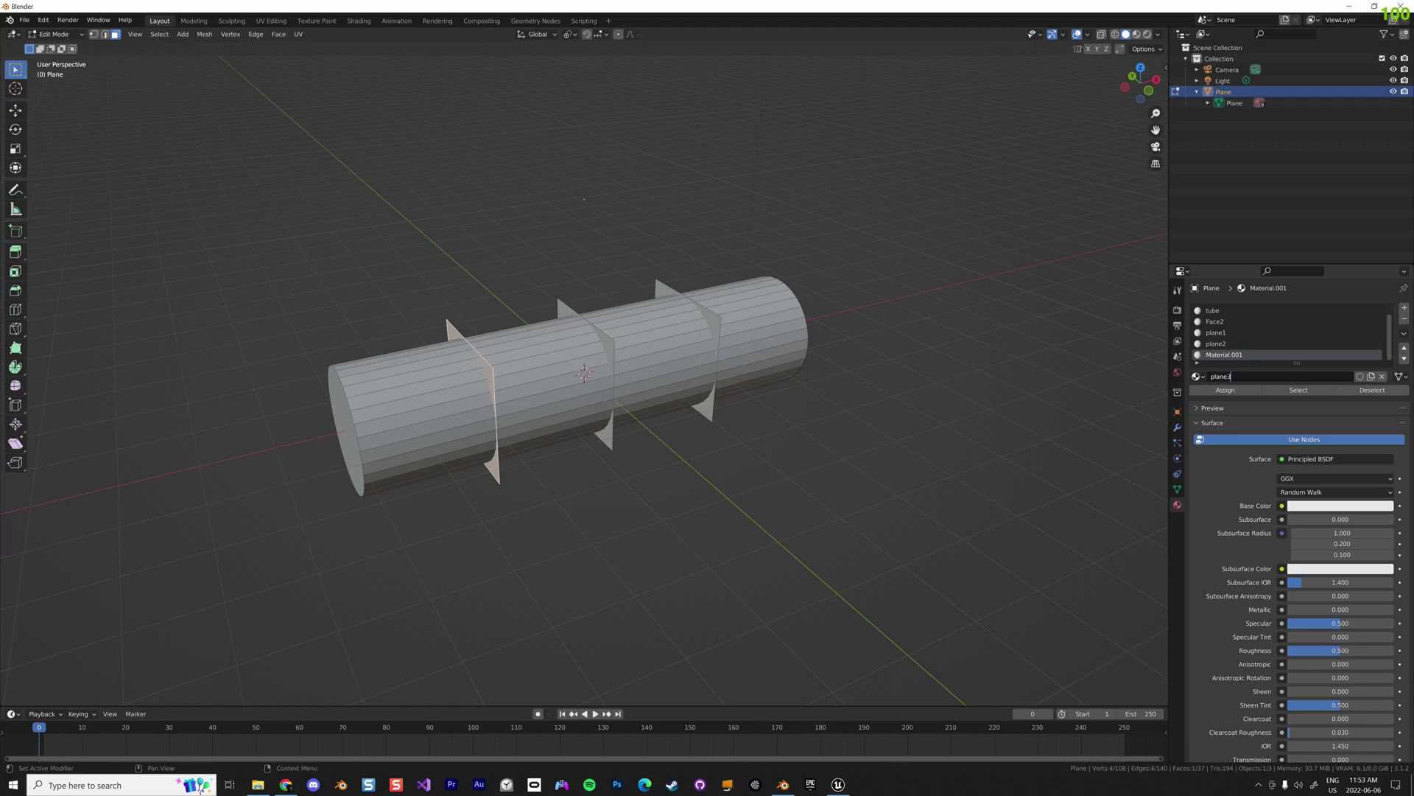
type("e3")
key("Return")
Select the faces using face1 to find the wrongly included cross plane, and assign that plane to the plane1 material.
left_click(852, 396)
middle_click_drag(852, 397, 804, 399)
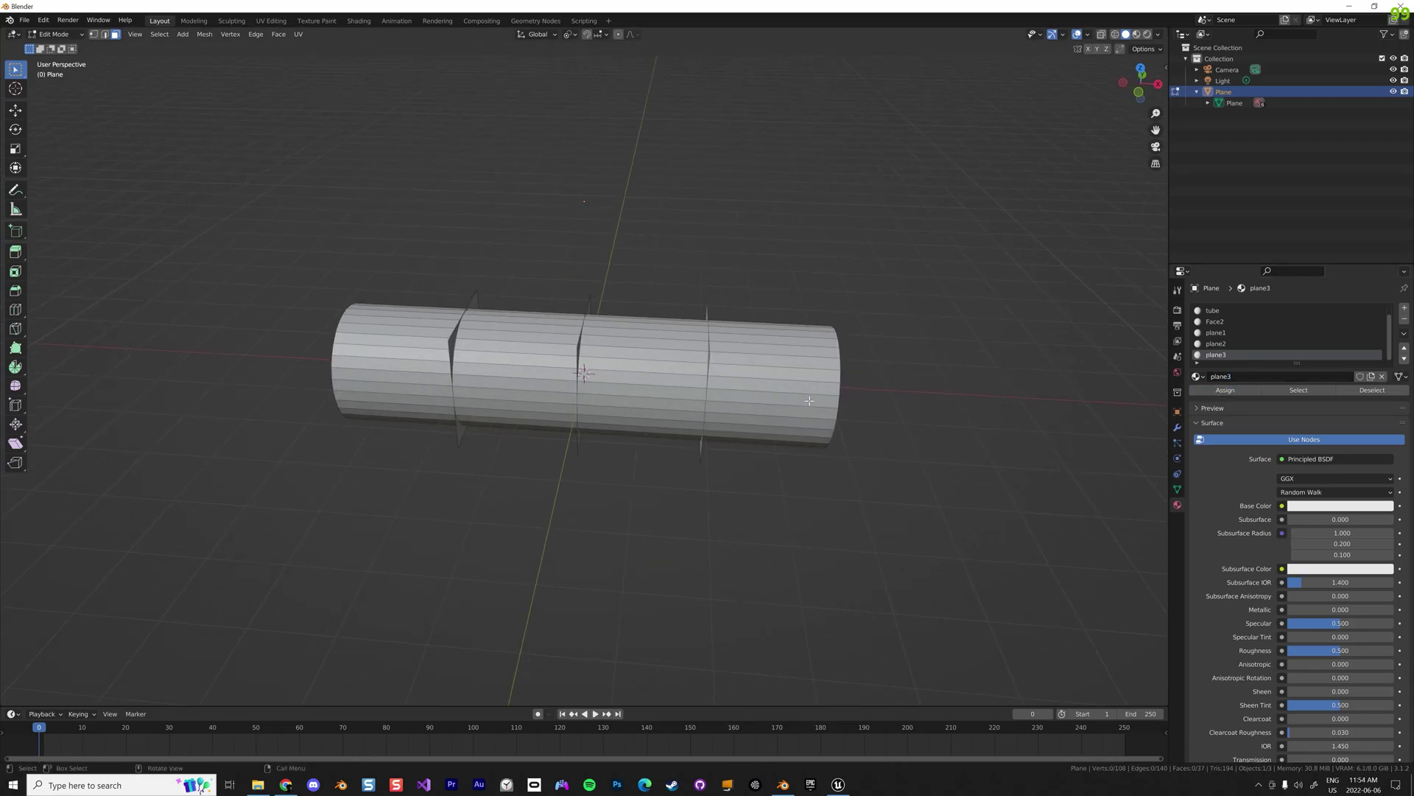
scroll(1227, 320, "up", 1)
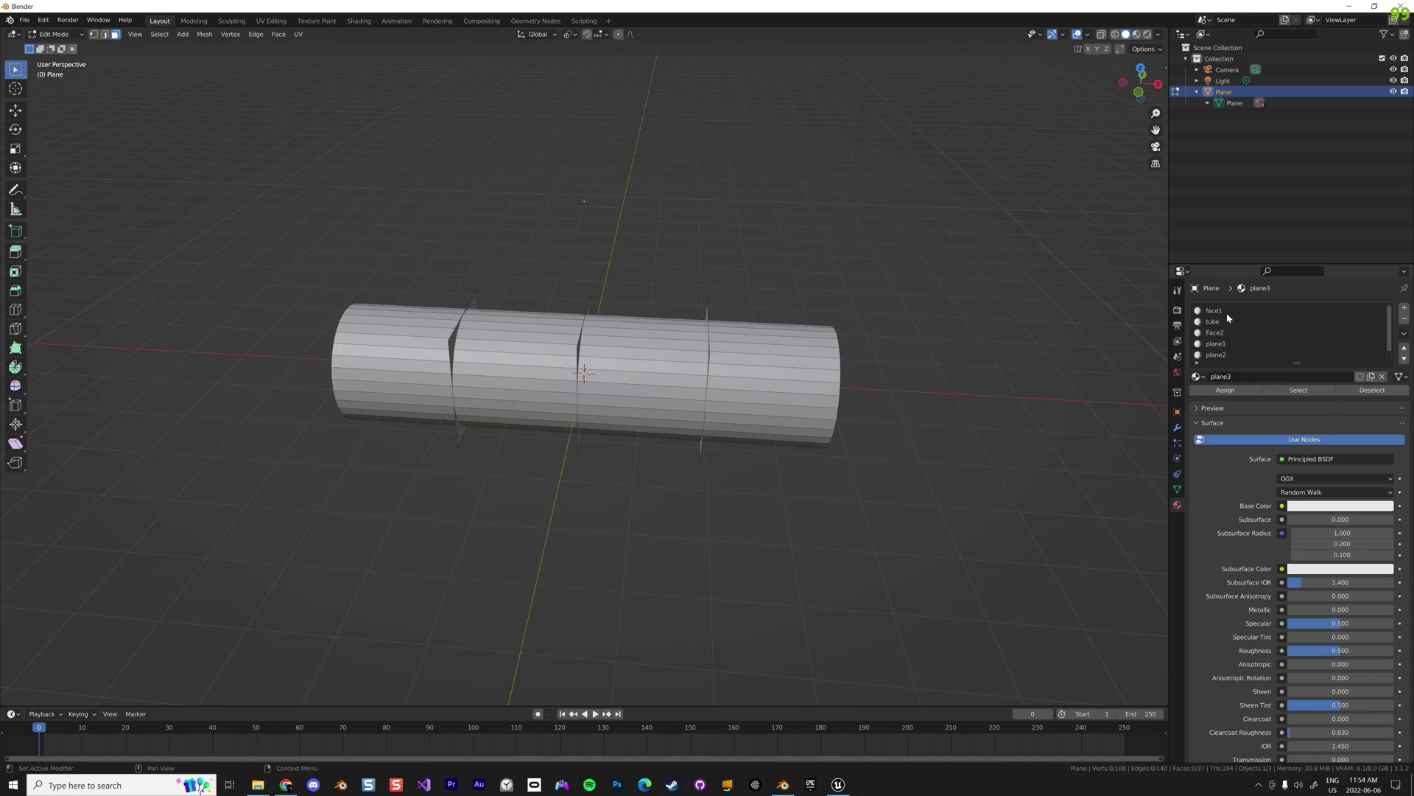
left_click(1226, 311)
left_click(1298, 390)
middle_click_drag(1005, 357, 945, 340)
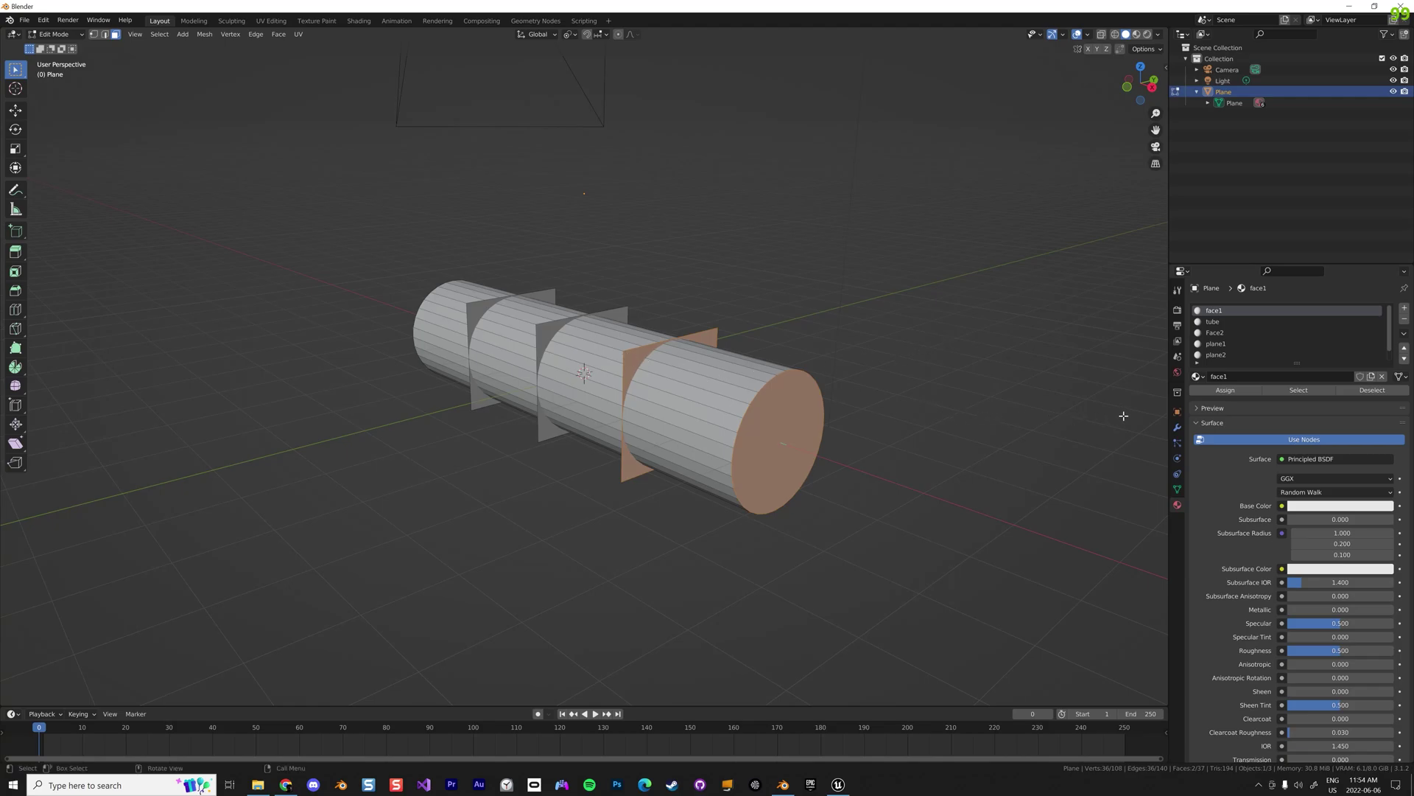
left_click(1372, 389)
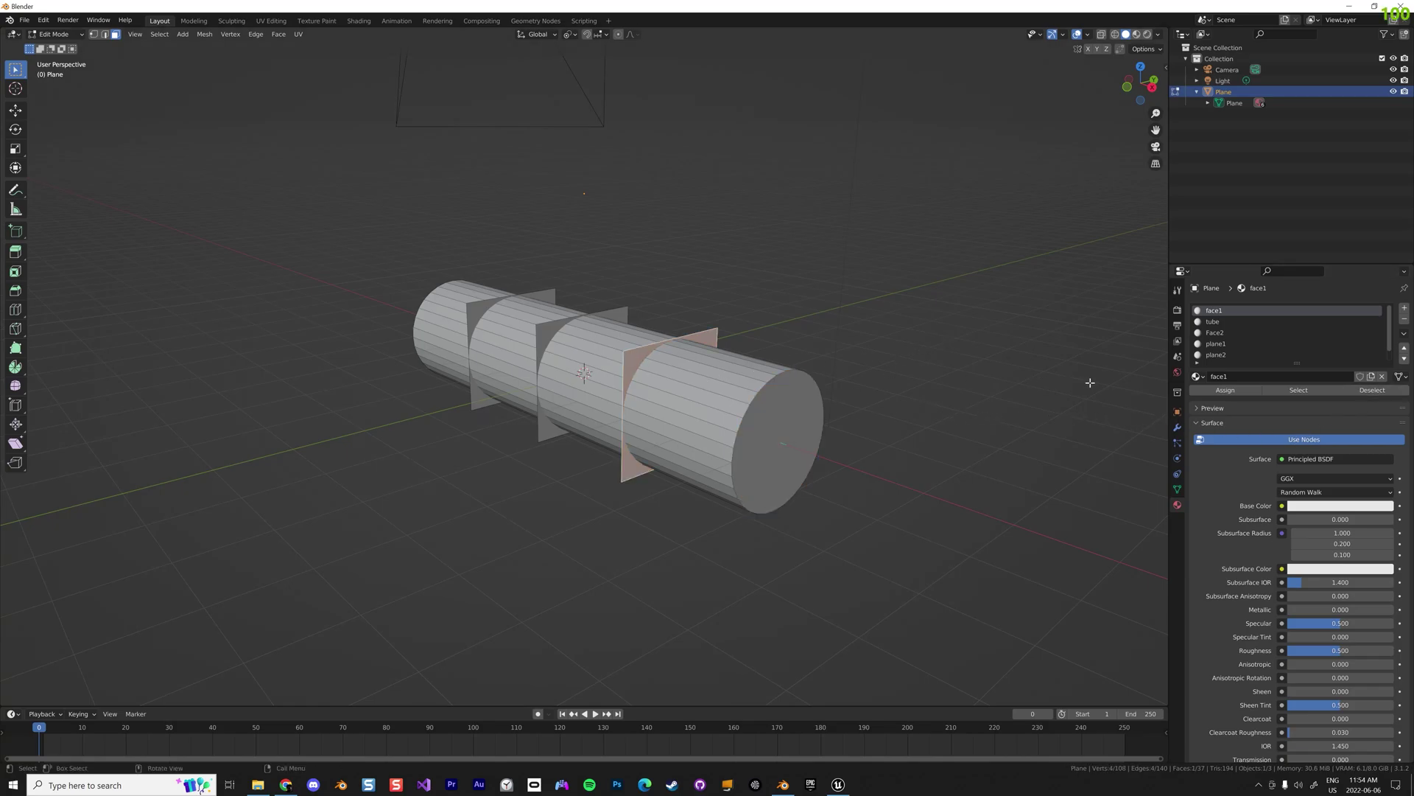
left_click(1225, 344)
left_click(1229, 392)
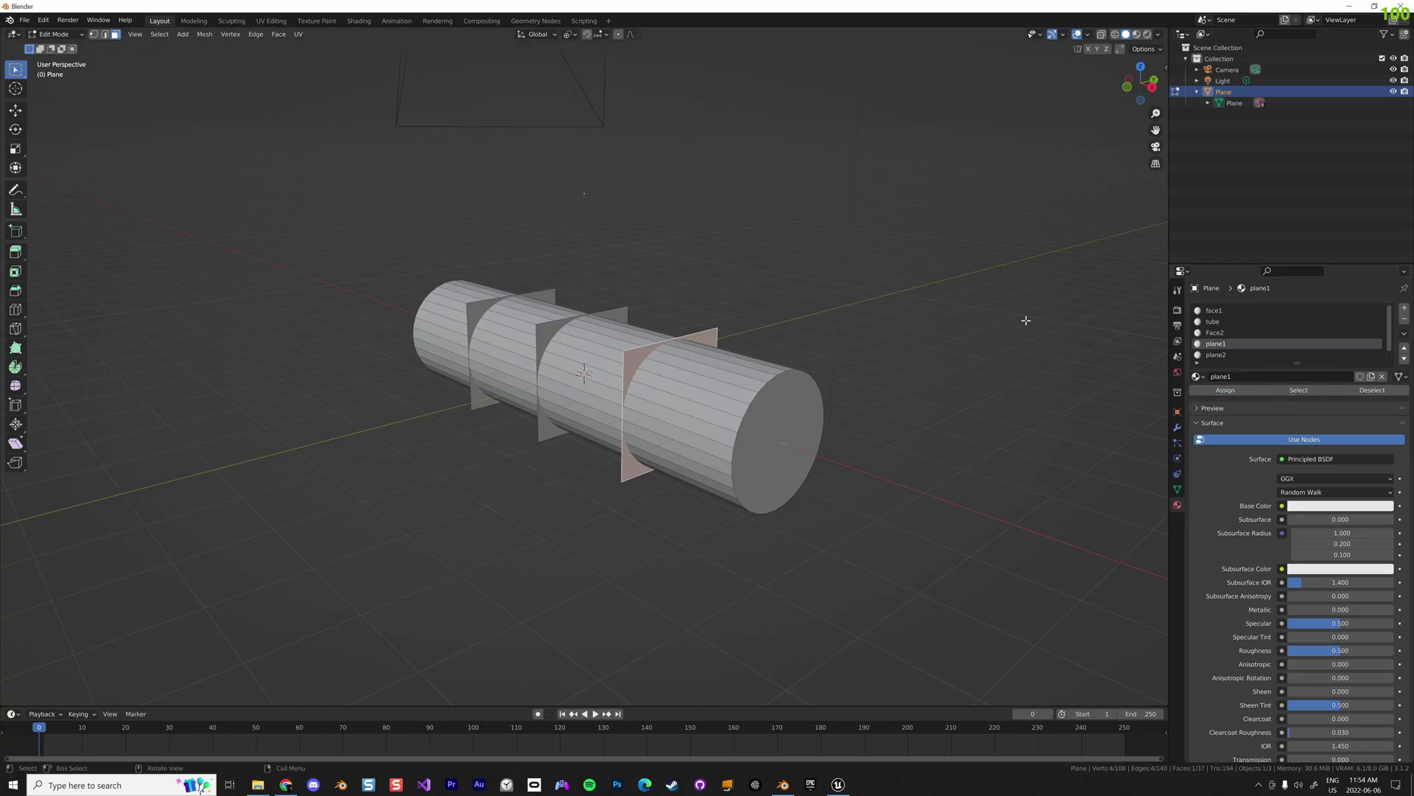
Check the face assignments of the face1, tube and Face2 materials by selecting the faces of each slot.
left_click(1216, 310)
left_click(1299, 396)
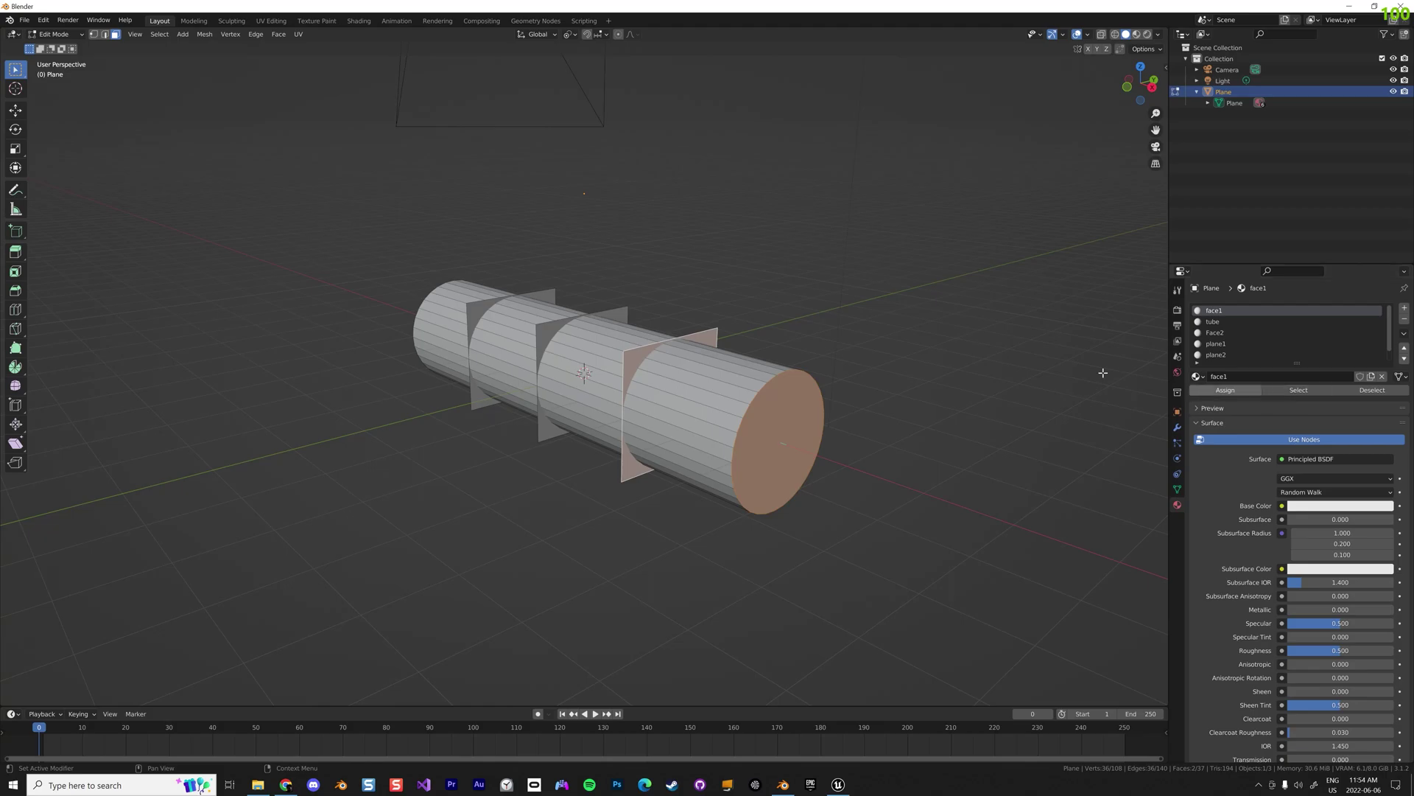
left_click(1024, 348)
left_click(1286, 392)
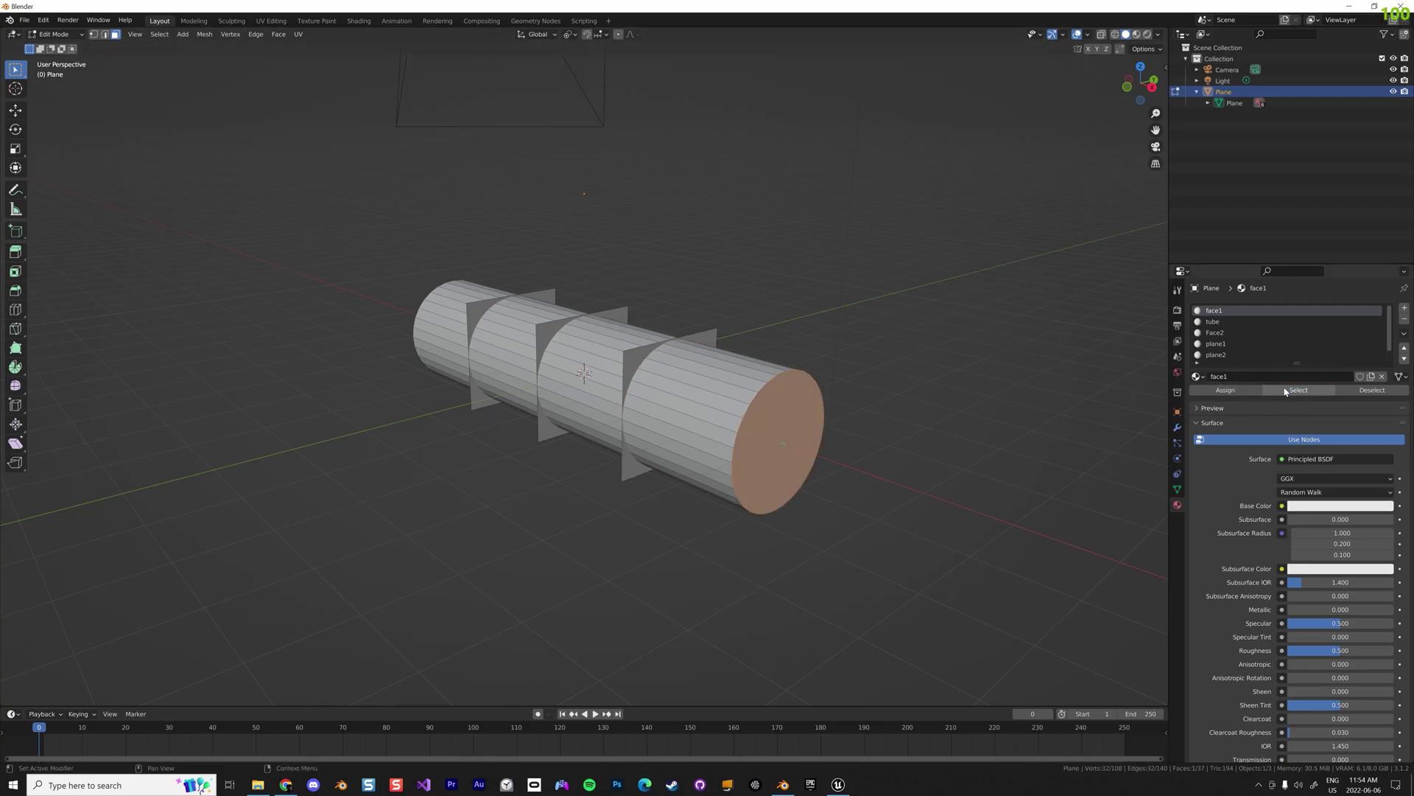
left_click(1212, 322)
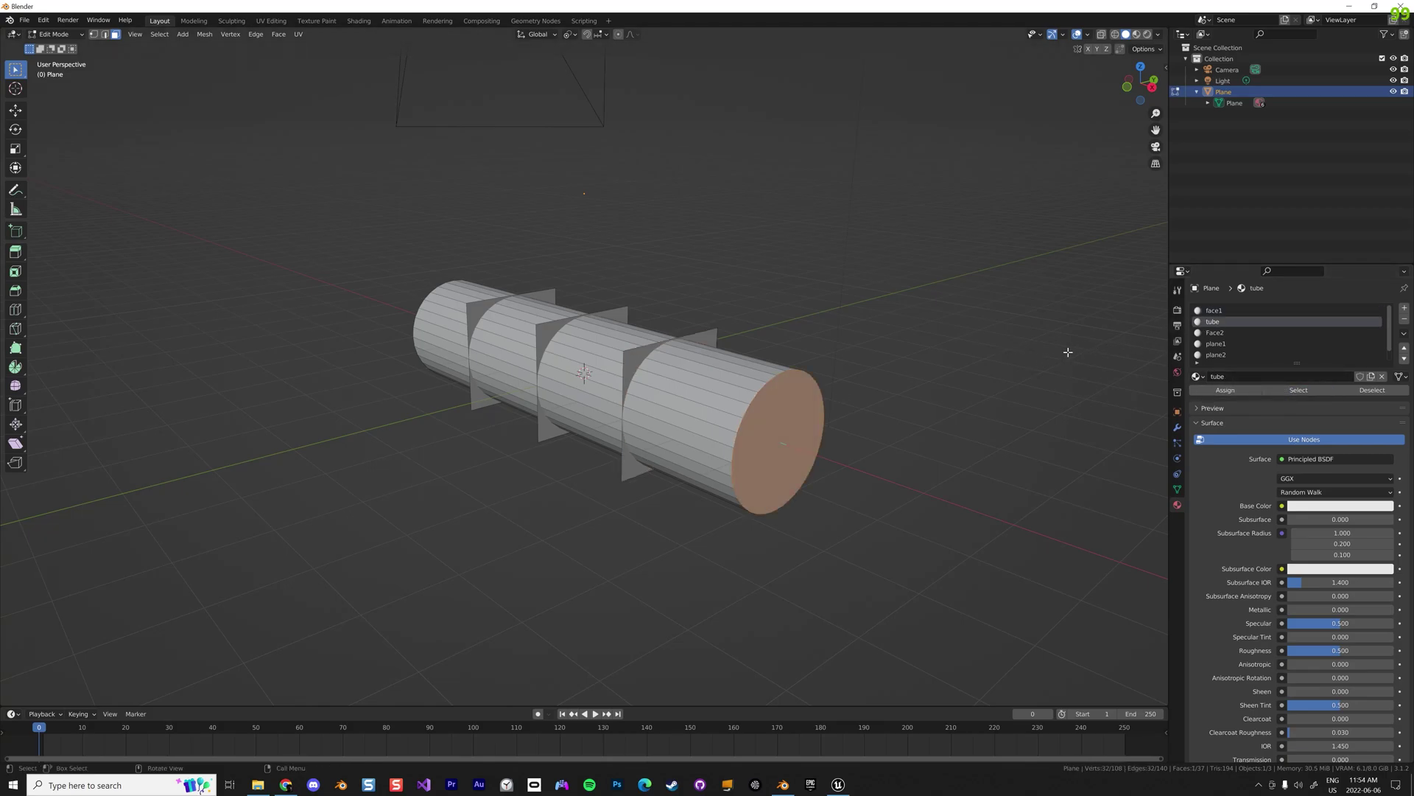
left_click(1024, 360)
left_click(1305, 391)
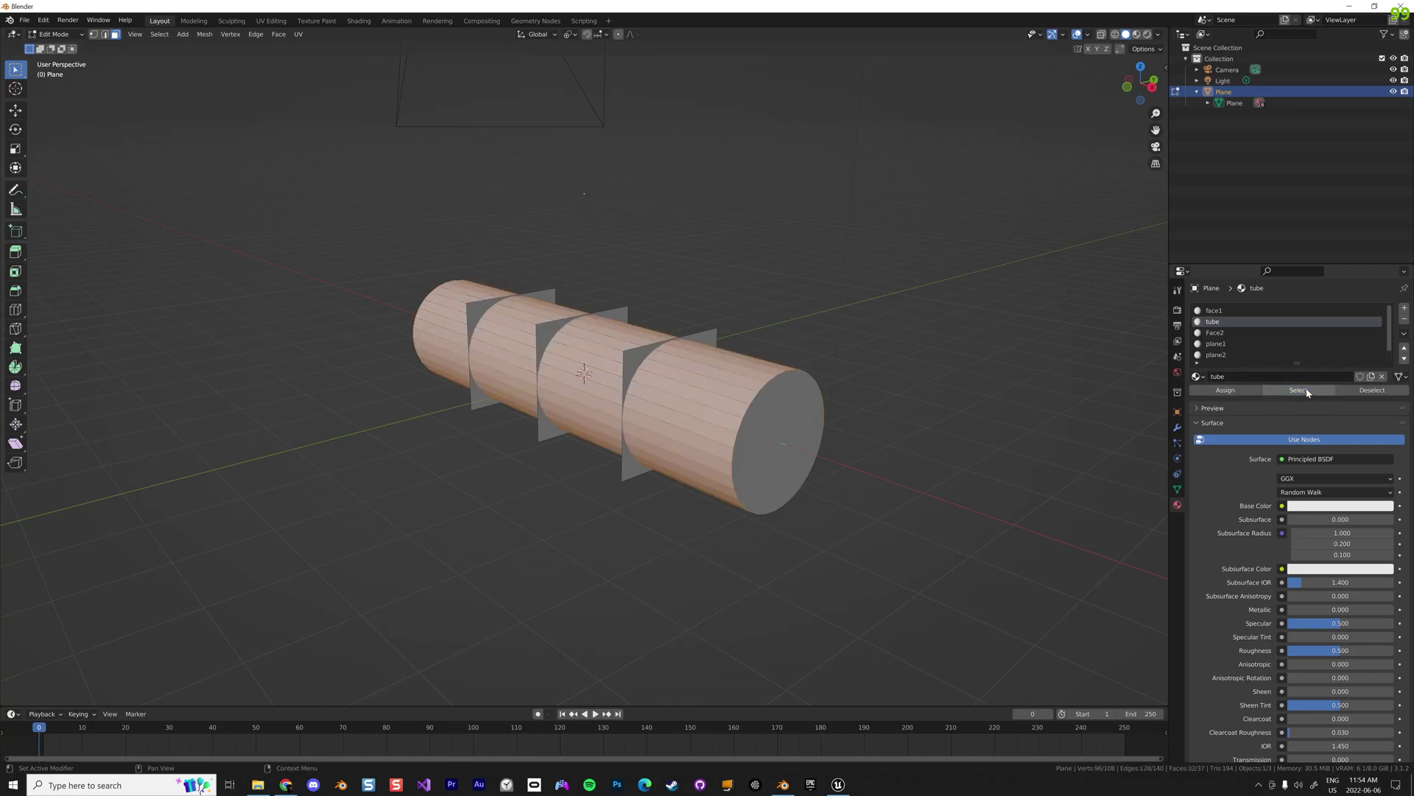
left_click(1076, 366)
left_click(1213, 334)
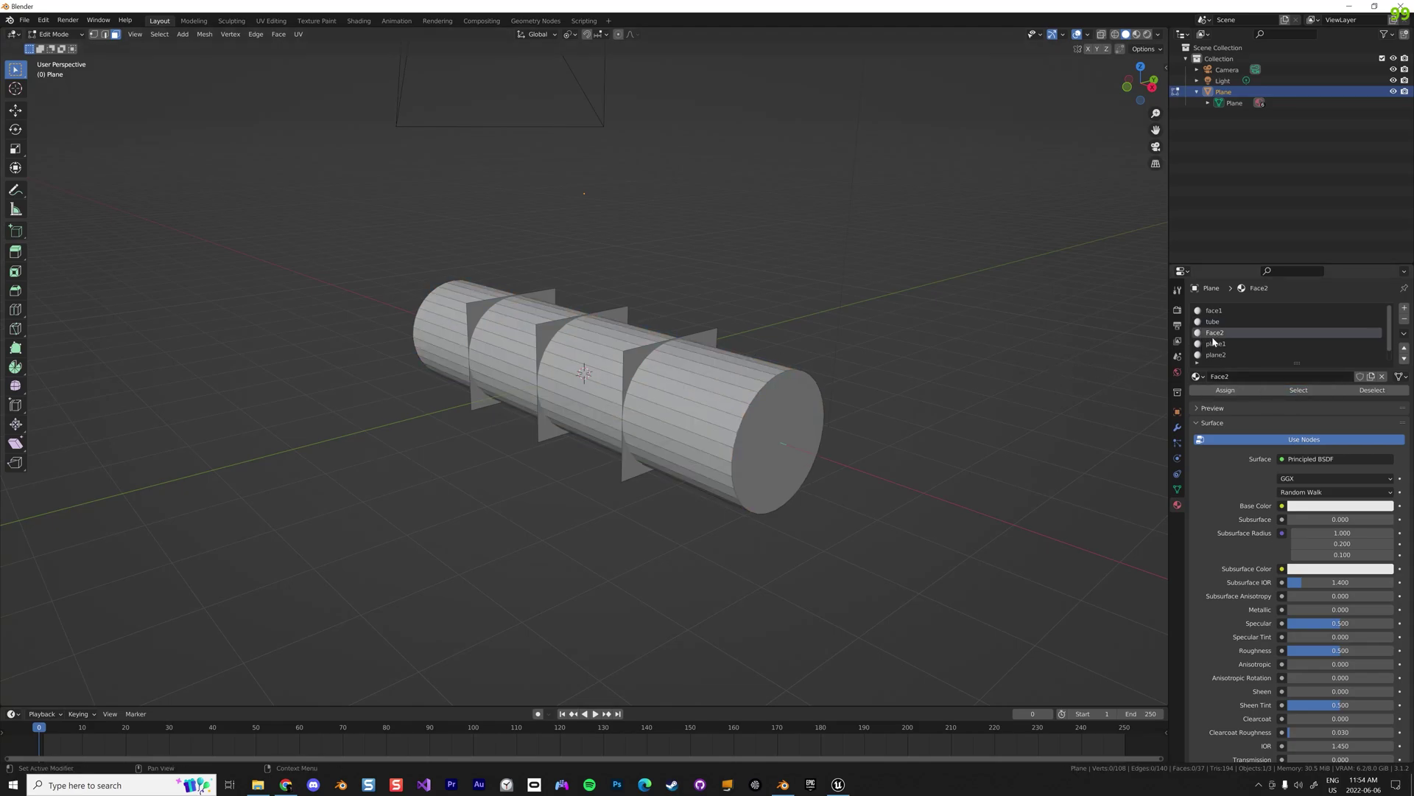
left_click(1299, 390)
mouse_move(354, 221)
middle_mouse_down()
mouse_move(455, 246)
mouse_move(529, 241)
middle_mouse_up()
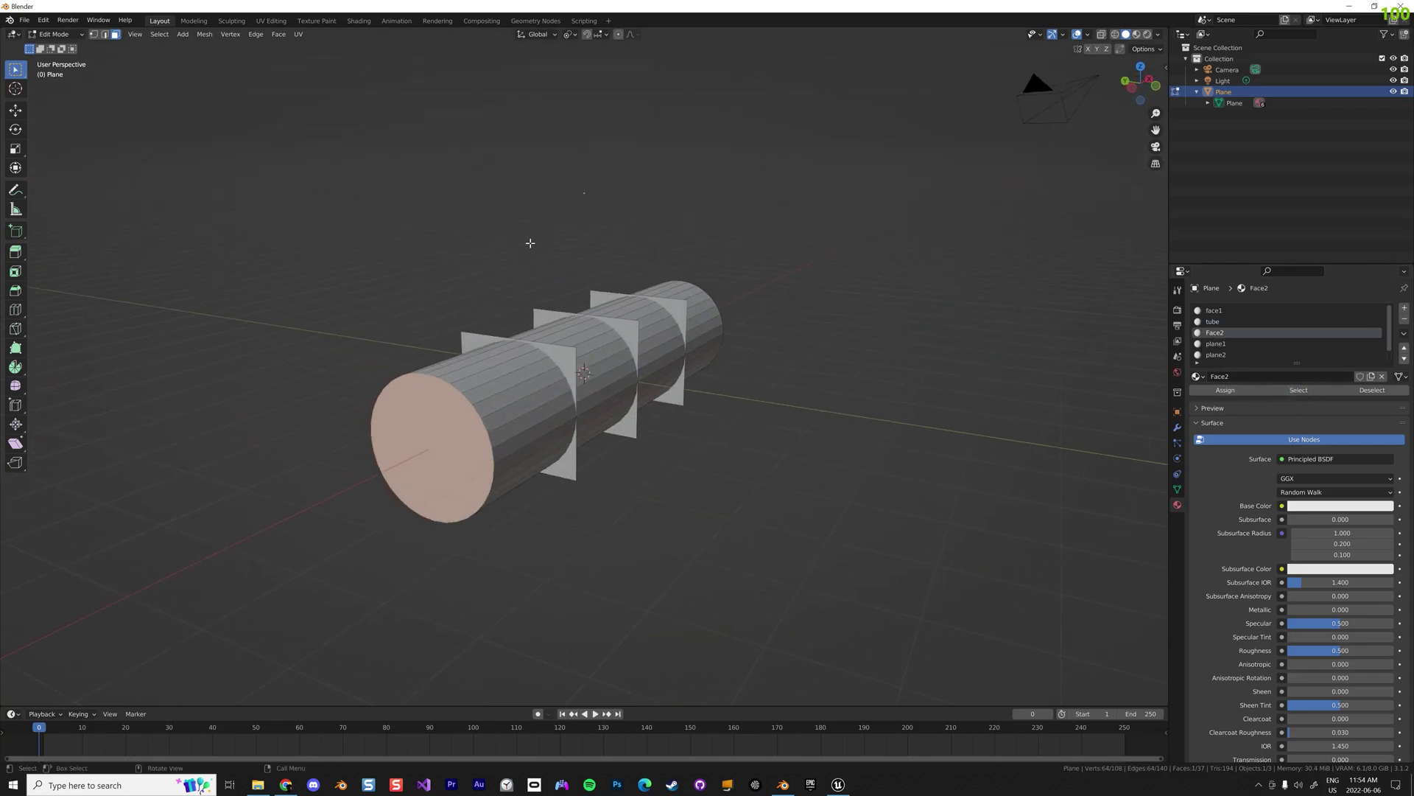
Check the face assignments of the plane1, plane2 and plane3 materials by selecting the faces of each slot.
left_click(1216, 343)
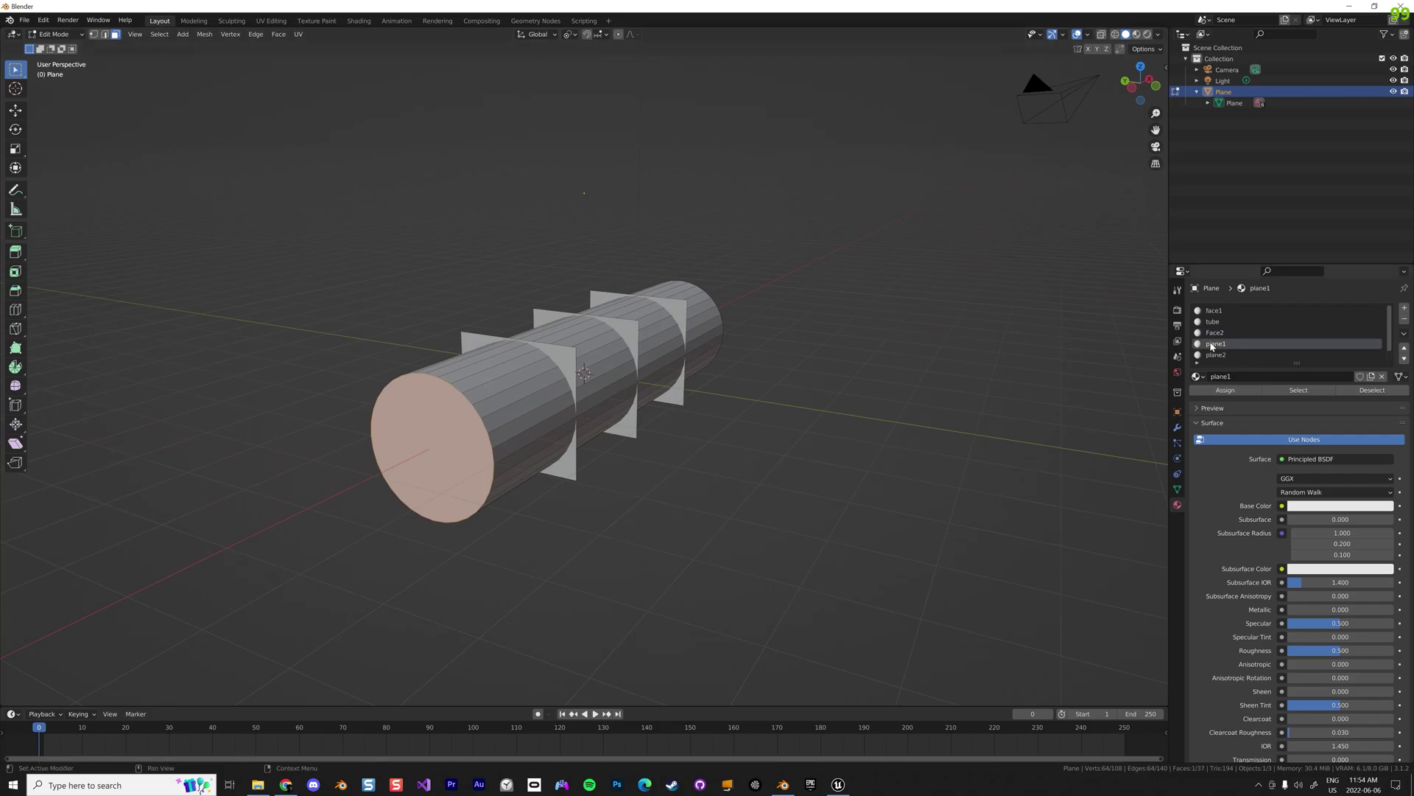
left_click(1285, 391)
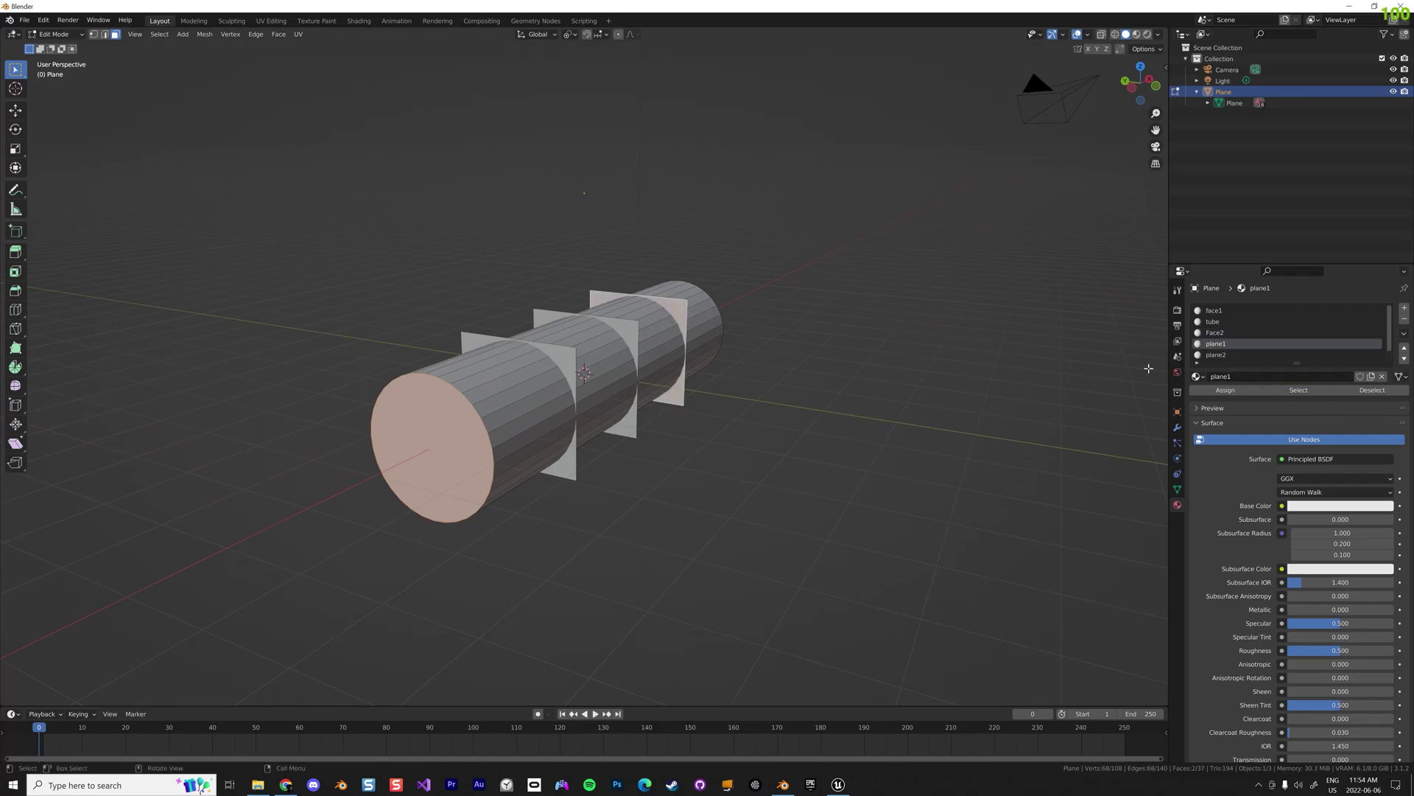
left_click(847, 421)
left_click(1280, 391)
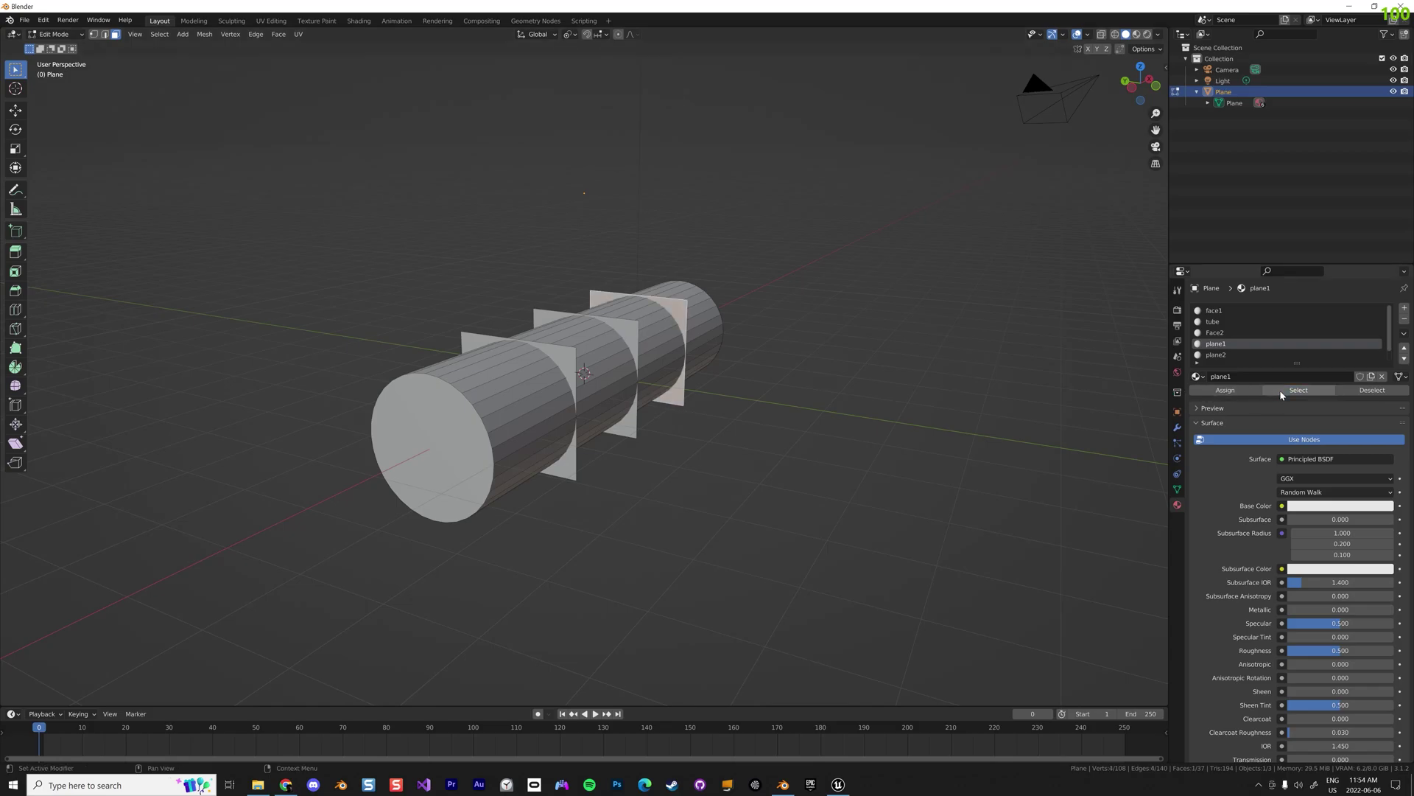
left_click(1091, 394)
left_click(1217, 354)
left_click(1299, 390)
scroll(1240, 357, "down", 1)
left_click(1240, 355)
left_click(1283, 391)
left_click(934, 325)
middle_click_drag(915, 268, 716, 263)
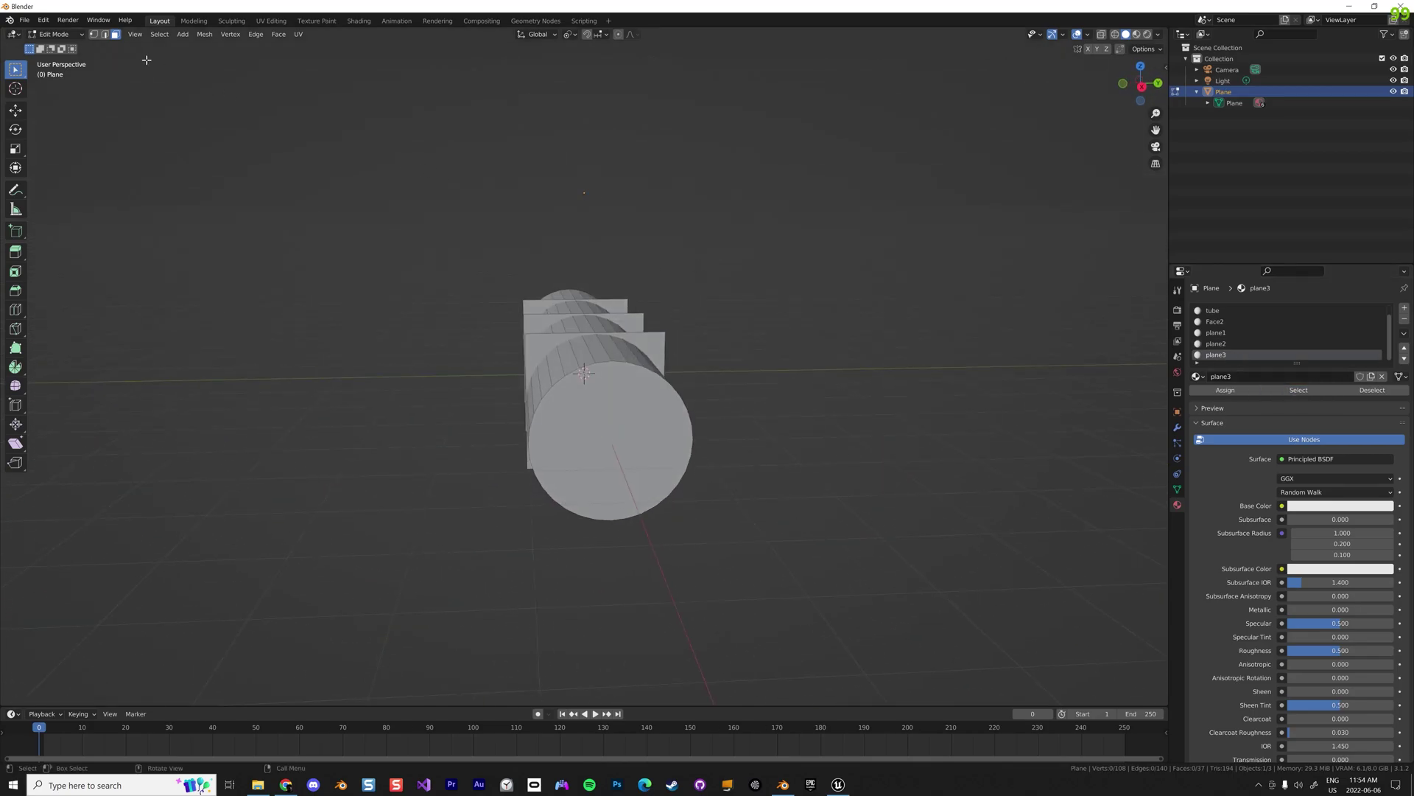
key("a")
right_click(636, 364)
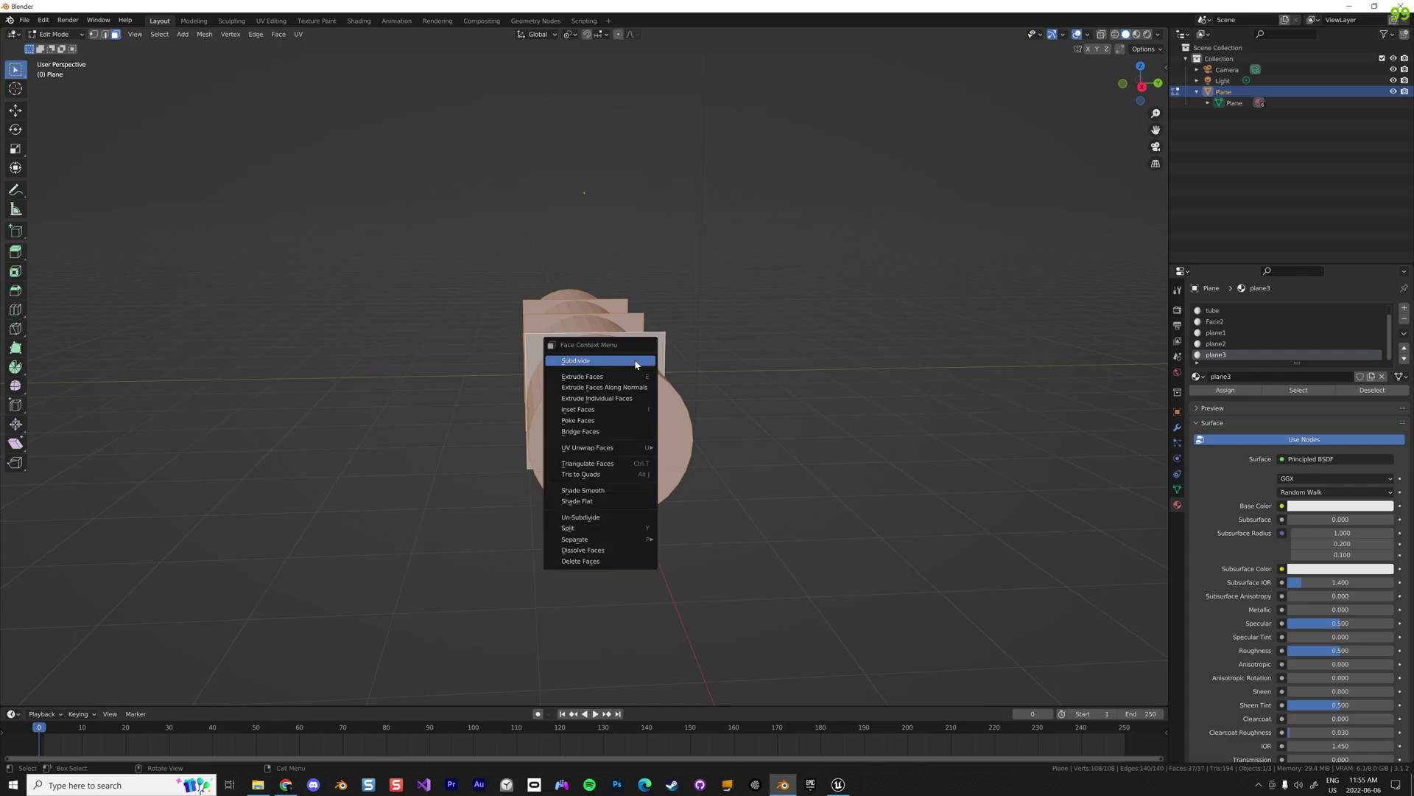
left_click(779, 351)
Switch to Object Mode and apply Shade Smooth to the whole cylinder object.
left_click(54, 34)
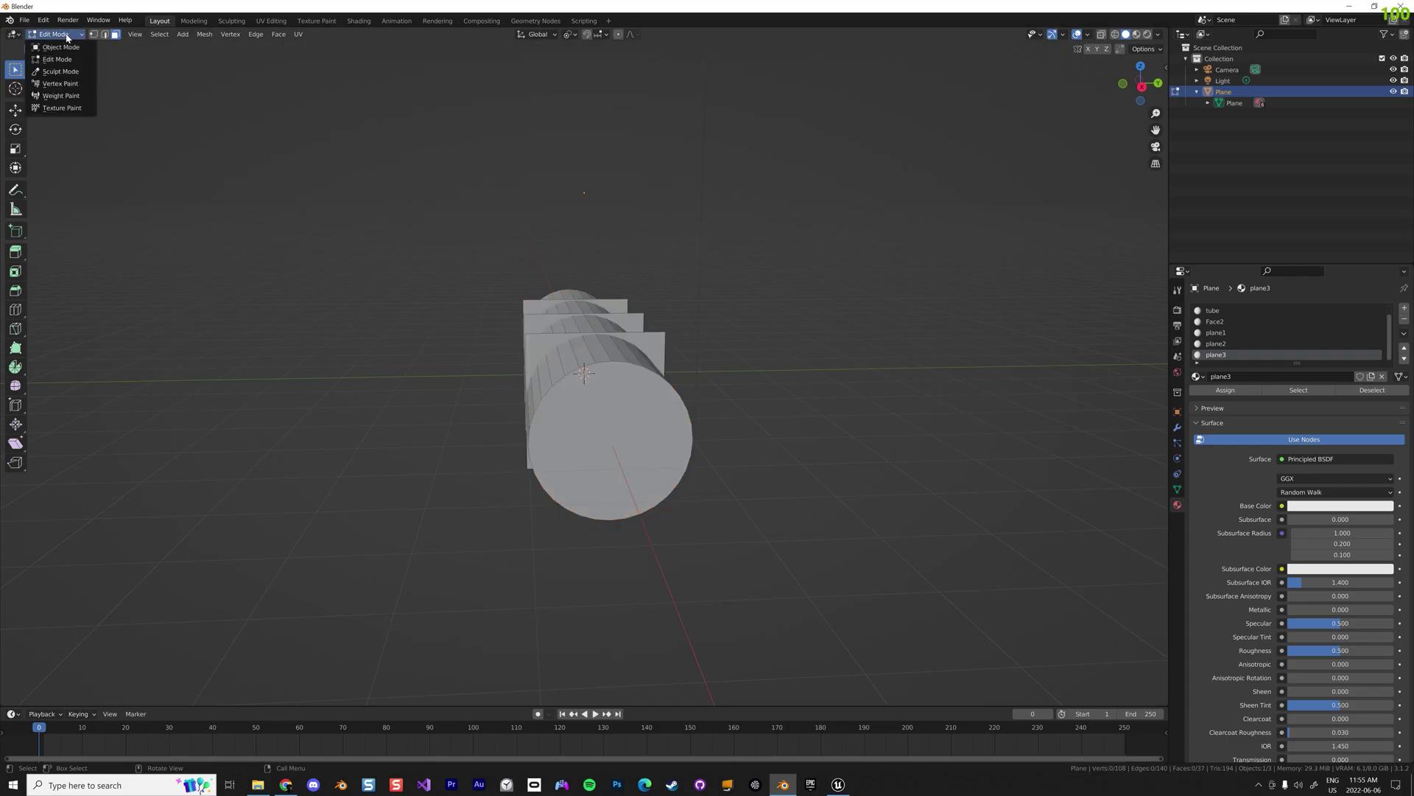
left_click(61, 47)
left_click(595, 366)
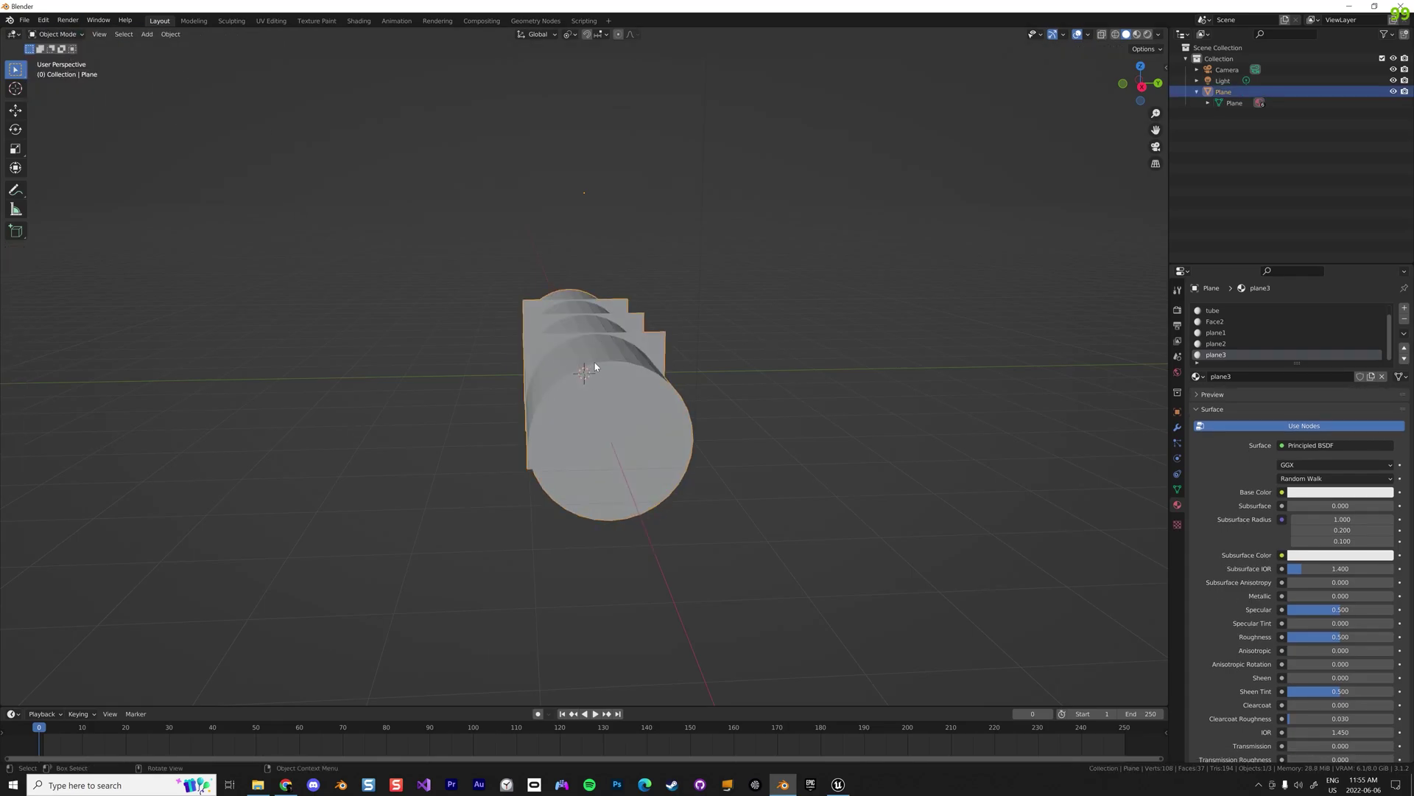
right_click(596, 366)
left_click(595, 363)
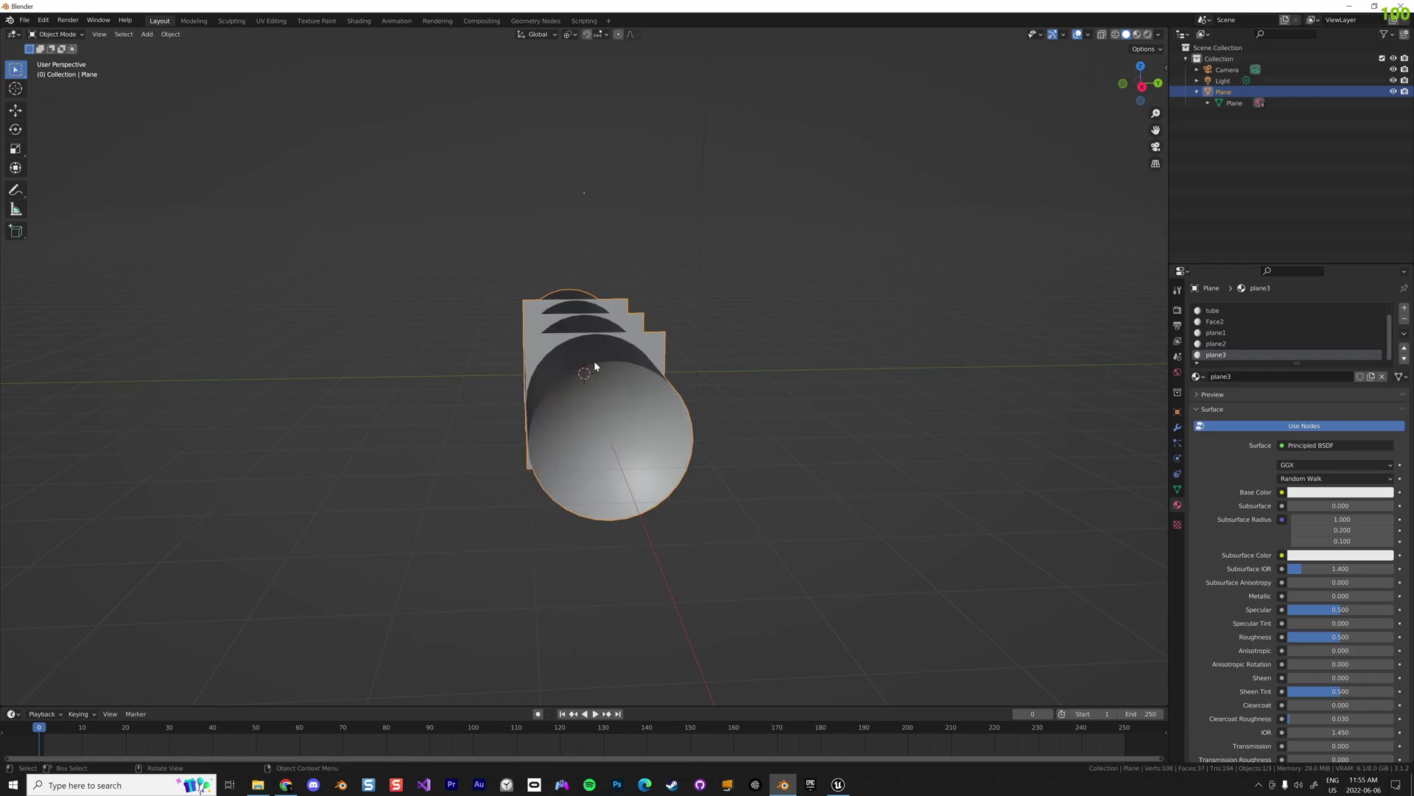
left_click(764, 398)
middle_click_drag(764, 398, 703, 378)
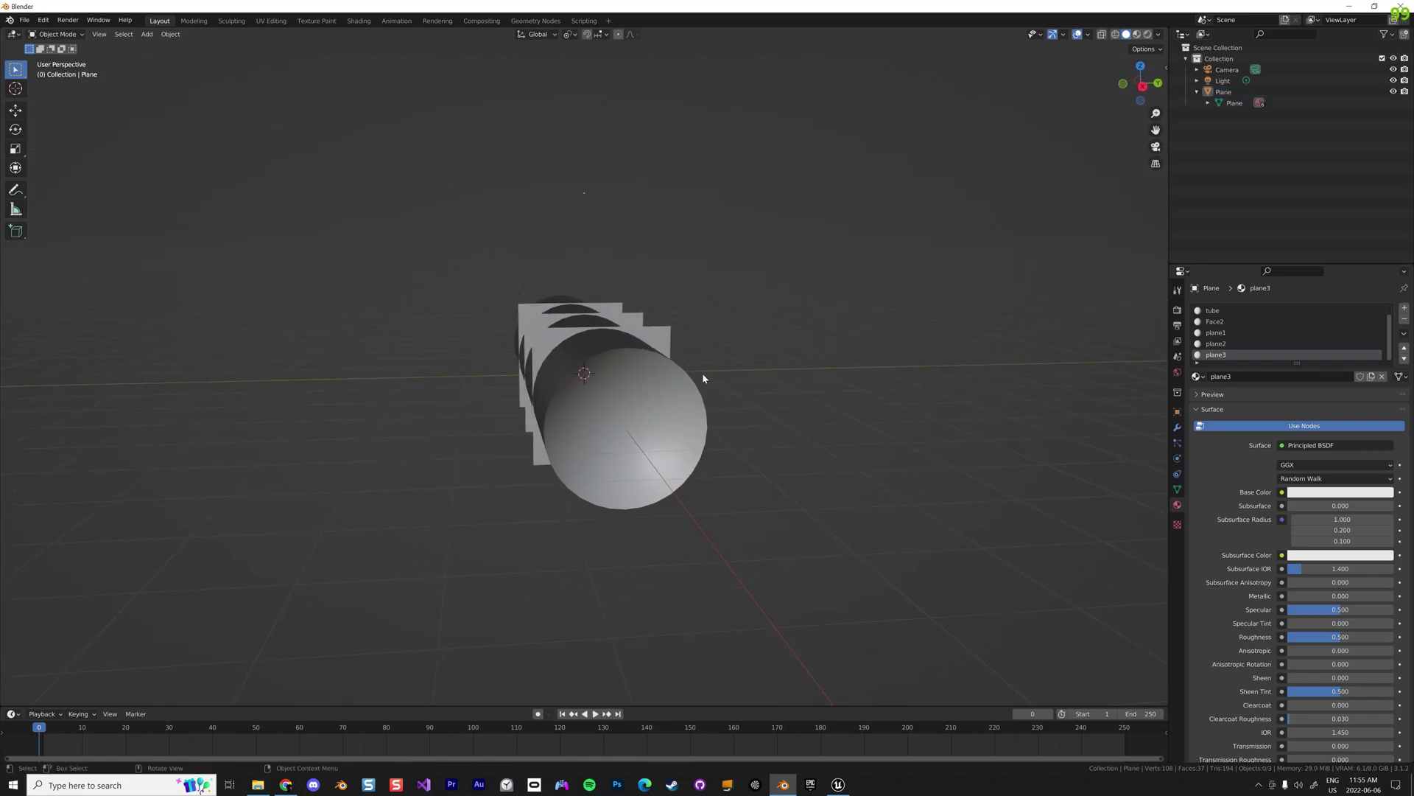
Start an FBX export of the model and name the file kaliscope.
left_click(24, 20)
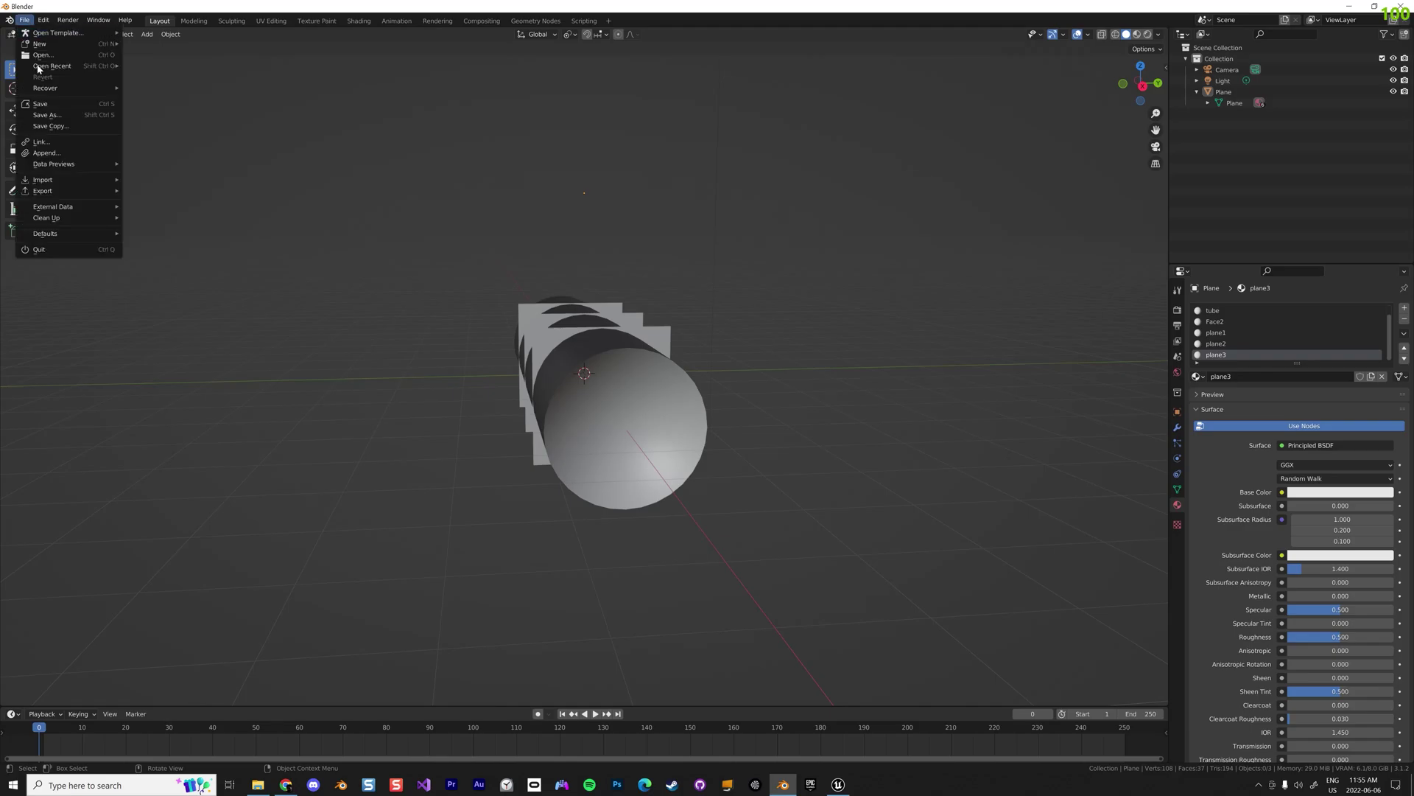
mouse_move(71, 196)
left_click(188, 301)
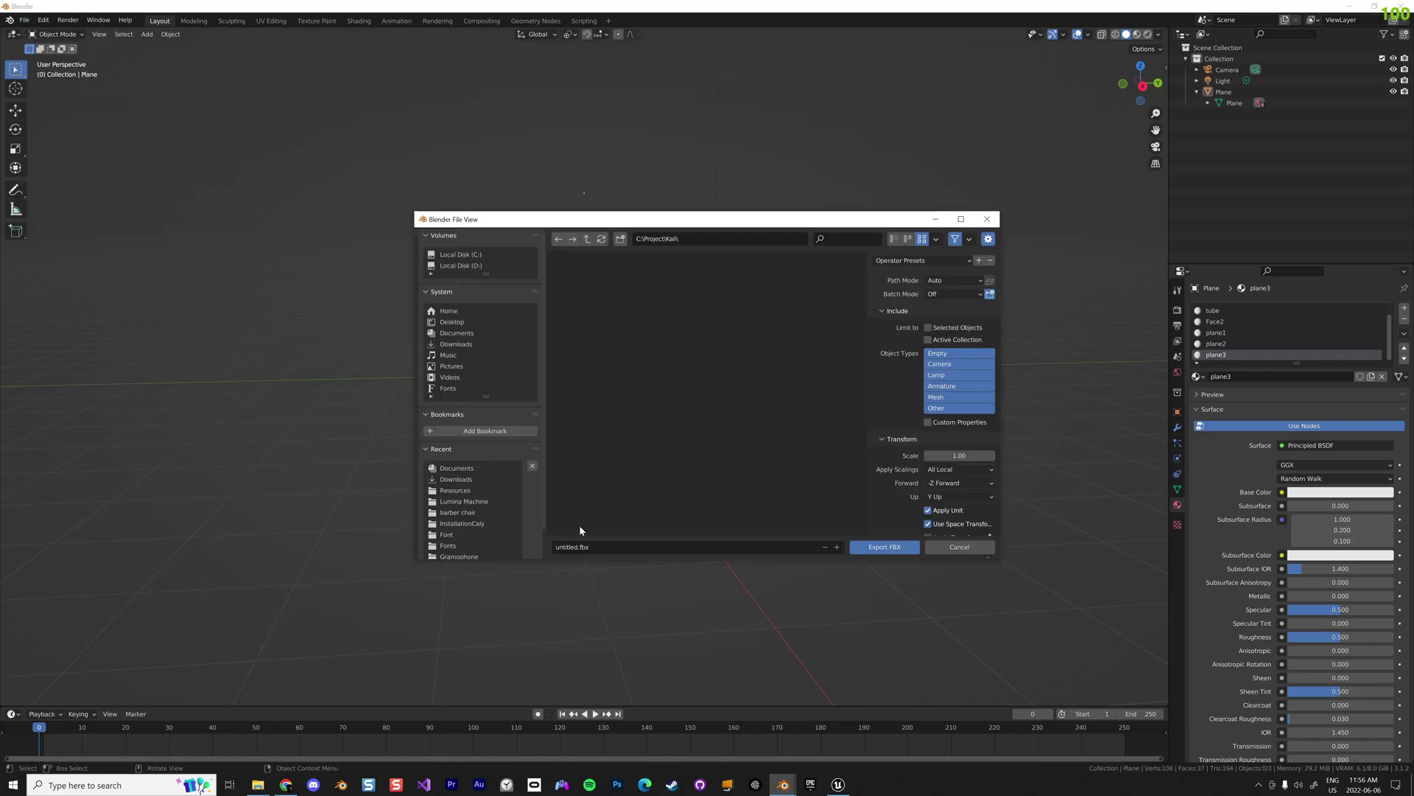
left_click(574, 546)
key("shift+Home")
type("kaliscope")
Set the export's geometry smoothing to Face and export the FBX file.
scroll(906, 442, "down", 3)
left_click(890, 503)
scroll(907, 501, "down", 2)
left_click(958, 474)
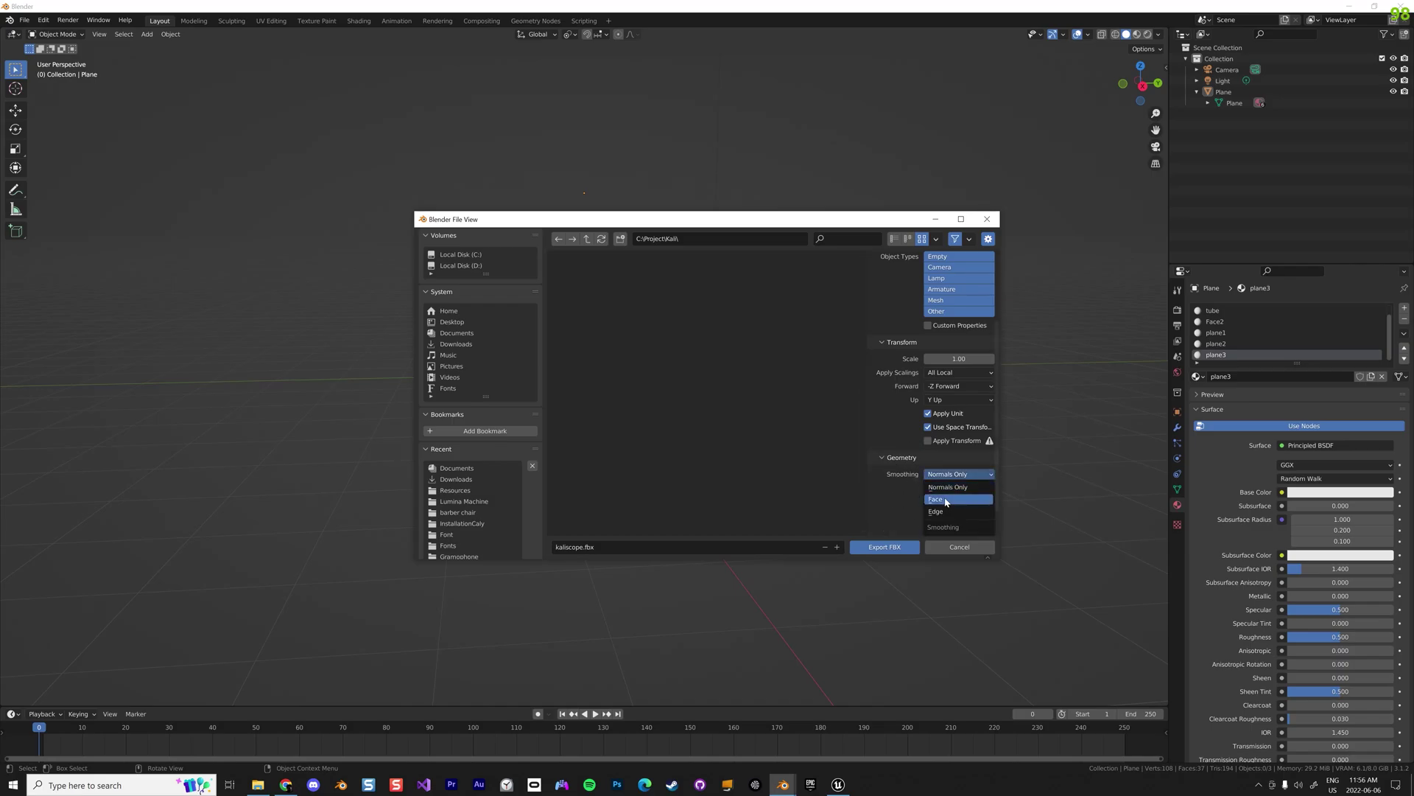
left_click(947, 499)
left_click(886, 548)
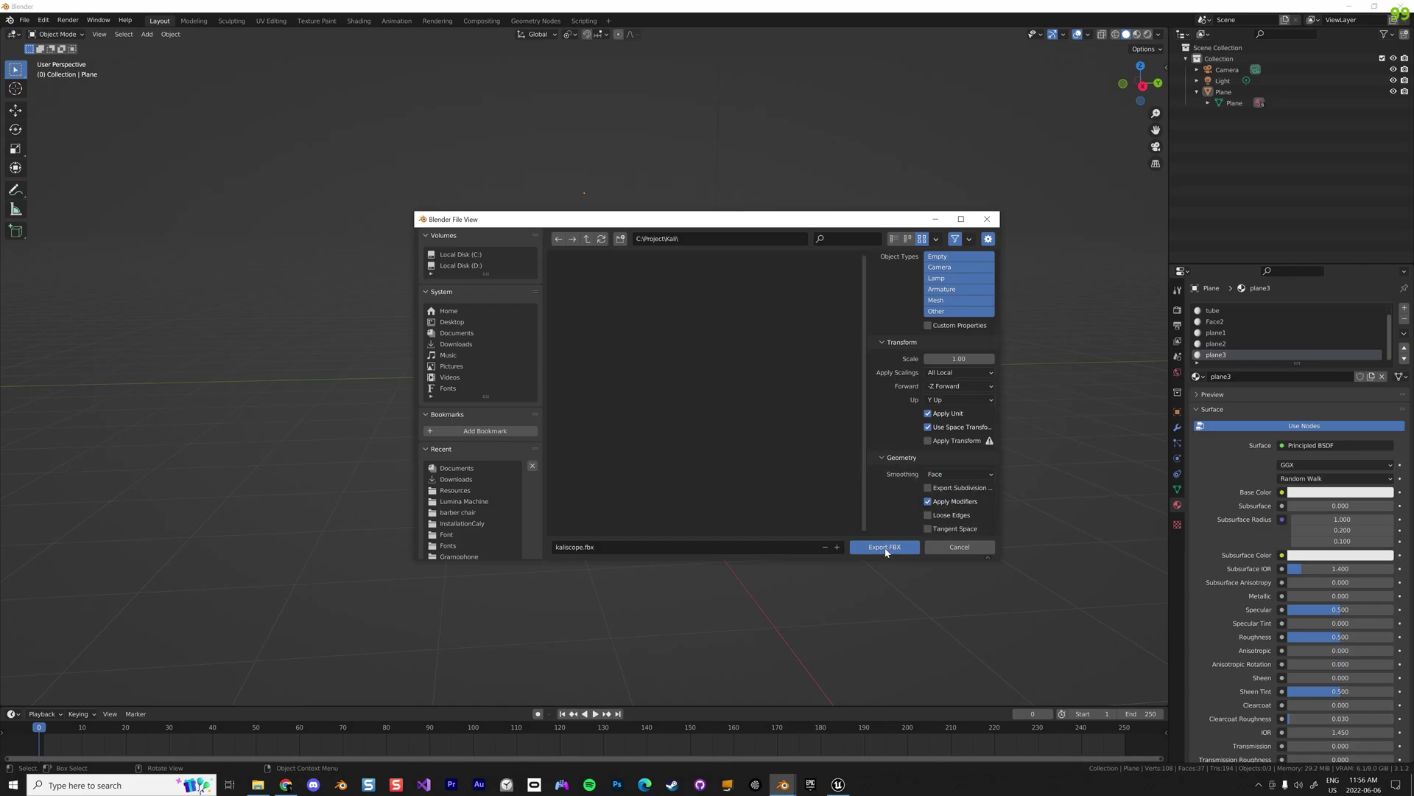
Switch to Unreal, create a new folder named Mesh inside the Video folder and open it.
left_click(837, 784)
left_click(692, 577)
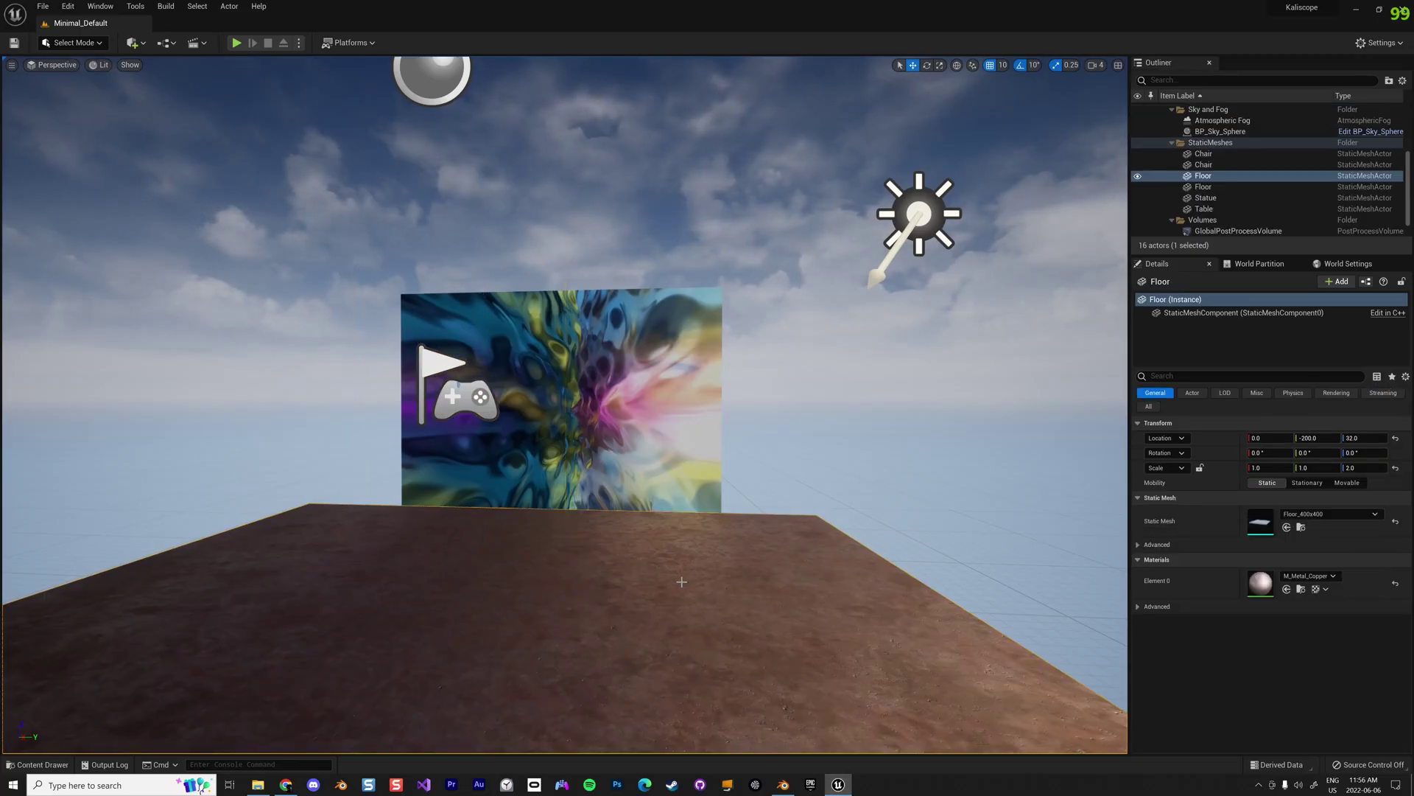
key("ctrl+space")
right_click(681, 582)
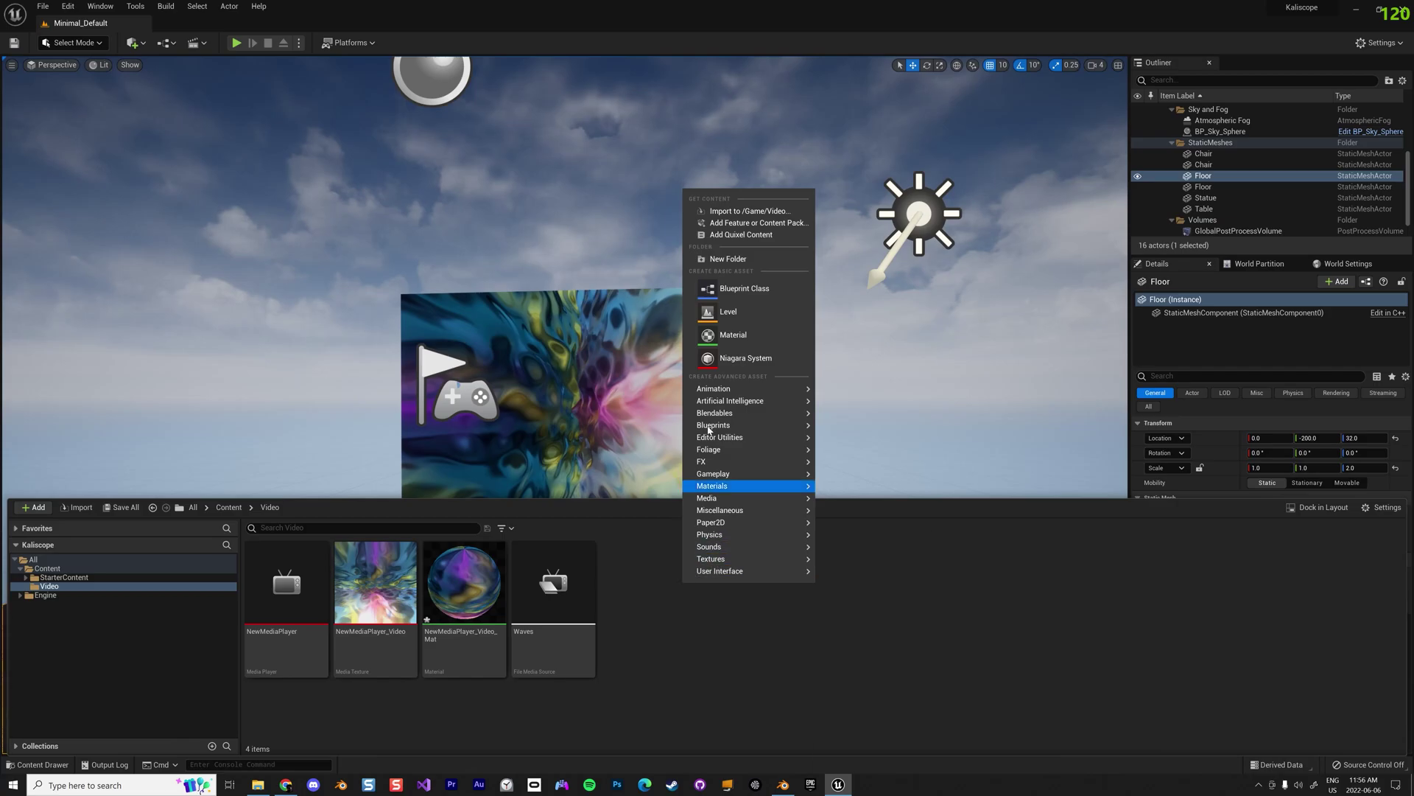
left_click(667, 642)
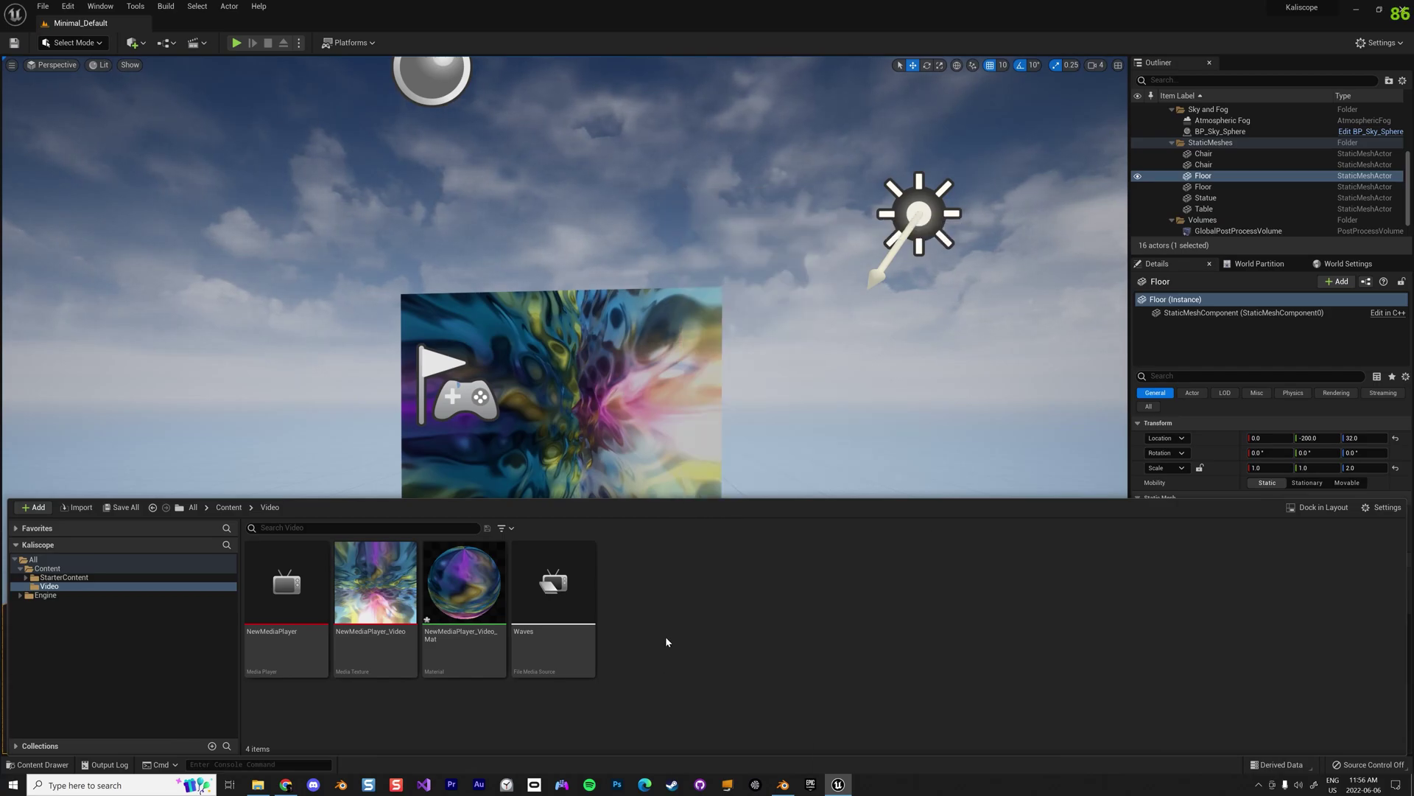
right_click(667, 641)
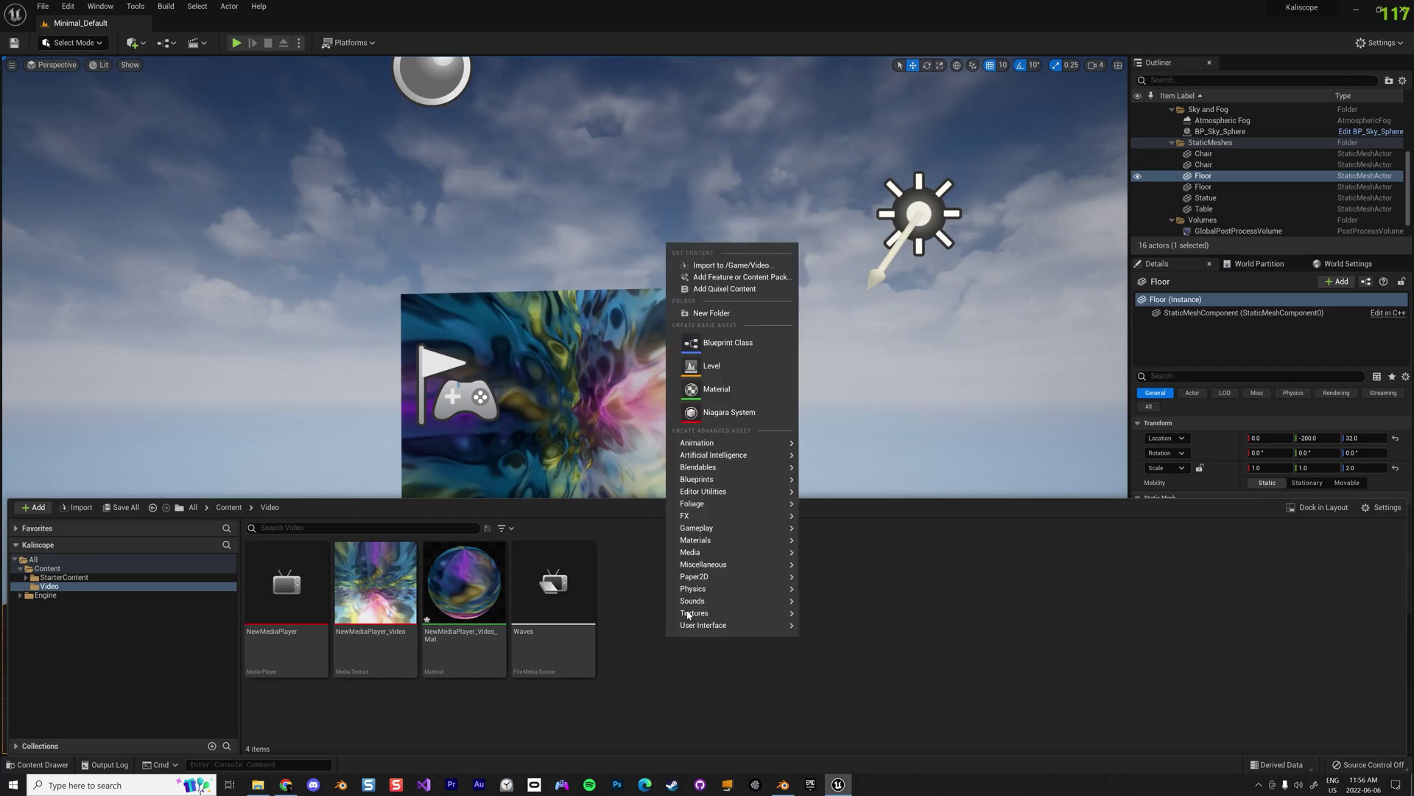
left_click(711, 312)
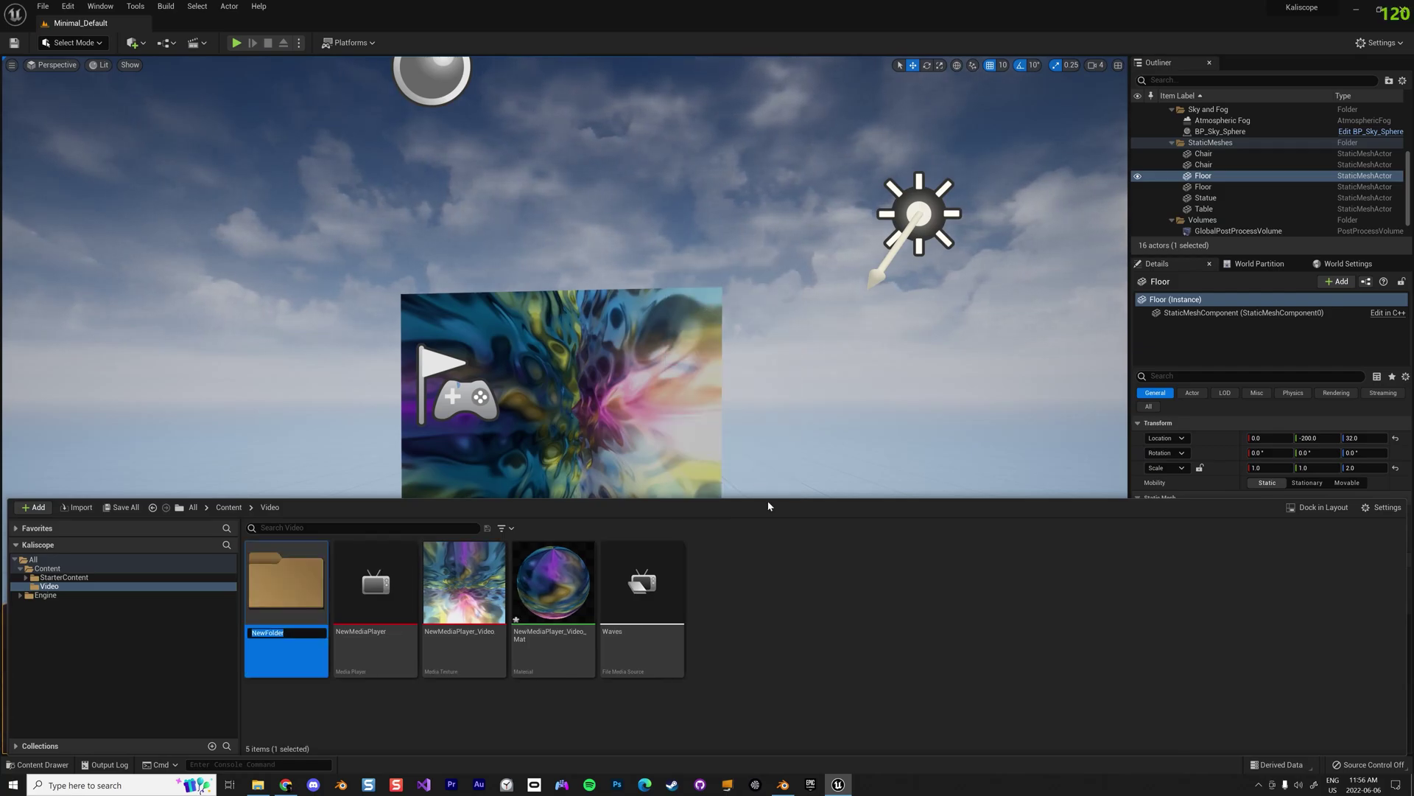
type("Mesh")
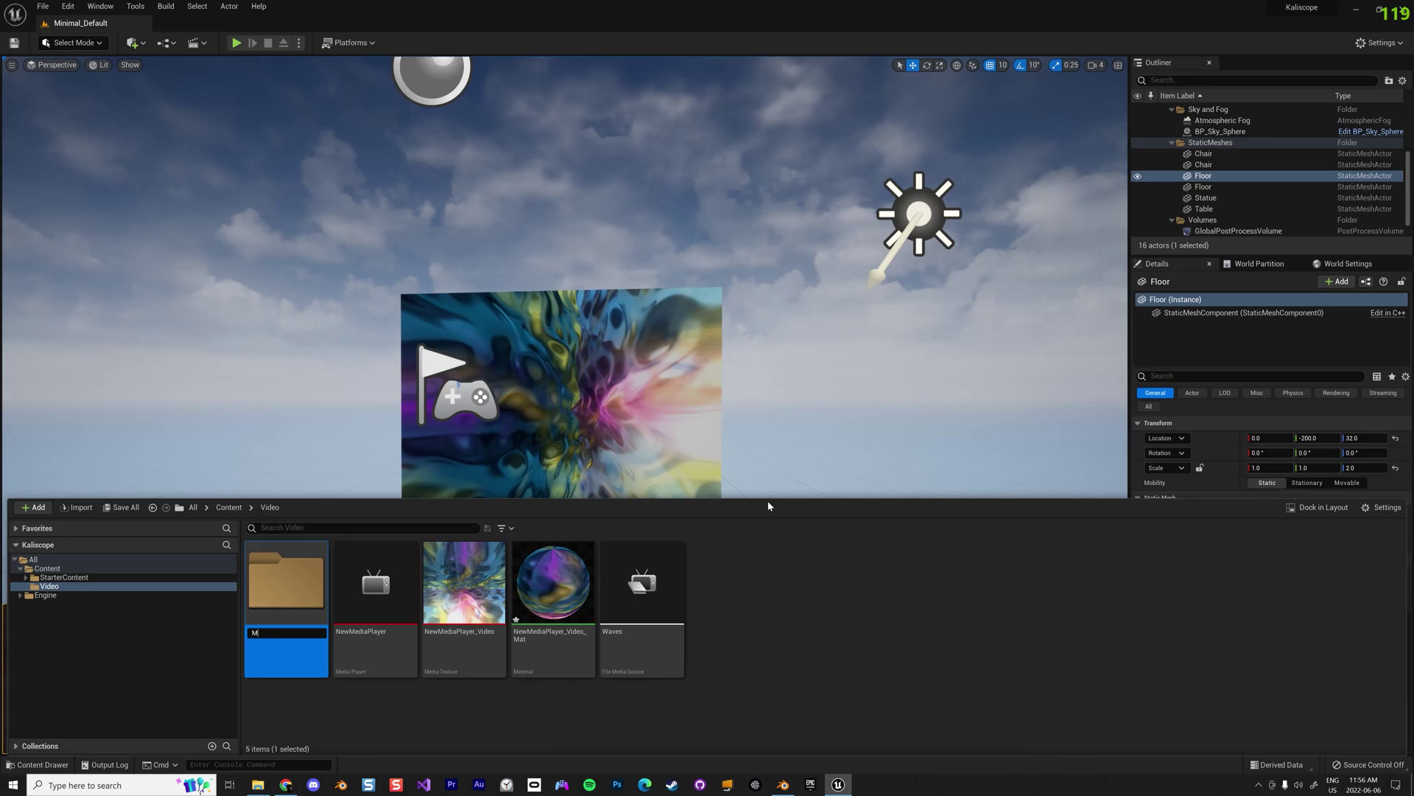
key("Return")
key("Return")
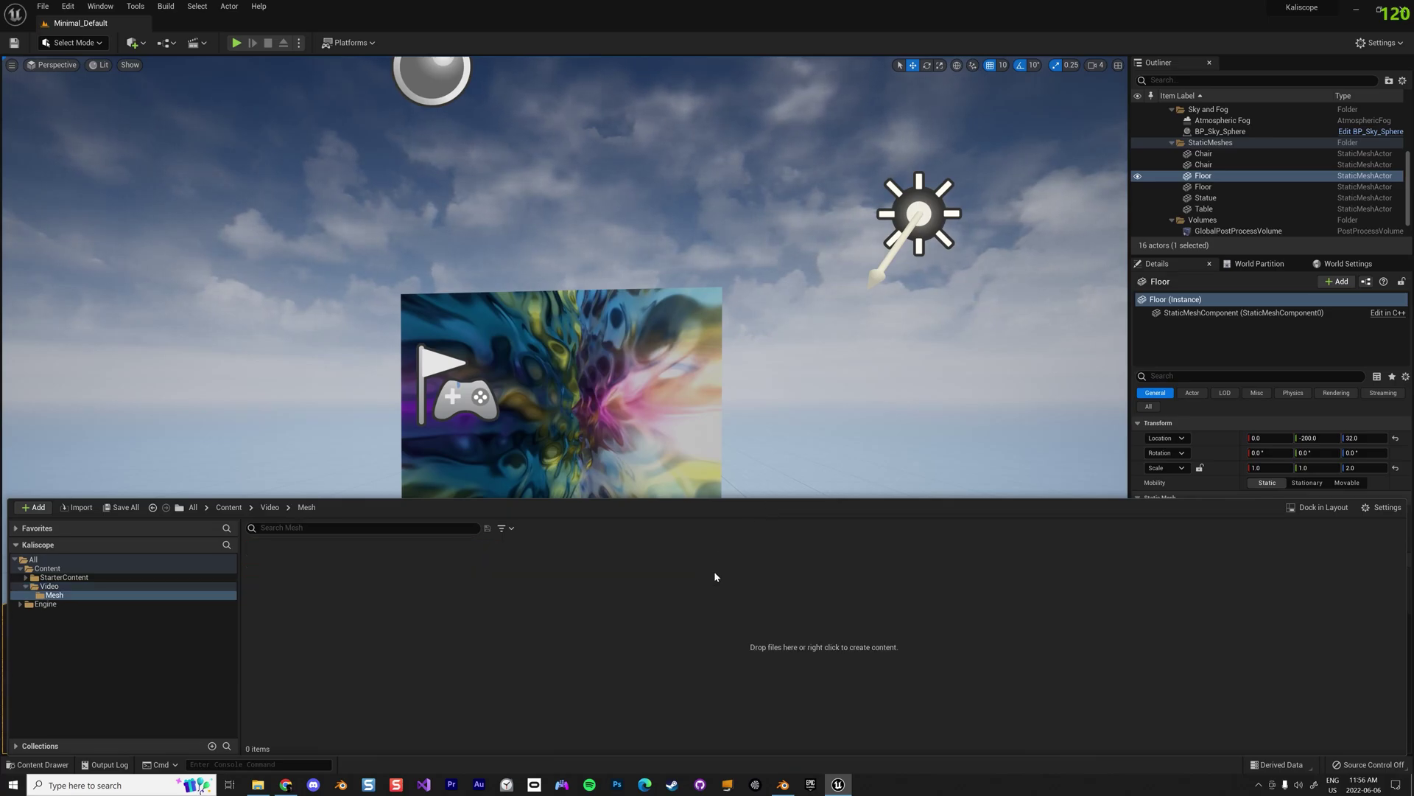
Import the kaliscope FBX file into the Mesh folder, with the material import method Create New Materials.
right_click(467, 616)
left_click(543, 247)
left_click(129, 92)
left_click(349, 313)
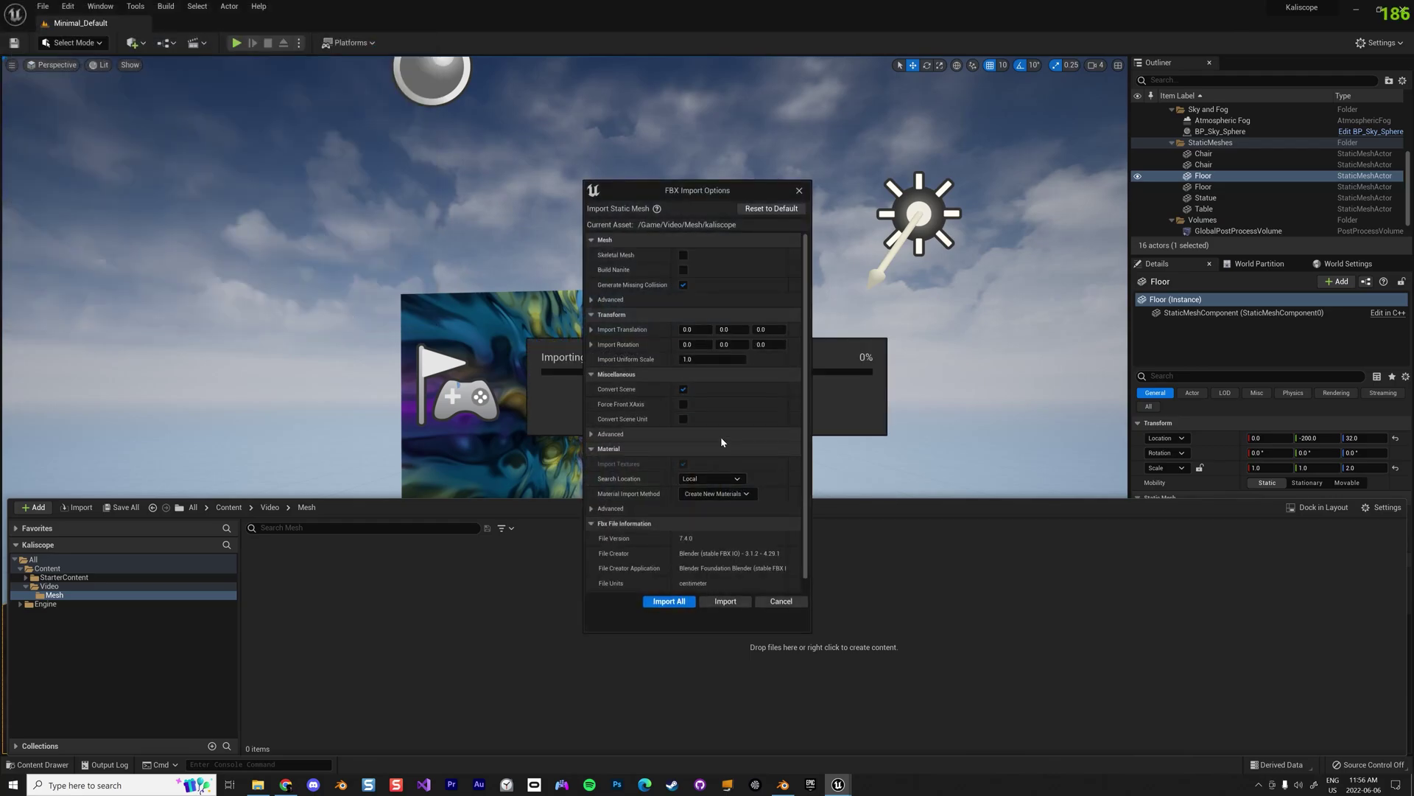
scroll(721, 442, "down", 1)
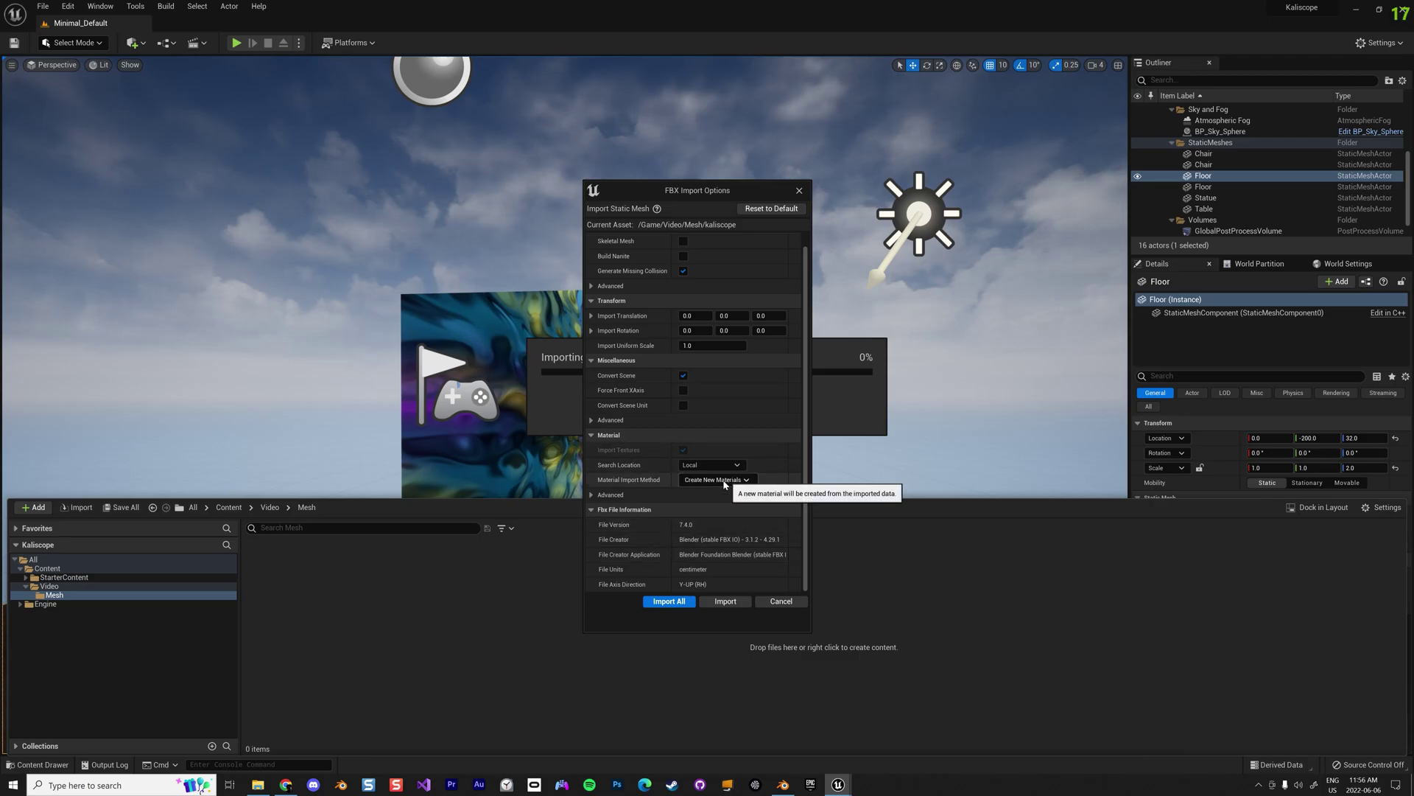
left_click(672, 602)
left_click(735, 613)
left_click(833, 612)
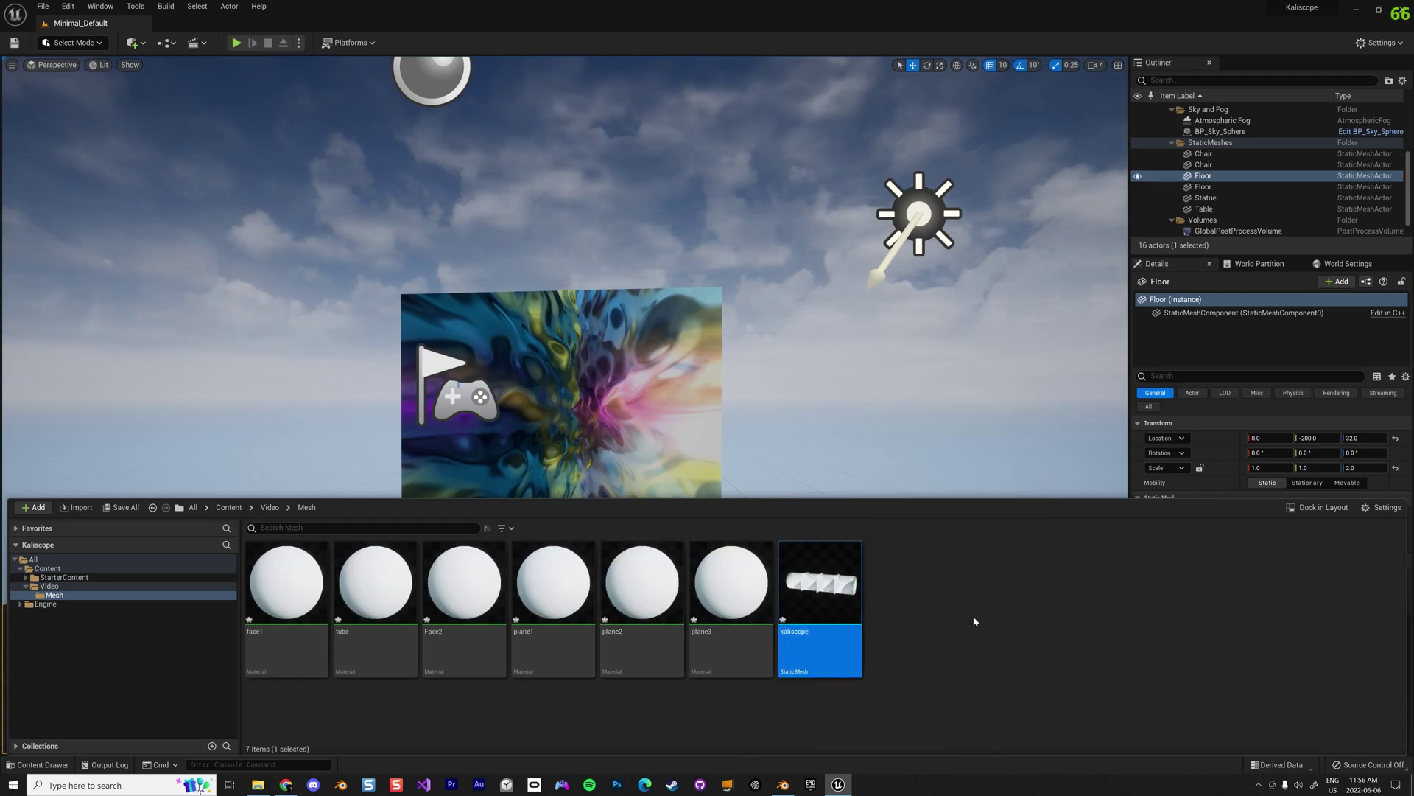
Place the kaliscope mesh in the level above the floor and delete the video plane.
right_click_drag(957, 413, 847, 413)
scroll(838, 457, "down", 5)
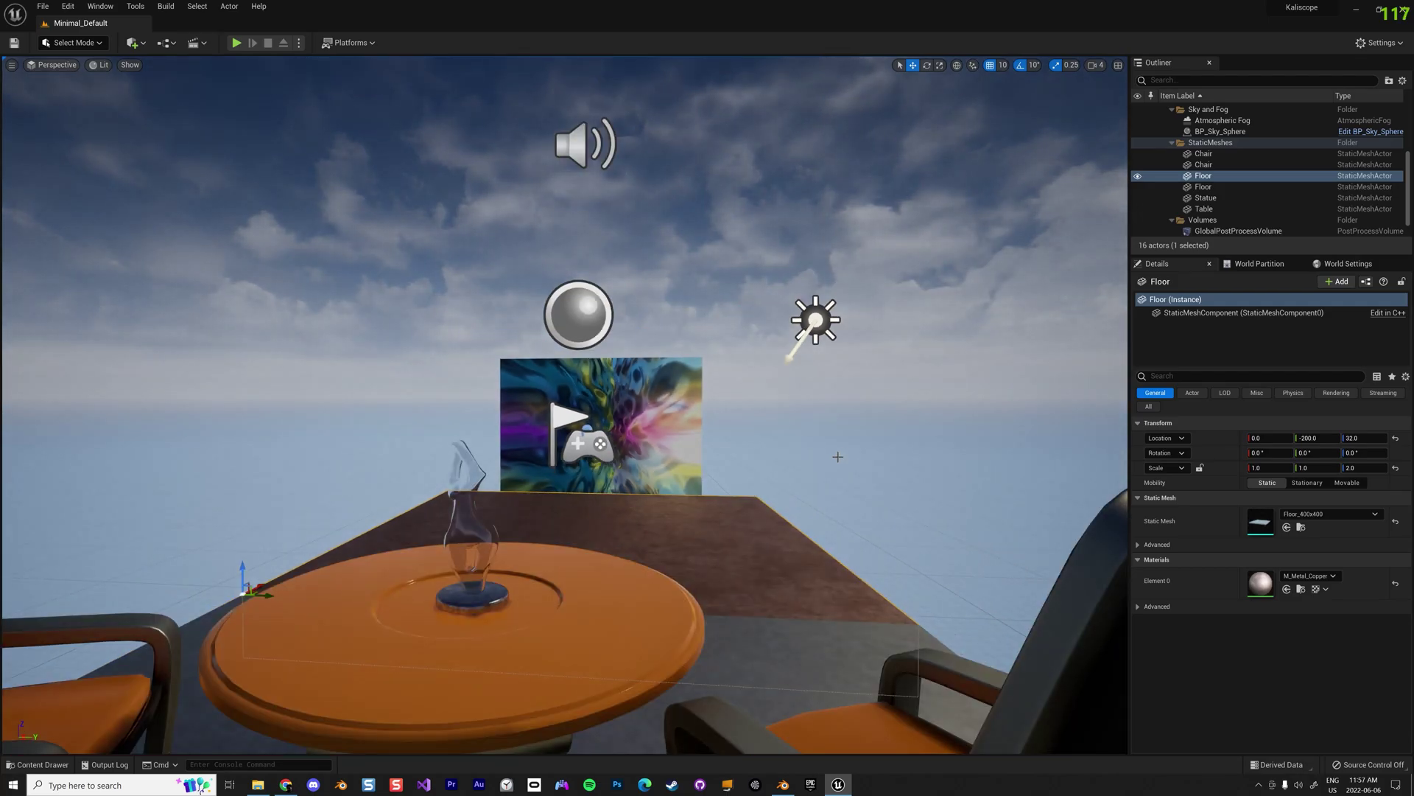
key("ctrl+space")
left_click_drag(832, 612, 750, 433)
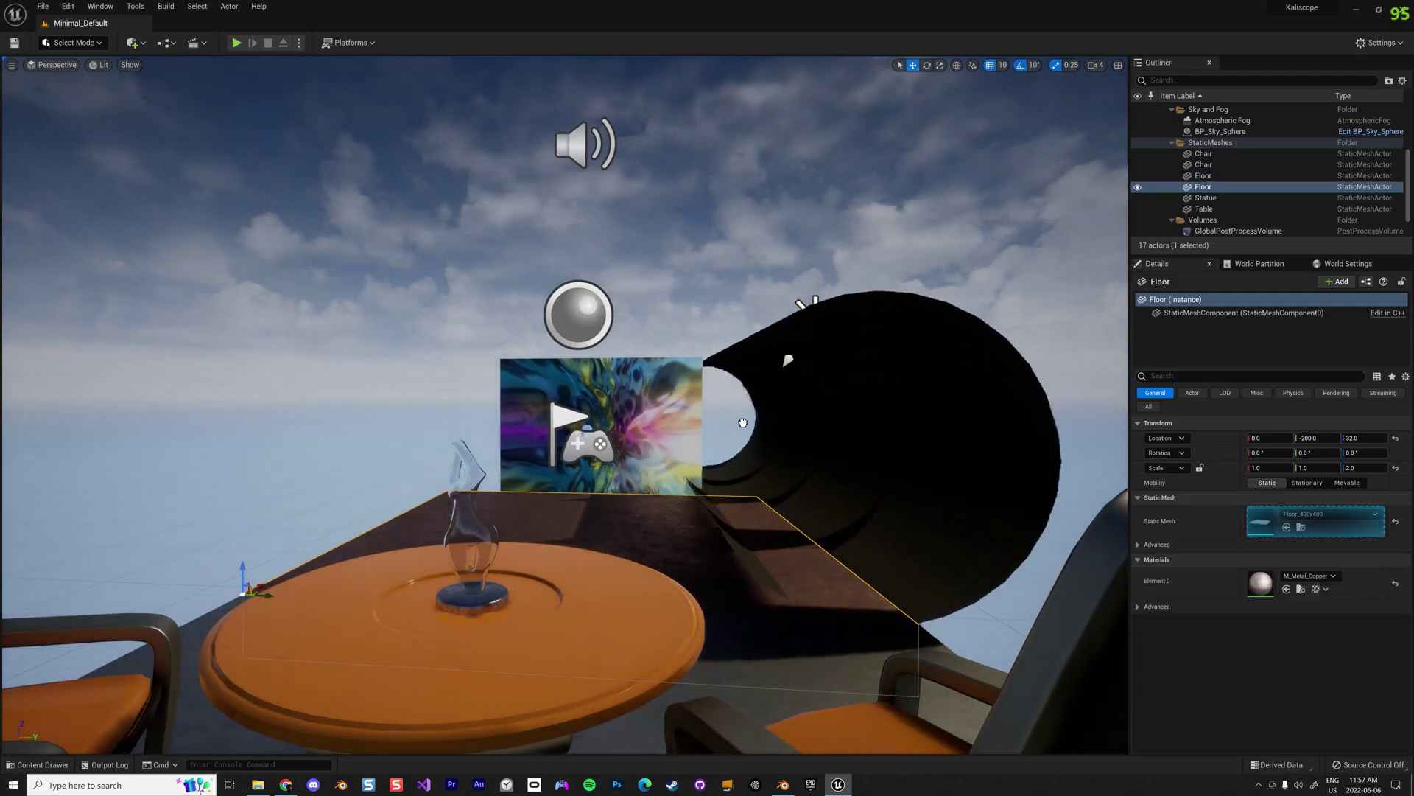
left_click(538, 411)
key("Delete")
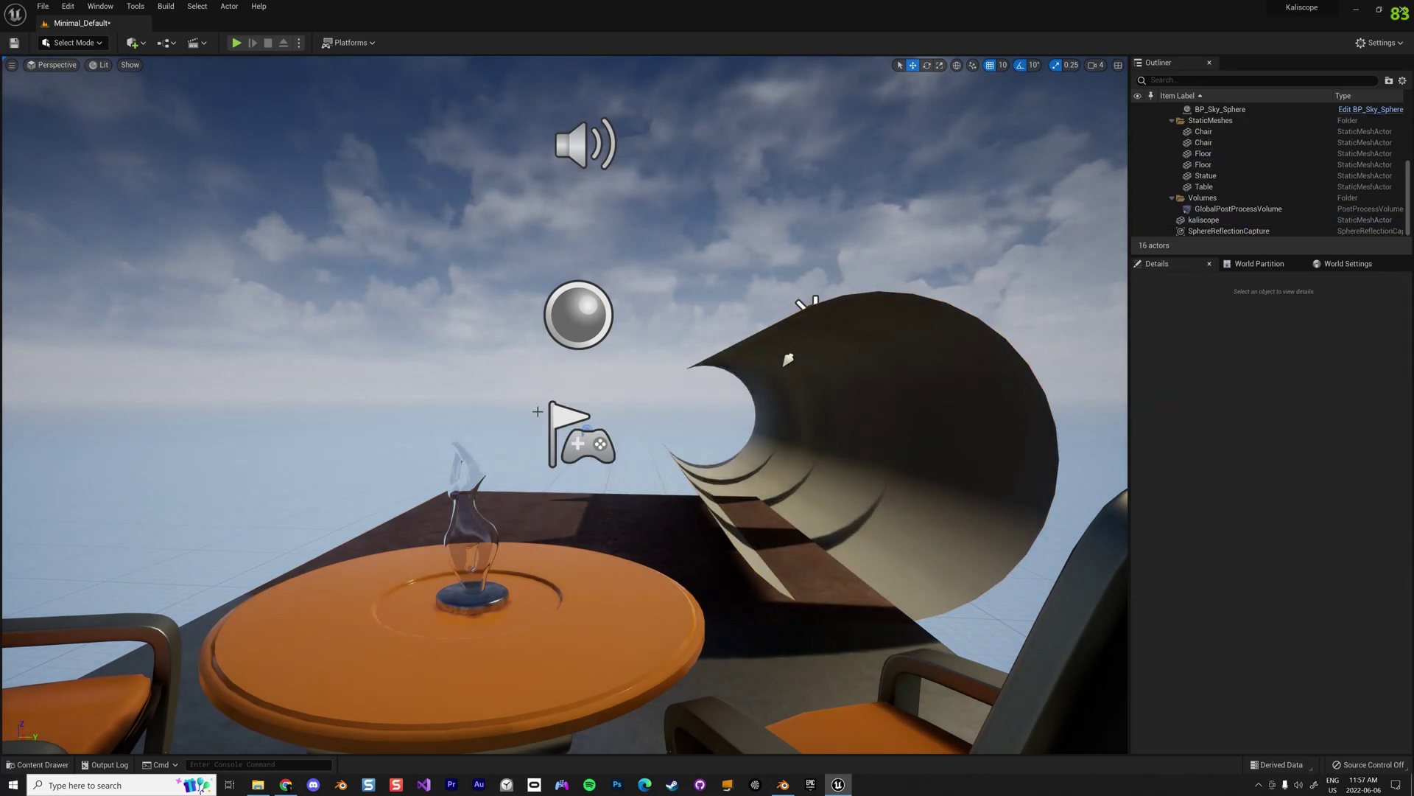
Set the collision preset of the kaliscope actor to NoCollision.
left_click(914, 442)
right_click_drag(877, 425, 867, 441)
left_click(1192, 393)
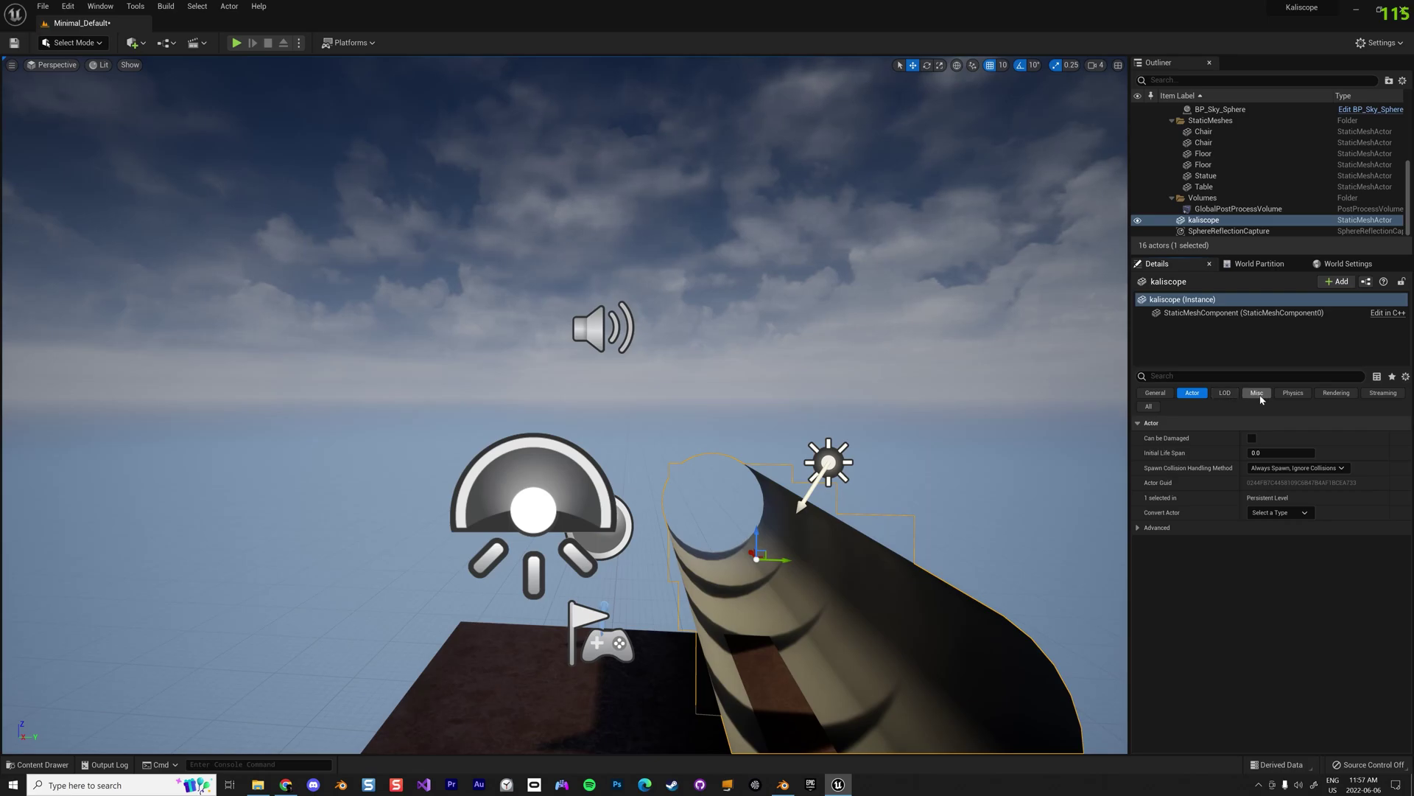
left_click(1293, 393)
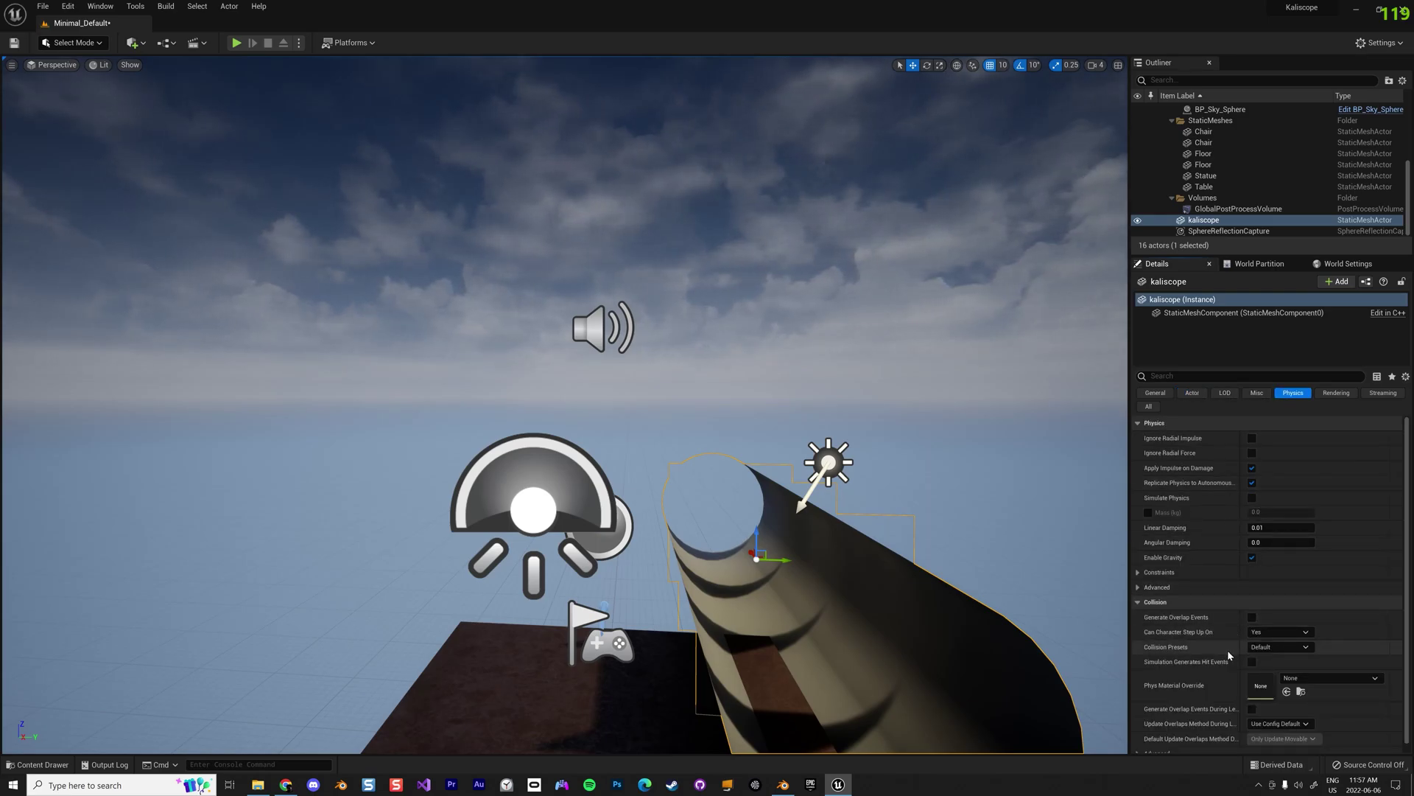
left_click(1286, 648)
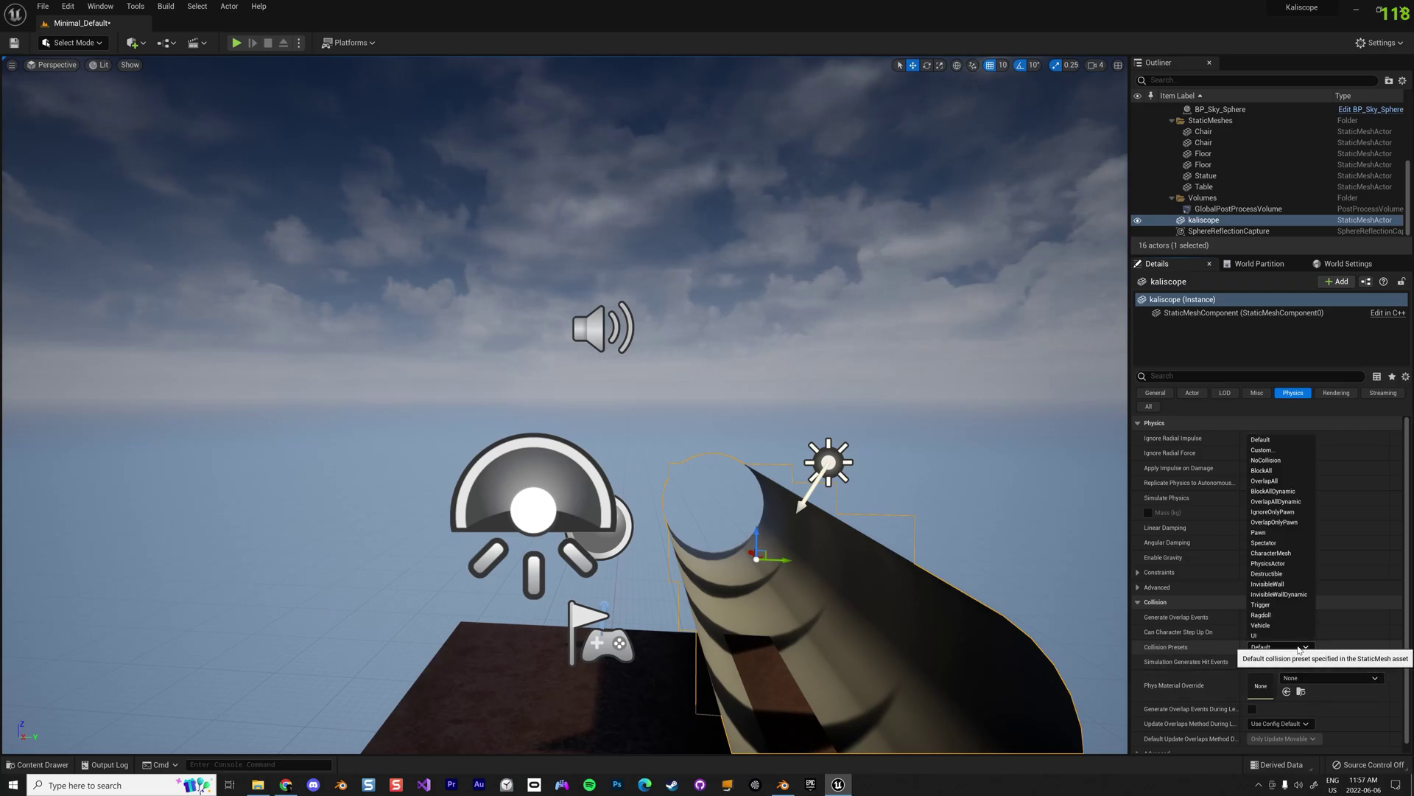
left_click(1284, 462)
Play the level to view the kaliscope tube from the player's perspective, and end the play session.
left_click(236, 43)
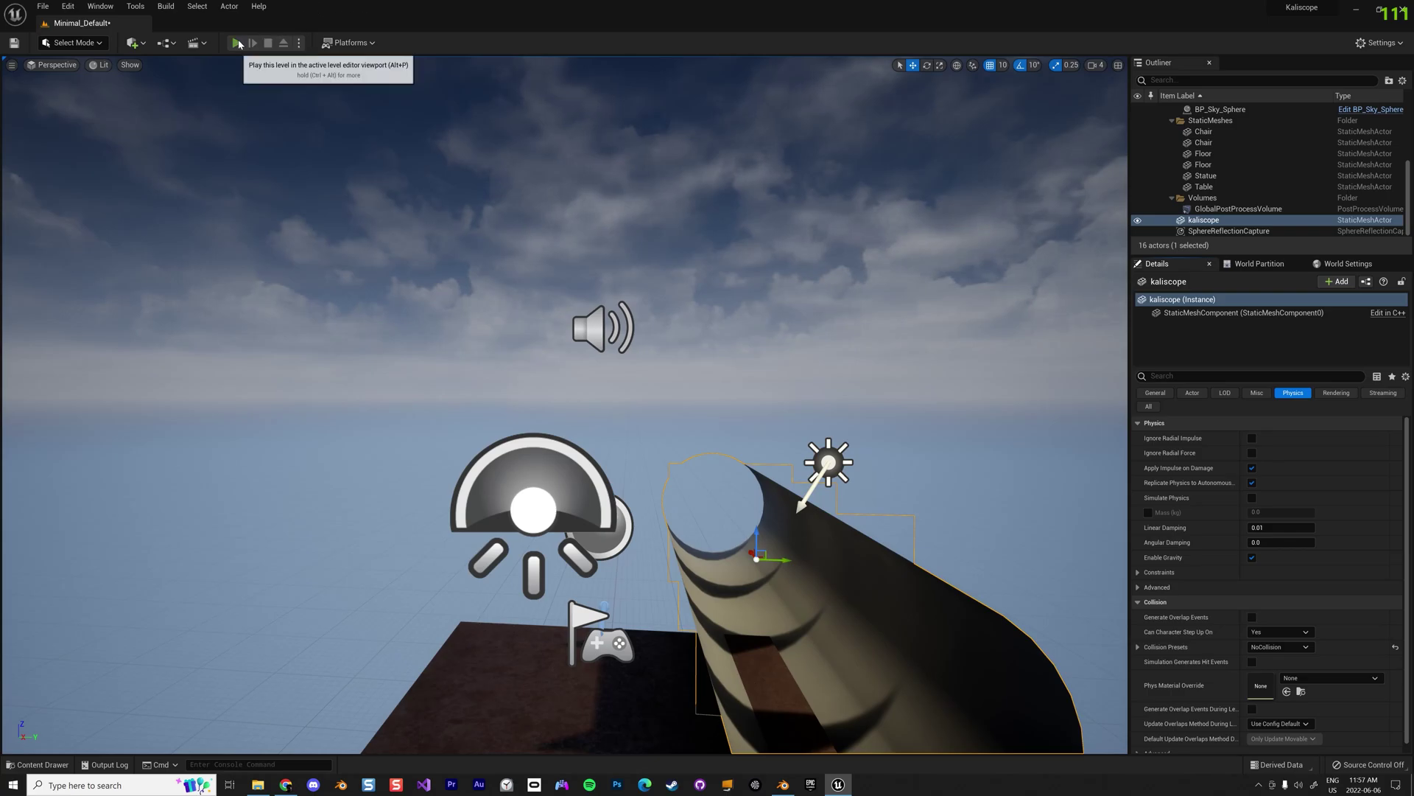
left_click(533, 389)
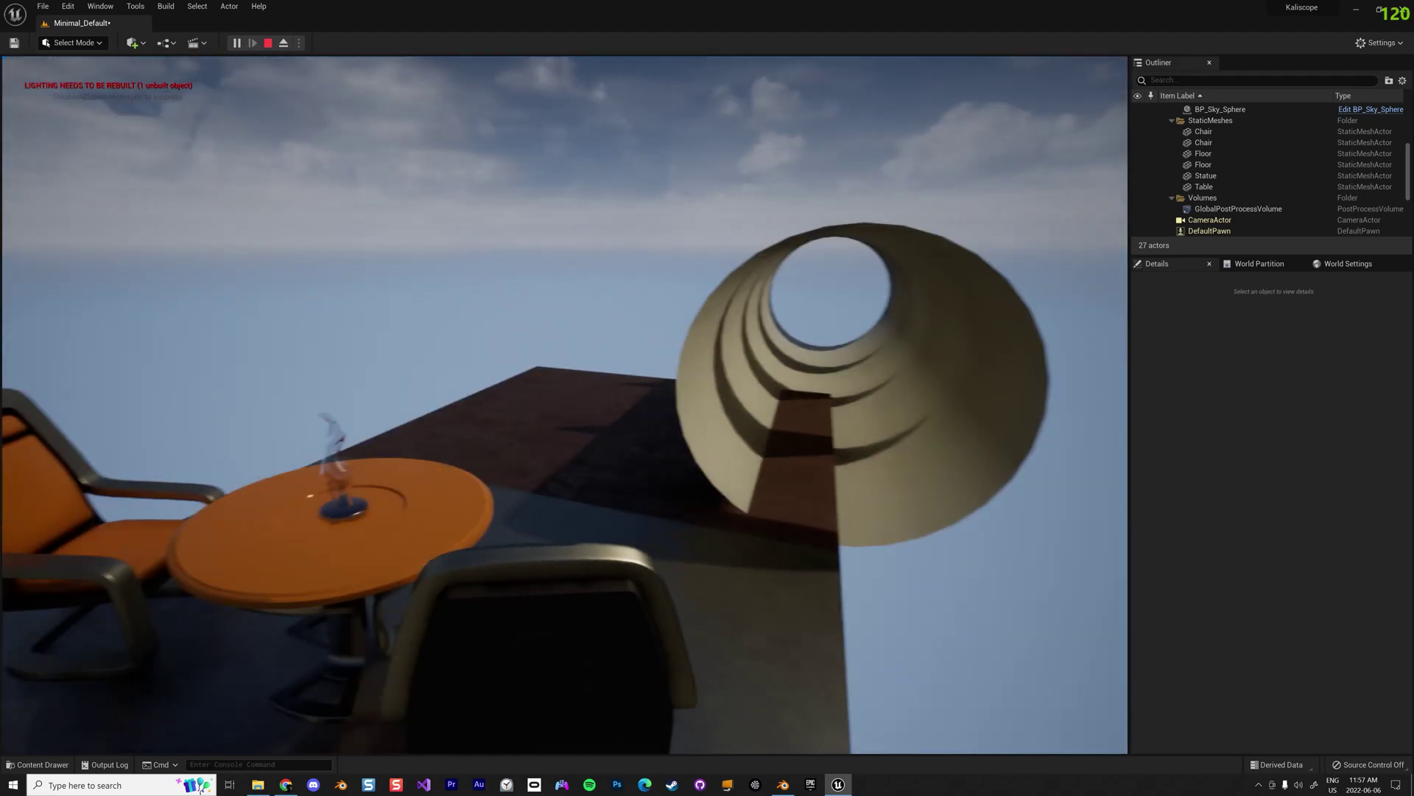
key("Escape")
Rotate the kaliscope actor to 180° around its Z axis.
left_click(1026, 433)
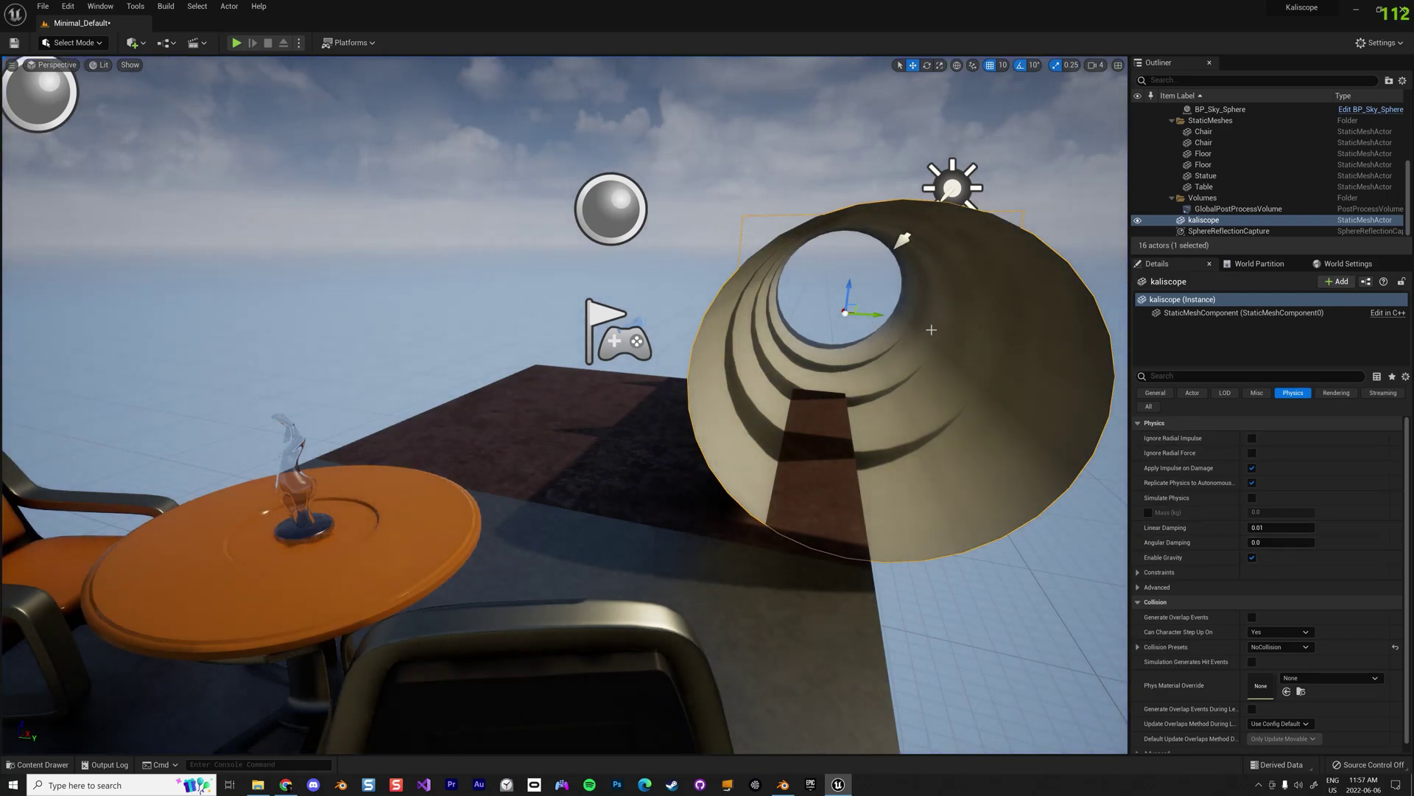
left_click(1155, 393)
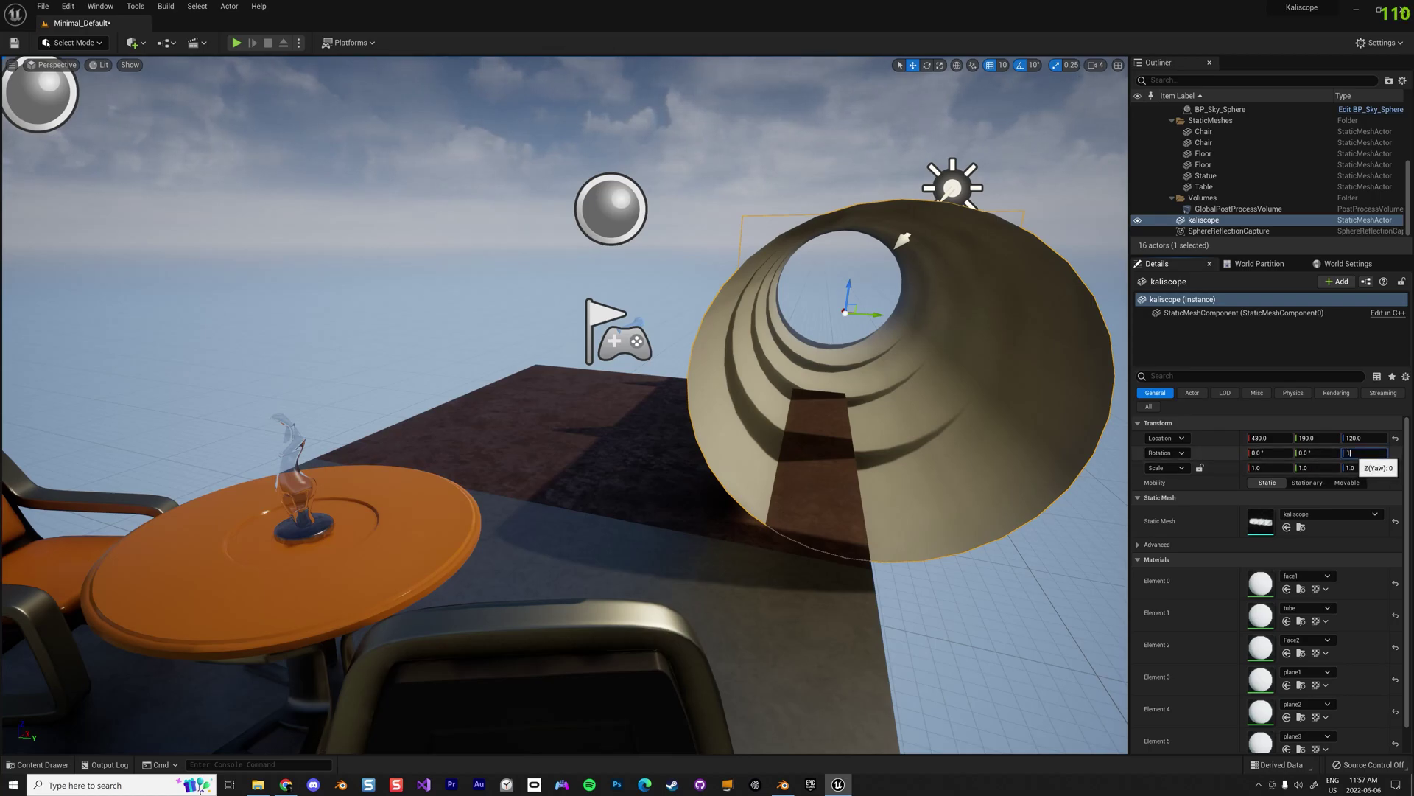
key("Return")
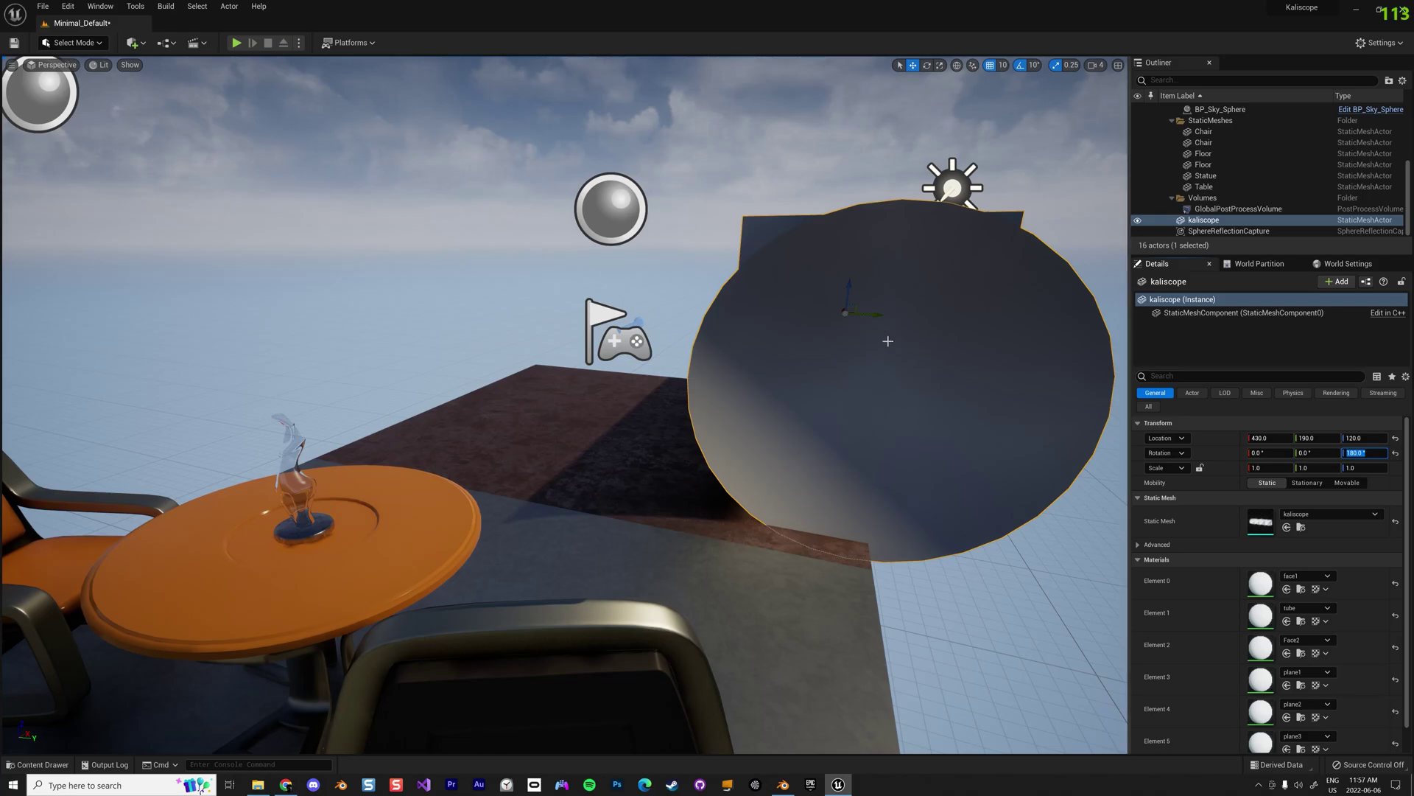
Scale the kaliscope to 1.5 on all axes and move it beyond the floor's far end to location 990, 0, 170.
left_click_drag(877, 318, 708, 238)
left_click_drag(710, 300, 626, 170, "alt")
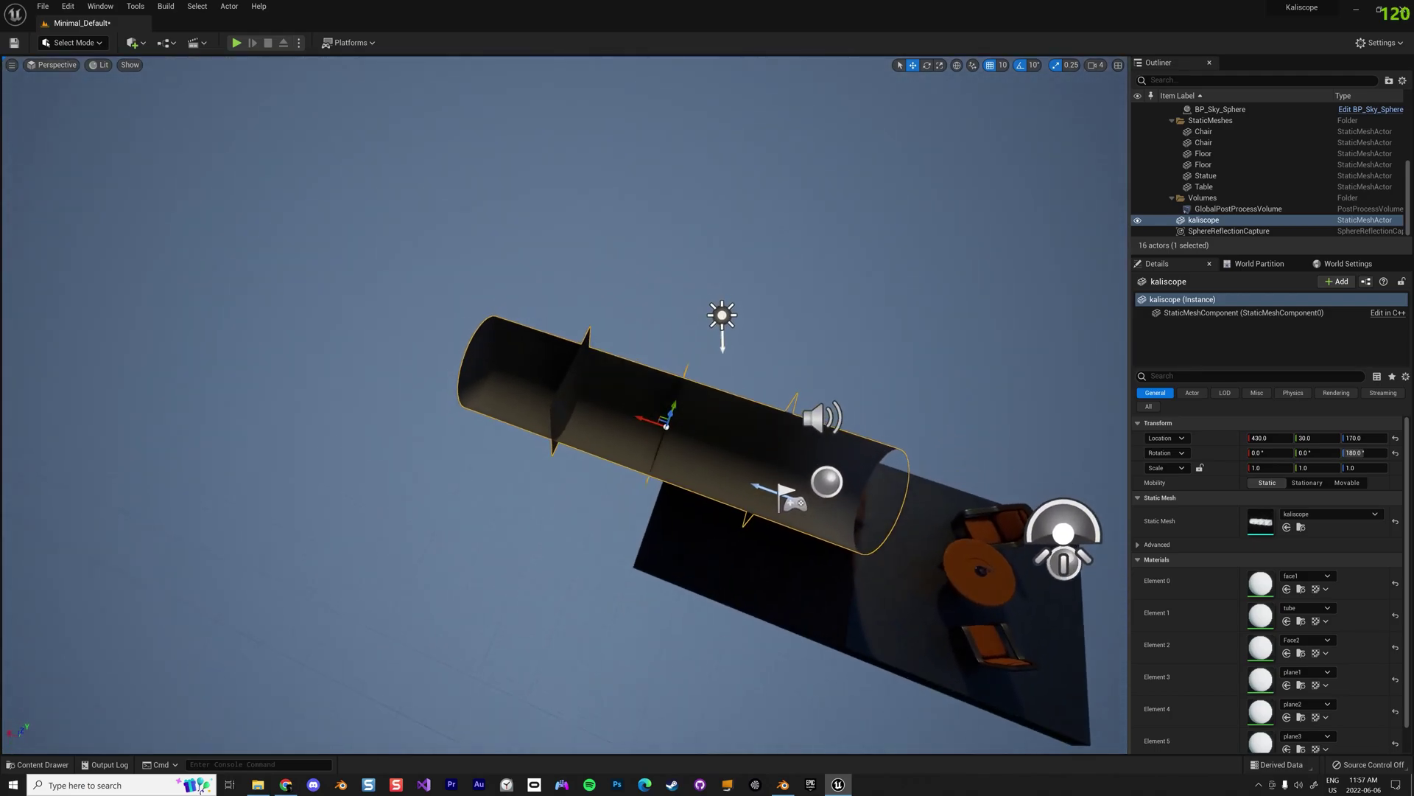
left_click_drag(666, 426, 449, 294)
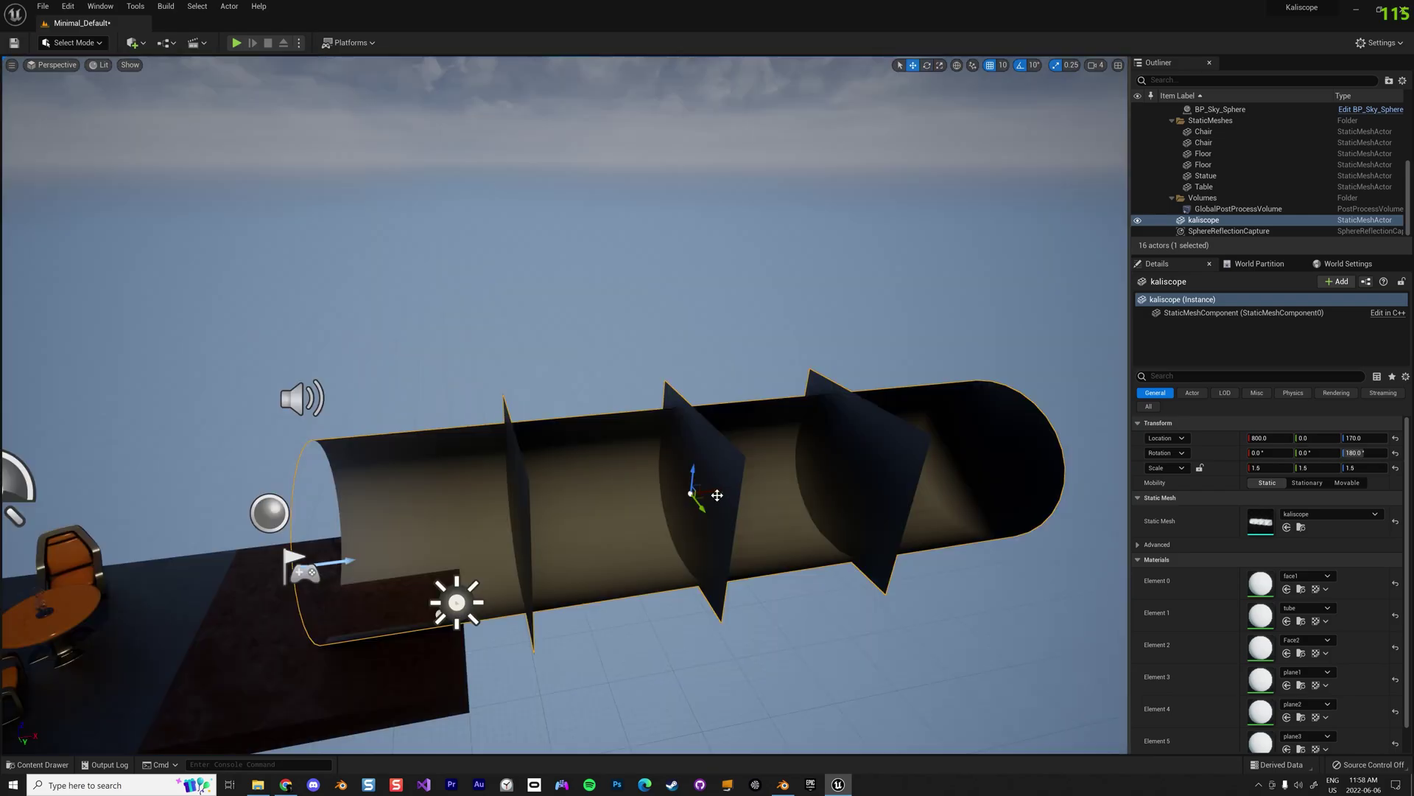
left_click_drag(702, 490, 794, 479)
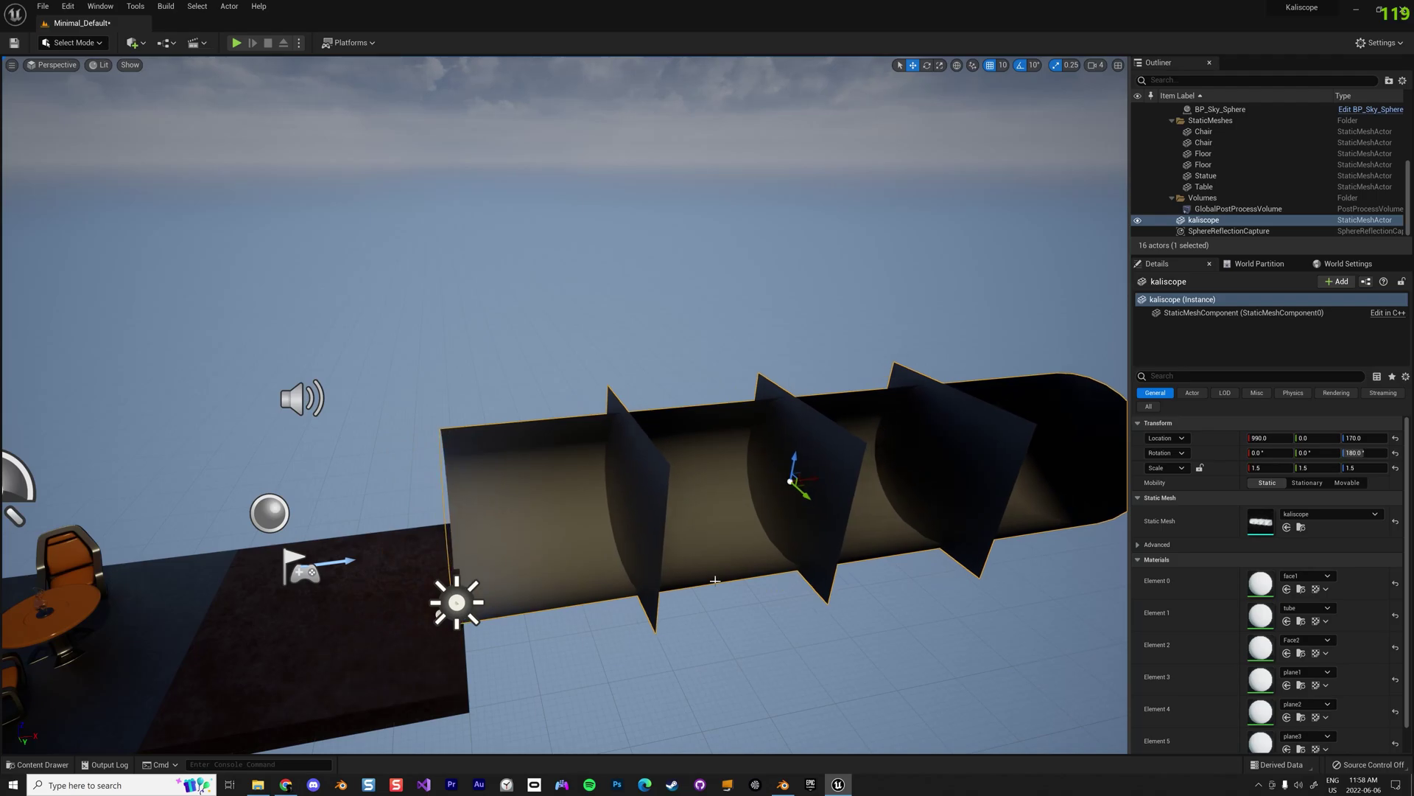
Duplicate the NewMediaPlayer_Video_Mat material in the Video folder and create a material instance from the copy.
key("ctrl+space")
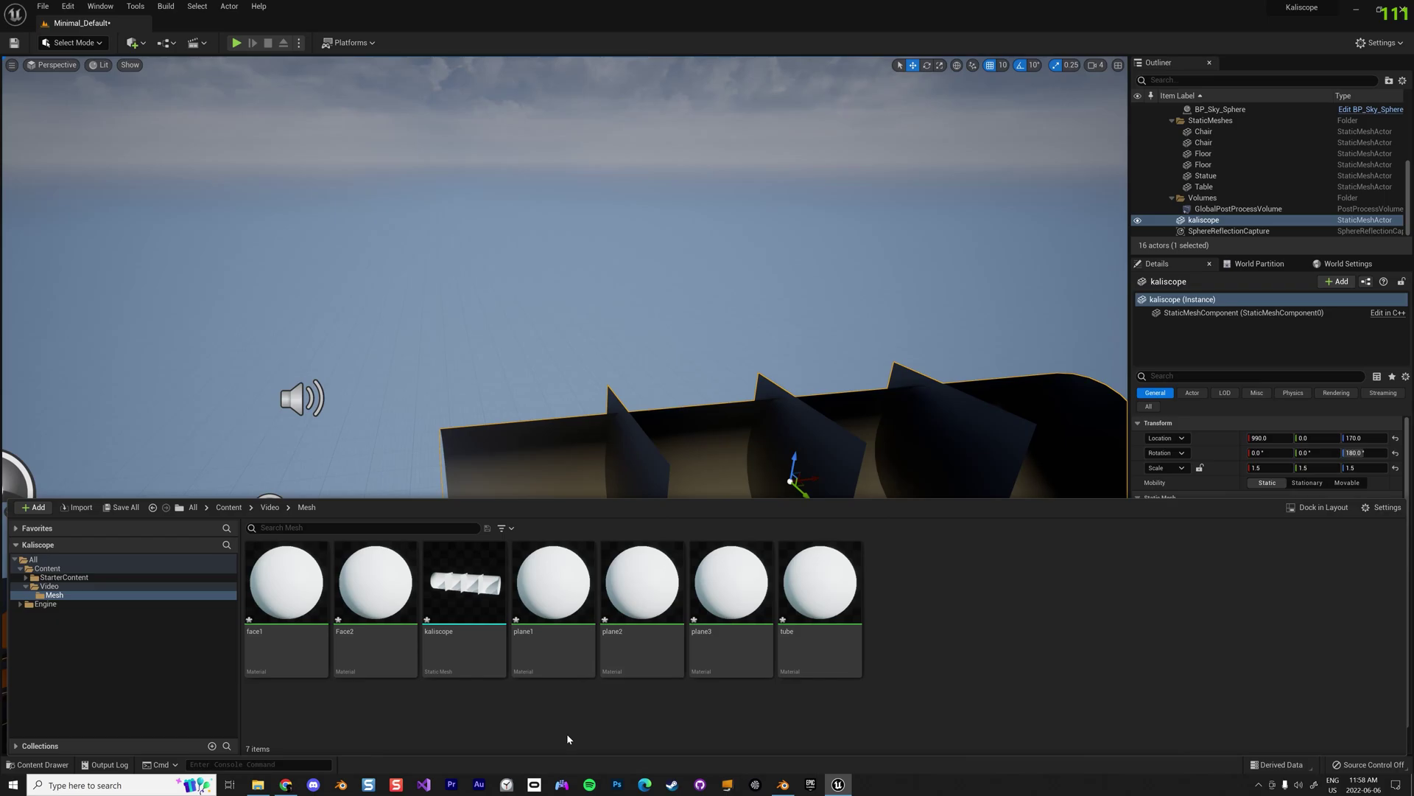
left_click(563, 634)
key("alt+Left")
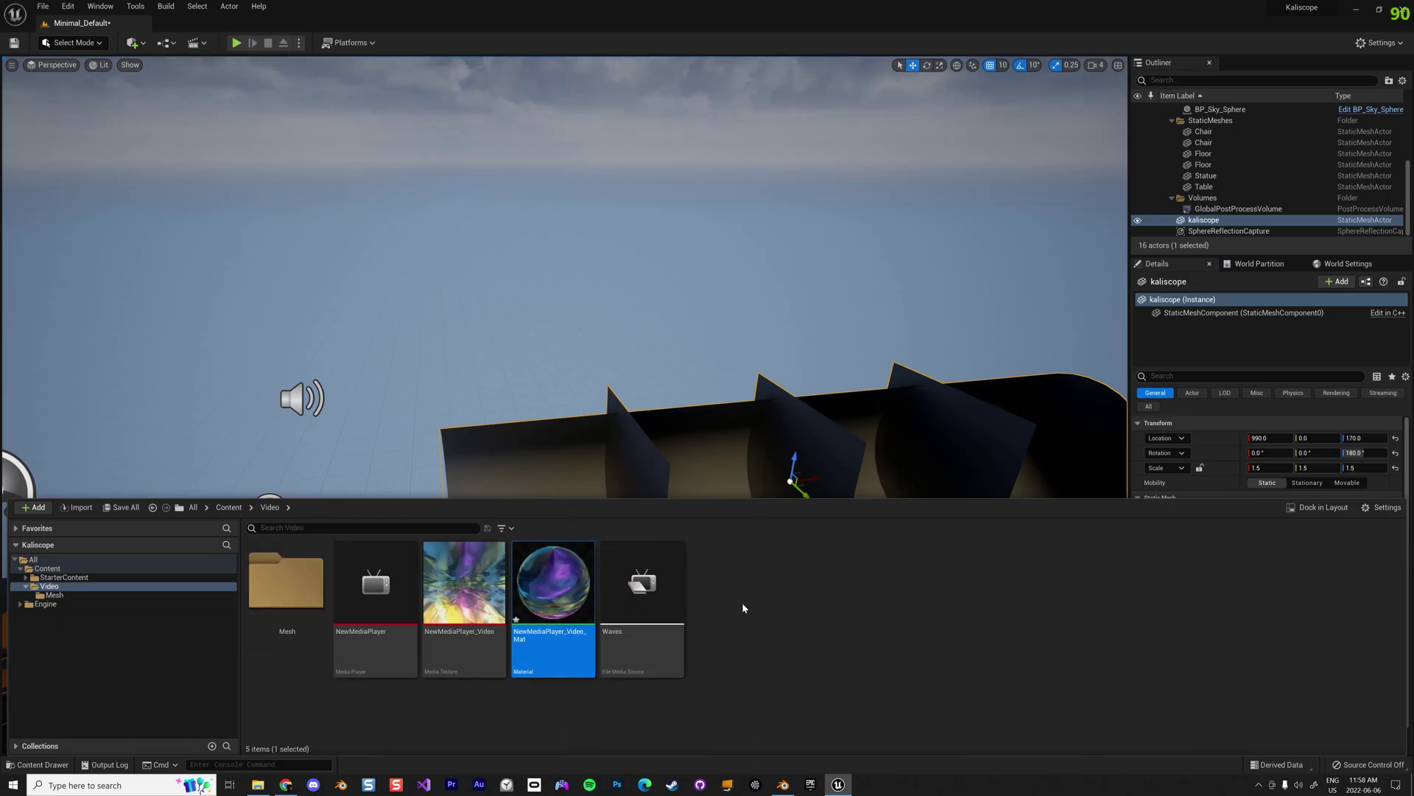
key("ctrl+v")
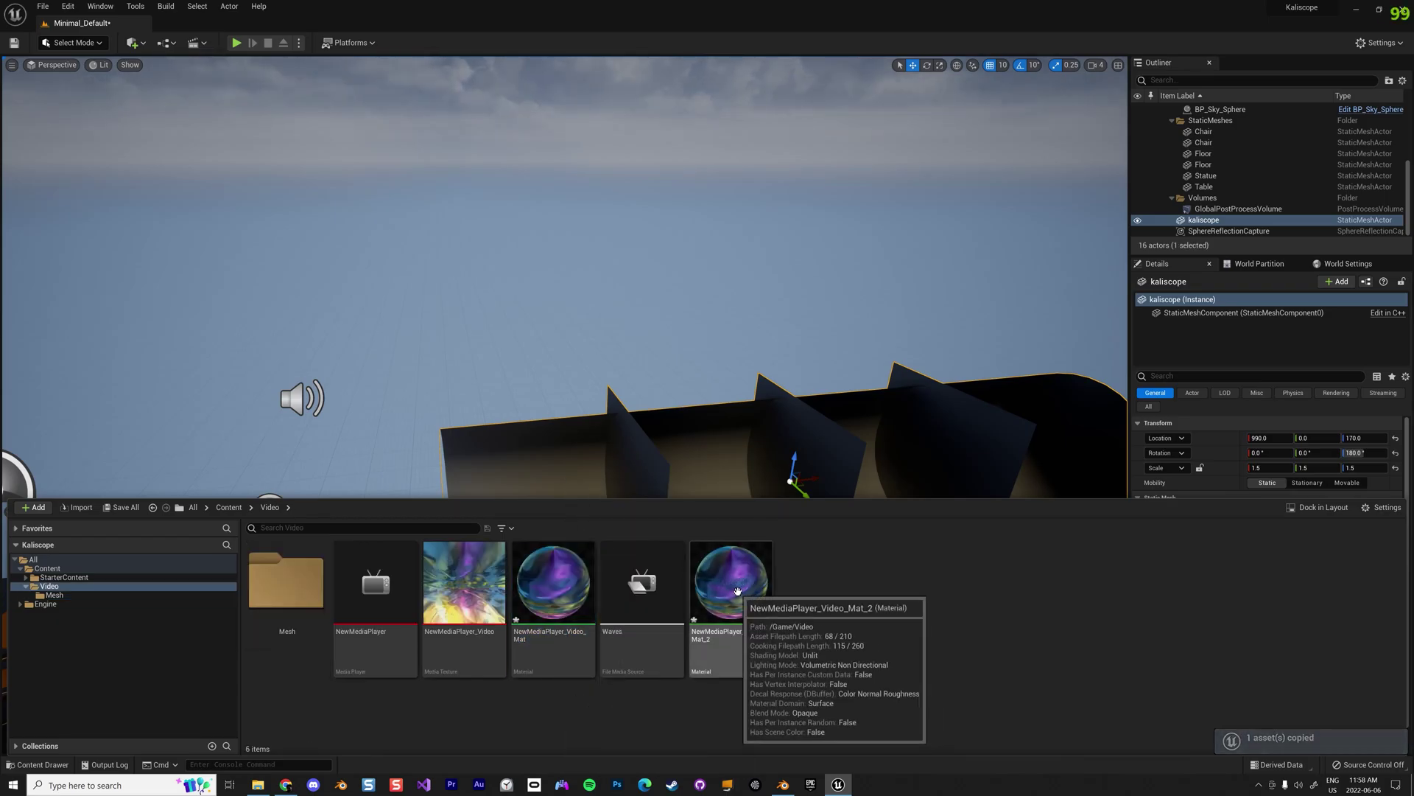
right_click(739, 596)
left_click(783, 333)
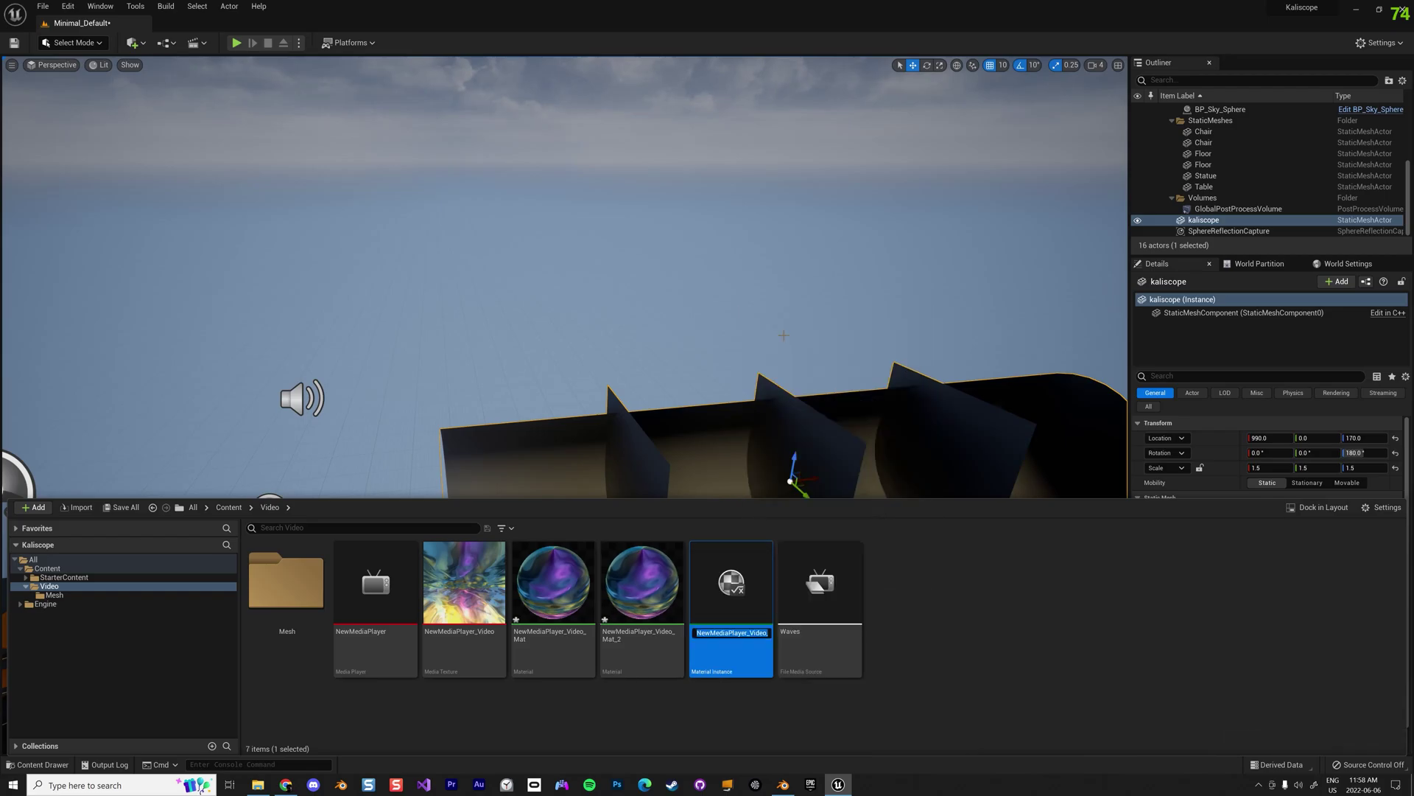
Open the NewMediaPlayer_Video_Mat_2 material for editing and set its blend mode to Translucent.
double_click(643, 619)
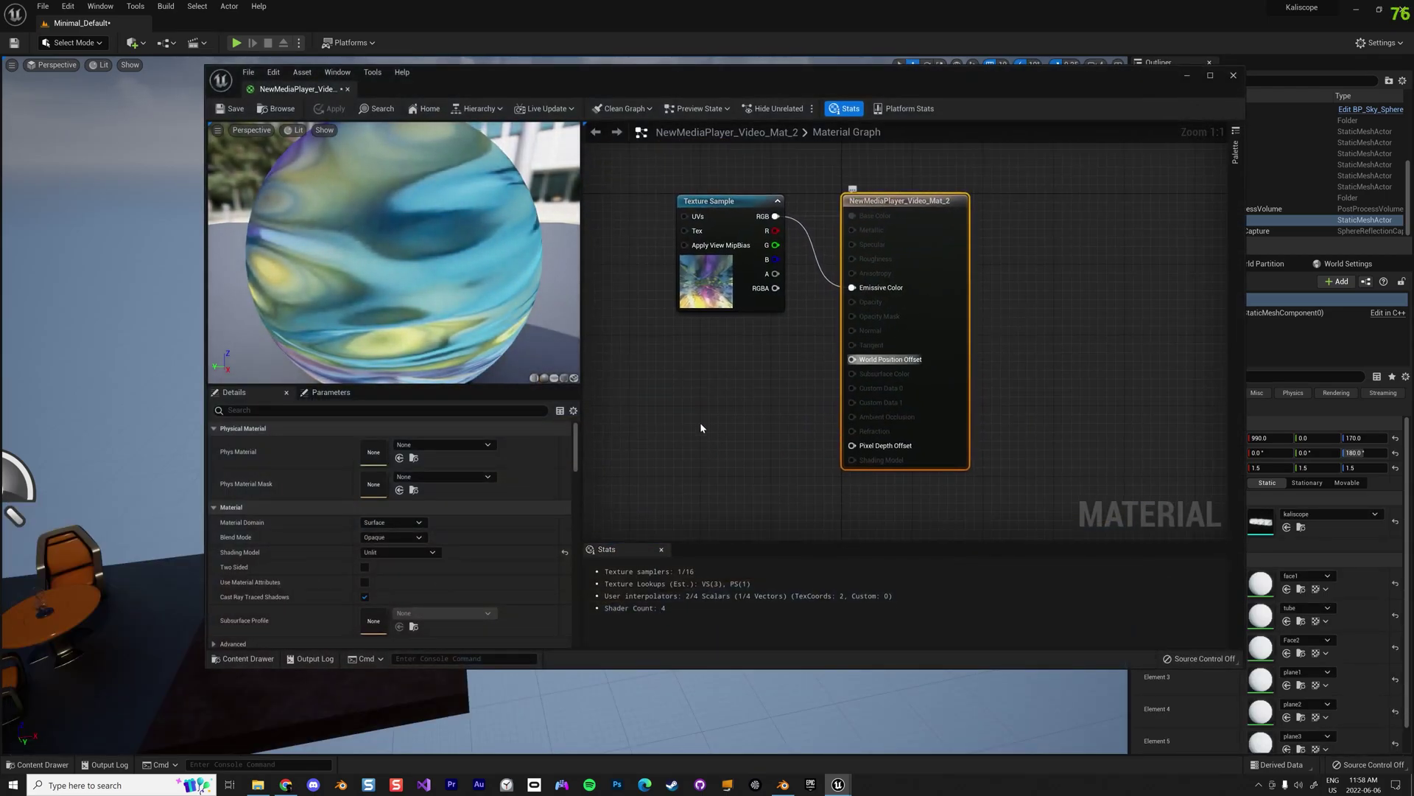
left_click(419, 522)
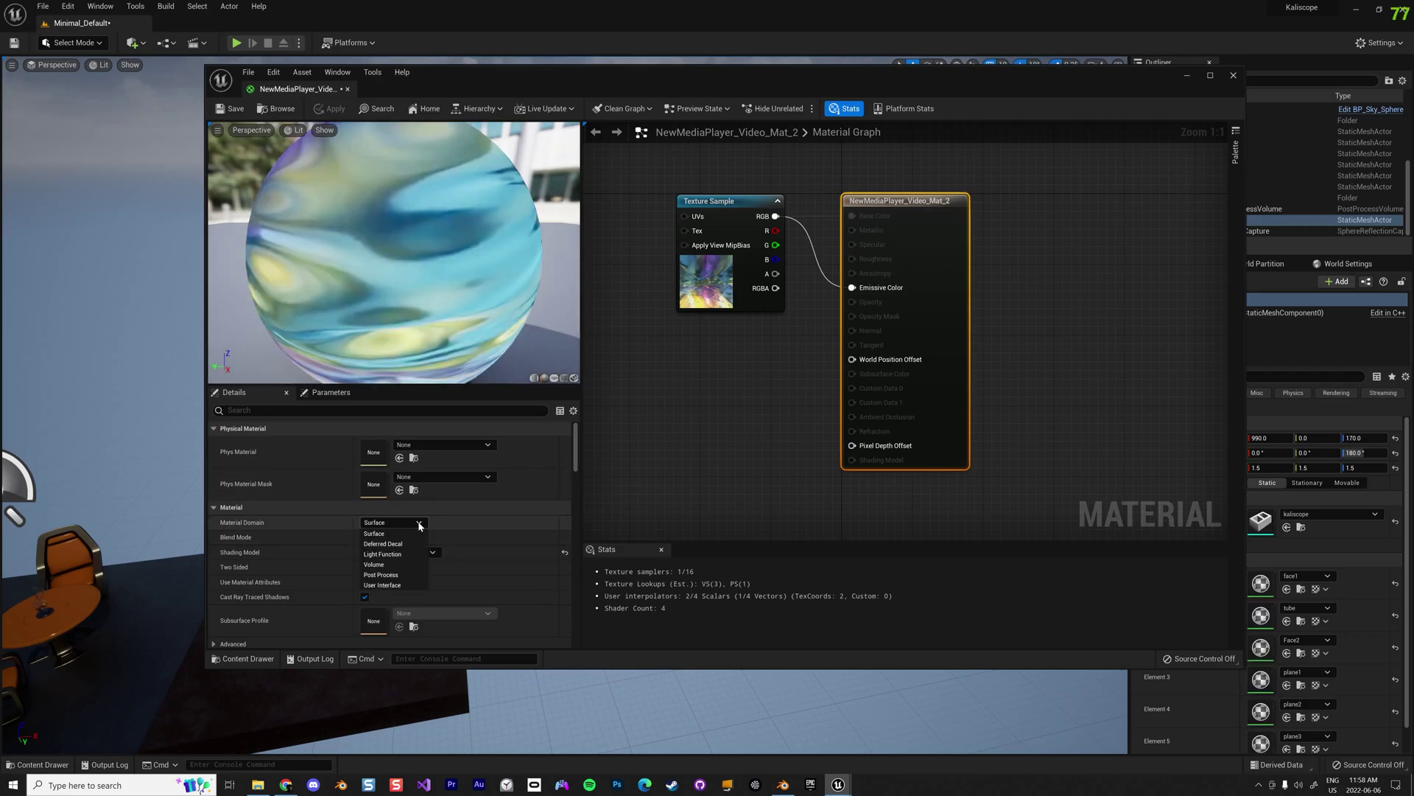
left_click(374, 534)
left_click(392, 537)
left_click(383, 565)
left_click(397, 552)
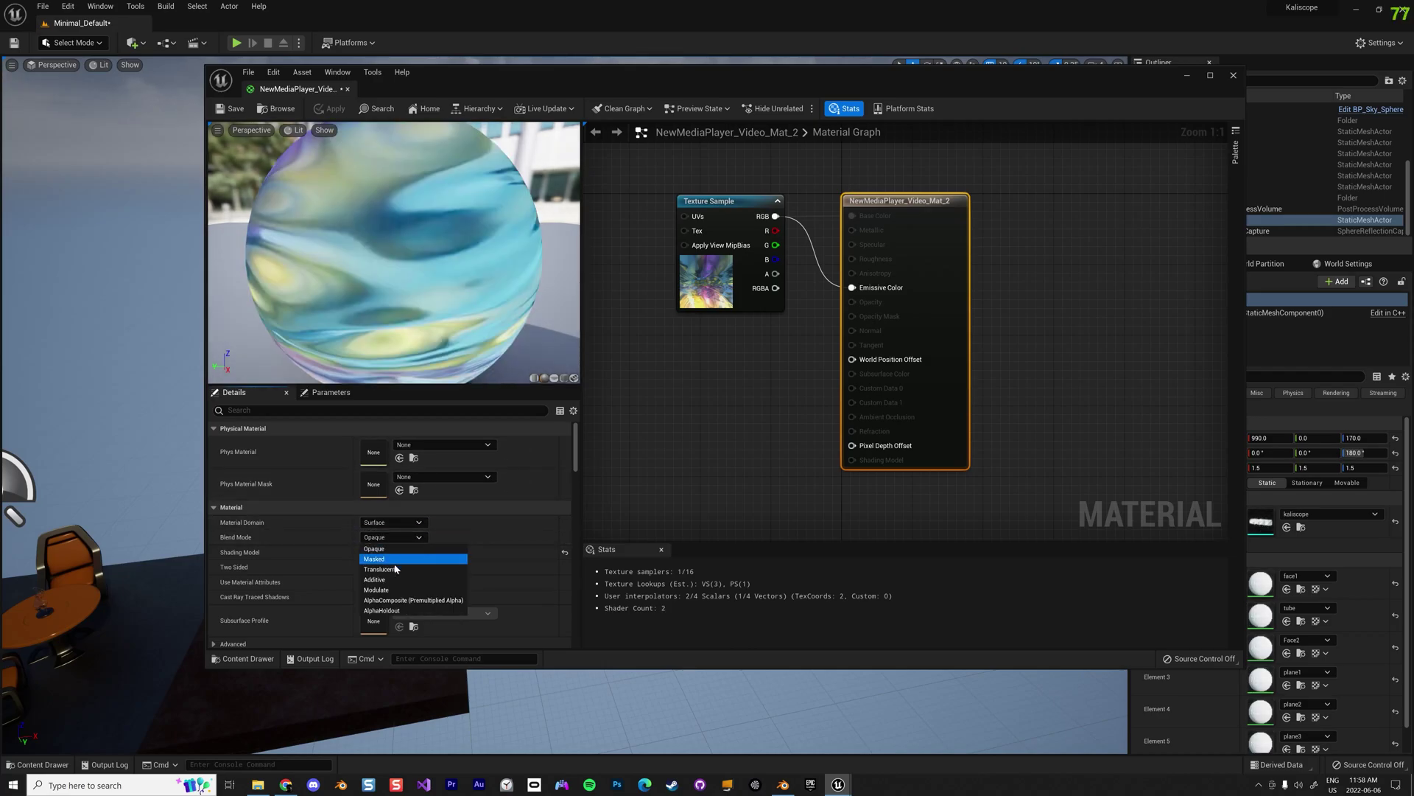
left_click(392, 563)
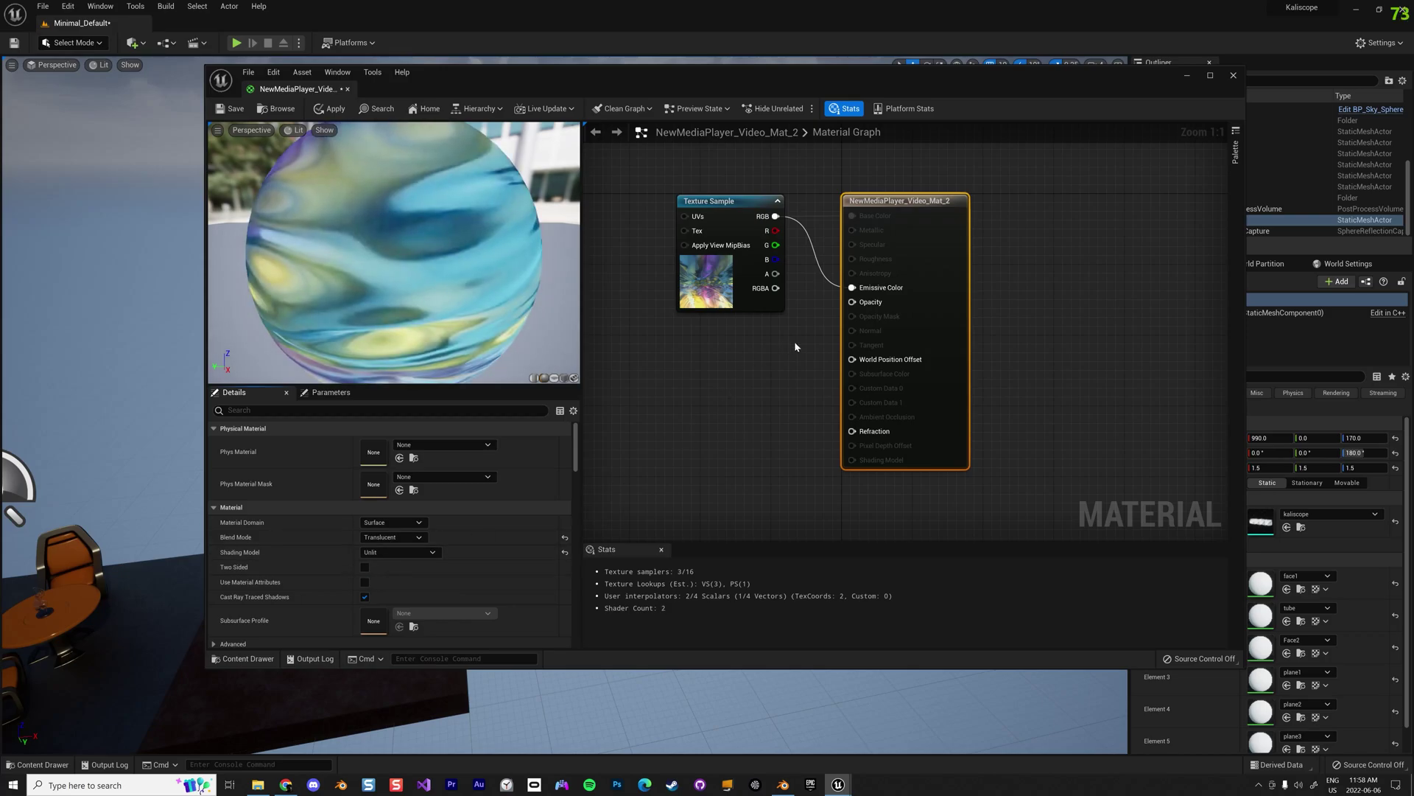
Promote the material's Opacity input to a parameter placed below the texture sample, with a default value of 0.5.
right_click(854, 302)
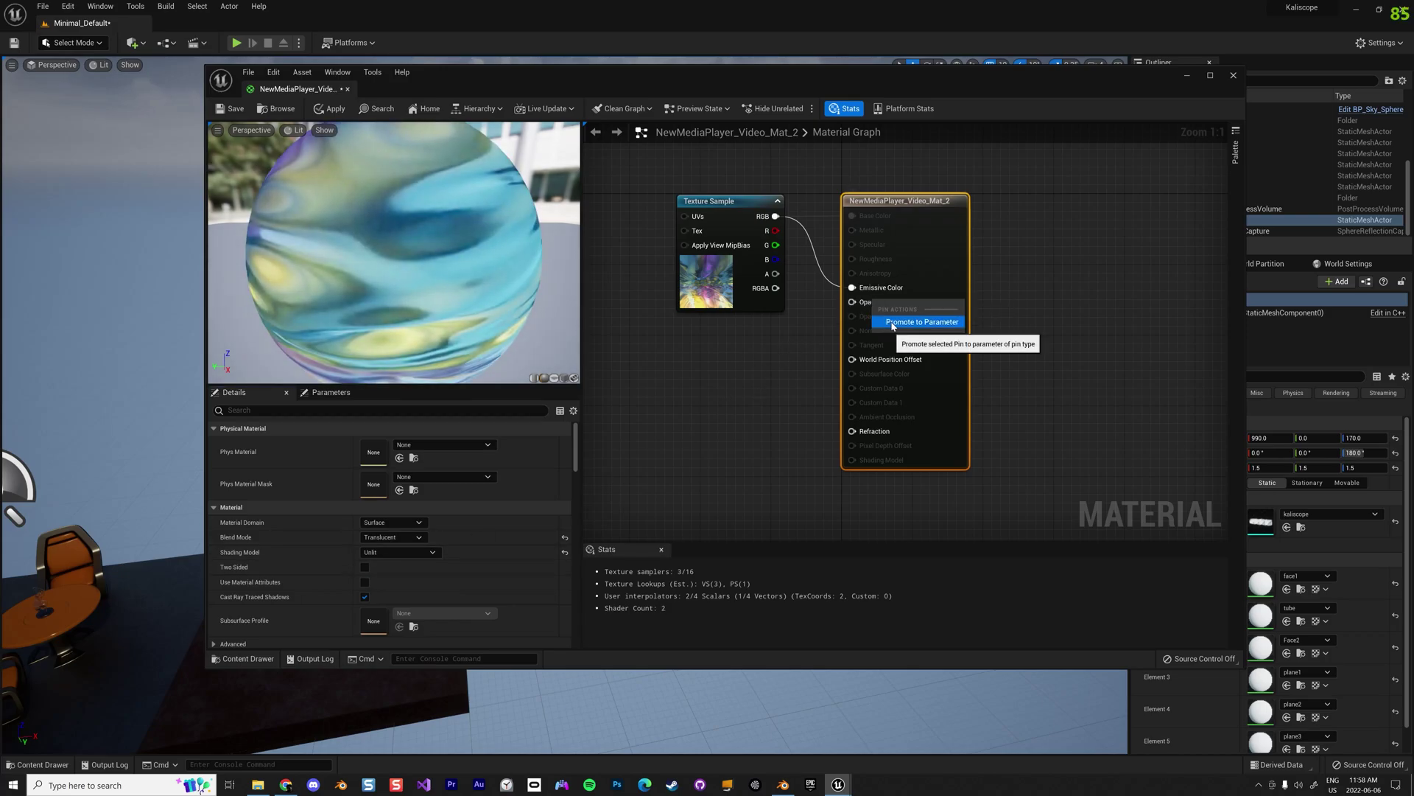
left_click(895, 321)
left_click_drag(814, 217, 717, 392)
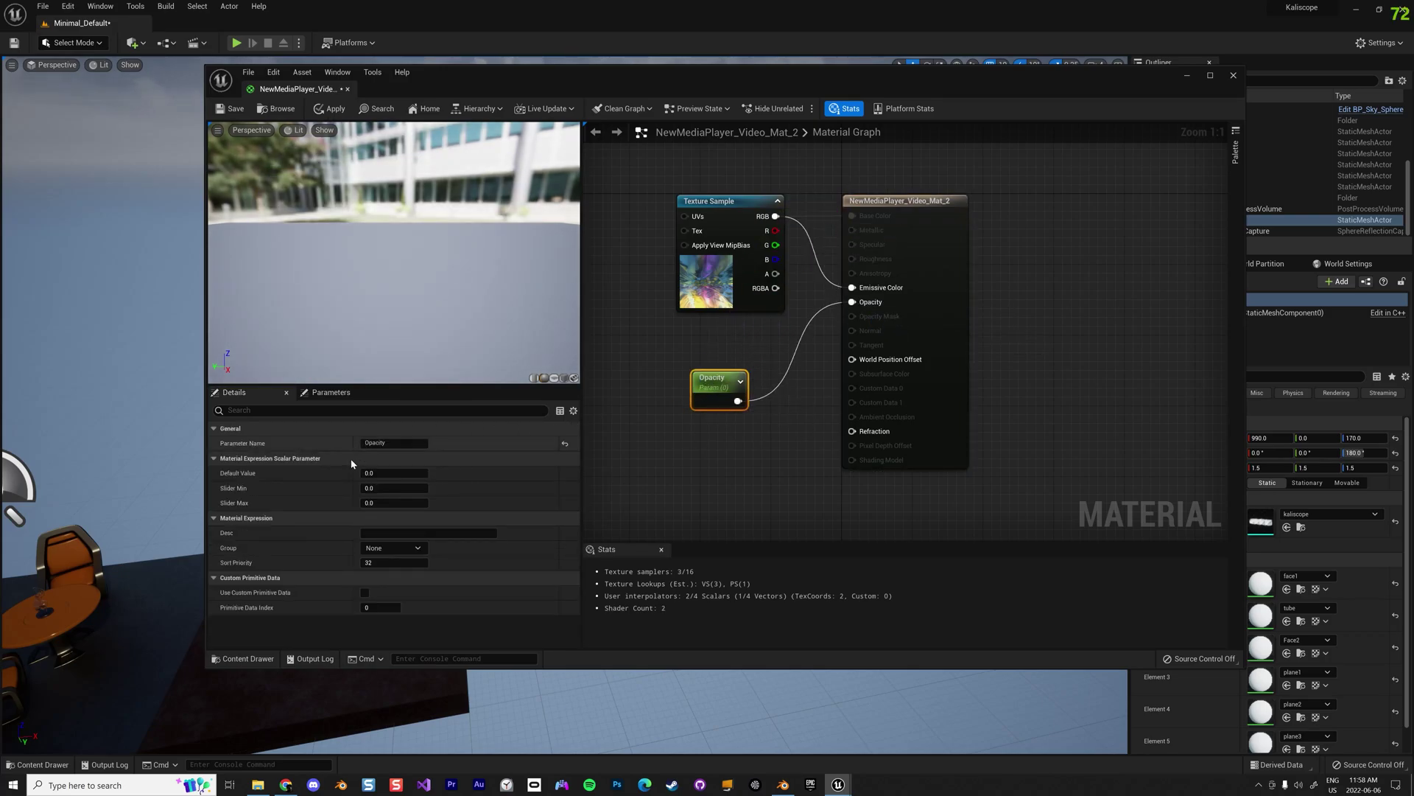
type("0.5")
key("Return")
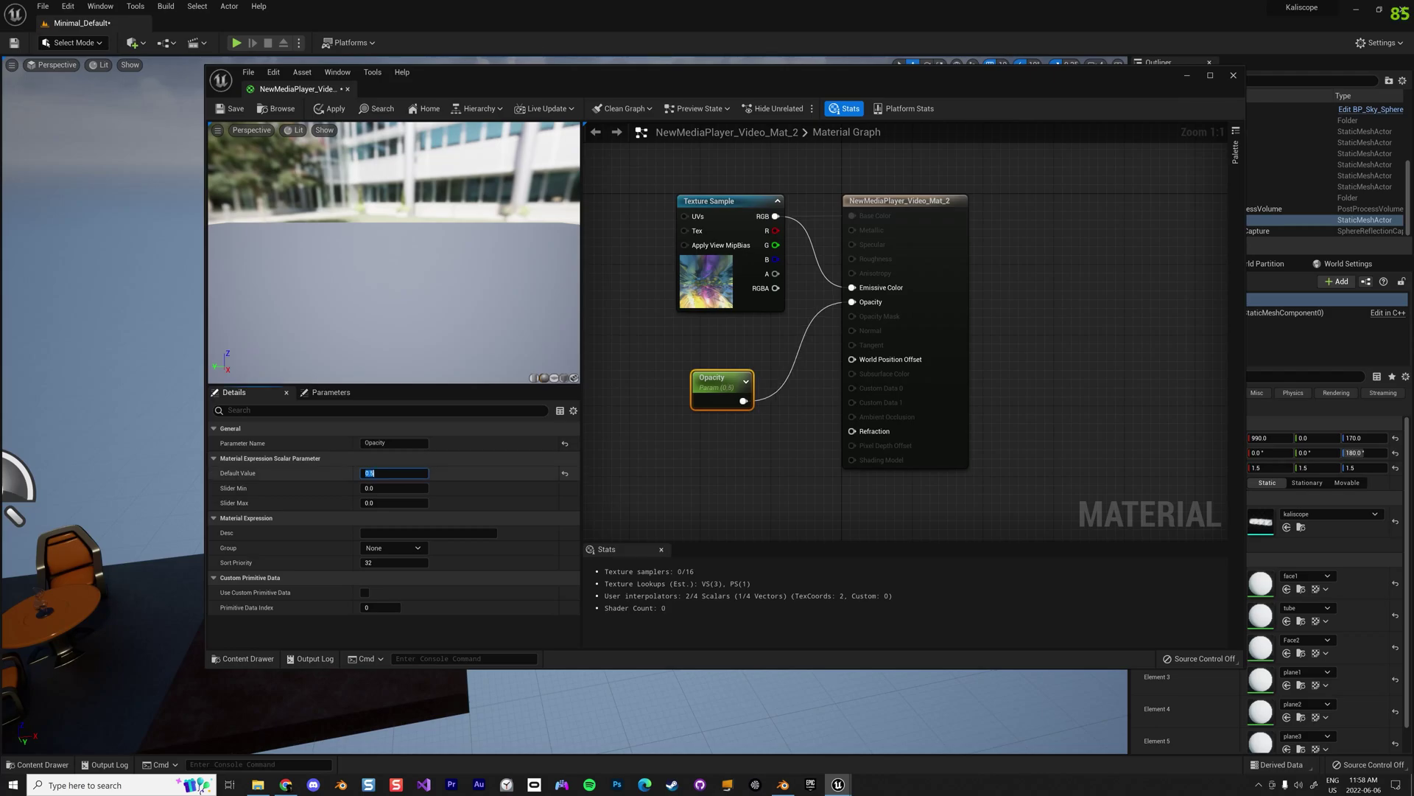
Close the NewMediaPlayer_Video_Mat_2 material editor and apply the changes to the original material.
left_click(1234, 76)
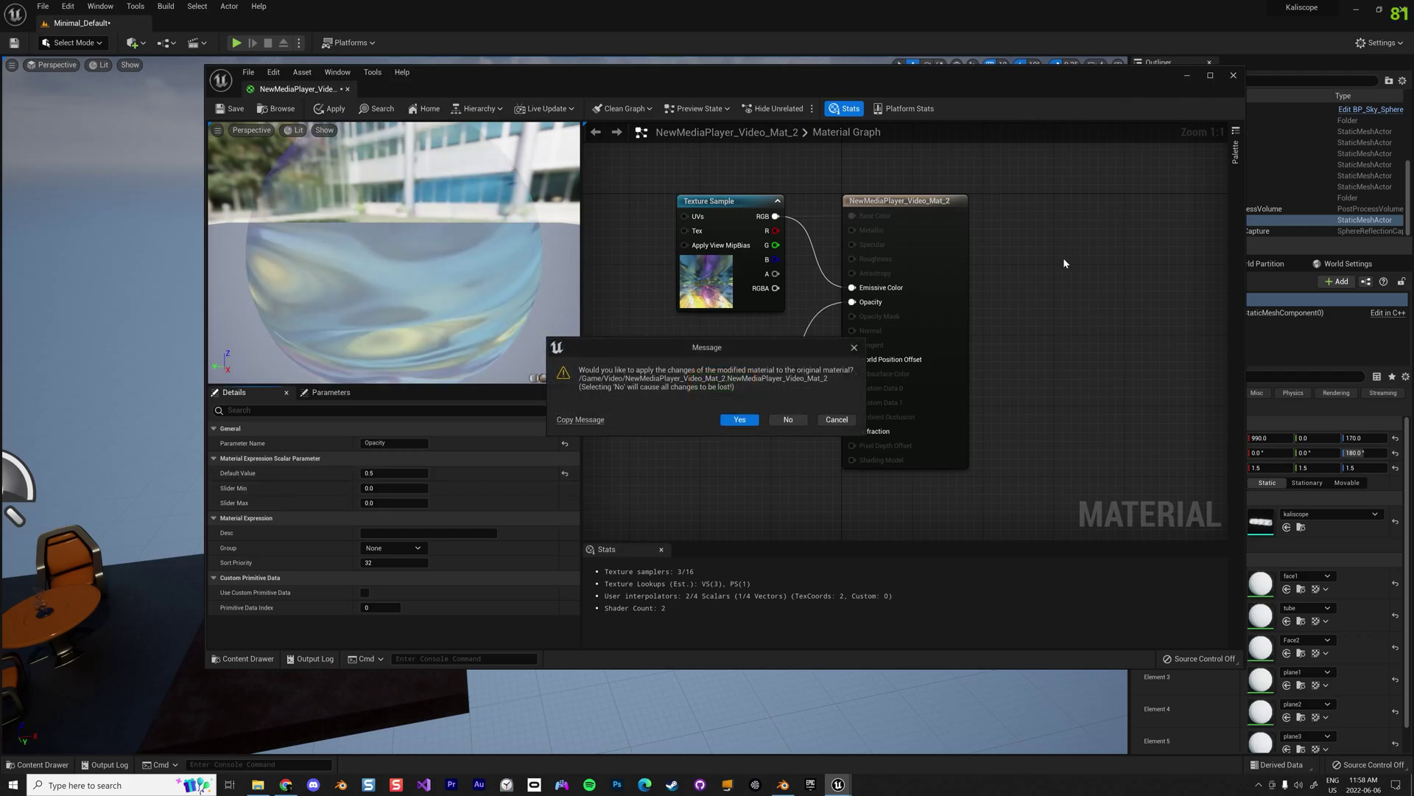
left_click(740, 420)
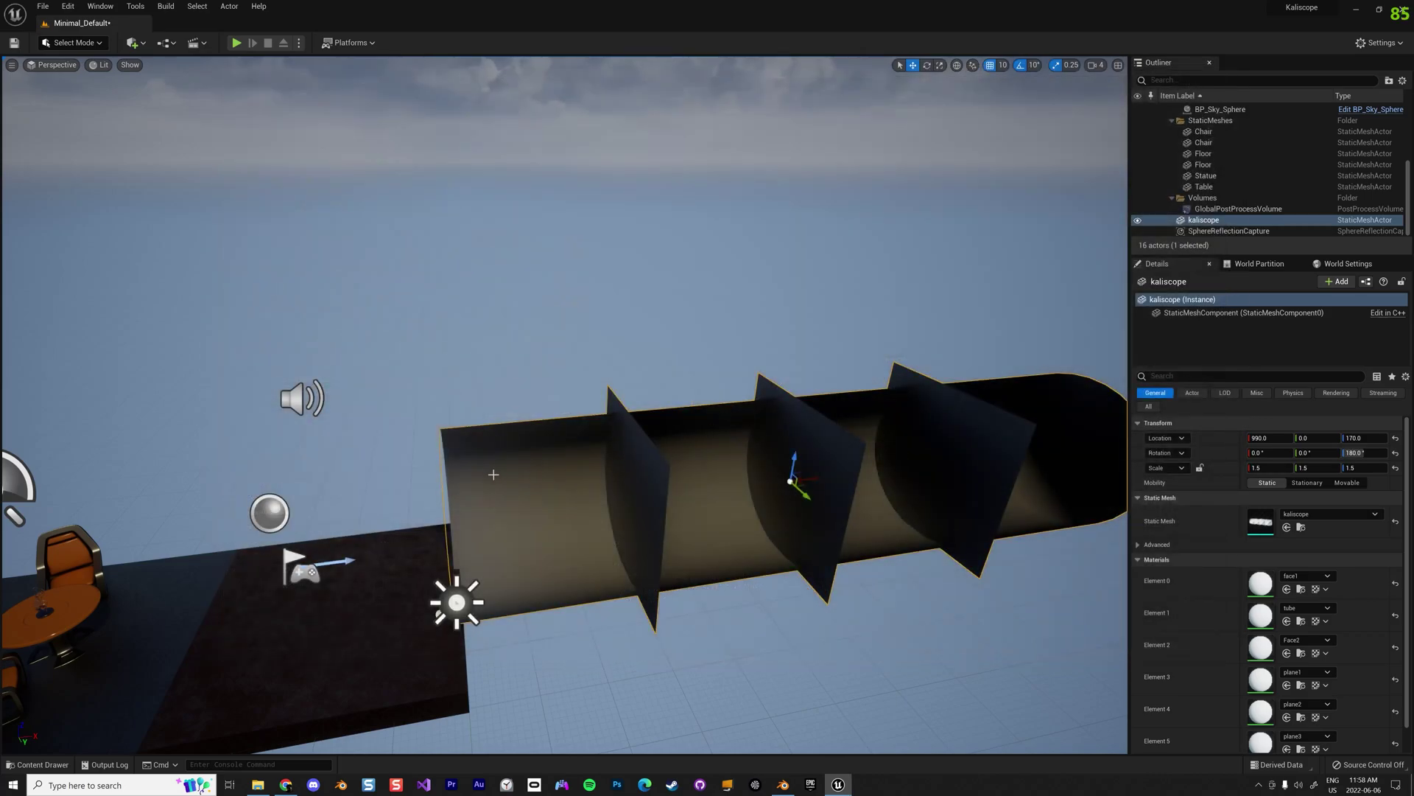
Rename the NewMediaPlayer_Video_Mat_2 material instance in the Video folder to M_Layer_Translucide.
right_click_drag(528, 471, 530, 498)
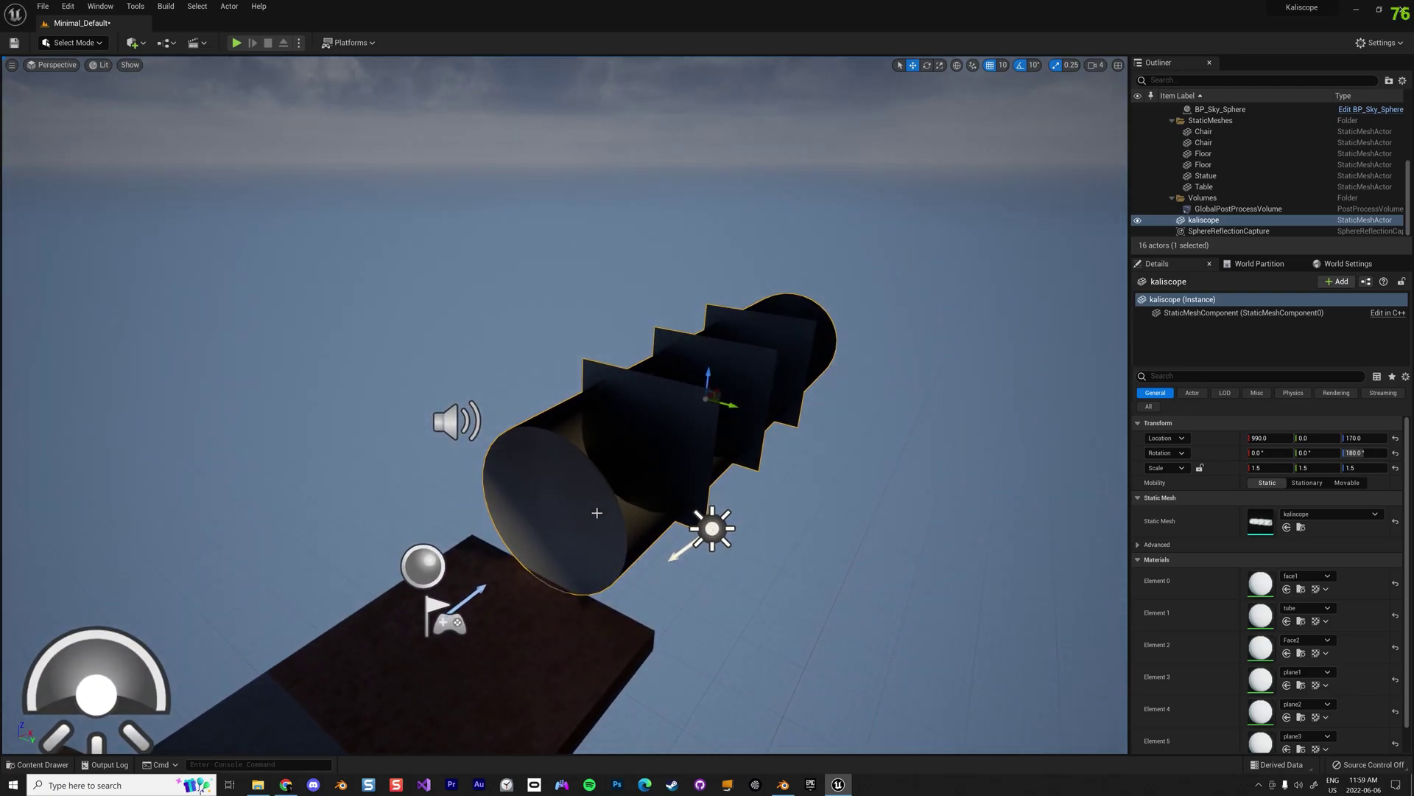
key("ctrl+space")
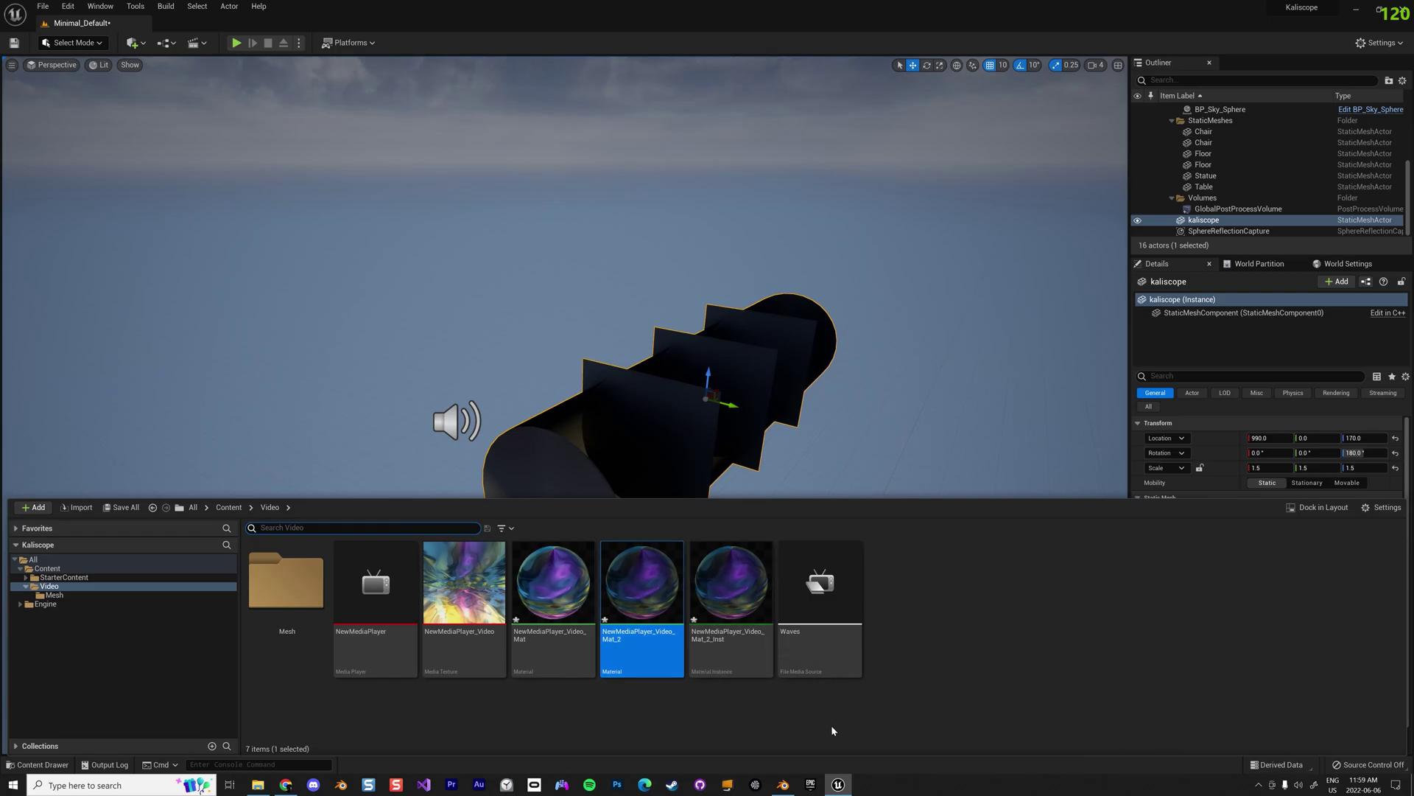
left_click(736, 617)
left_click(748, 654)
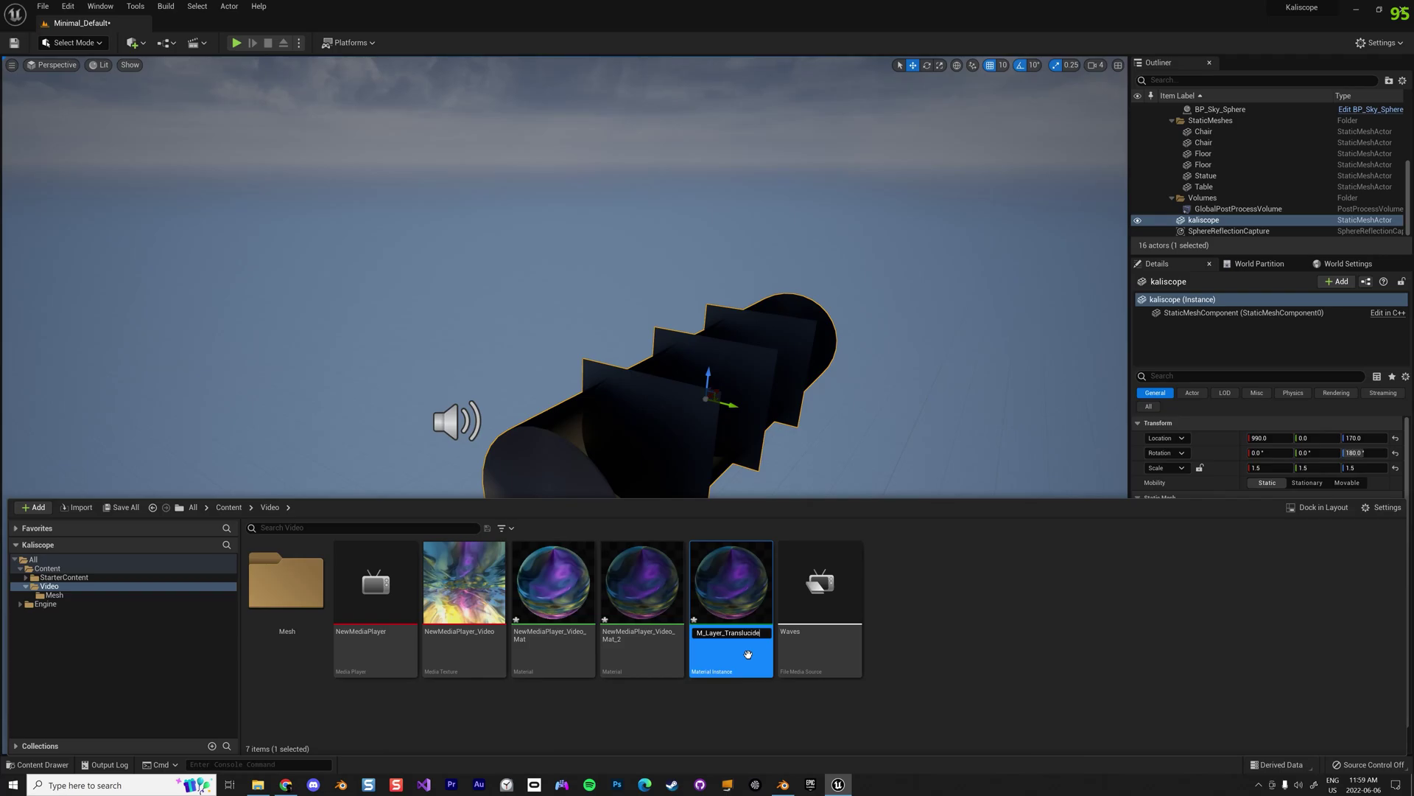
key("Return")
Open the M_Layer_Translucide material instance to examine its preview and opacity parameter, and close it again.
scroll(876, 456, "down", 3)
right_click_drag(879, 420, 873, 482)
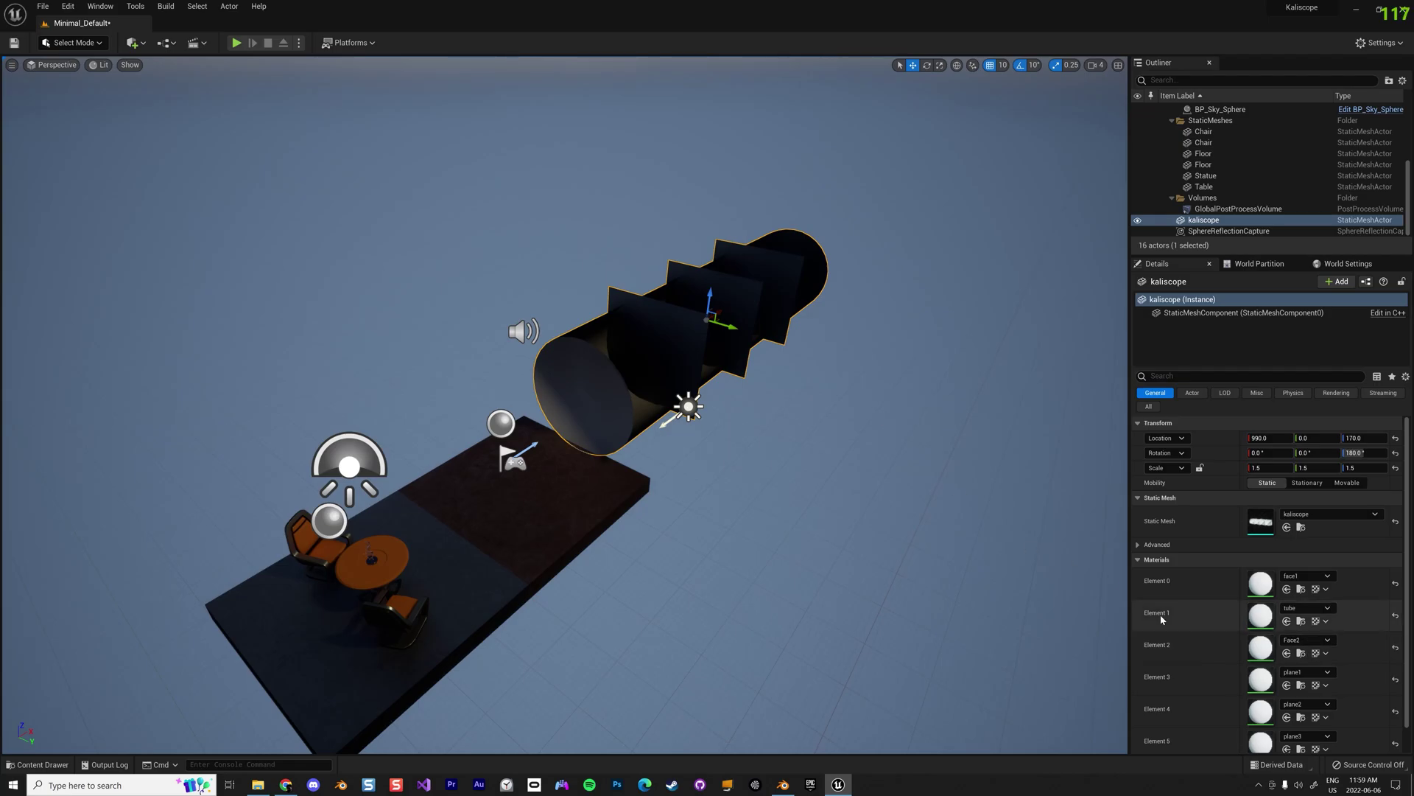
key("ctrl+space")
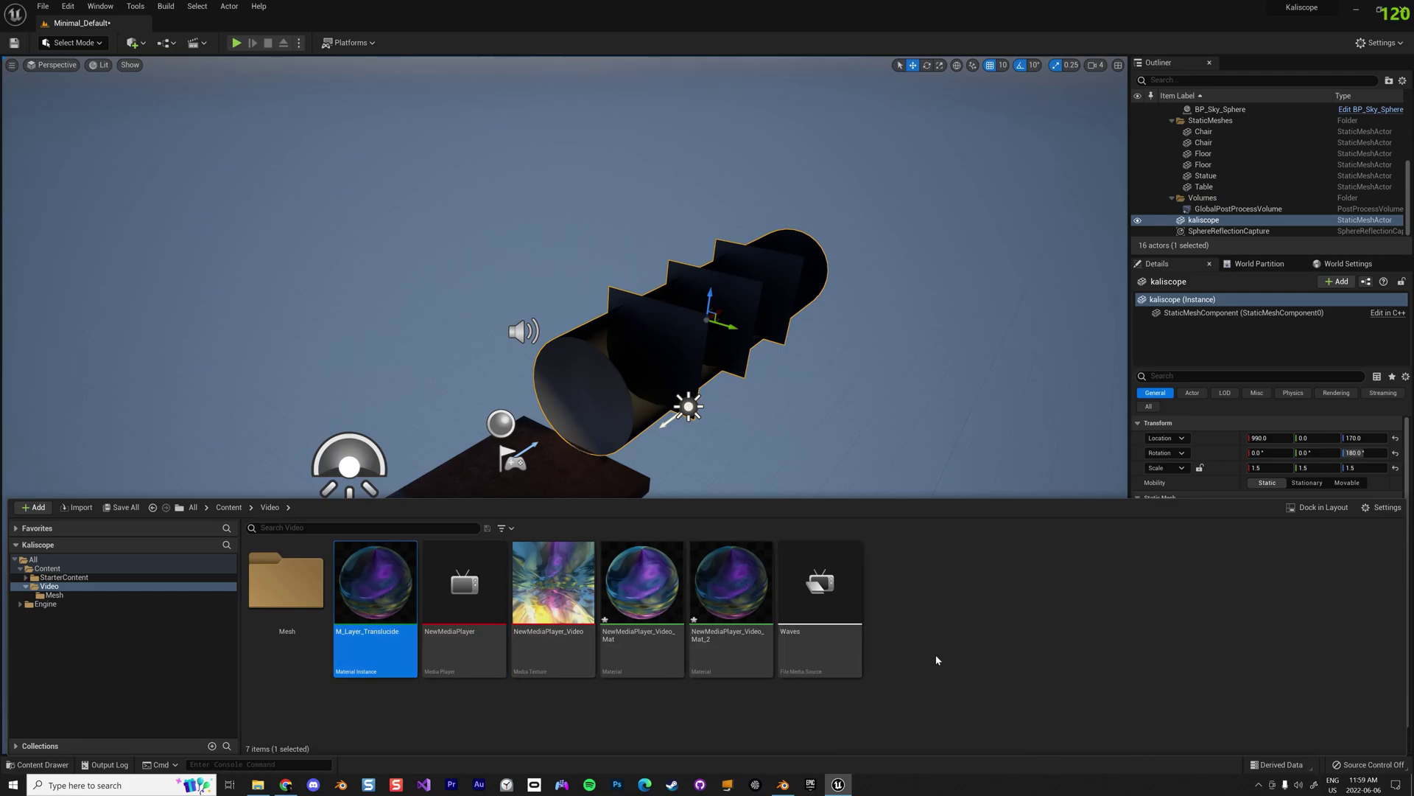
double_click(379, 611)
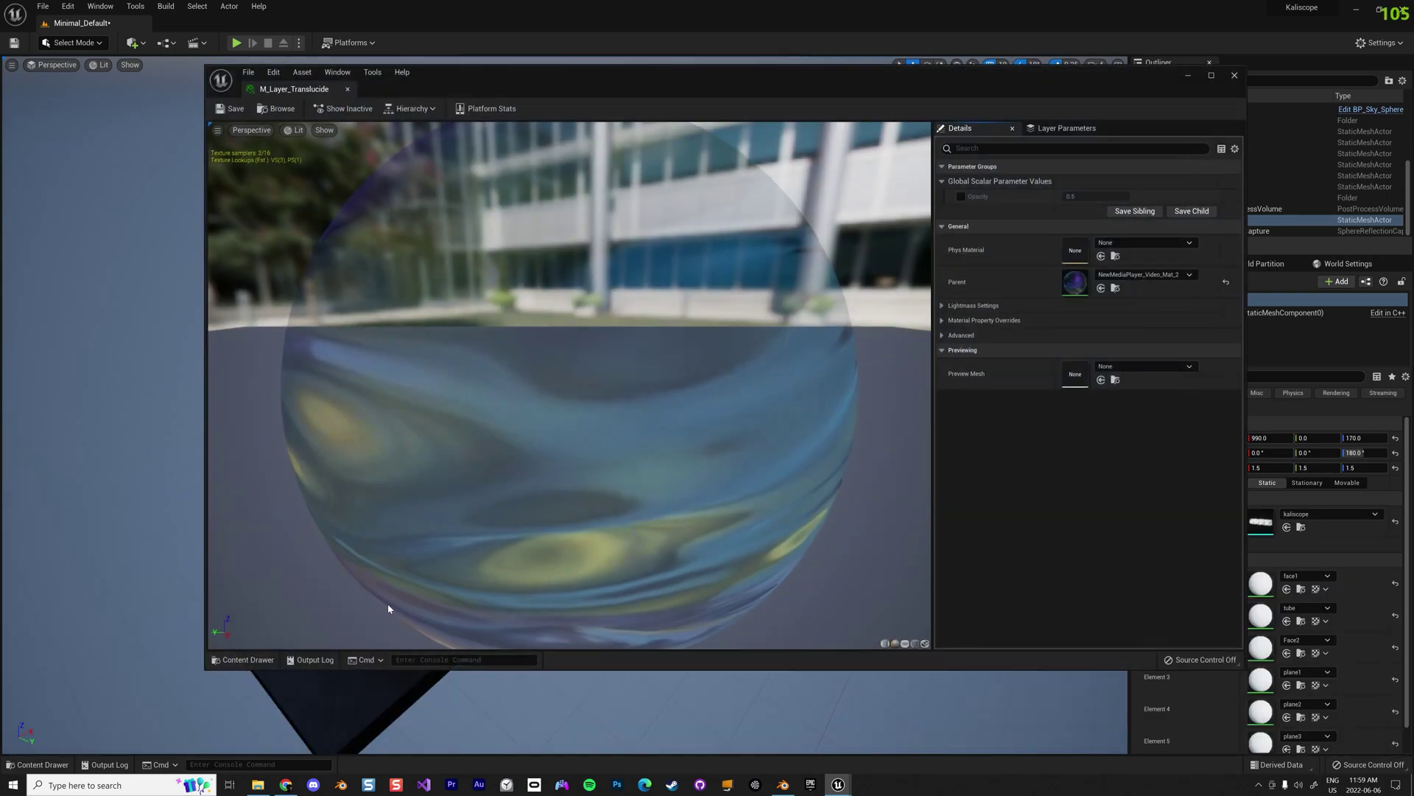
left_click(1234, 75)
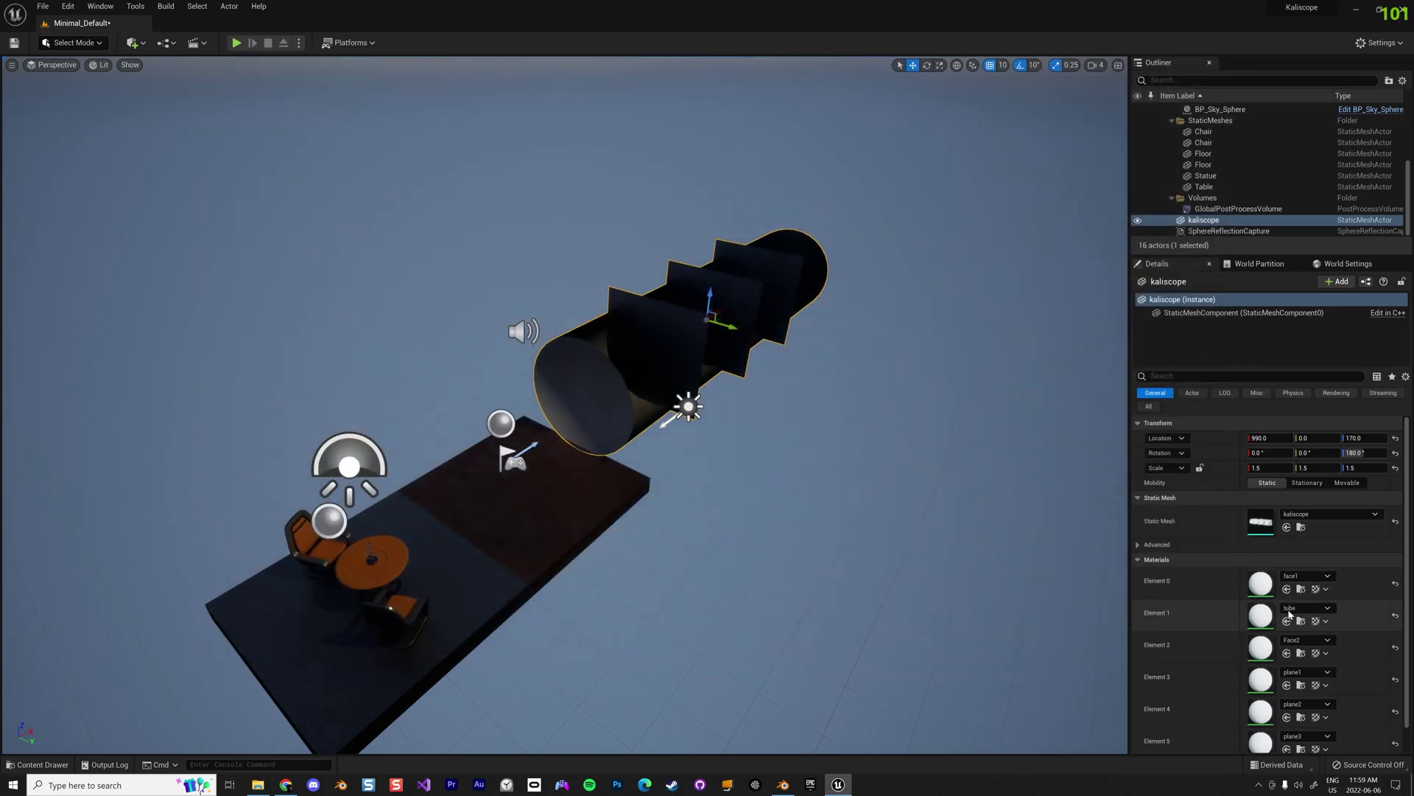
Assign M_Layer_Translucide to the kaliscope's material elements 0, 2, 3, 4 and 5, covering both faces and the three planes.
left_click(1288, 589)
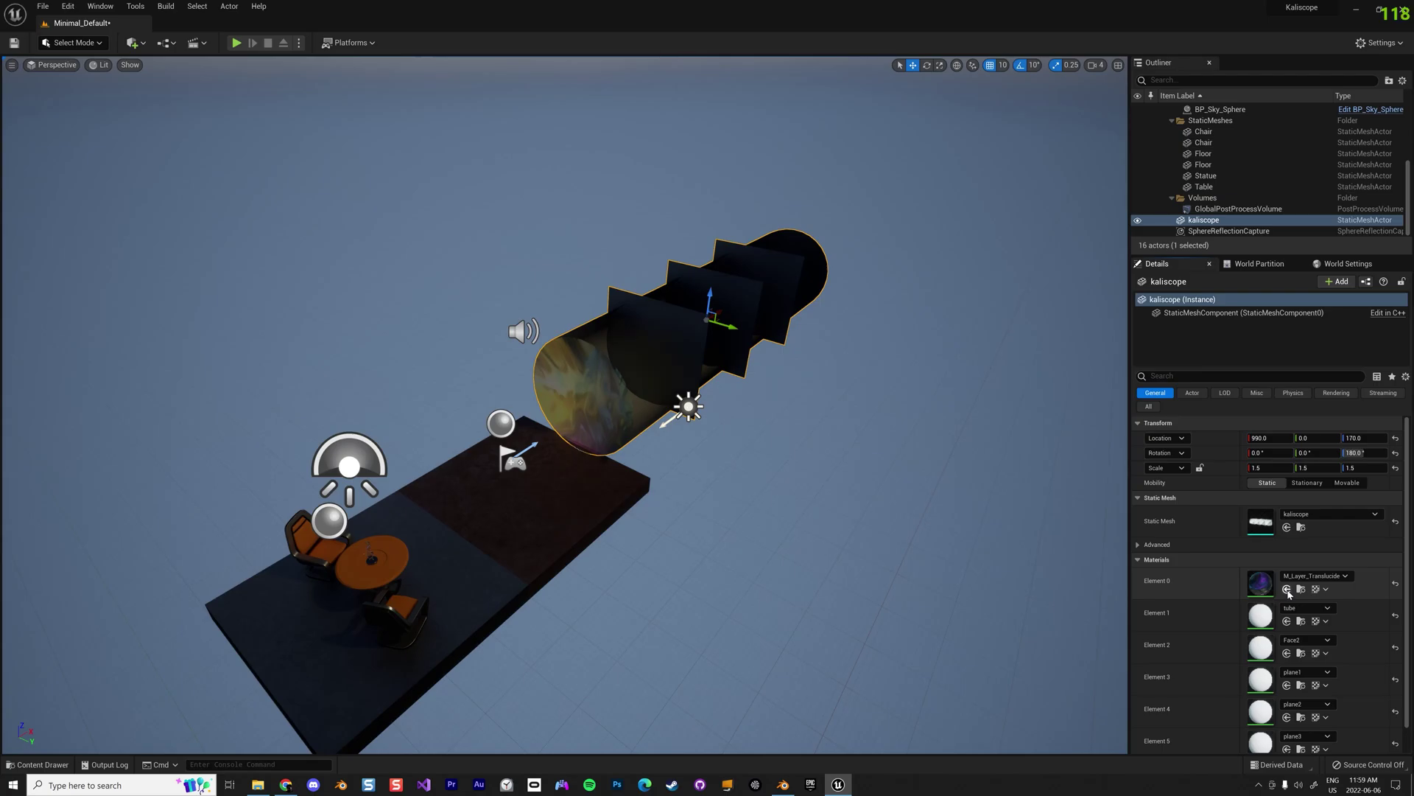
left_click(1287, 653)
left_click(1287, 685)
left_click(1287, 717)
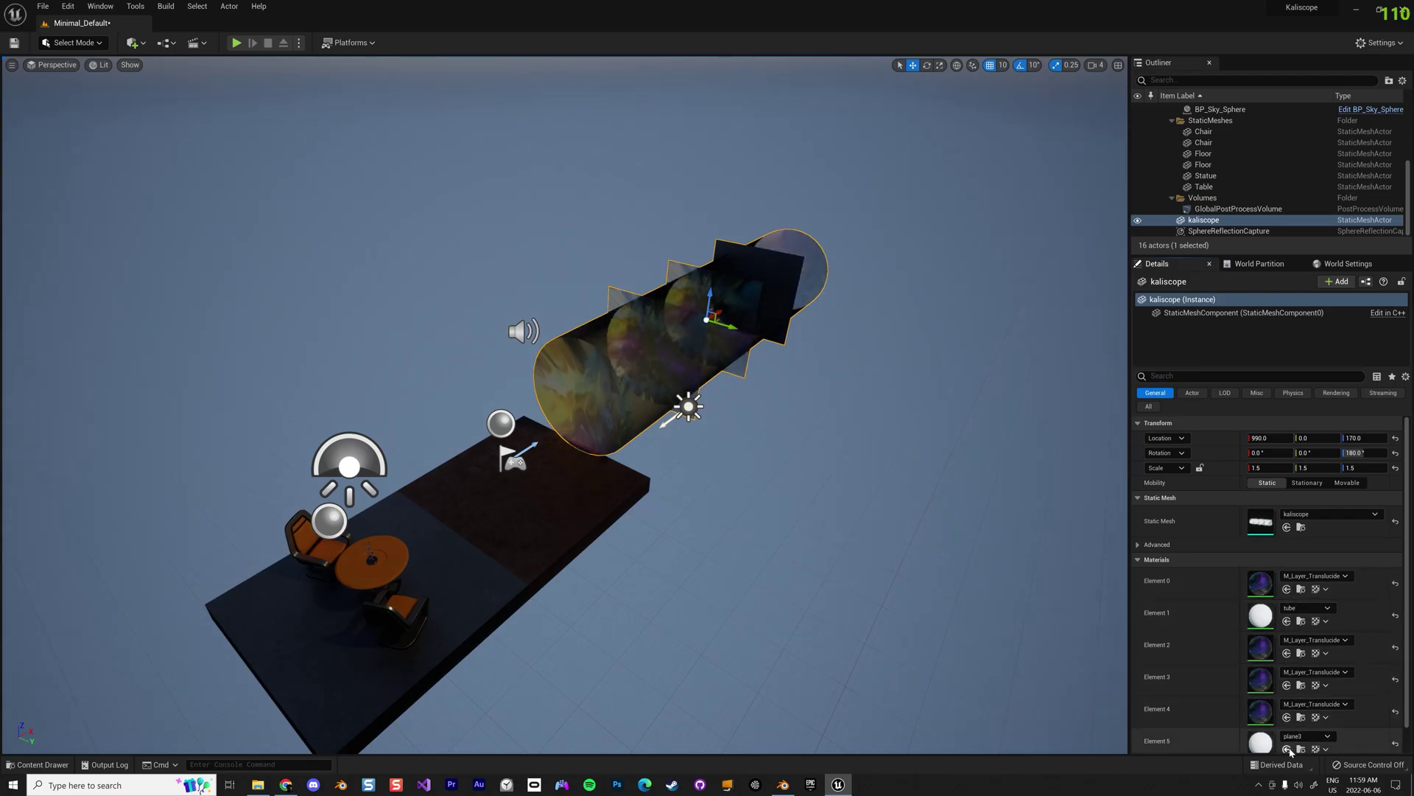
left_click(1288, 745)
Check the opaque NewMediaPlayer_Video_Mat material and assign it to the kaliscope's Element 1, the tube.
scroll(1296, 744, "down", 1)
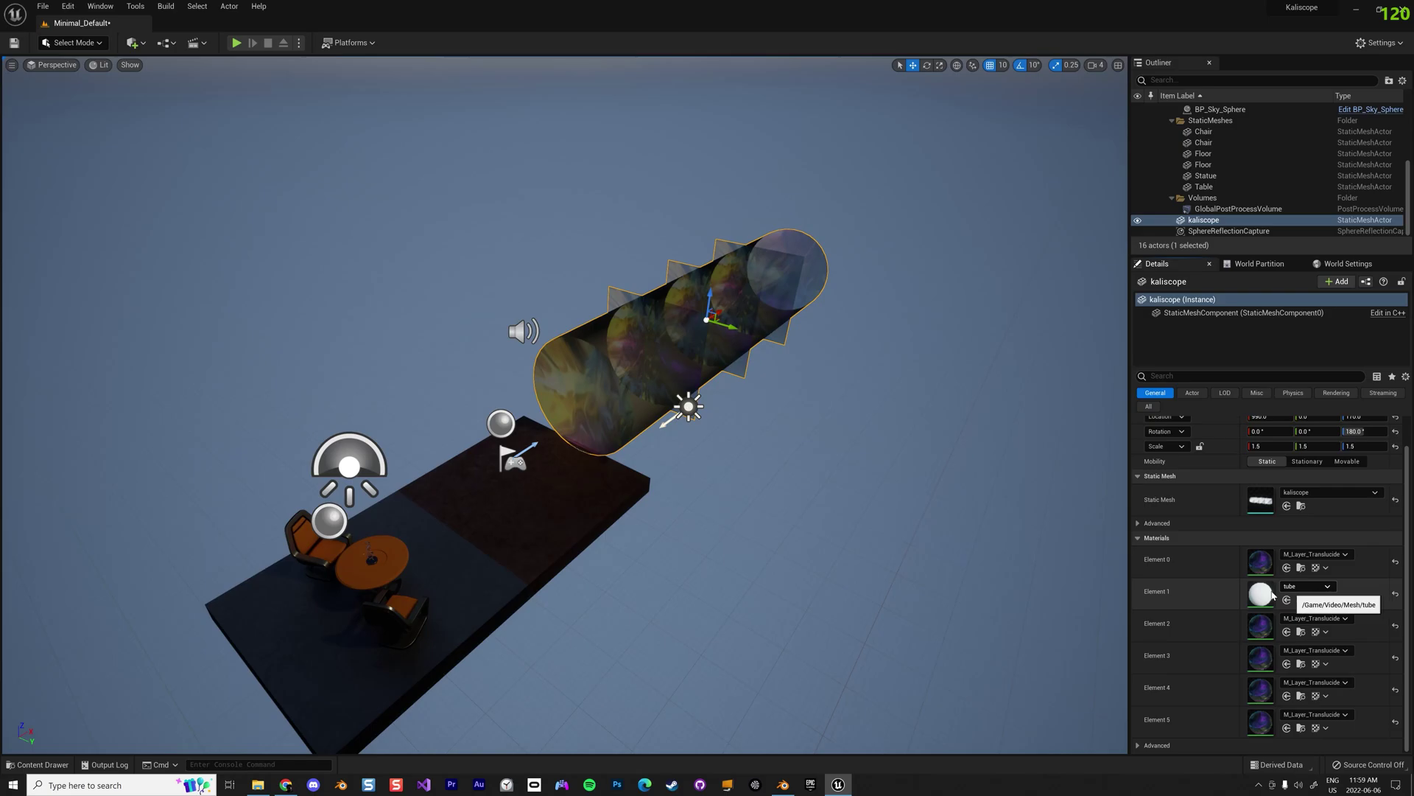
key("ctrl+space")
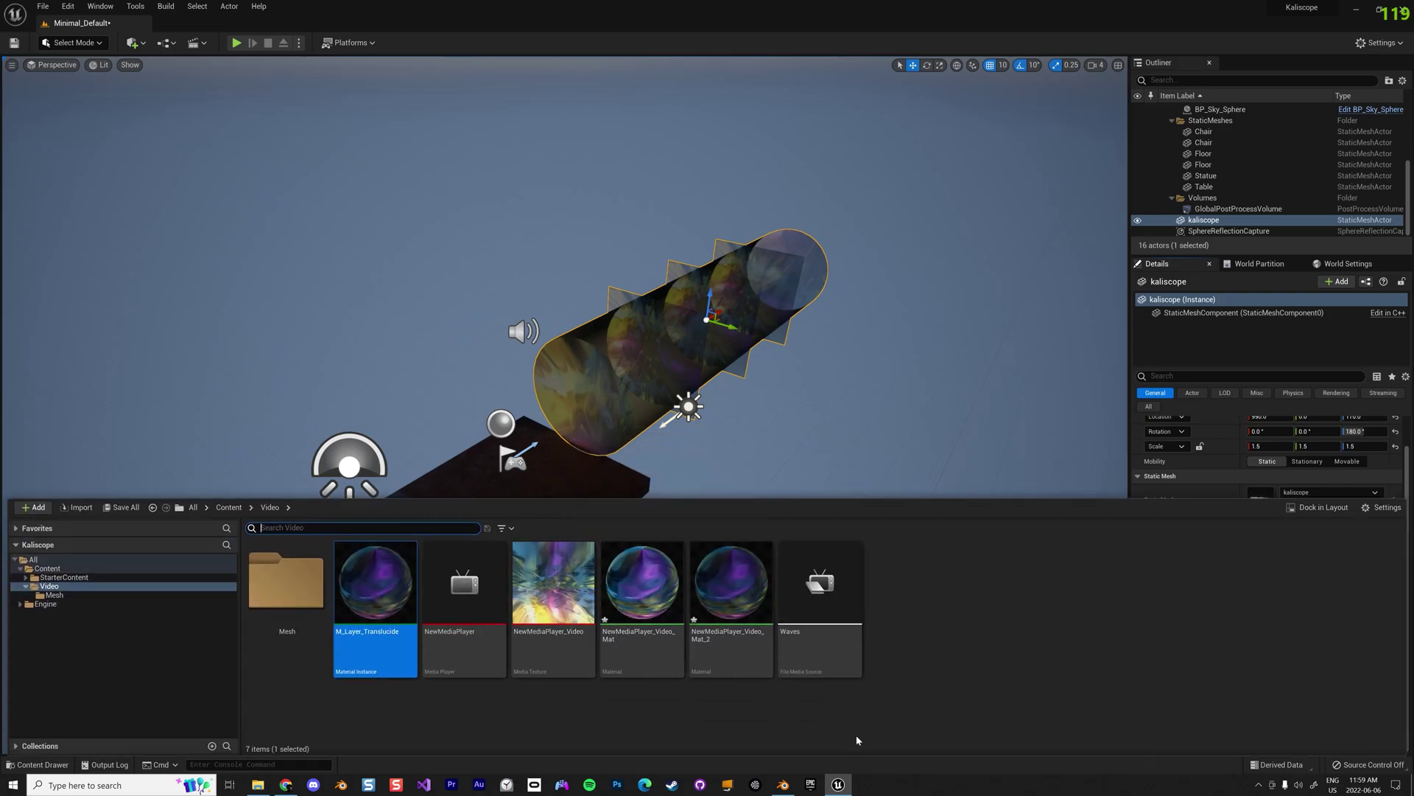
double_click(630, 609)
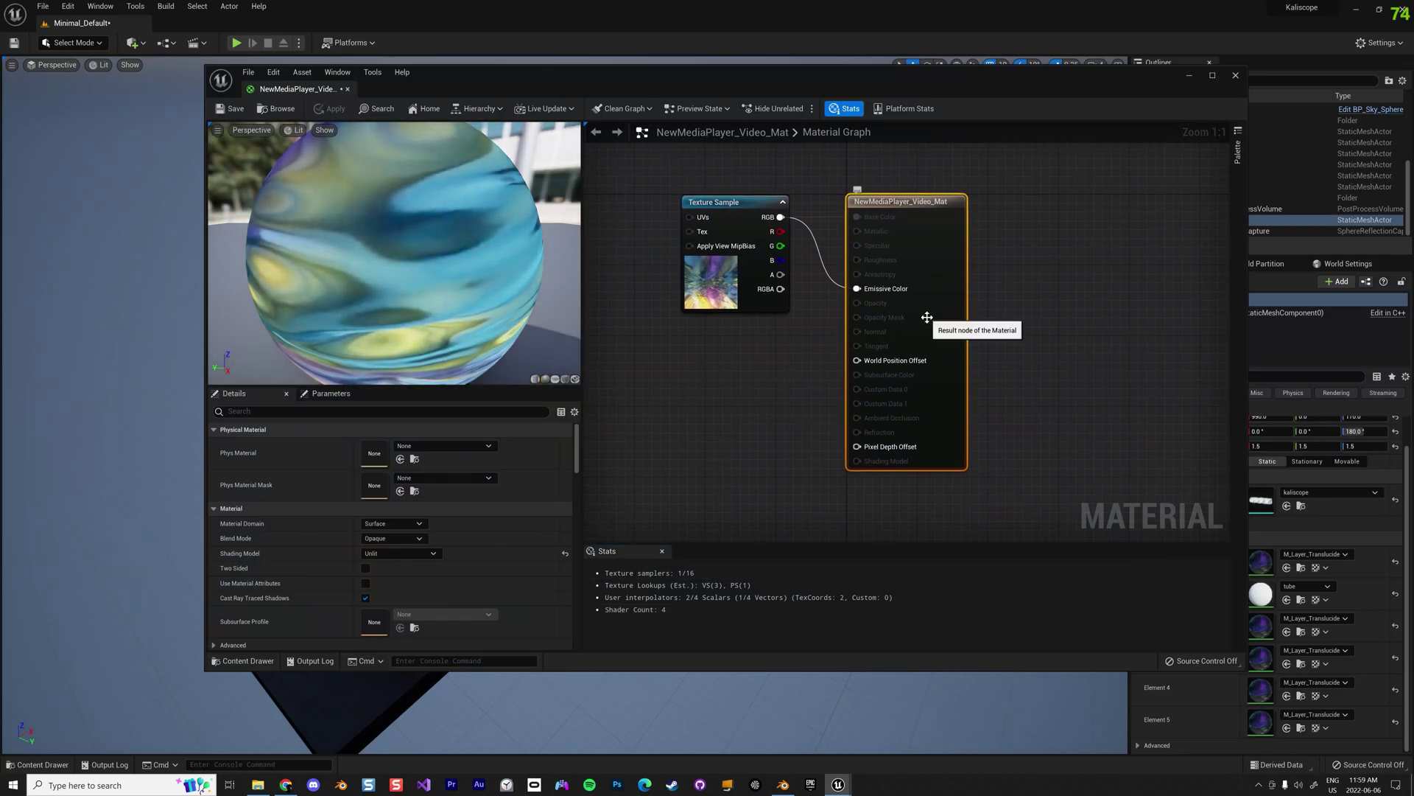
left_click(1188, 76)
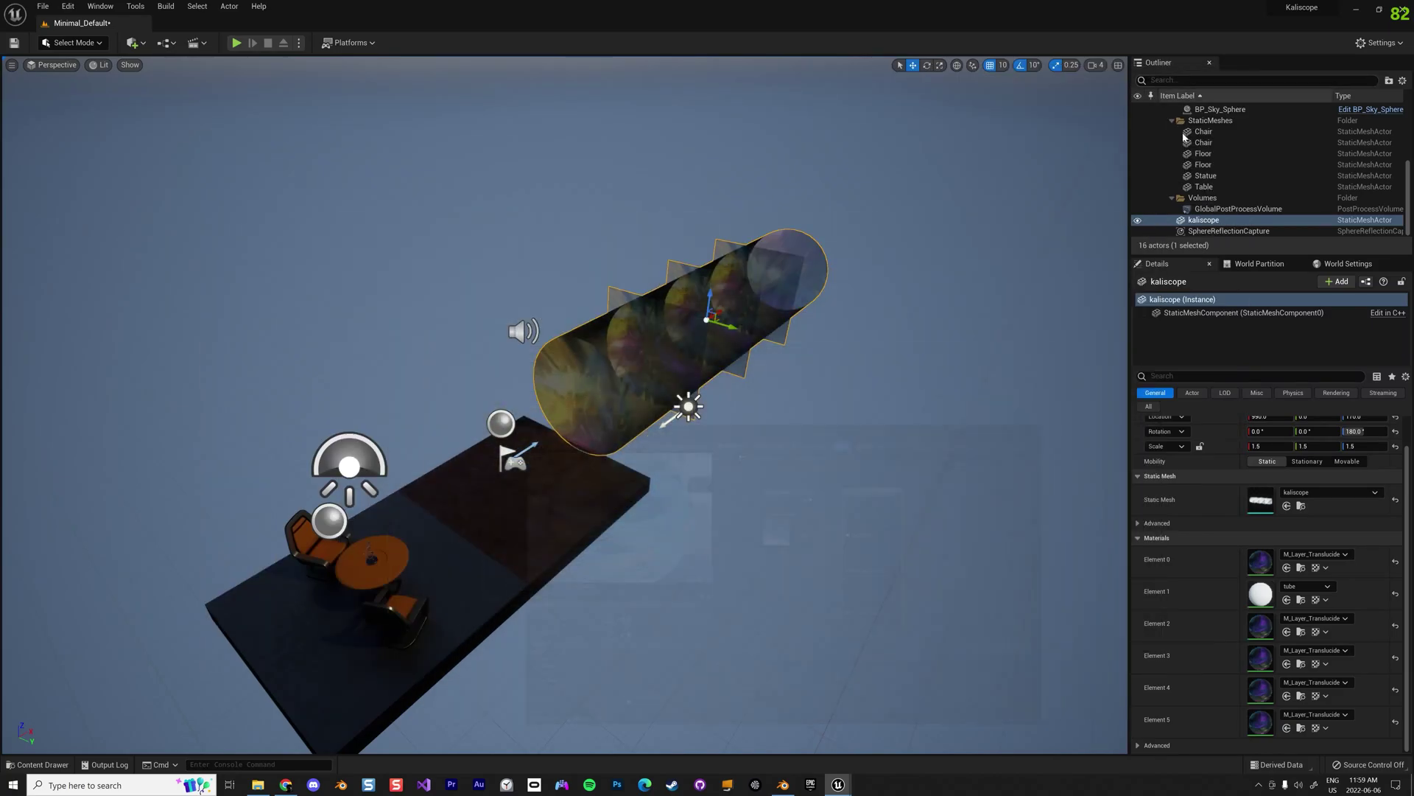
left_click(1287, 600)
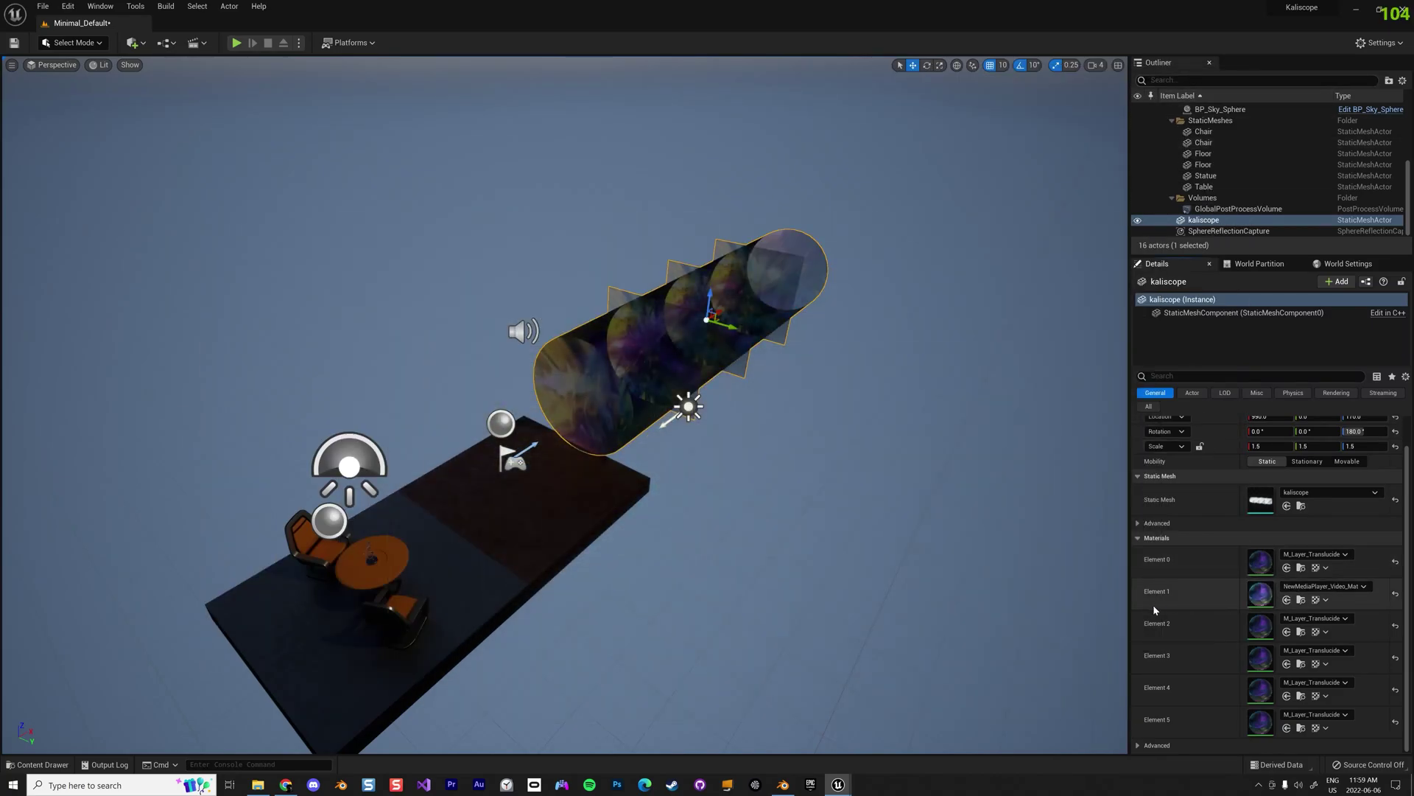
Play the level to examine the layered video effect through the kaliscope's front face, and stop the play session.
left_click(236, 43)
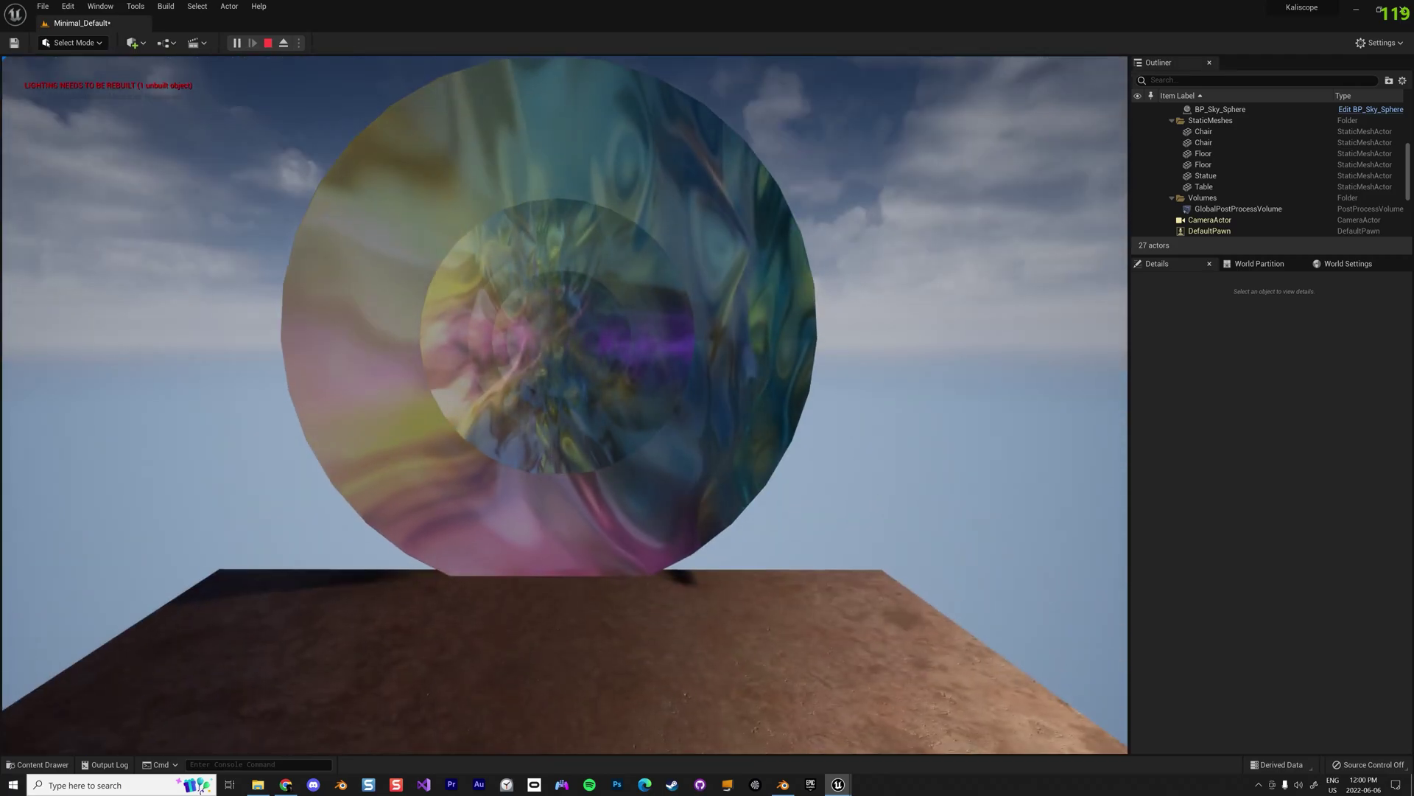
key("Escape")
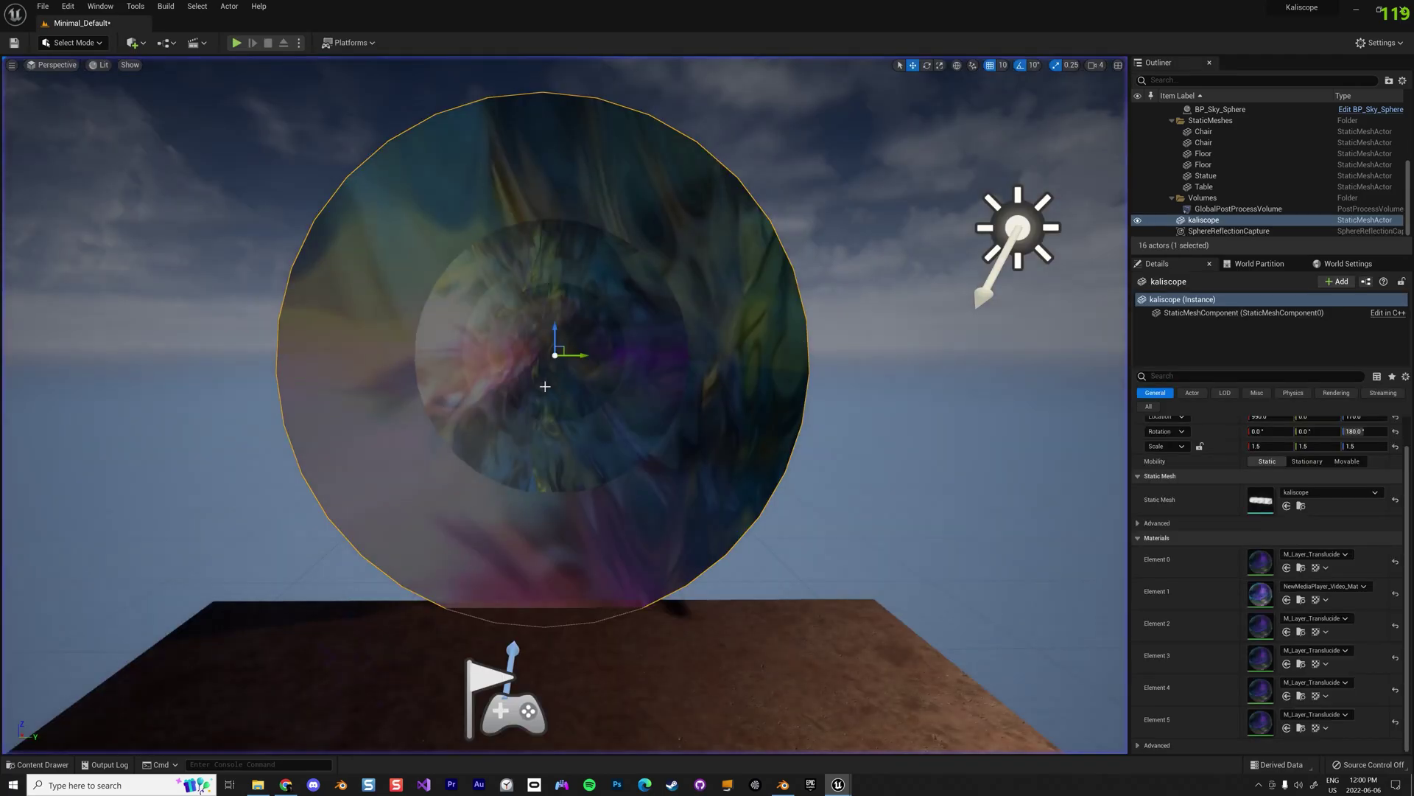